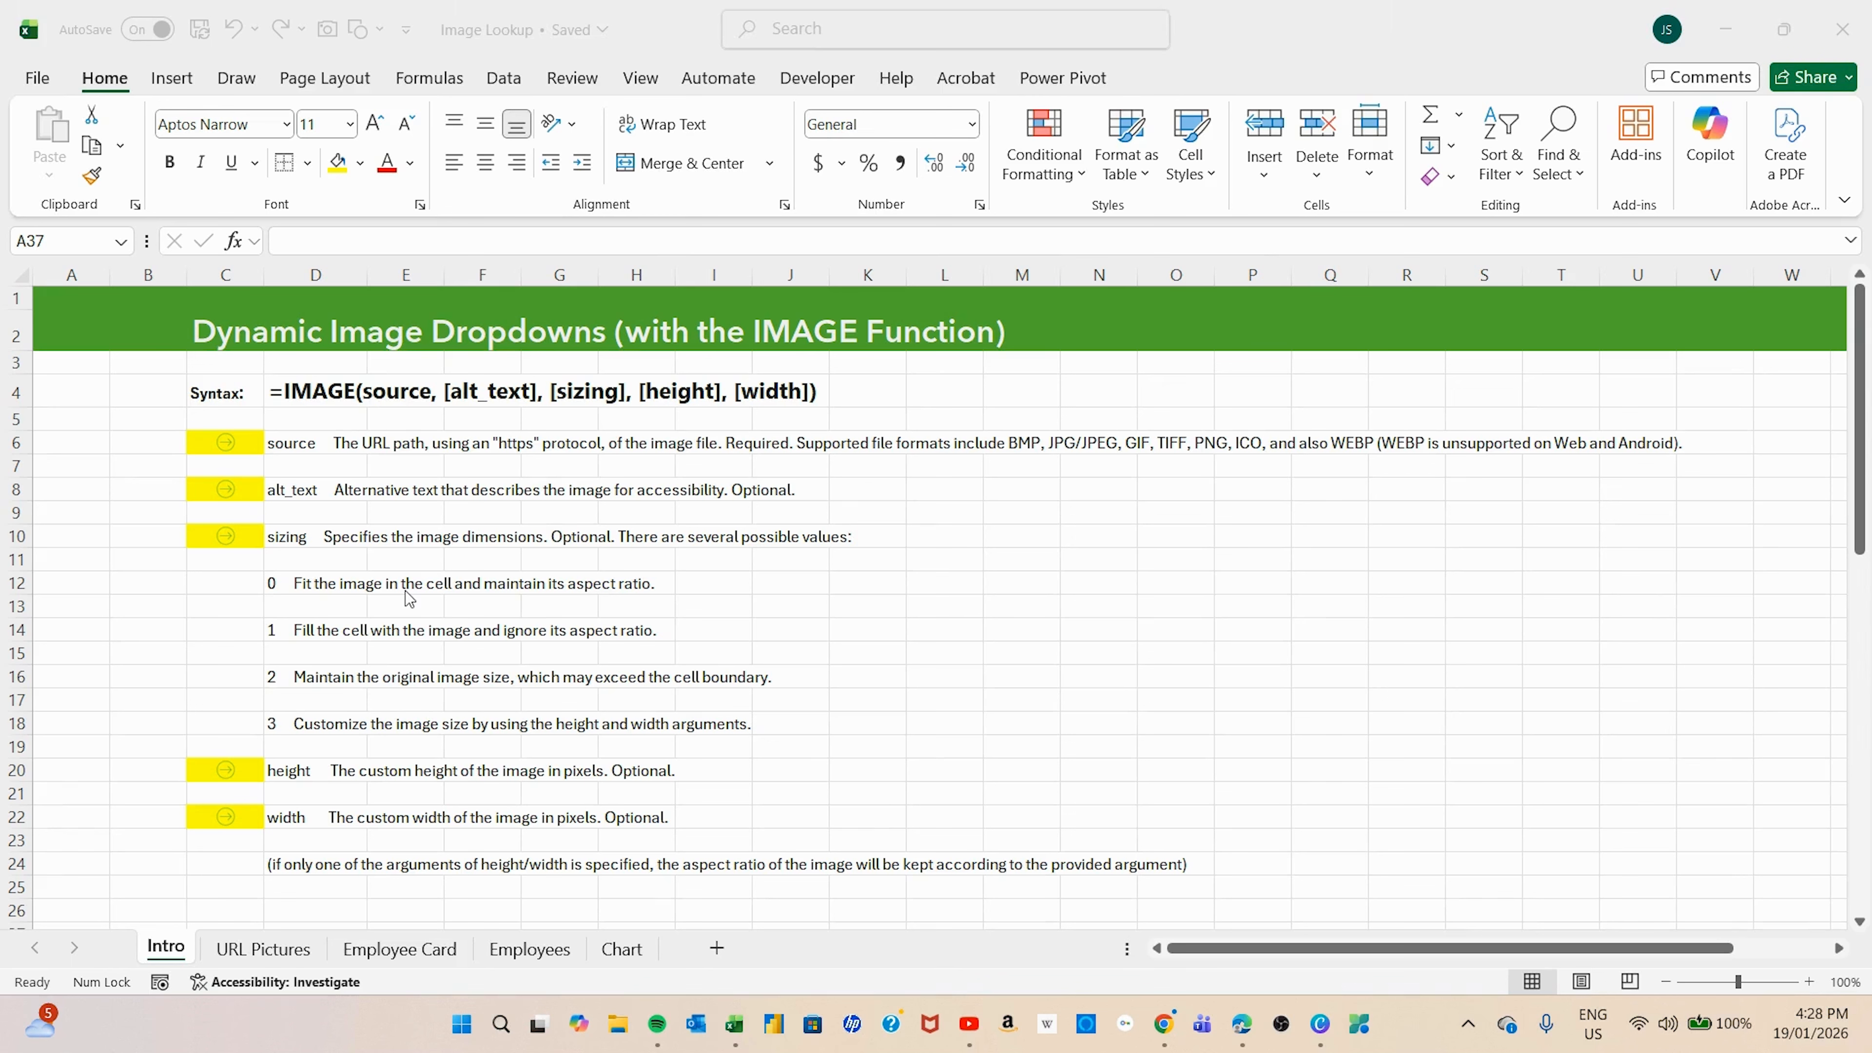
Step: Review the IMAGE function's sizing options 0 to 3 and its height and width arguments on the Intro sheet
{"action": "left_click", "coordinate": [342, 584]}
{"action": "left_click", "coordinate": [213, 633]}
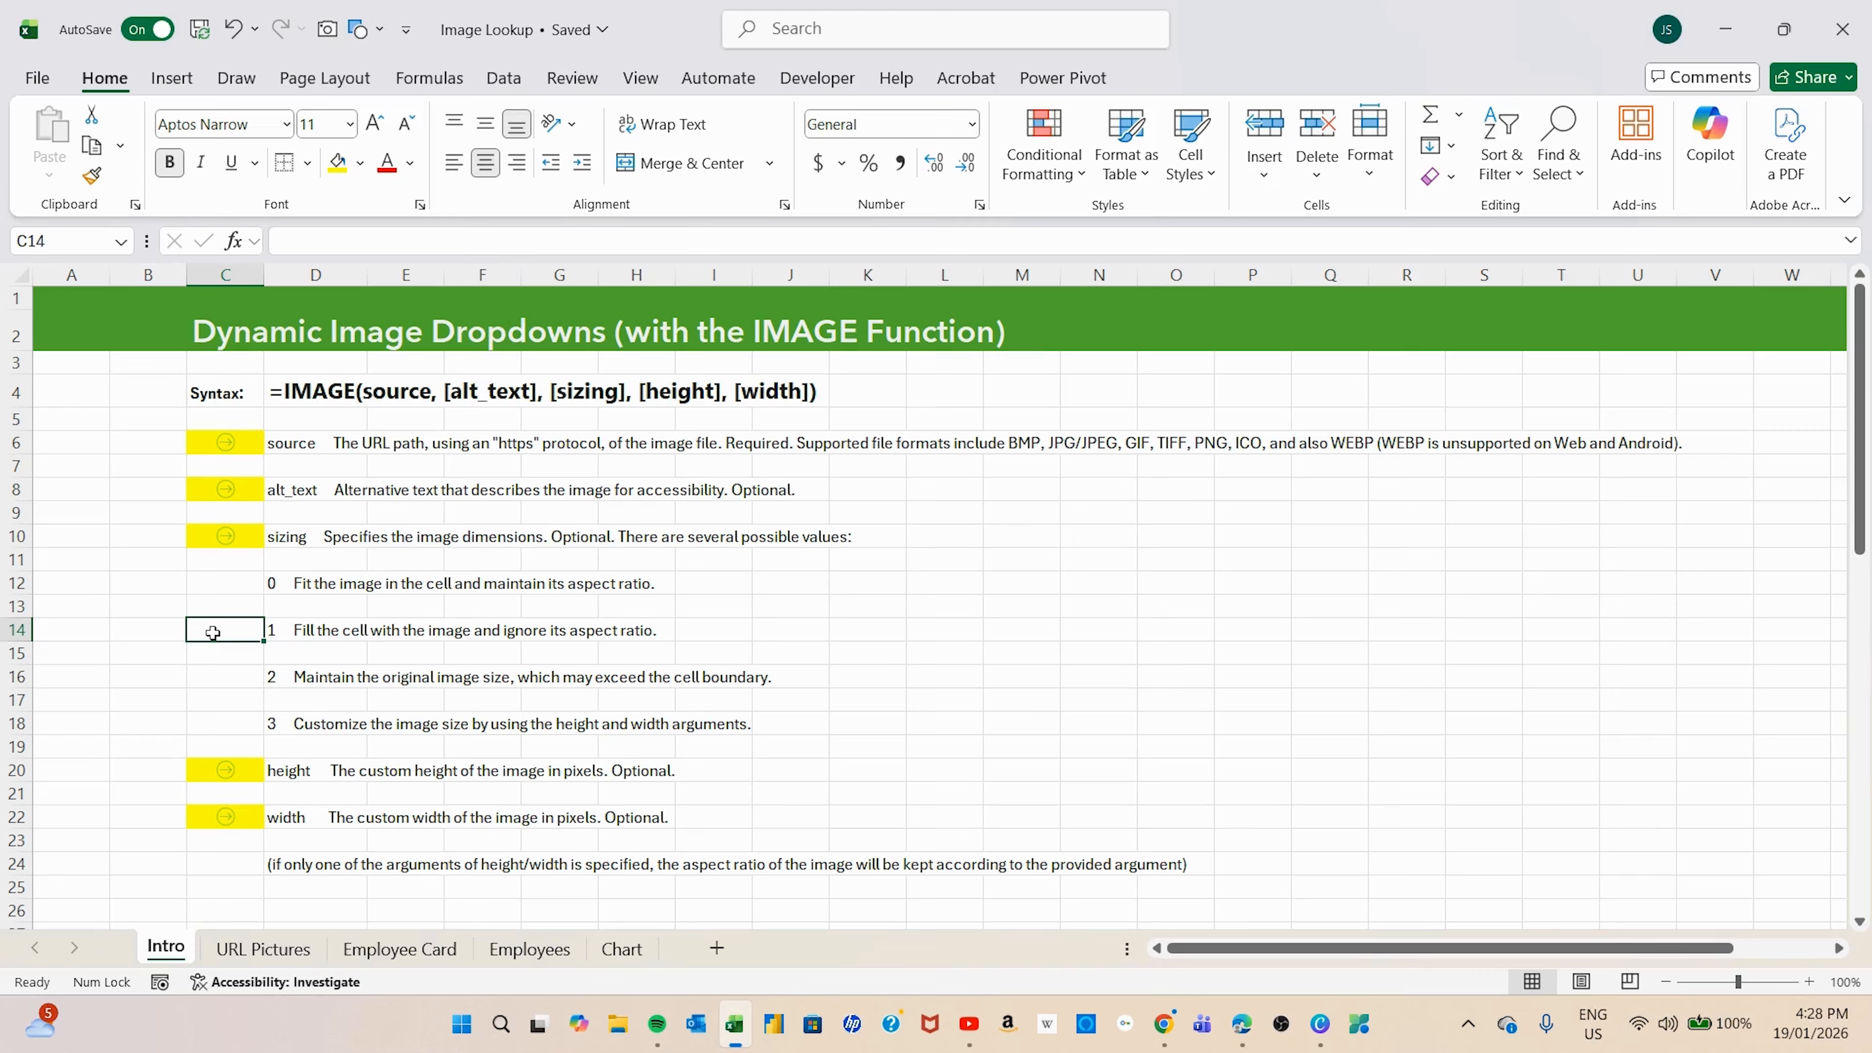
{"action": "left_click", "coordinate": [242, 685]}
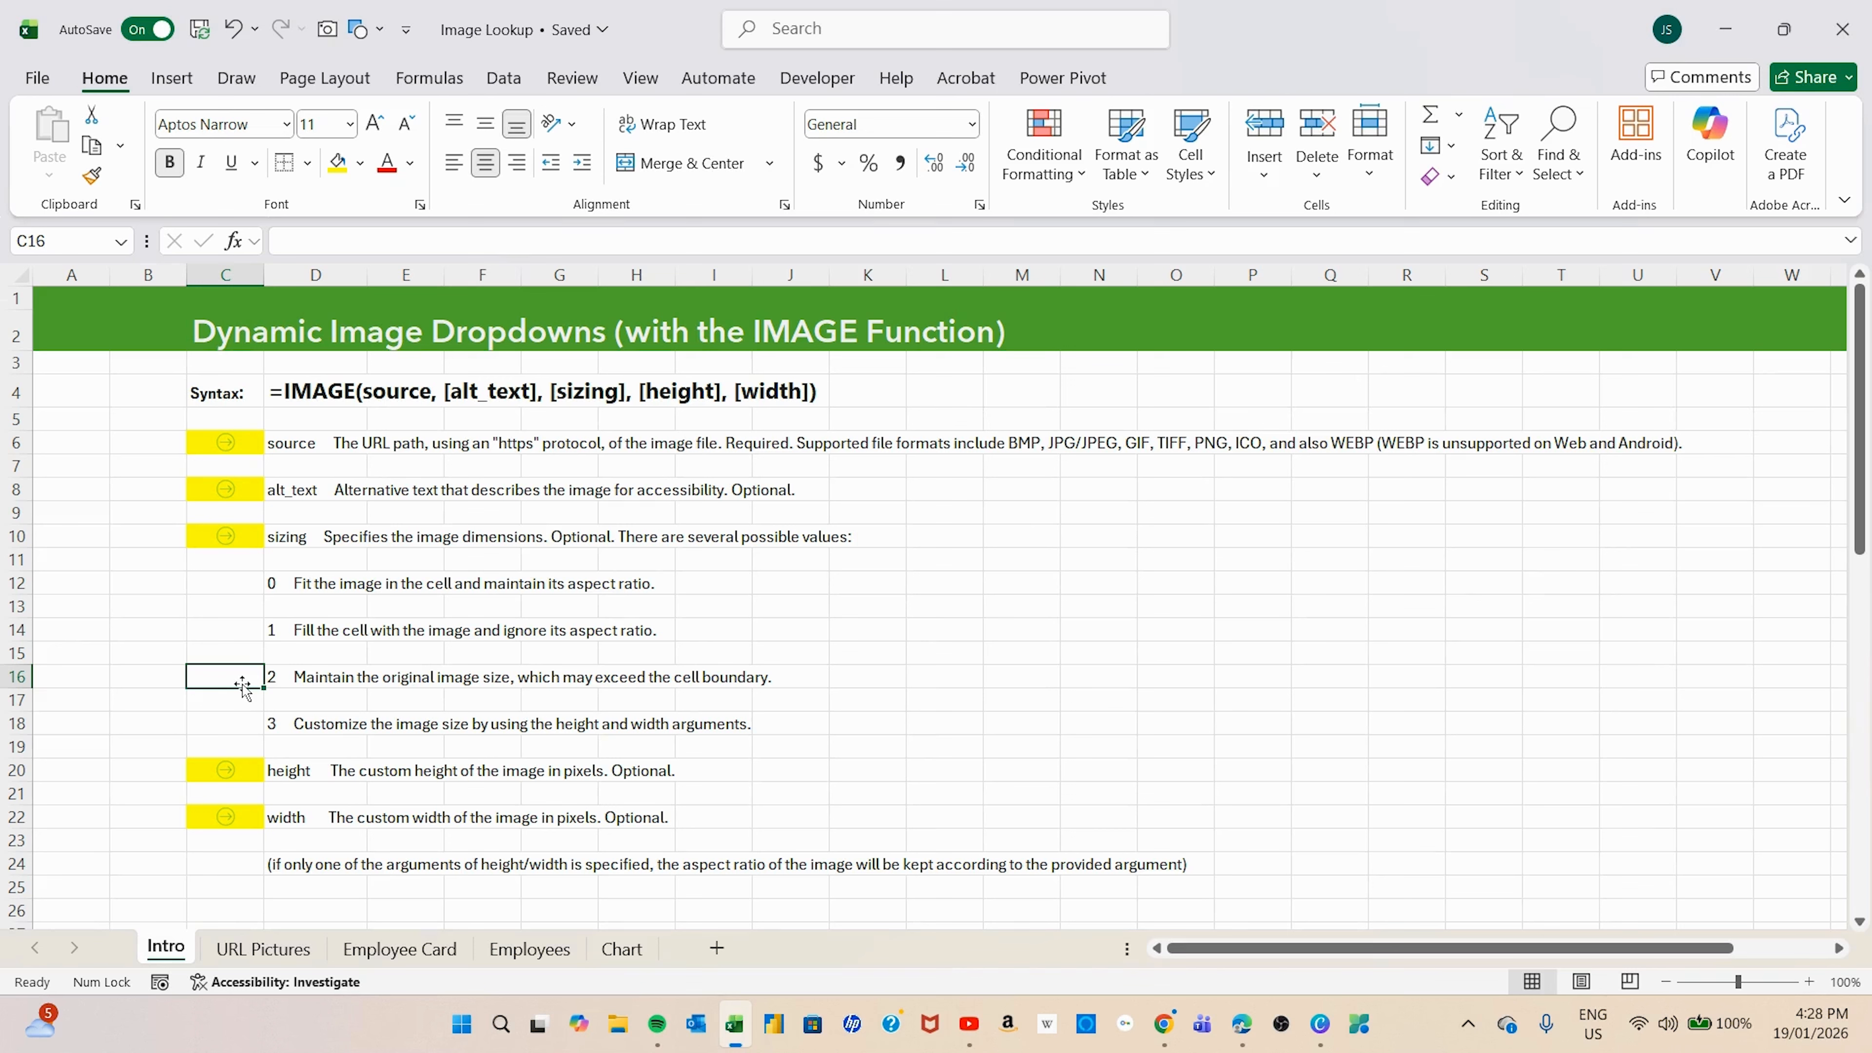
{"action": "left_click", "coordinate": [227, 732]}
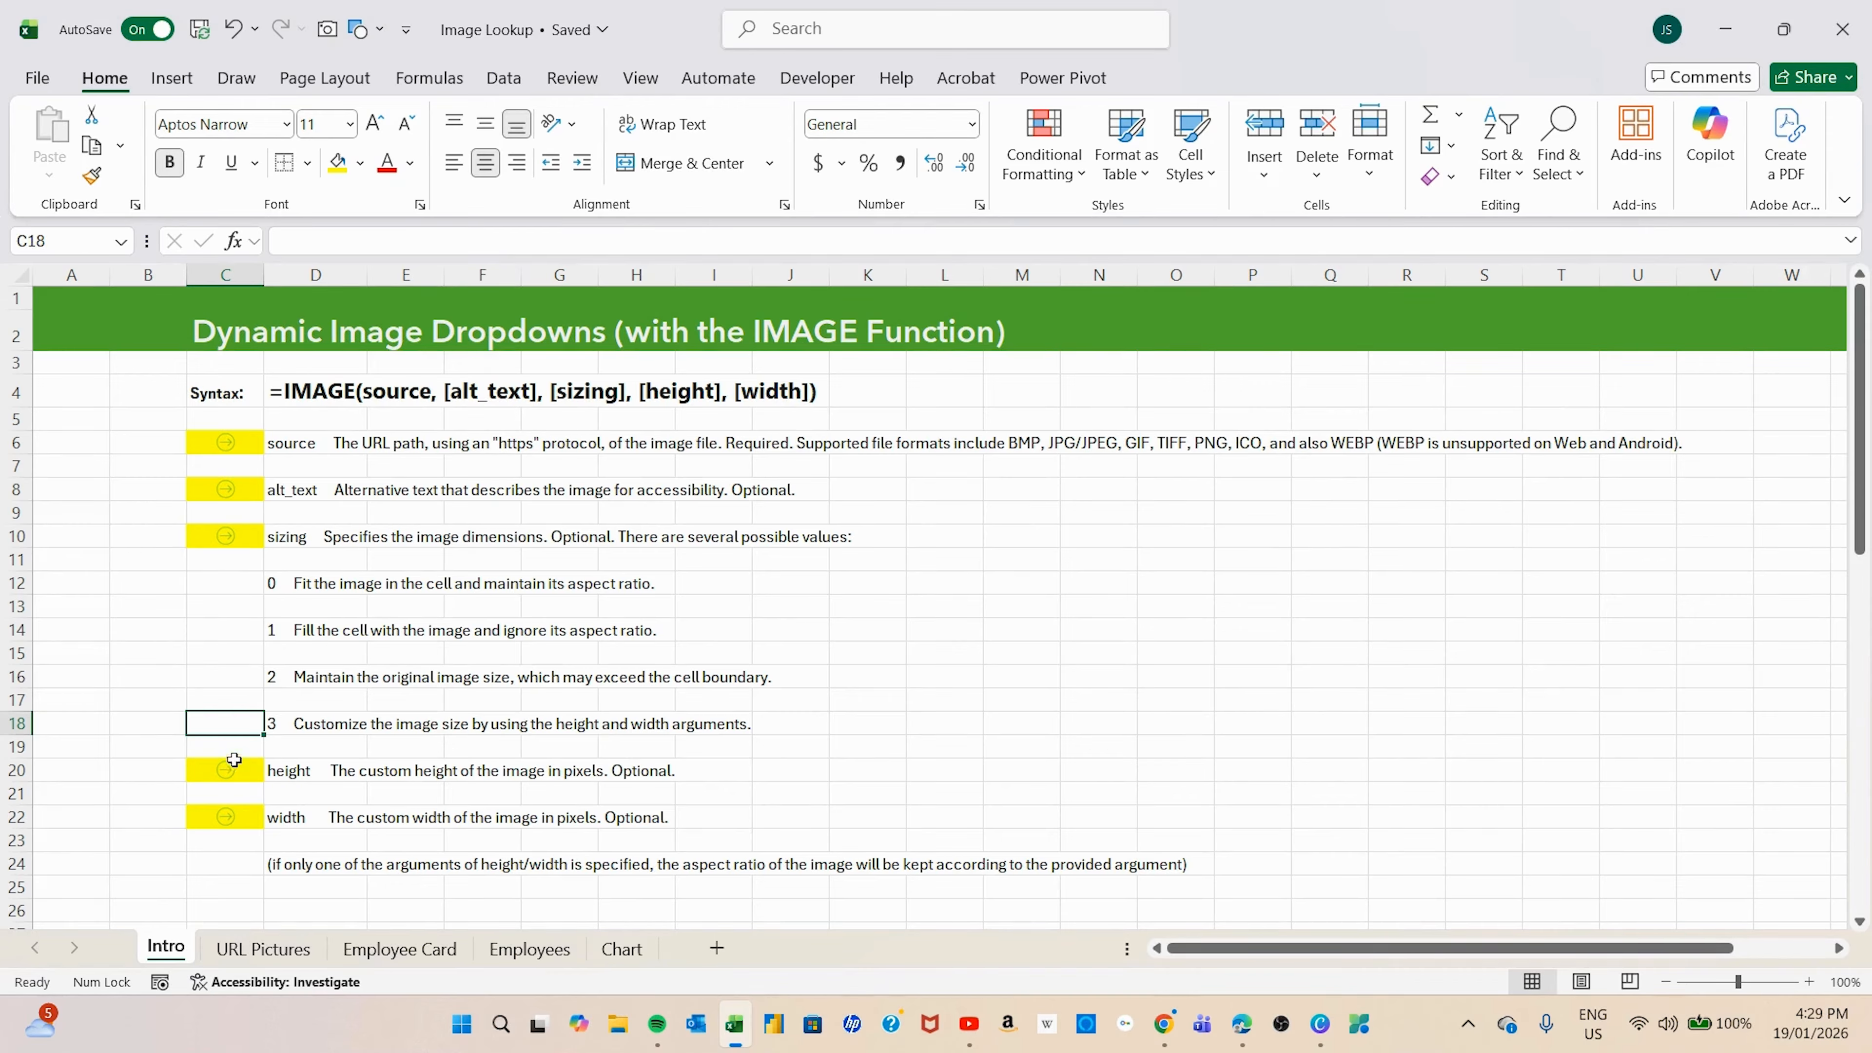
{"action": "left_click", "coordinate": [213, 776]}
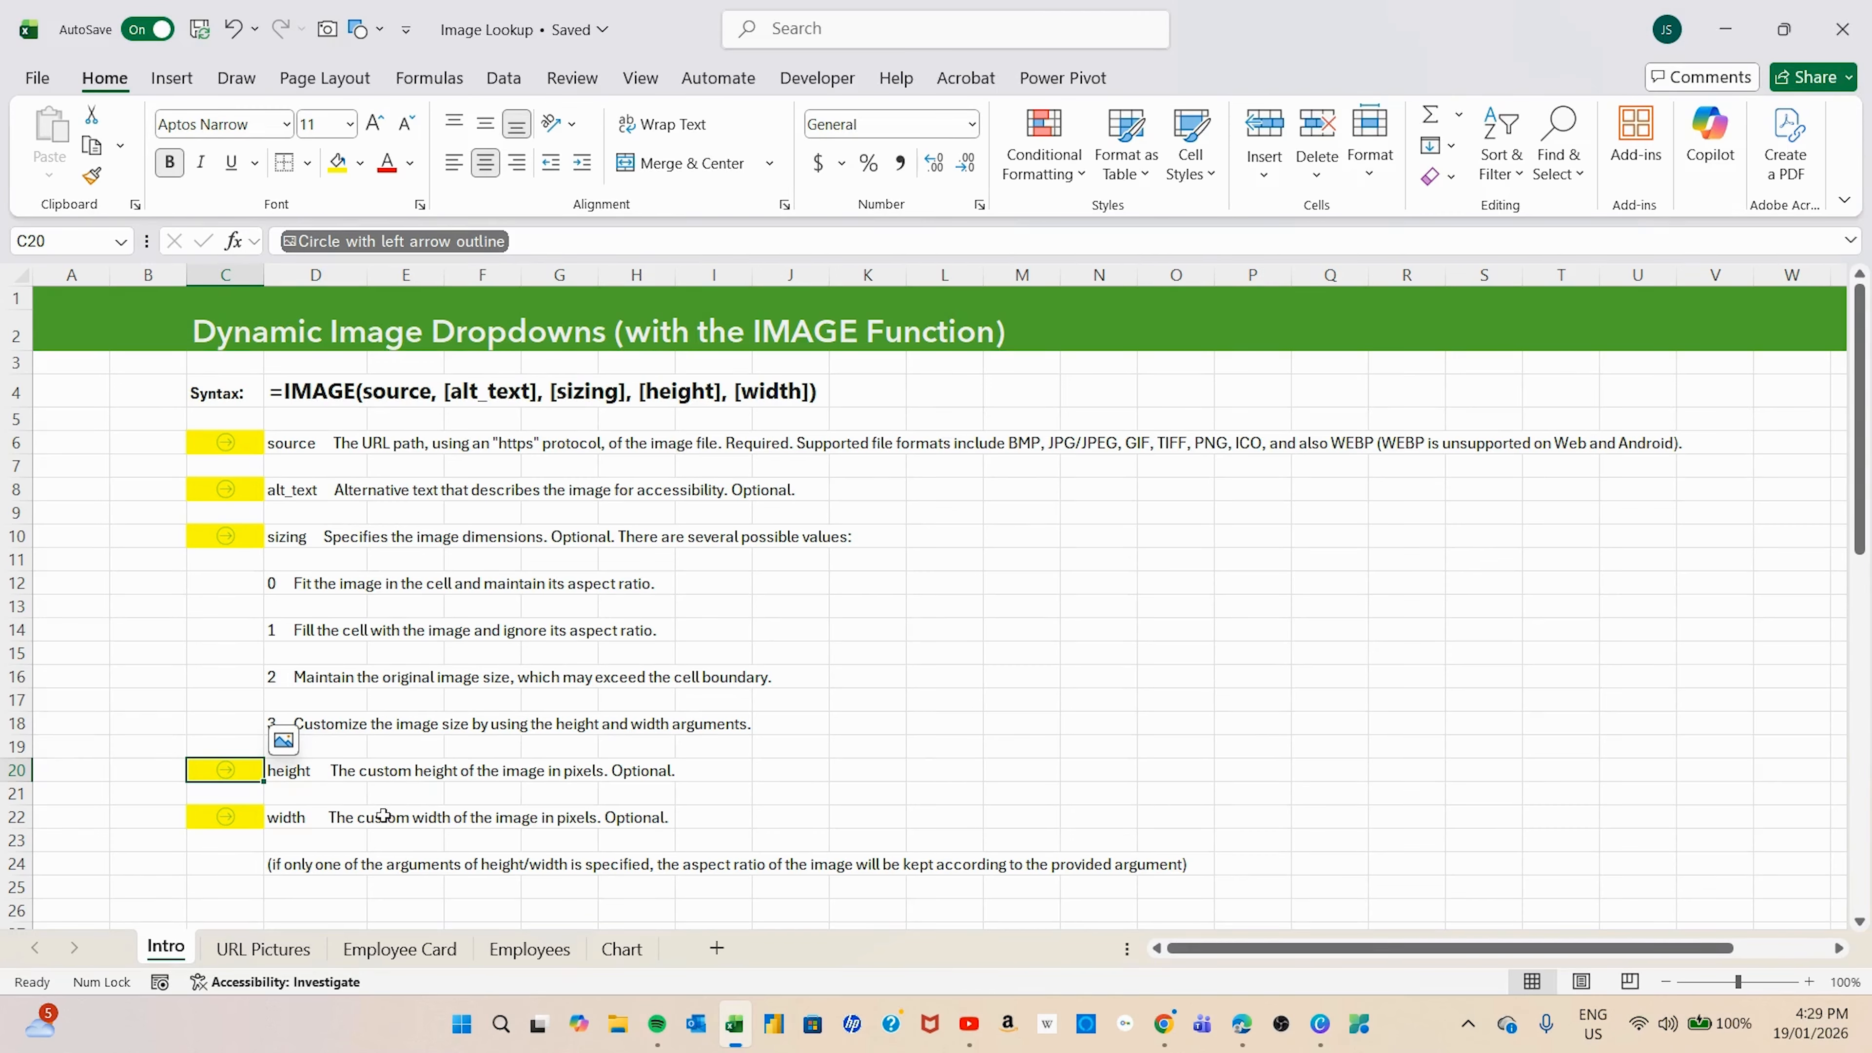
{"action": "left_click", "coordinate": [224, 724]}
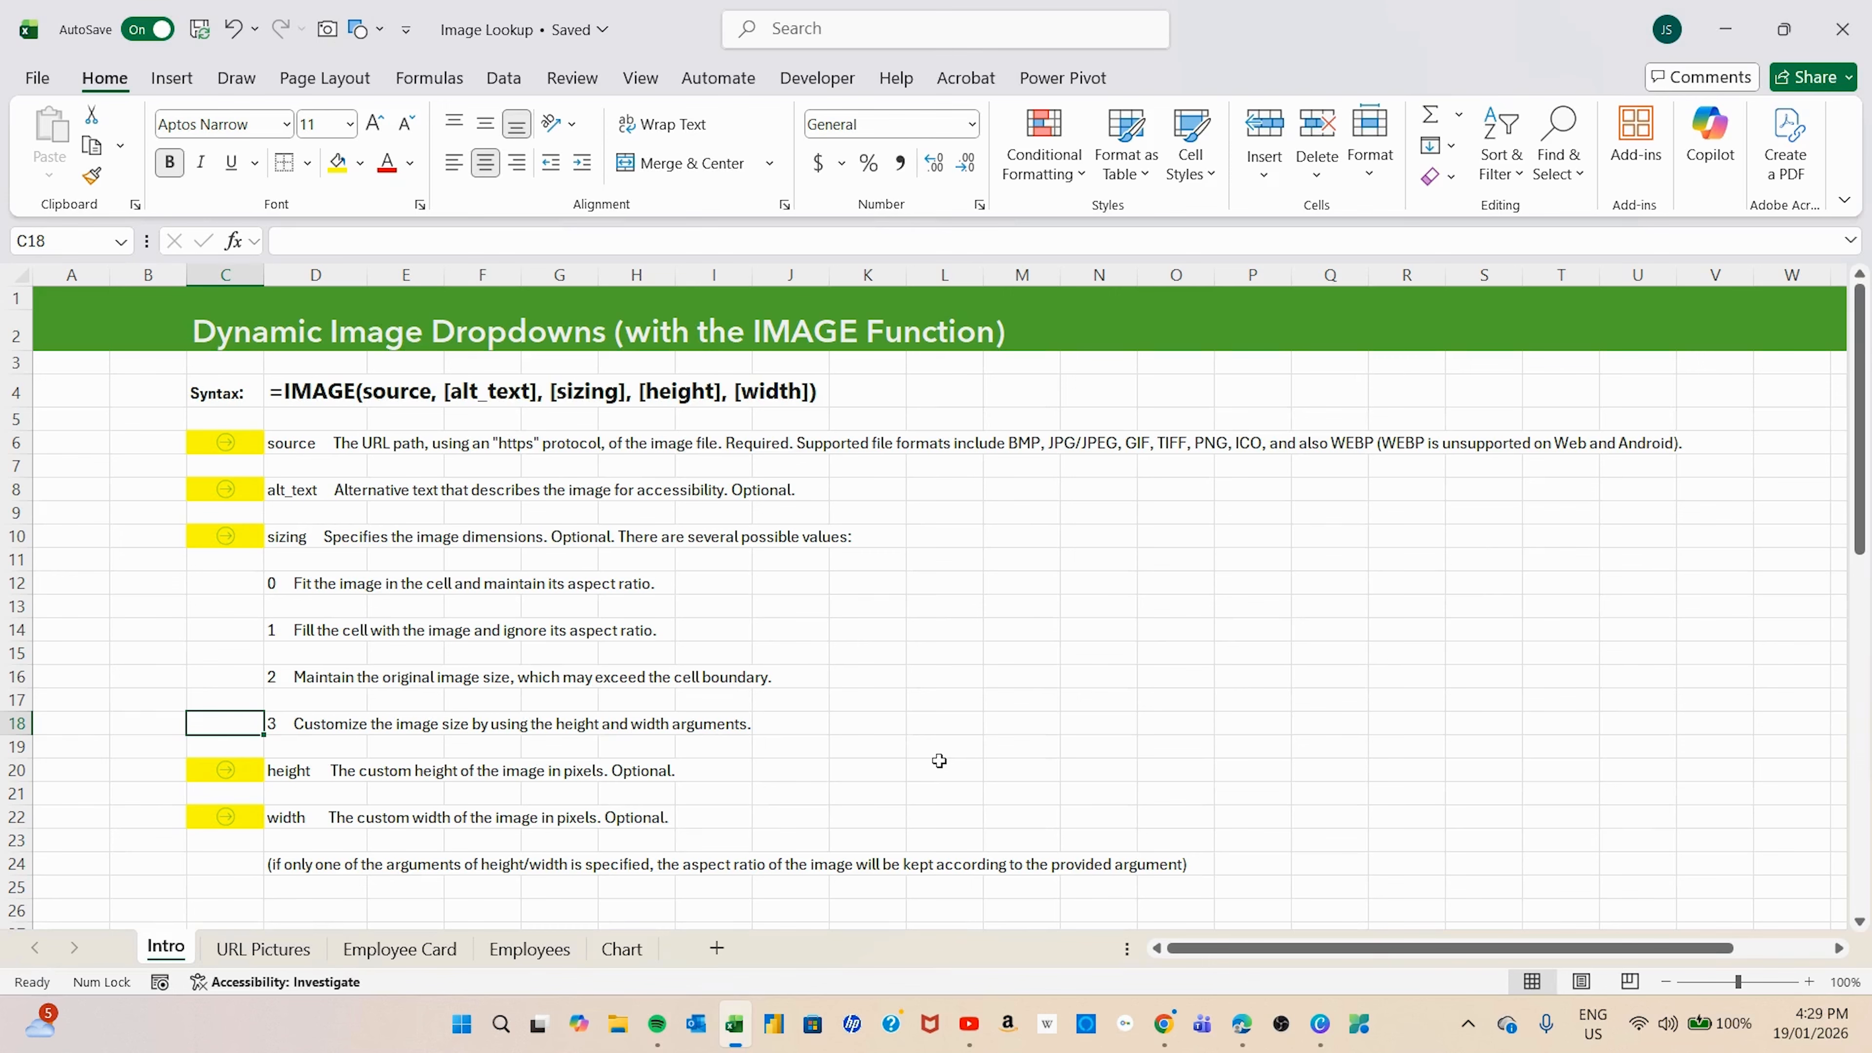
{"action": "scroll", "coordinate": [813, 699], "scroll_direction": "down", "scroll_amount": 1}
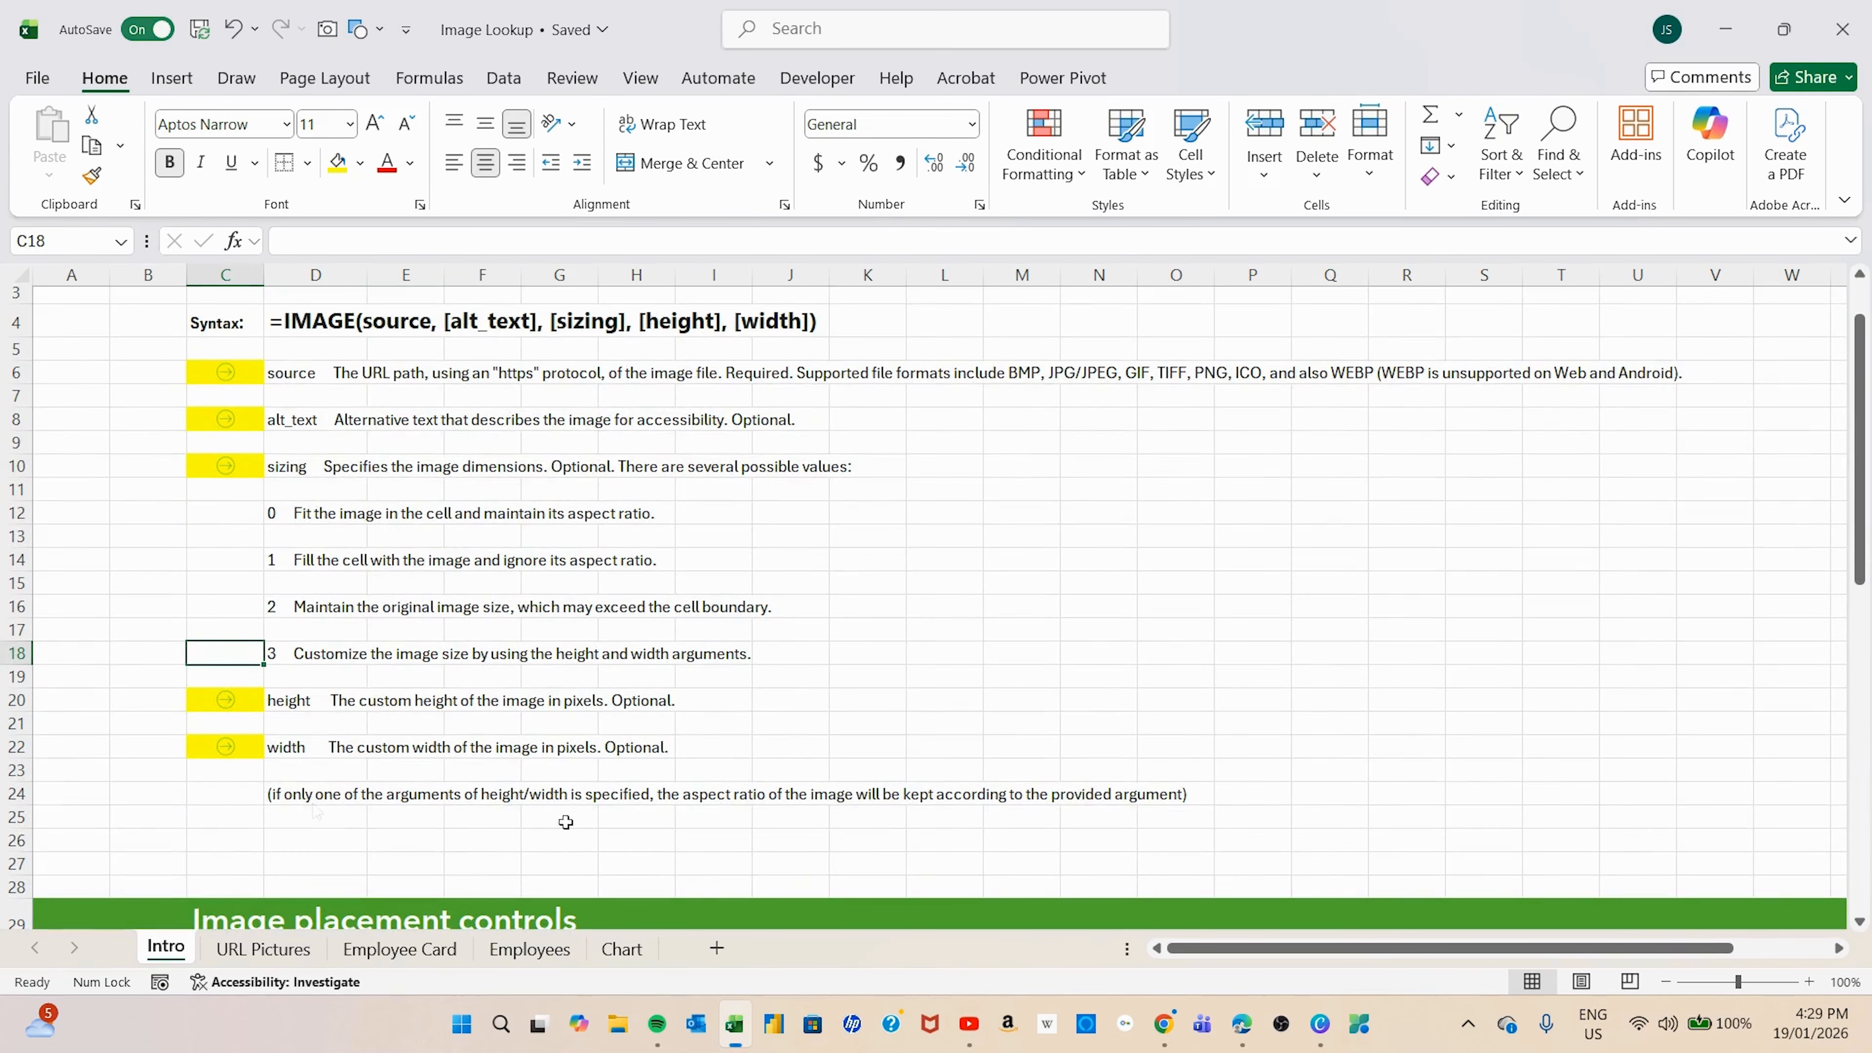
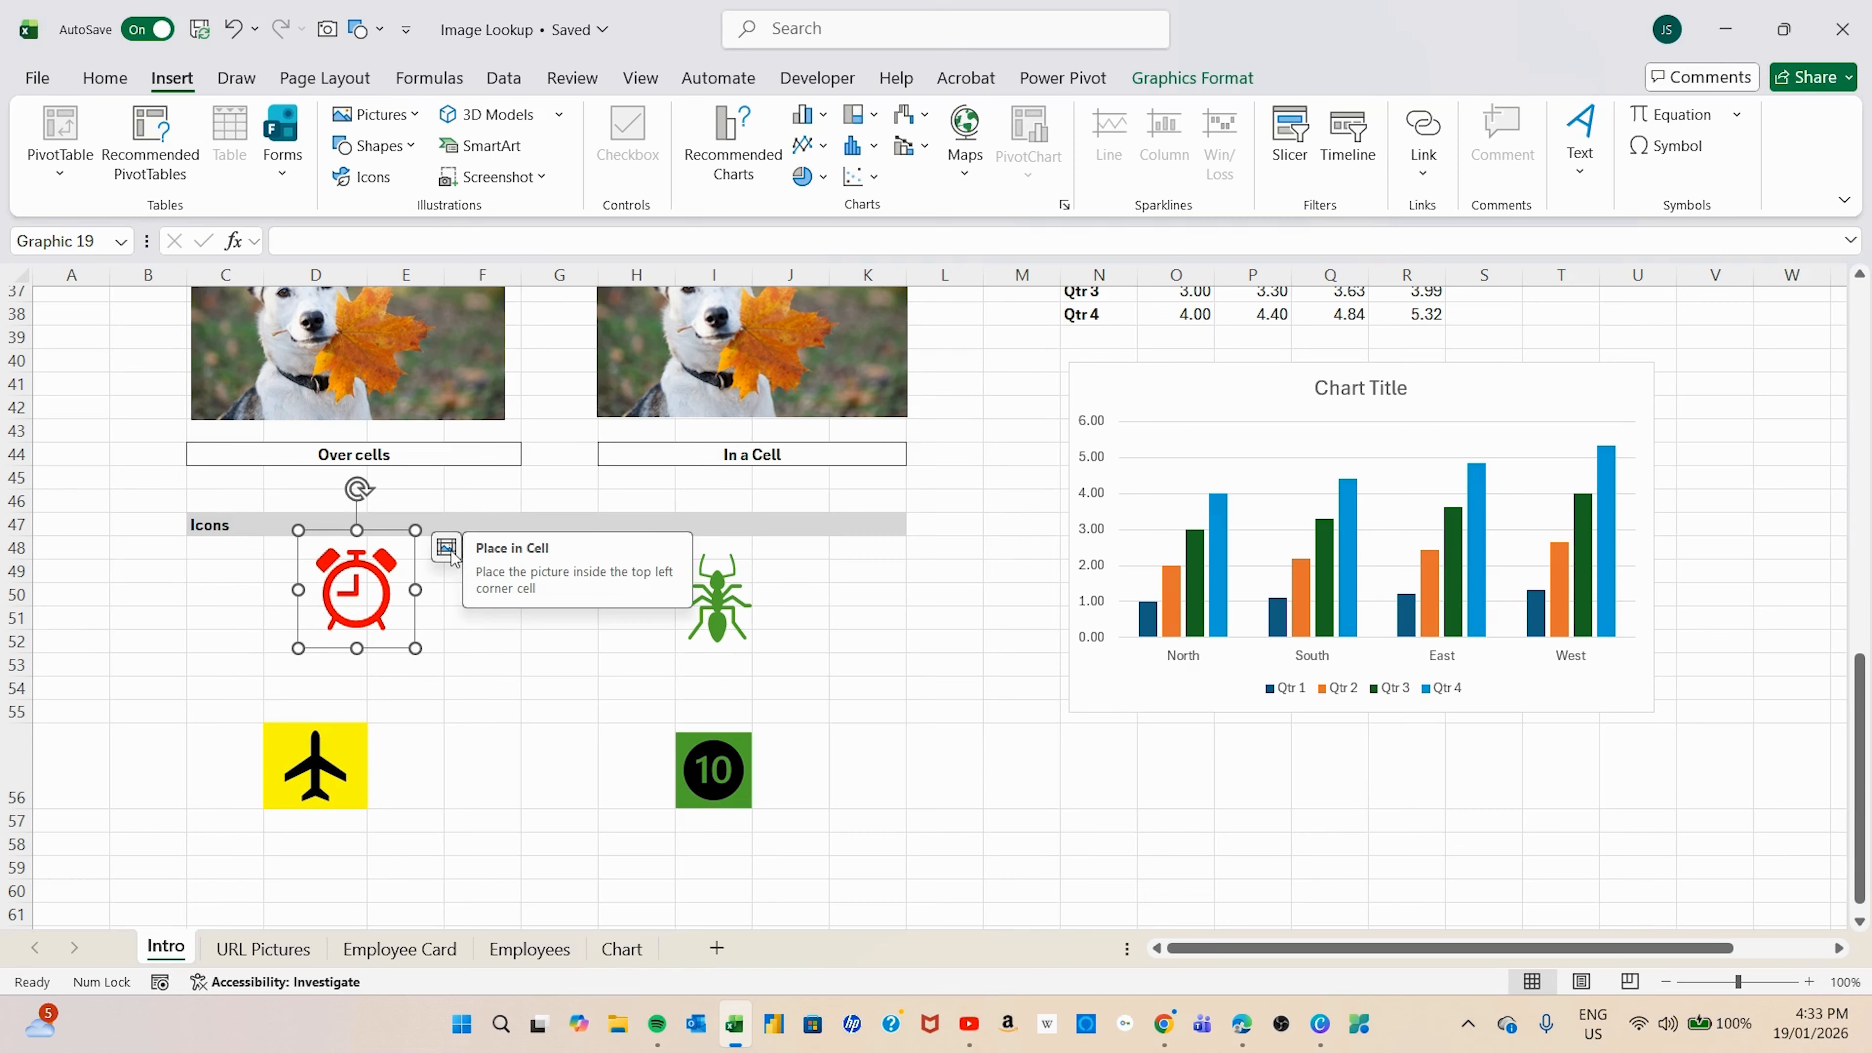
Step: Place the red alarm clock icon in a cell and return it over the cells, repositioning it below the Icons heading
{"action": "left_click", "coordinate": [447, 549]}
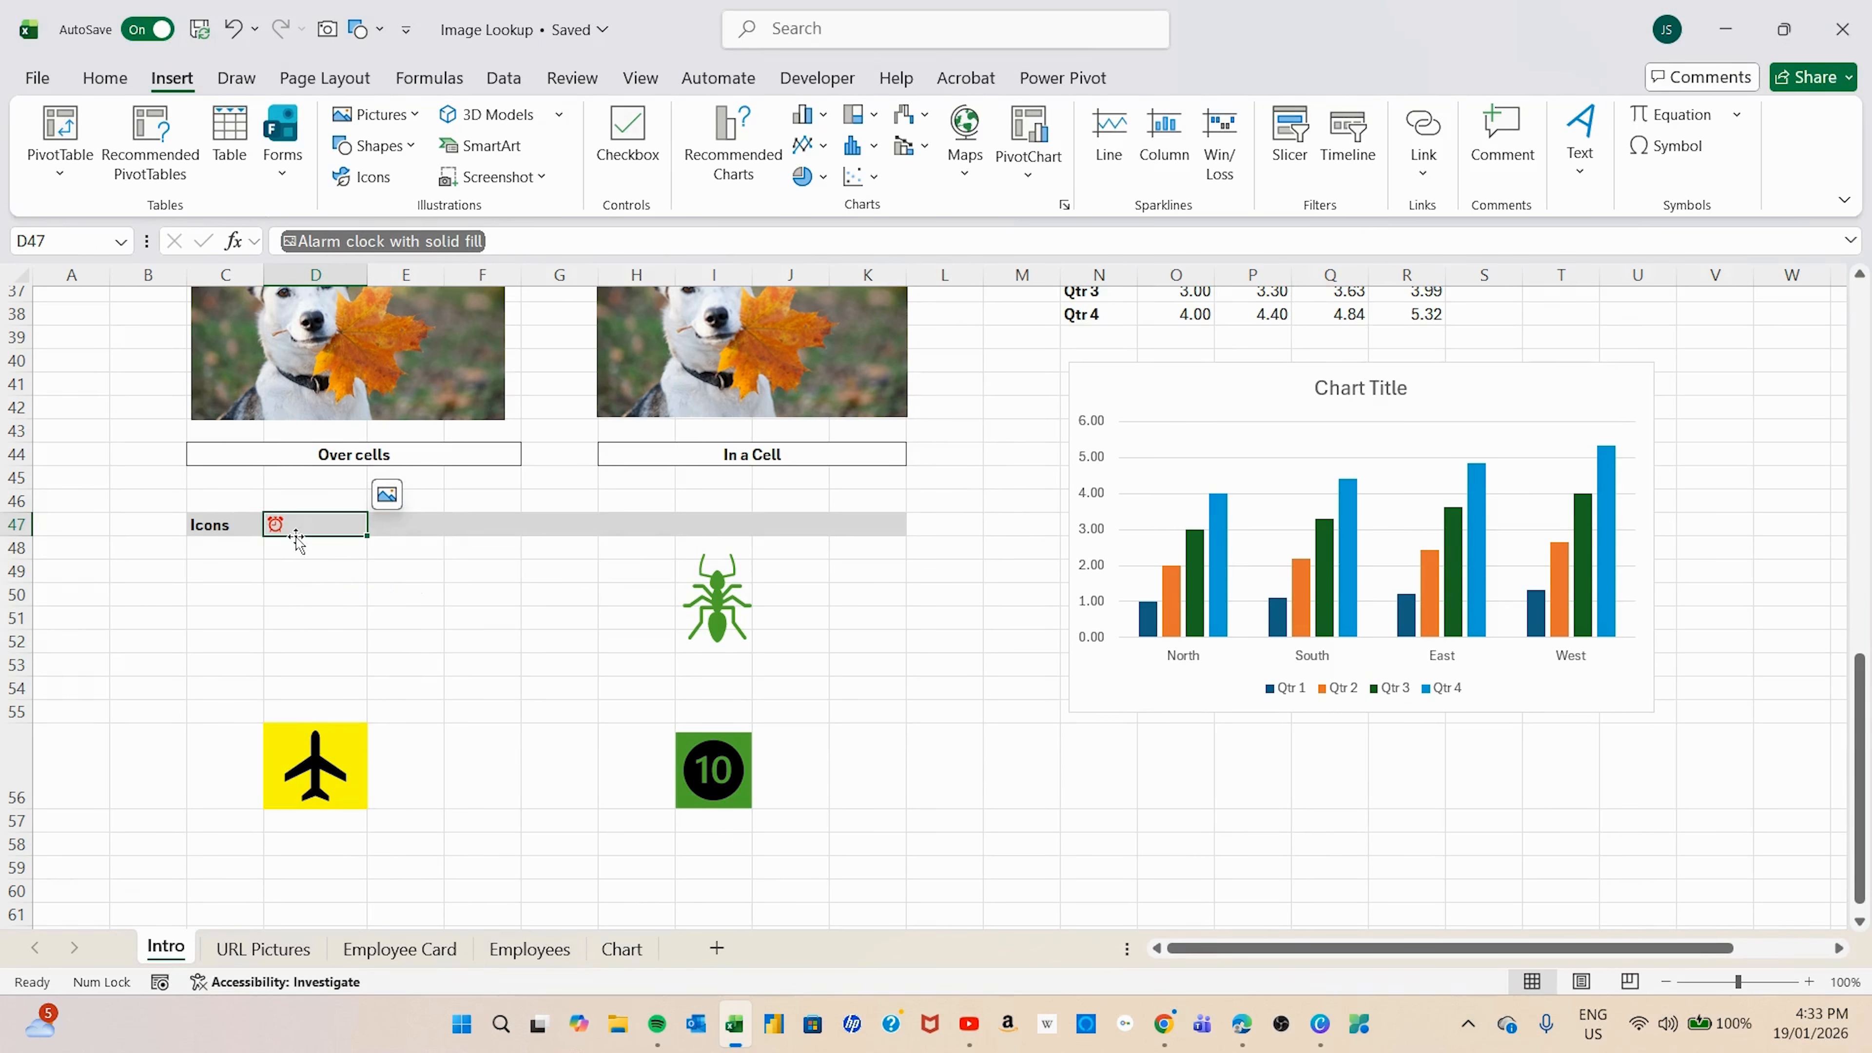
{"action": "left_click", "coordinate": [387, 494]}
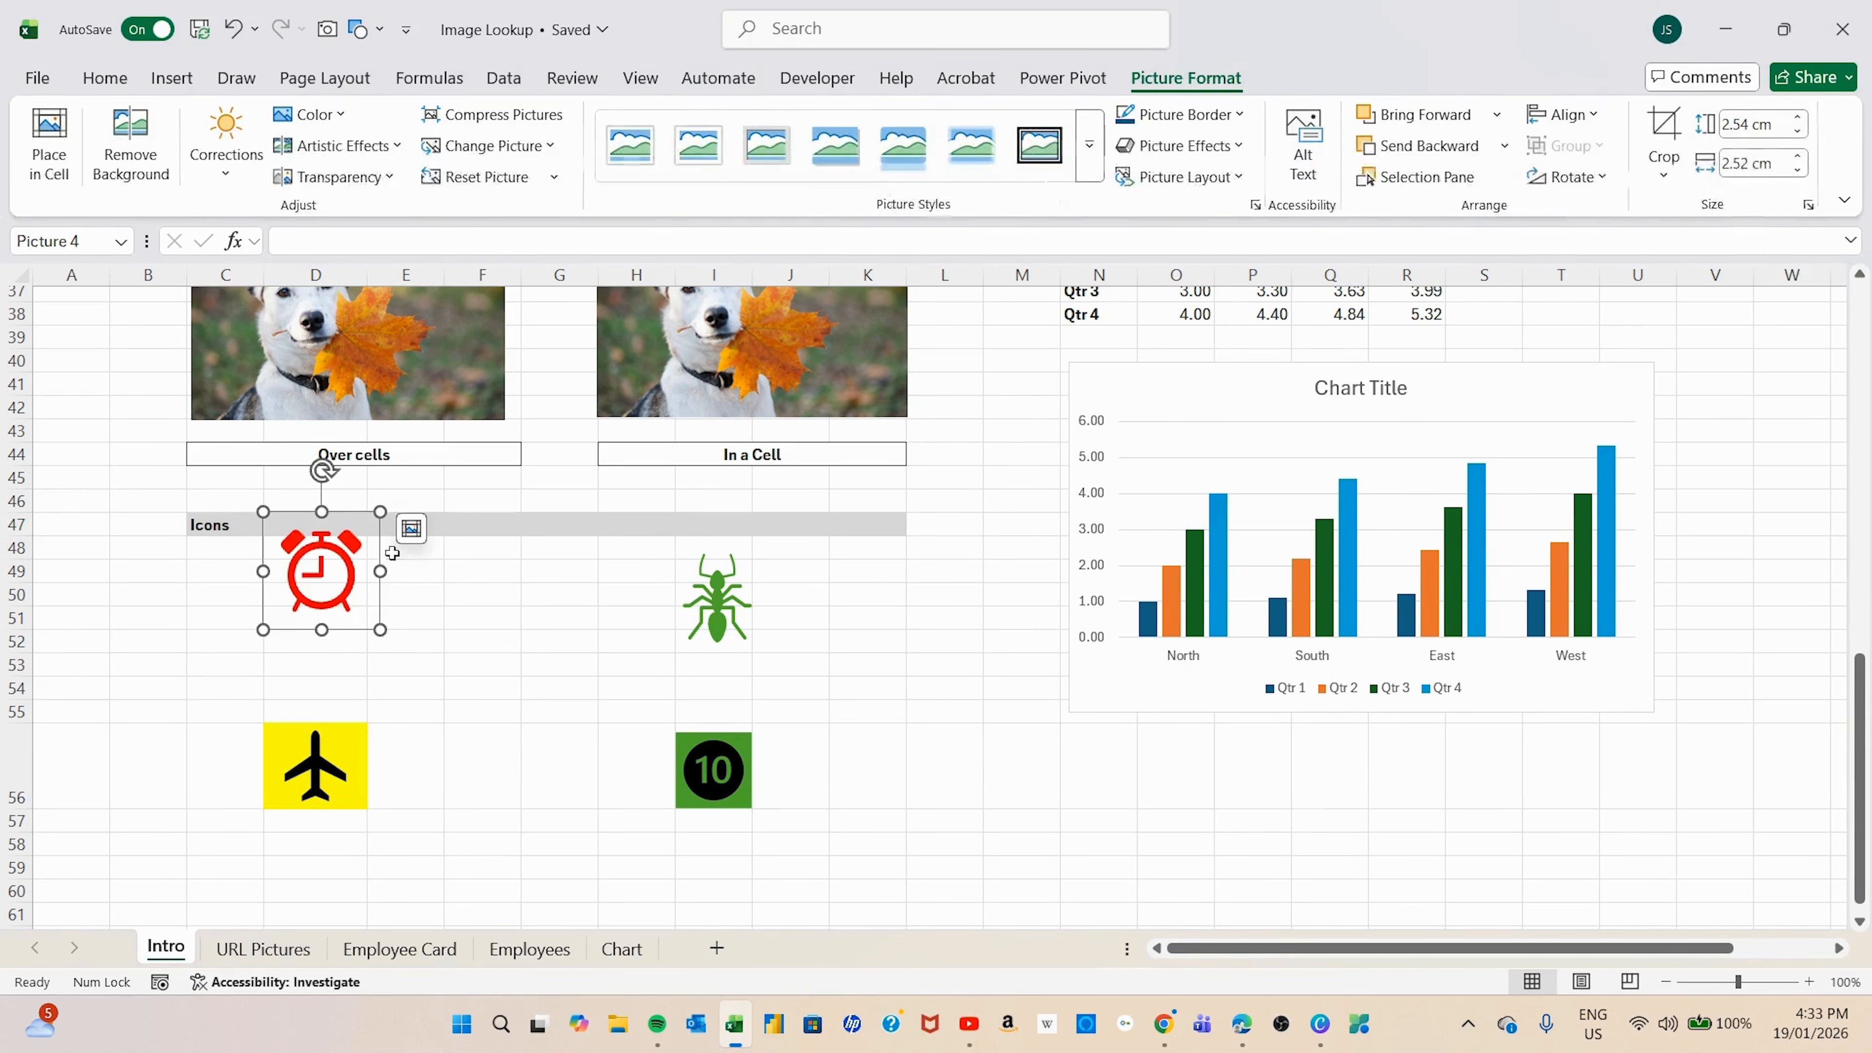
{"action": "left_click_drag", "start_coordinate": [291, 588], "coordinate": [401, 598]}
{"action": "left_click", "coordinate": [436, 571]}
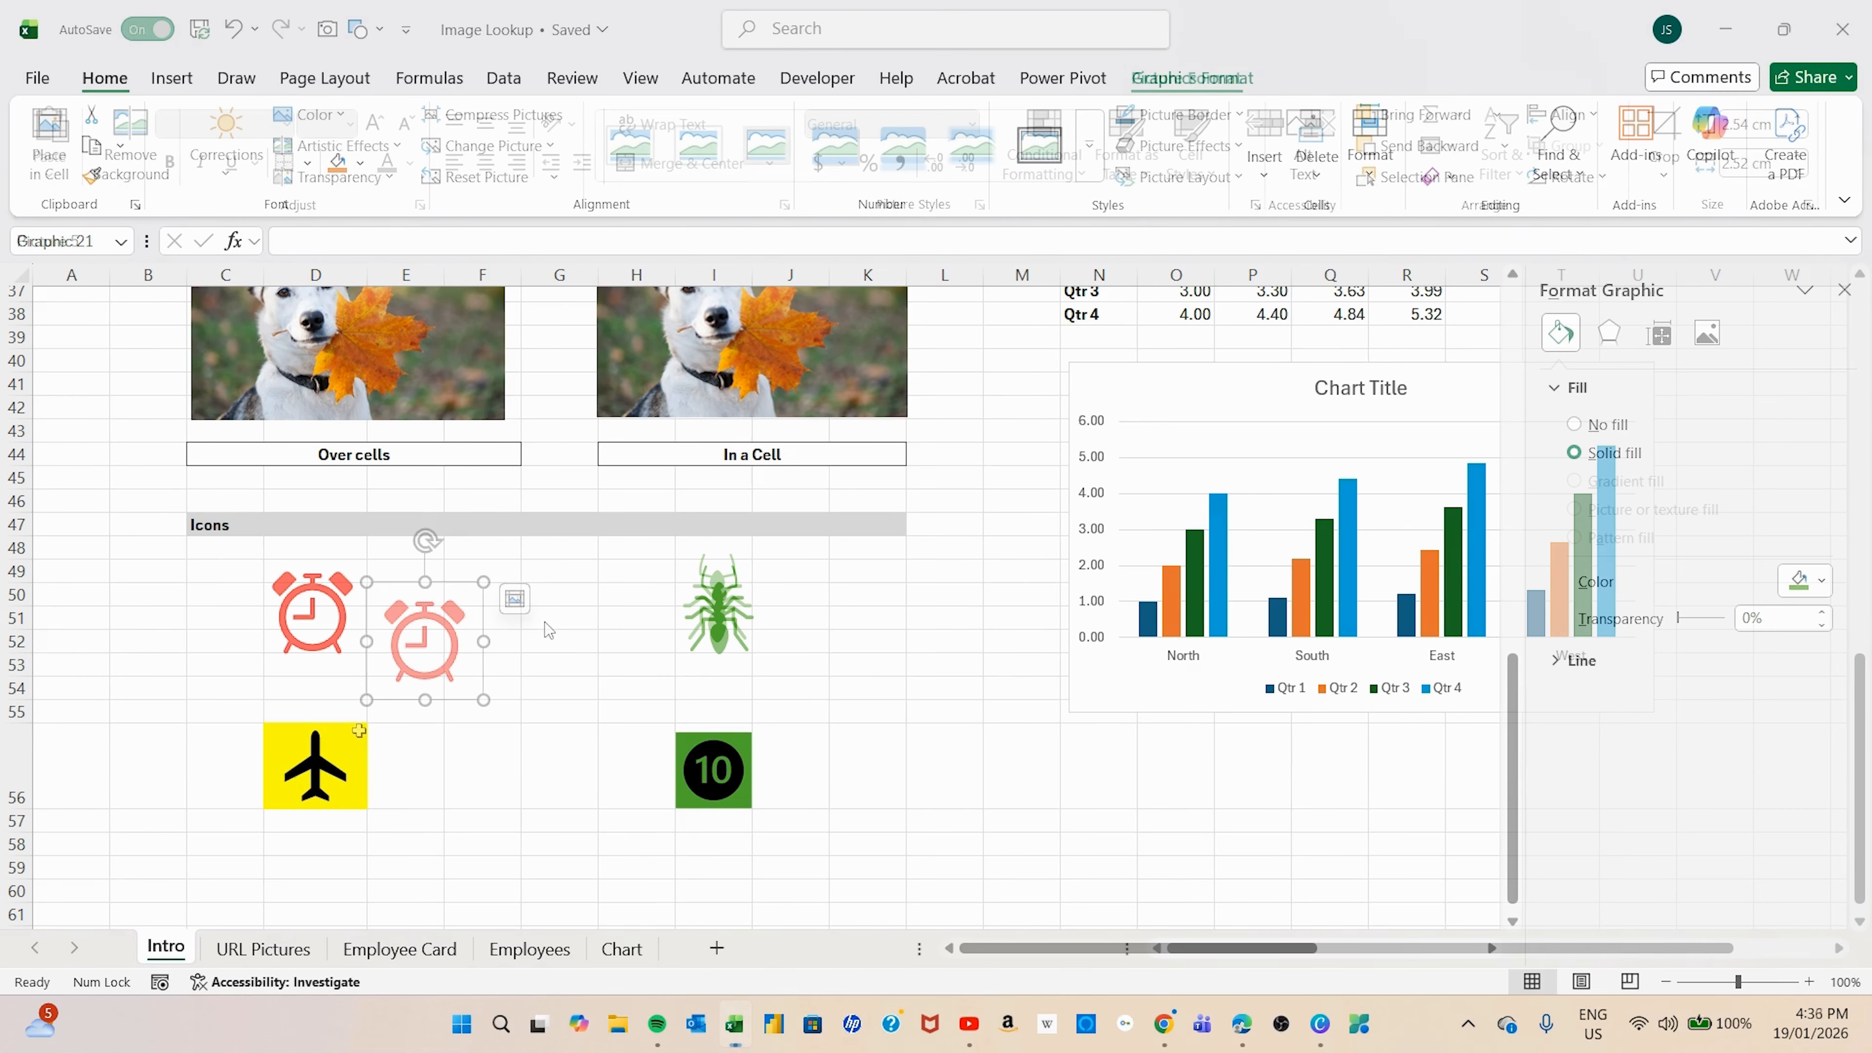
Step: Examine the graphics fill colours and the Place in Cell option available for the green ant icon
{"action": "left_click", "coordinate": [720, 618]}
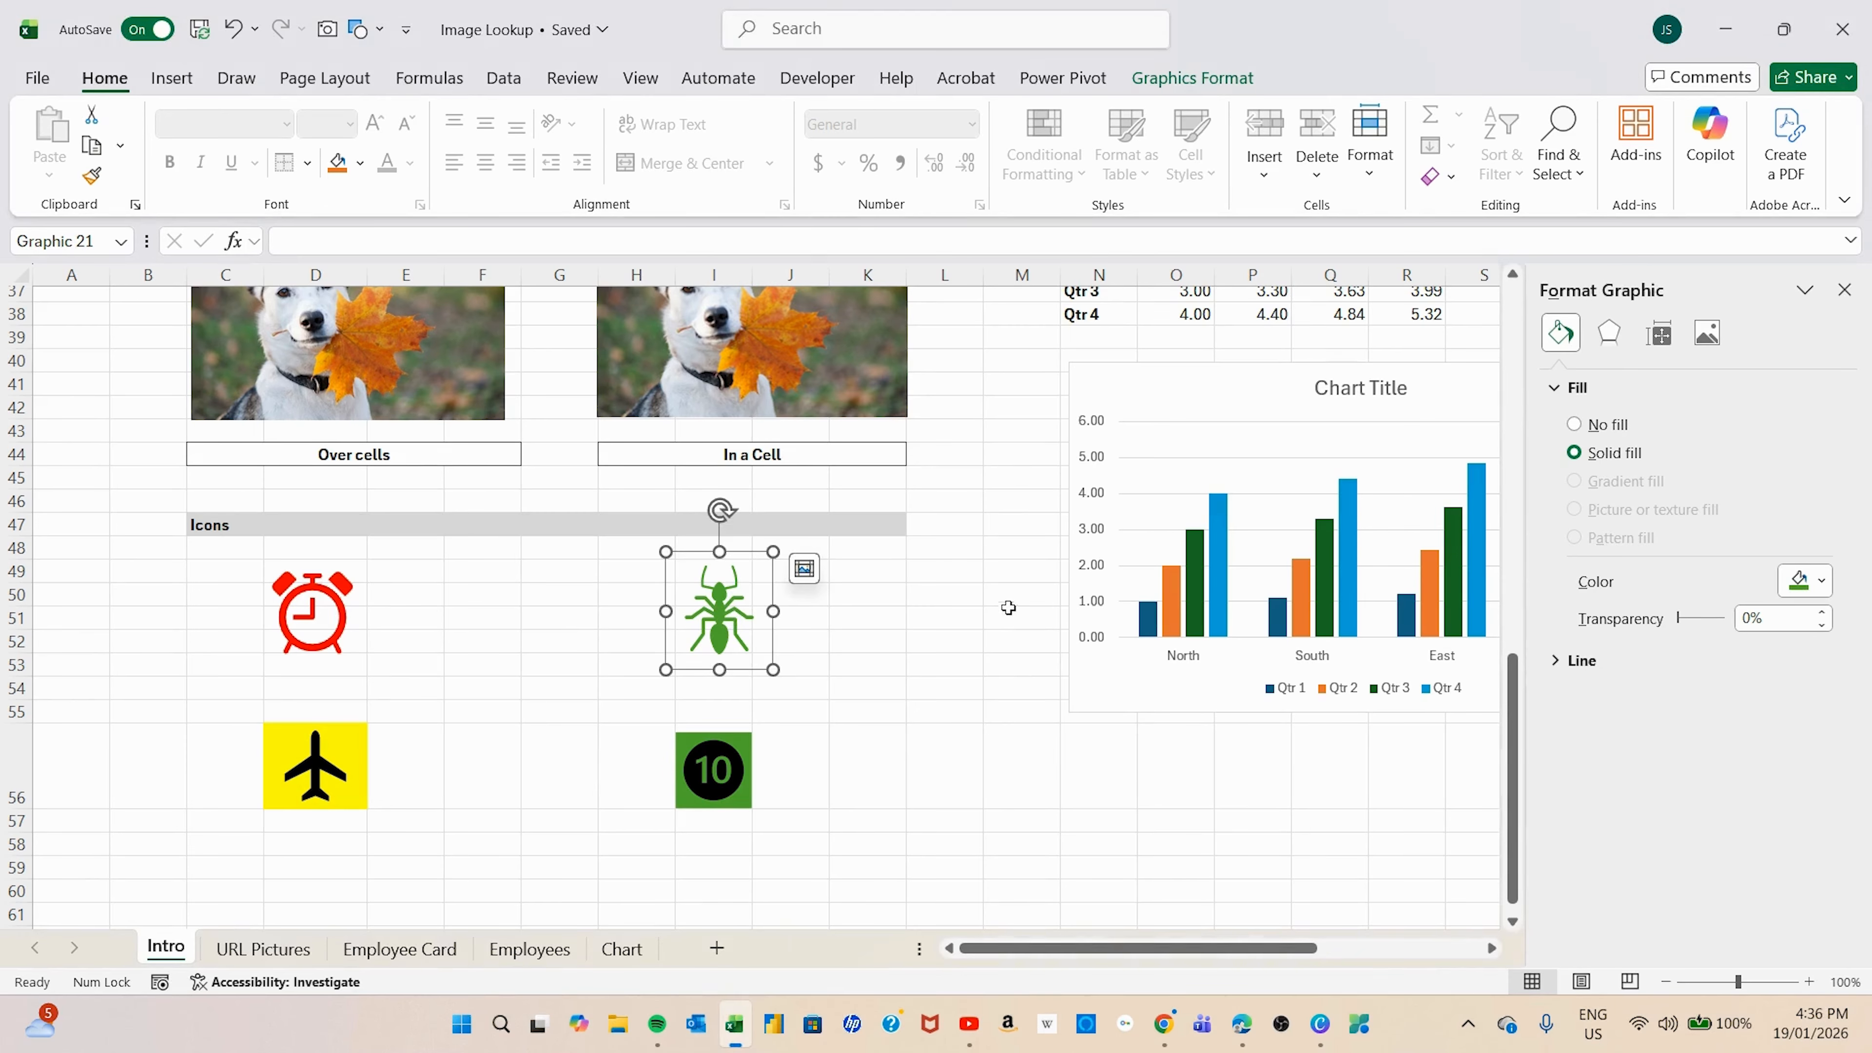
{"action": "left_click", "coordinate": [1177, 79]}
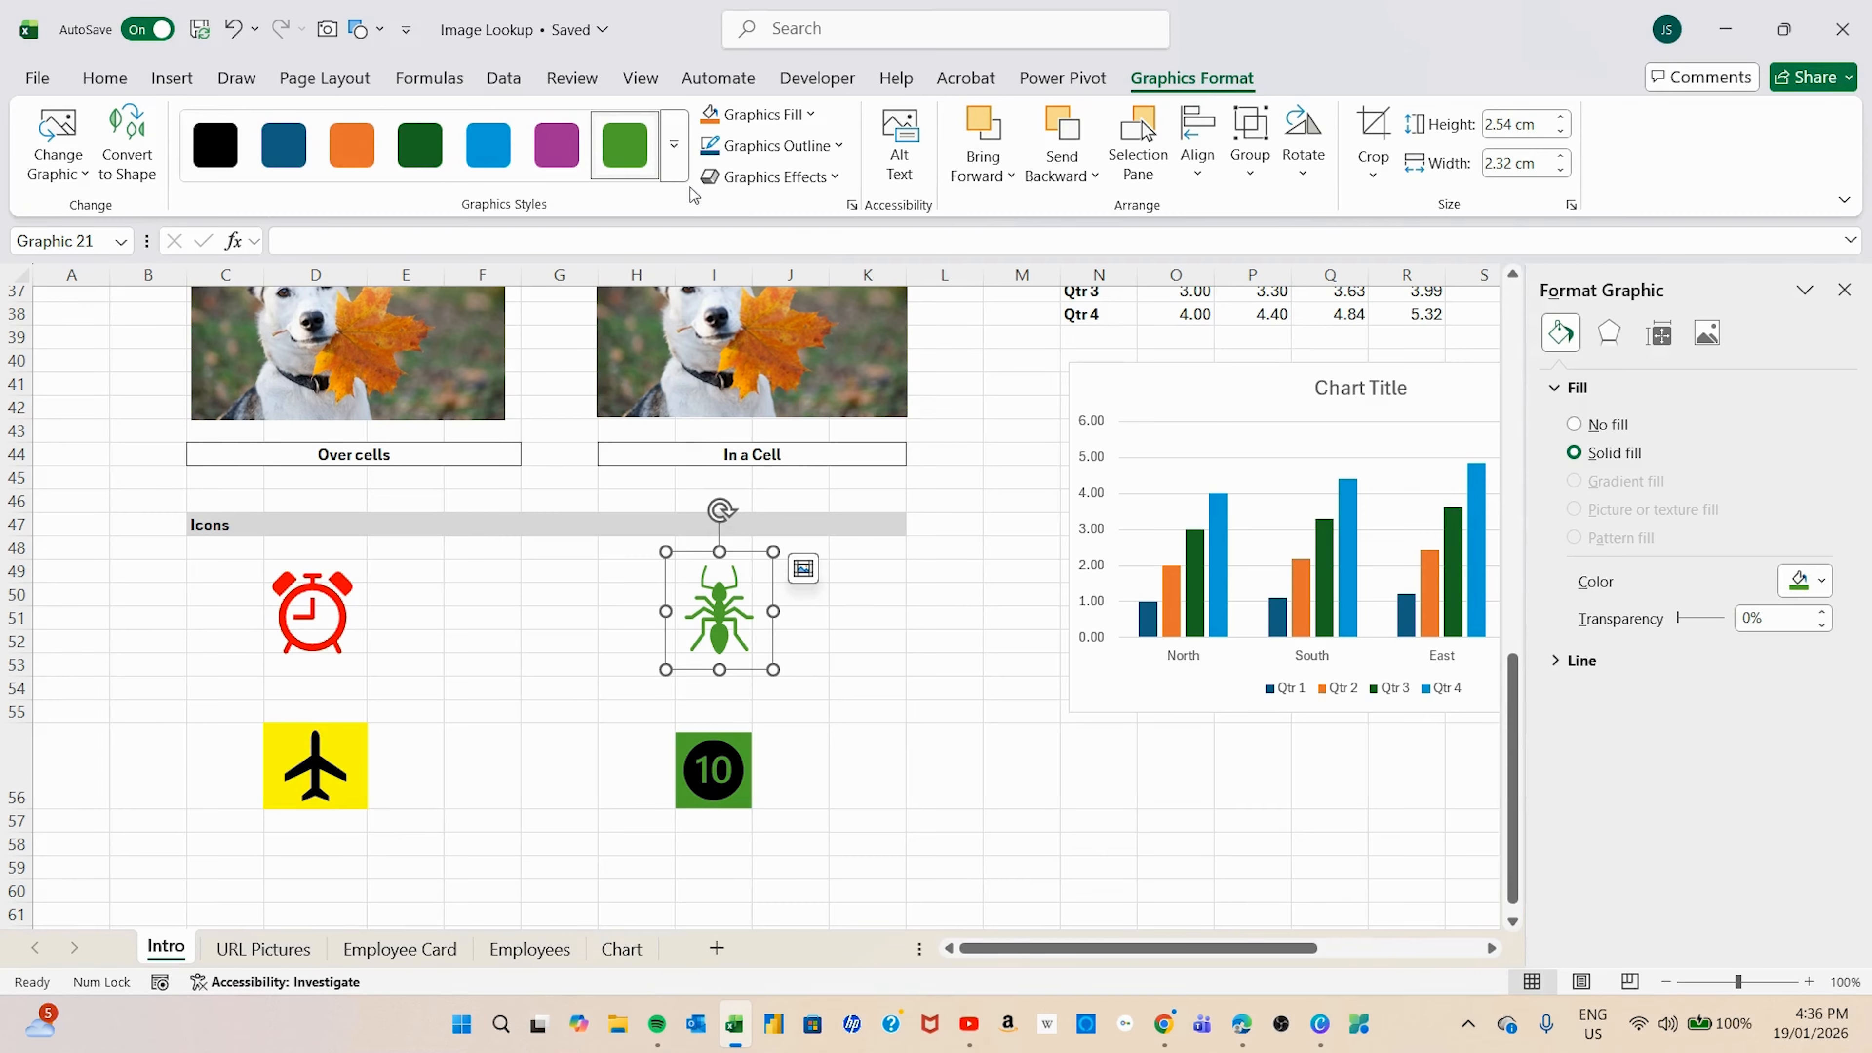
{"action": "left_click", "coordinate": [809, 115]}
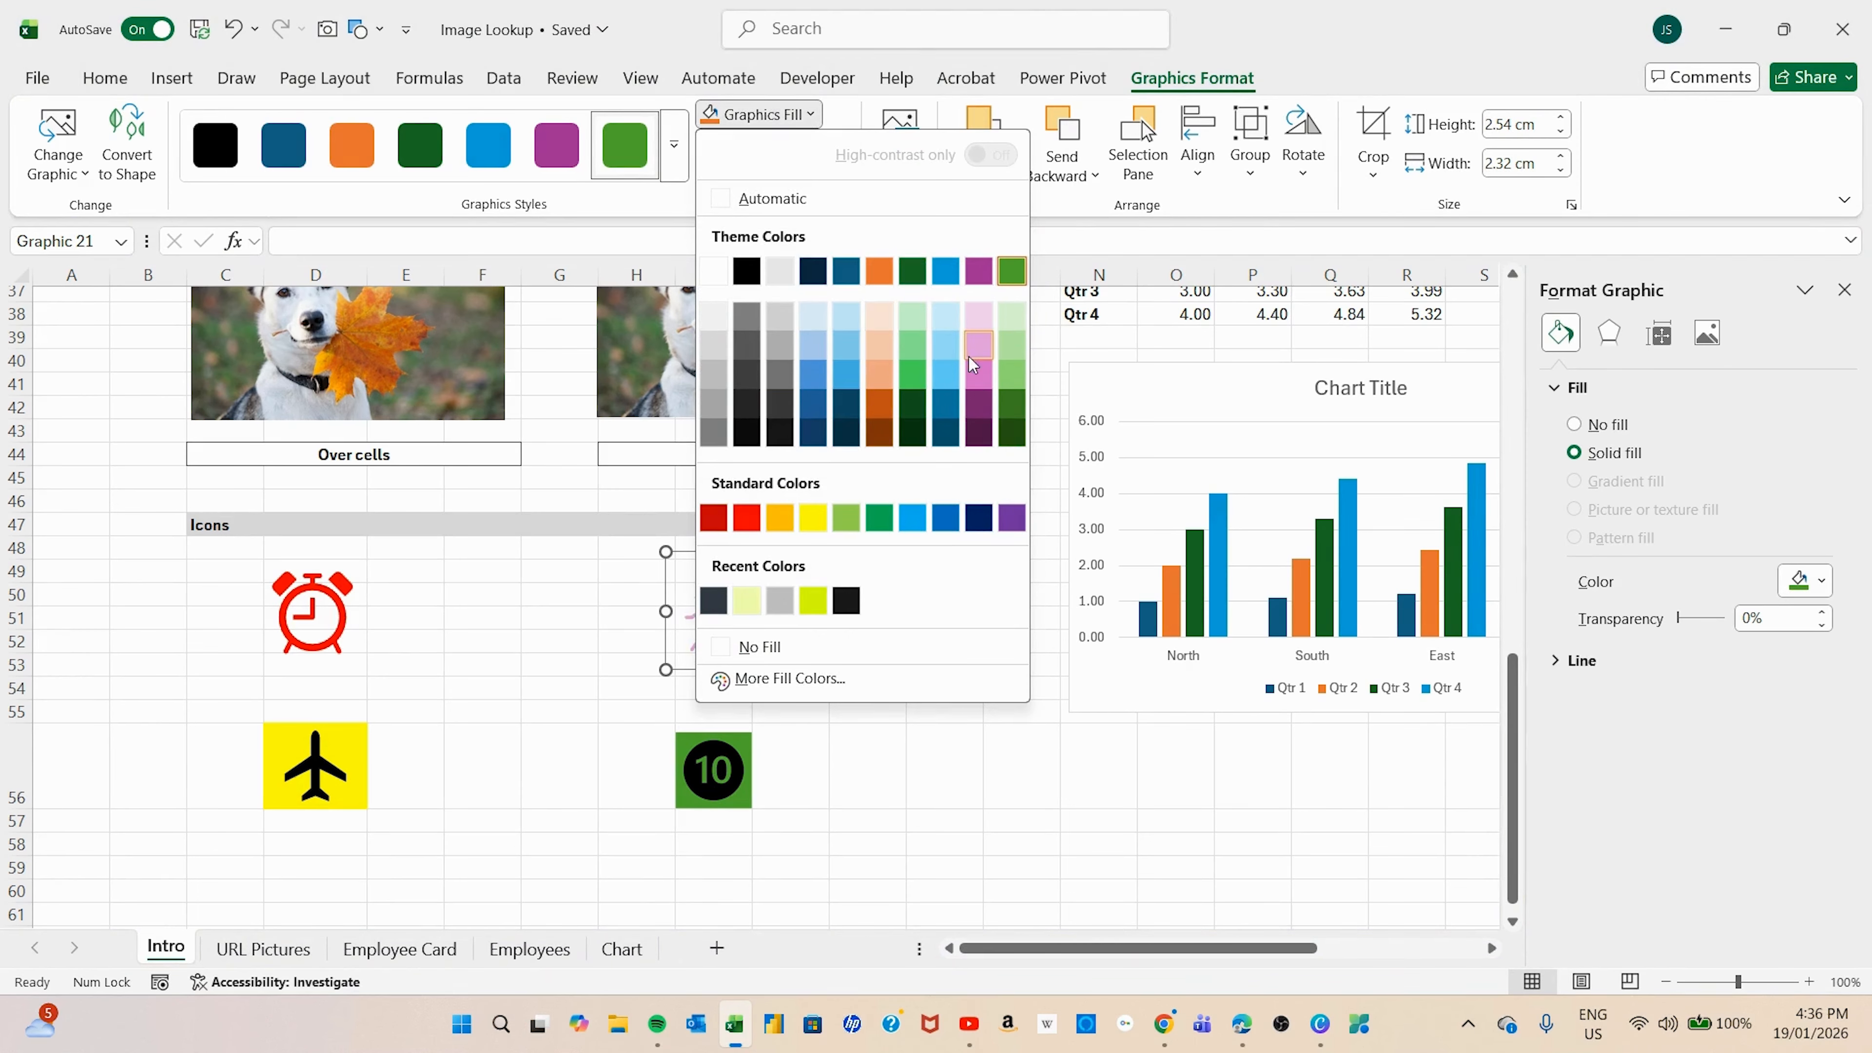
{"action": "left_click", "coordinate": [582, 692]}
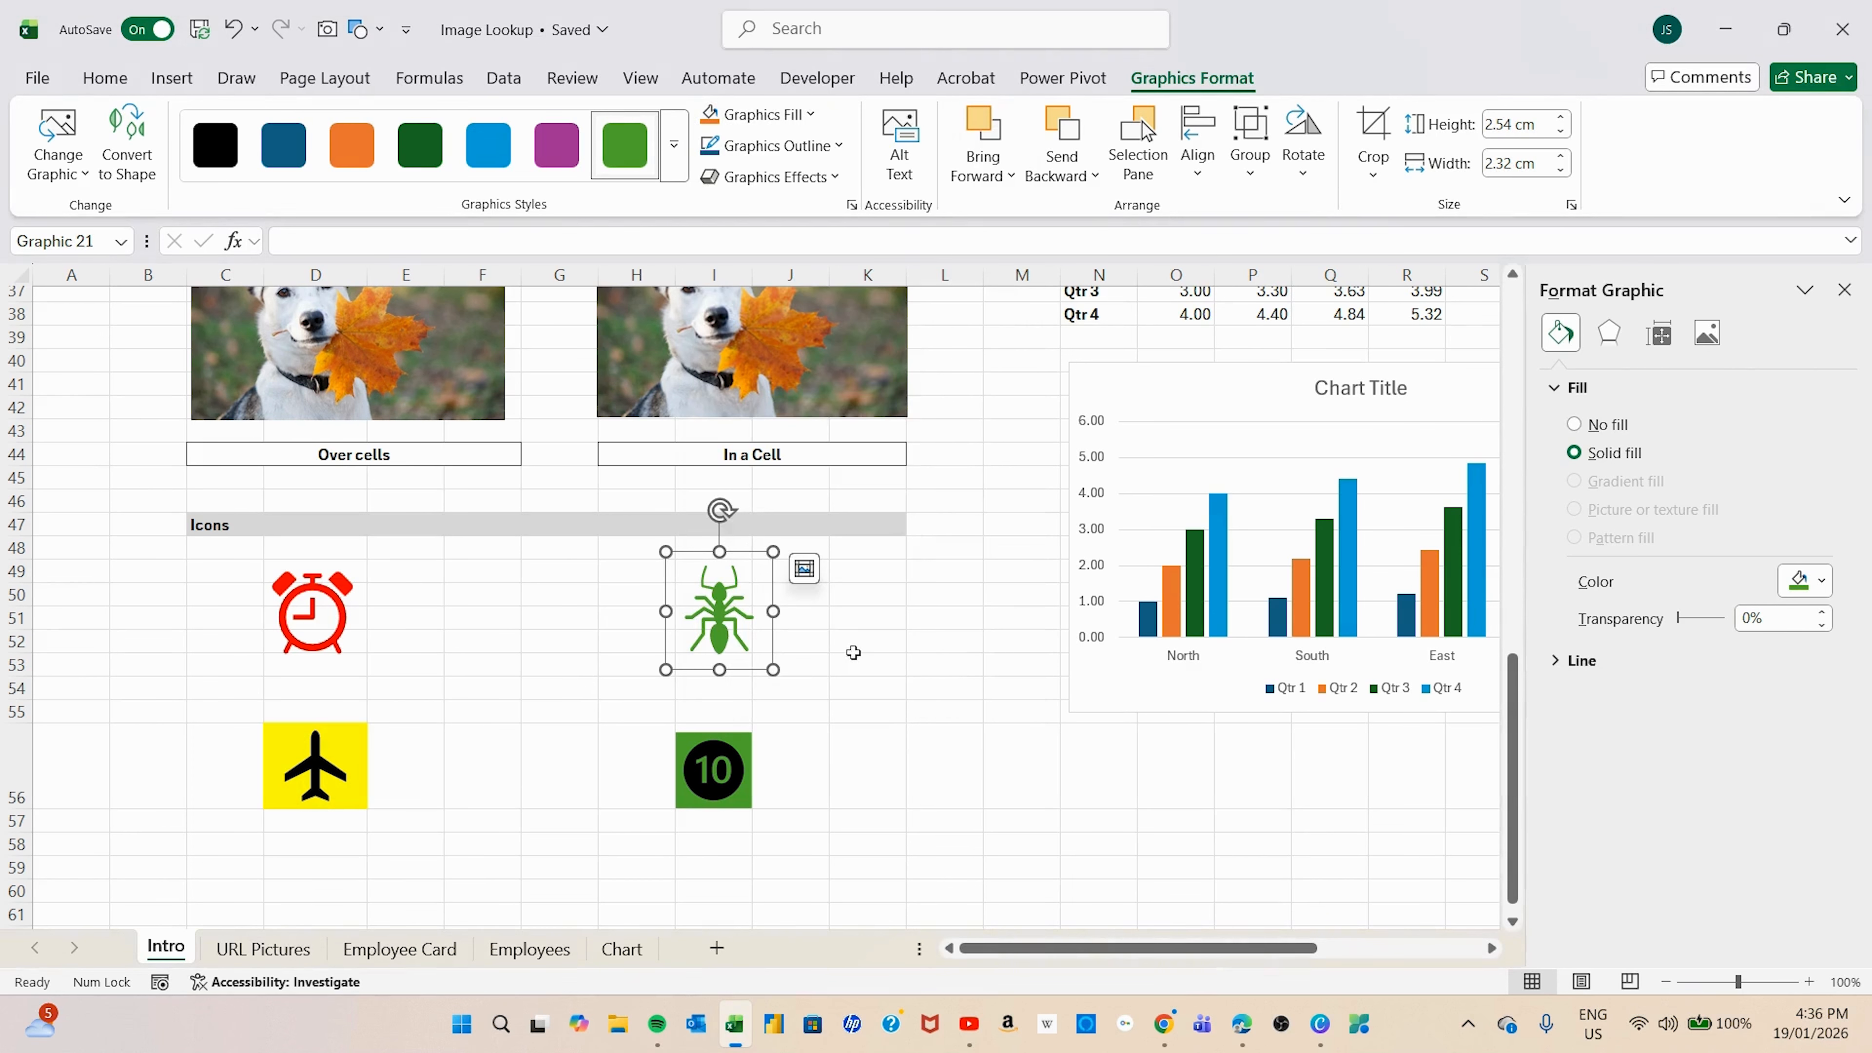
{"action": "left_click", "coordinate": [845, 668]}
{"action": "left_click", "coordinate": [746, 596]}
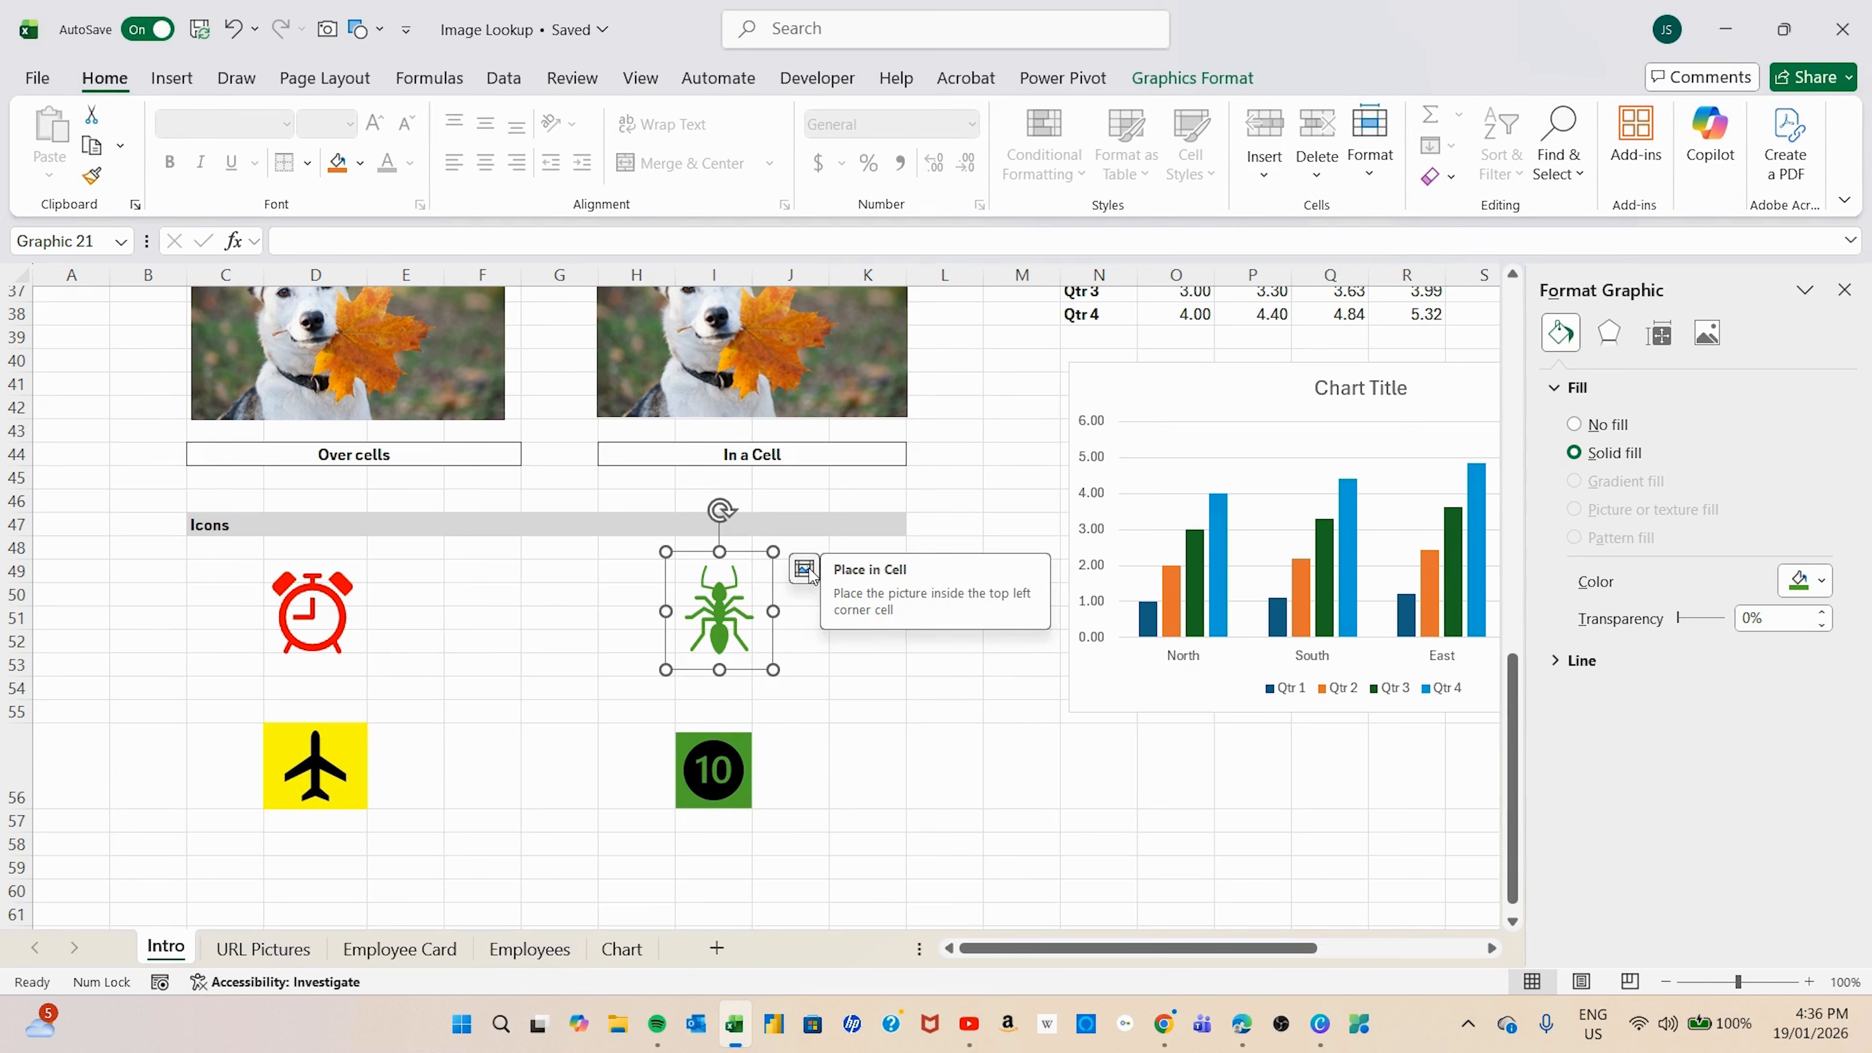
{"action": "left_click", "coordinate": [561, 767]}
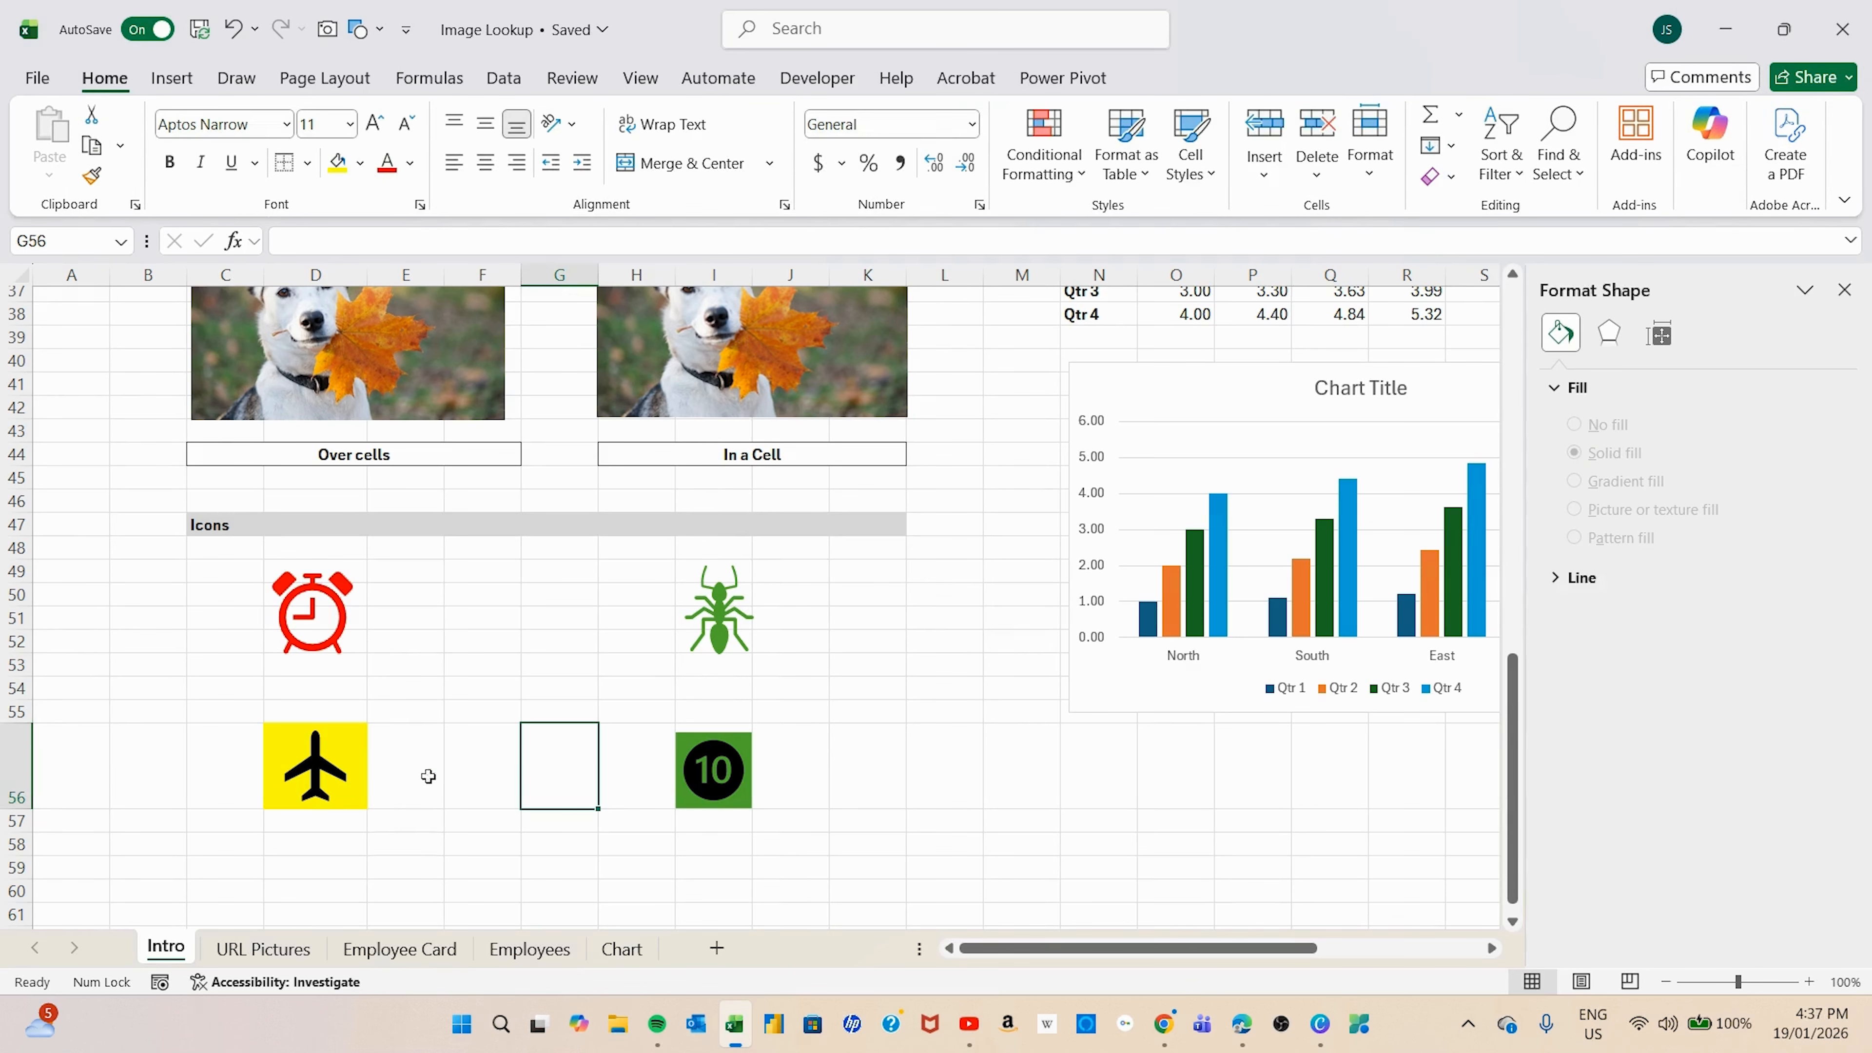
Step: Increase the heights of rows 56 and 55 around the in-cell airplane and number 10 icons
{"action": "left_click_drag", "start_coordinate": [29, 809], "coordinate": [31, 881]}
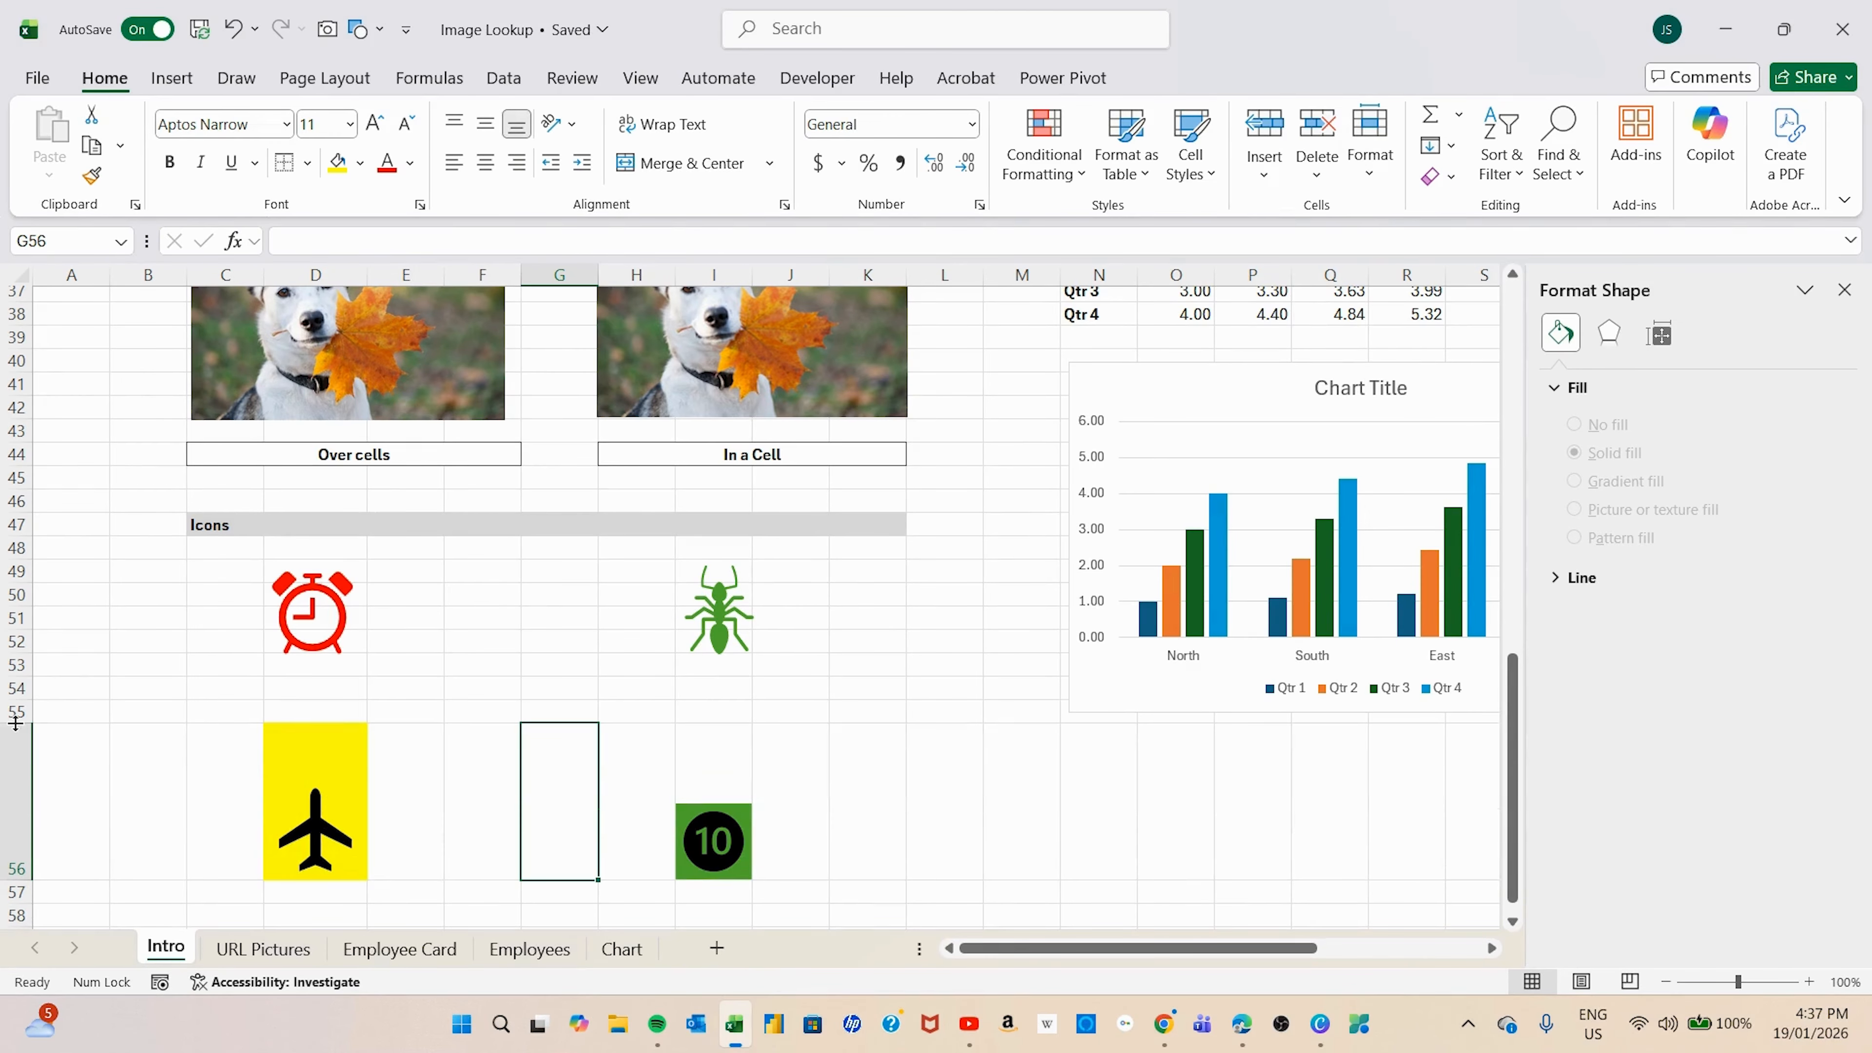
{"action": "left_click_drag", "start_coordinate": [14, 723], "coordinate": [16, 768]}
{"action": "scroll", "coordinate": [92, 771], "scroll_direction": "down", "scroll_amount": 1}
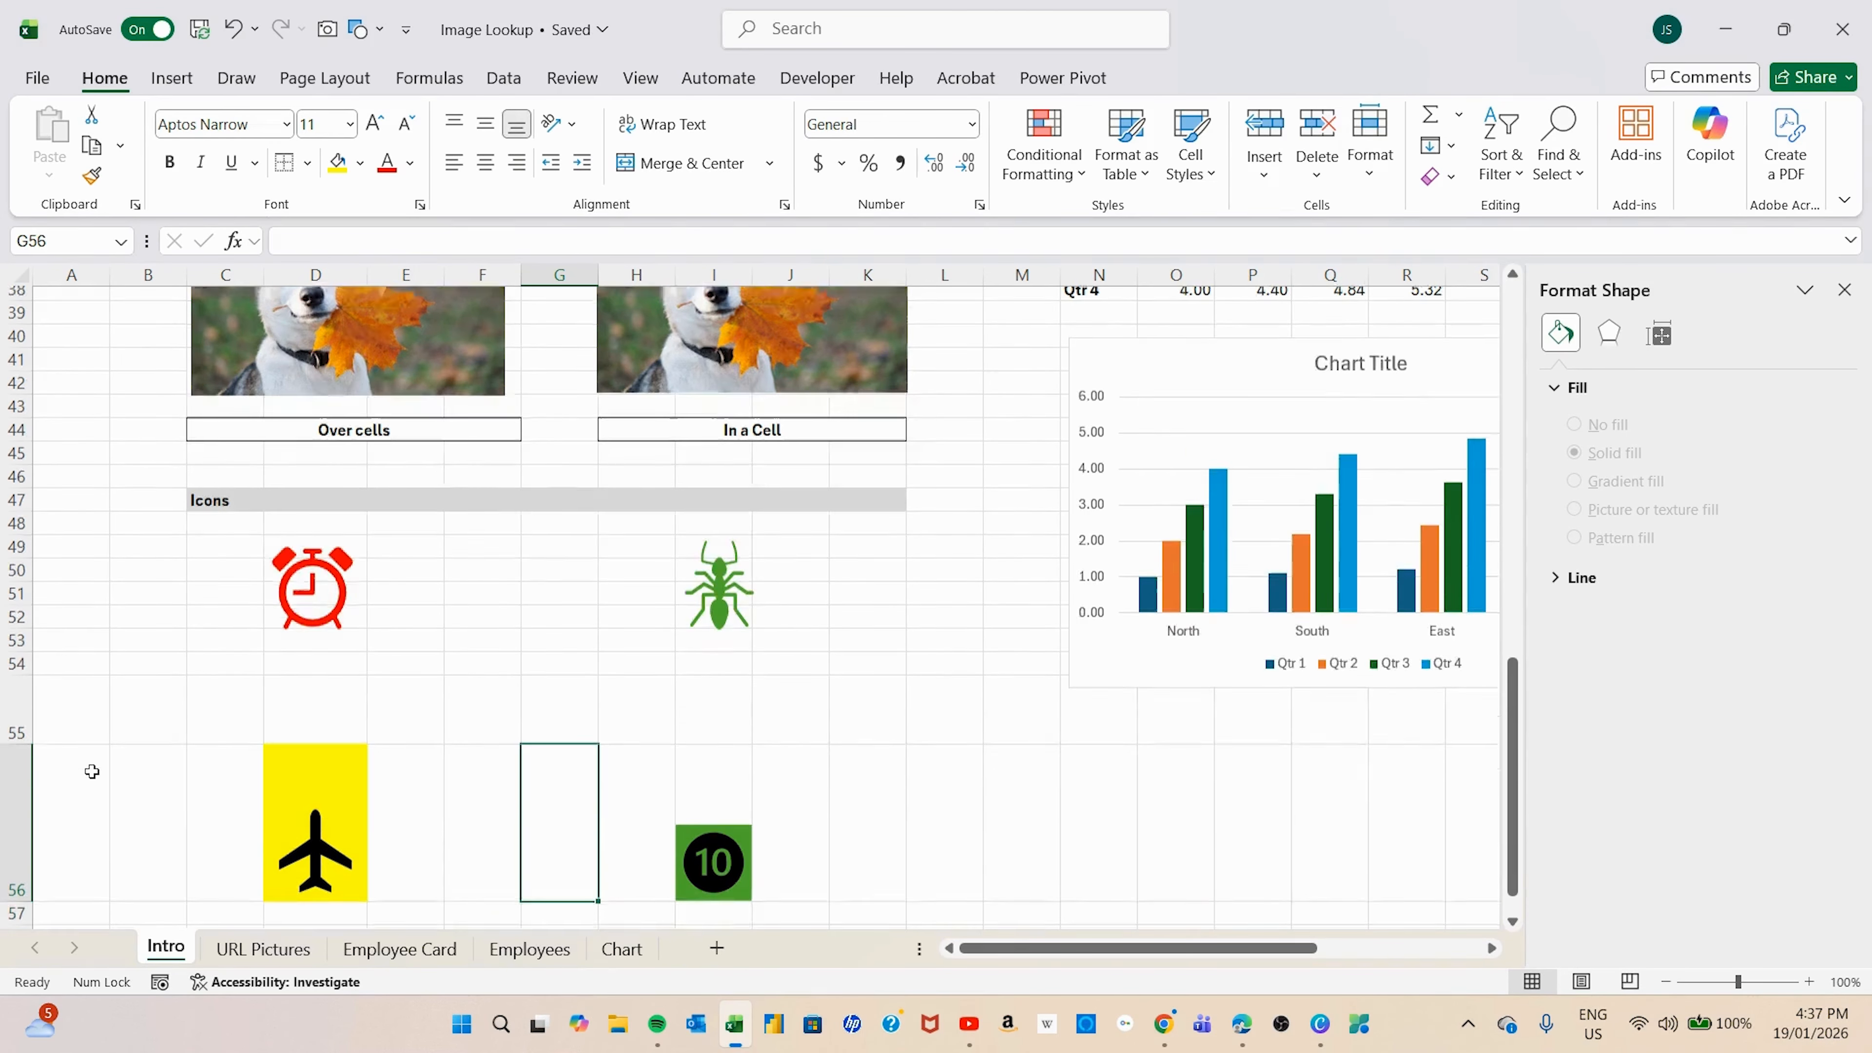
{"action": "scroll", "coordinate": [91, 771], "scroll_direction": "down", "scroll_amount": 3}
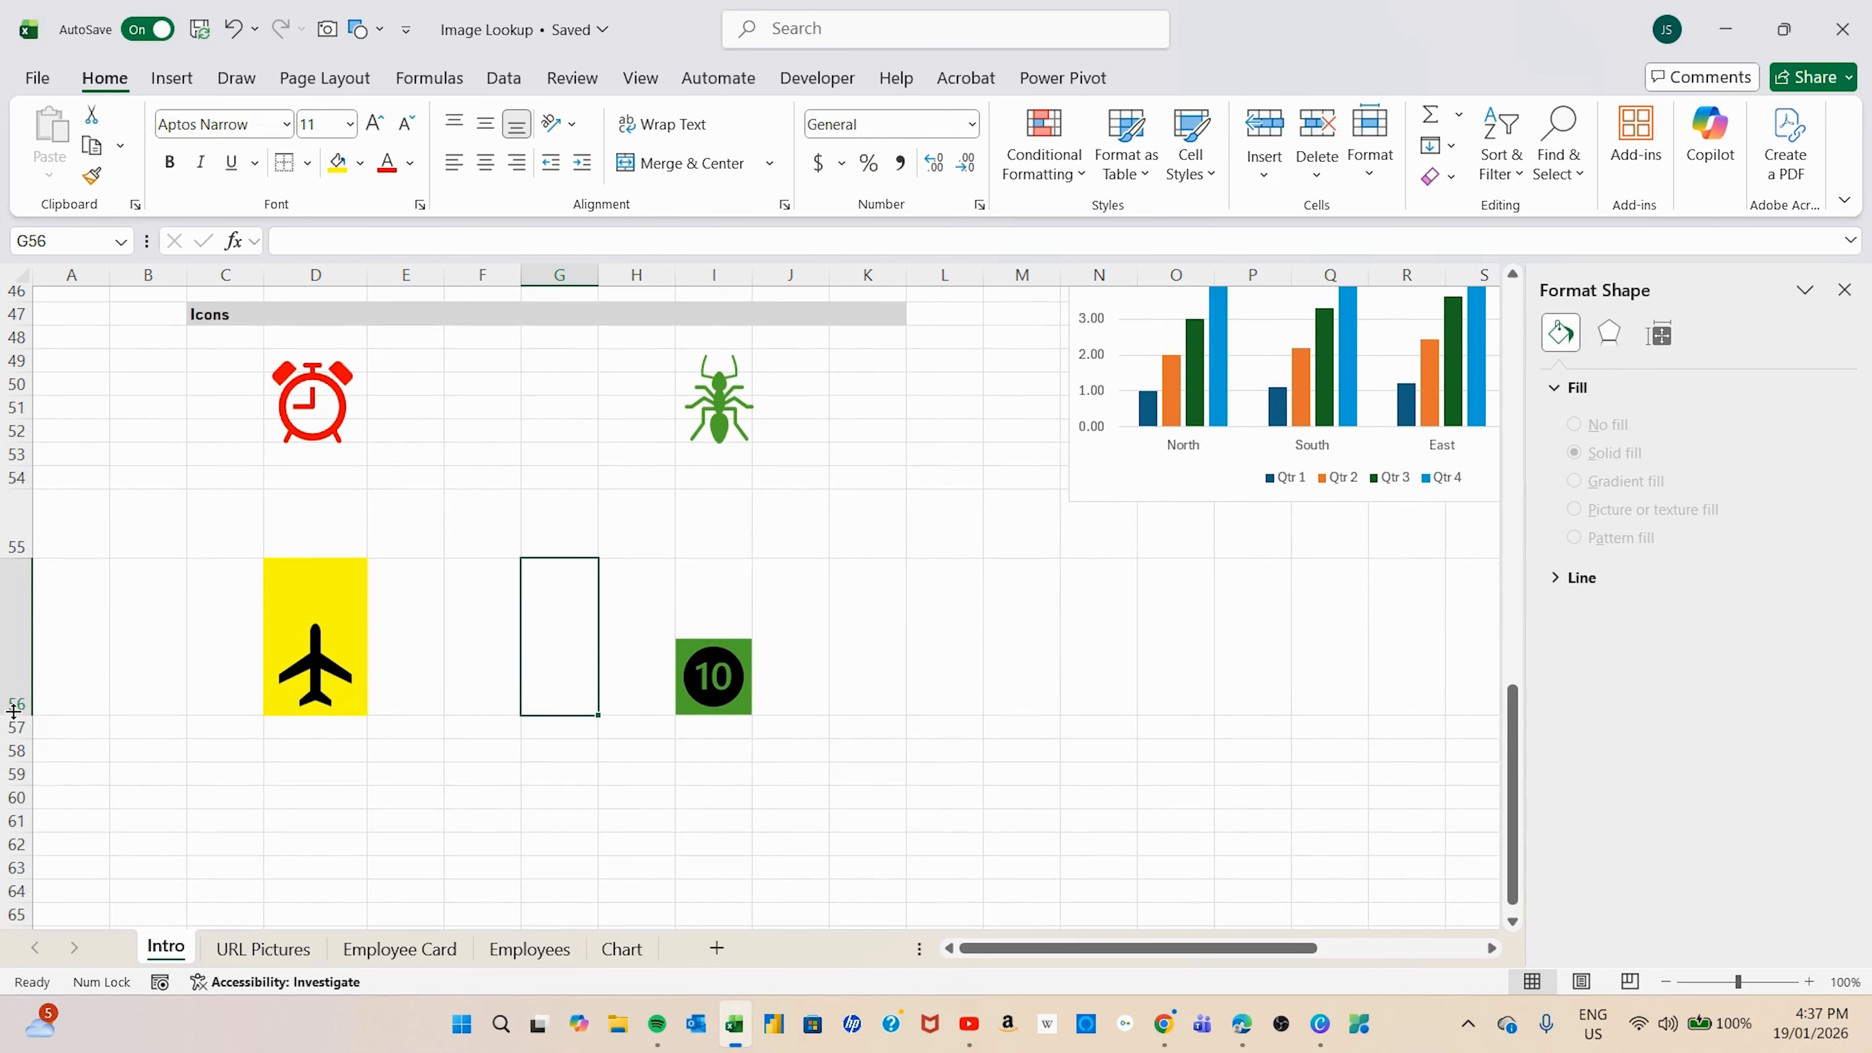
Step: Reduce the heights of rows 56 and 55 so they fit closely around the in-cell icons
{"action": "left_click_drag", "start_coordinate": [13, 712], "coordinate": [16, 631]}
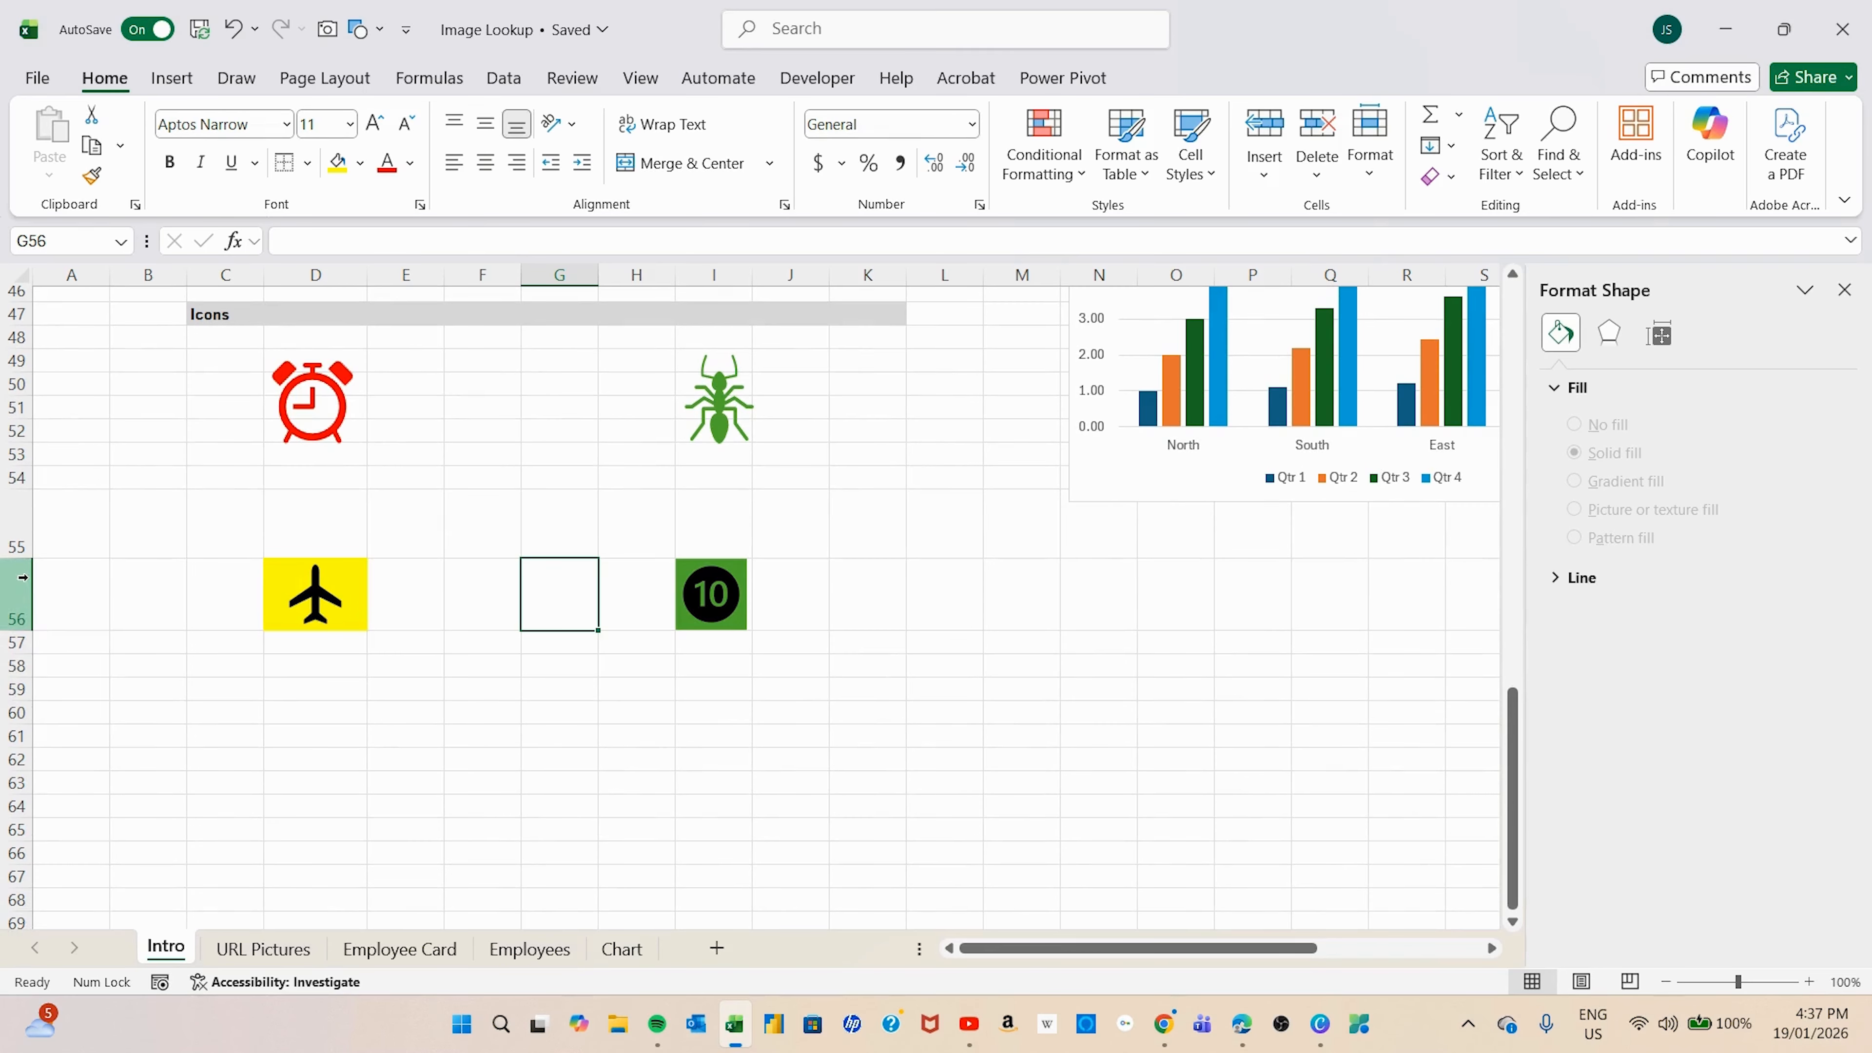
{"action": "left_click_drag", "start_coordinate": [22, 558], "coordinate": [28, 521]}
{"action": "left_click", "coordinate": [925, 634]}
Step: Close the Format Shape pane and delete the column chart below the quarterly data in the Charts section
{"action": "scroll", "coordinate": [974, 603], "scroll_direction": "up", "scroll_amount": 4}
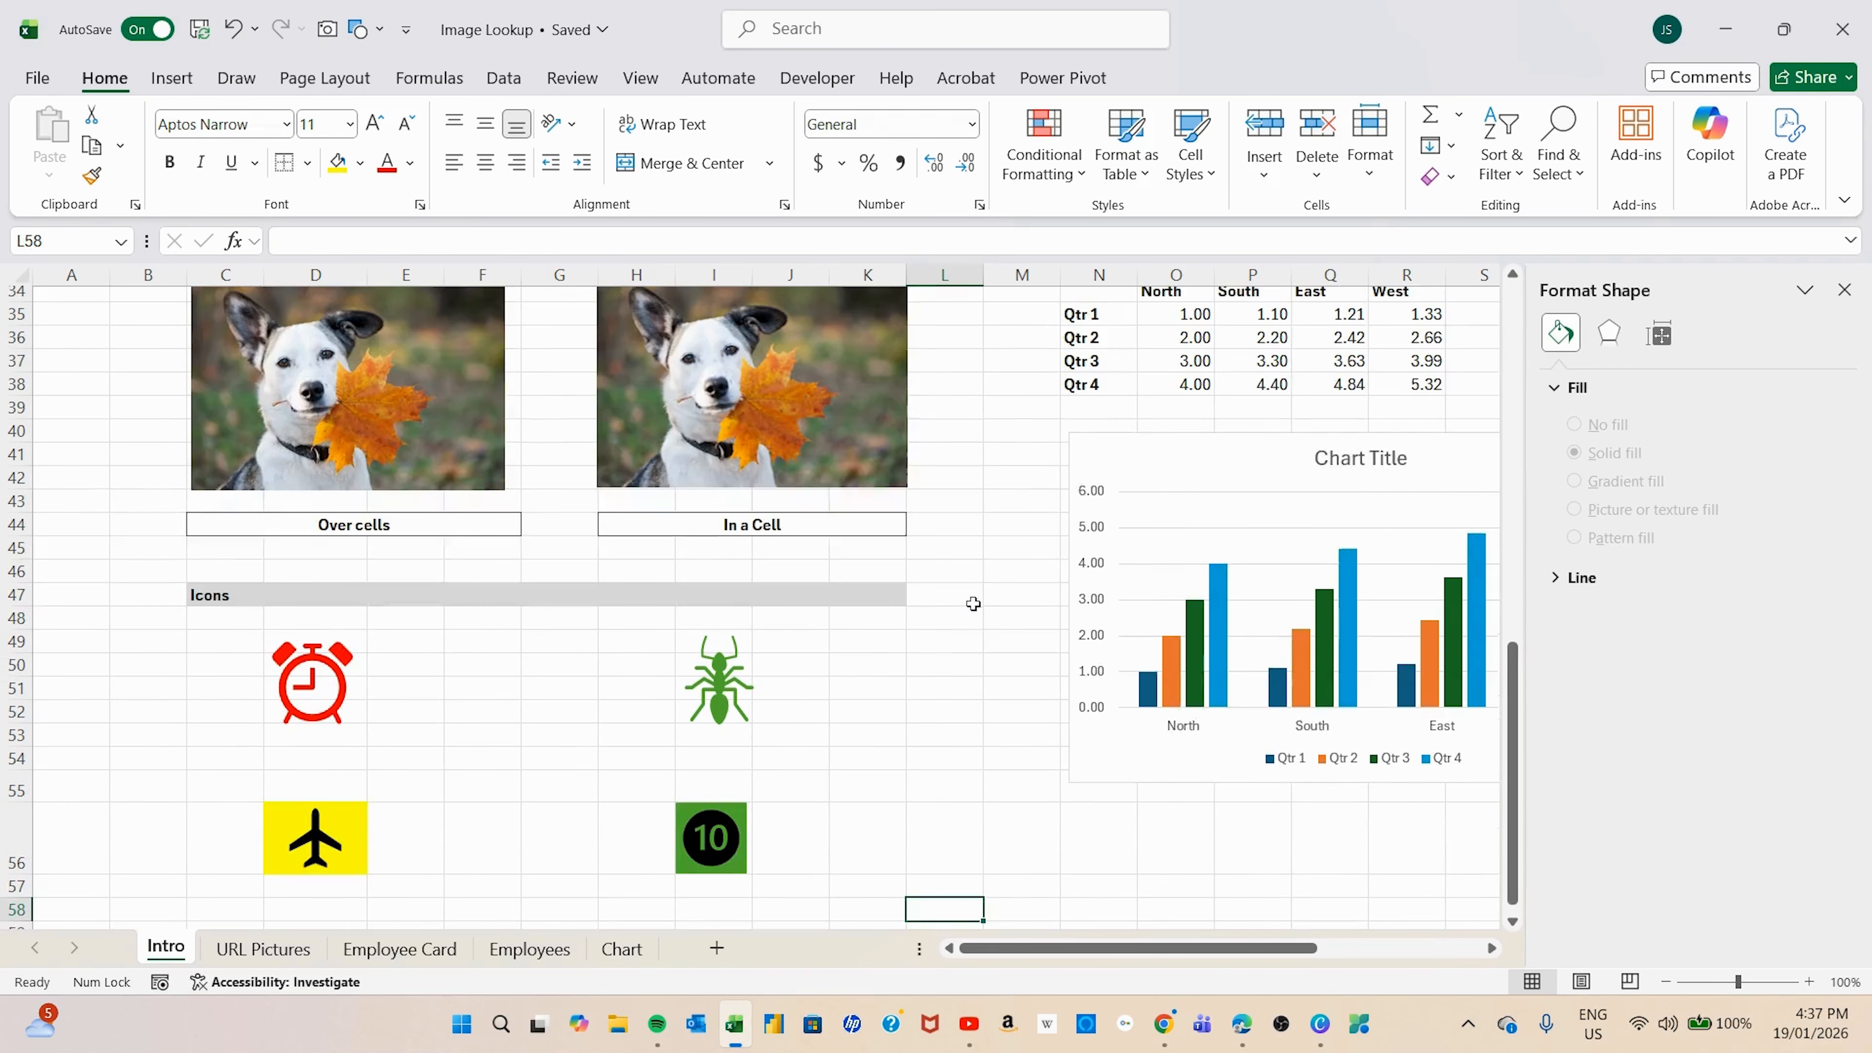
{"action": "scroll", "coordinate": [974, 603], "scroll_direction": "up", "scroll_amount": 1}
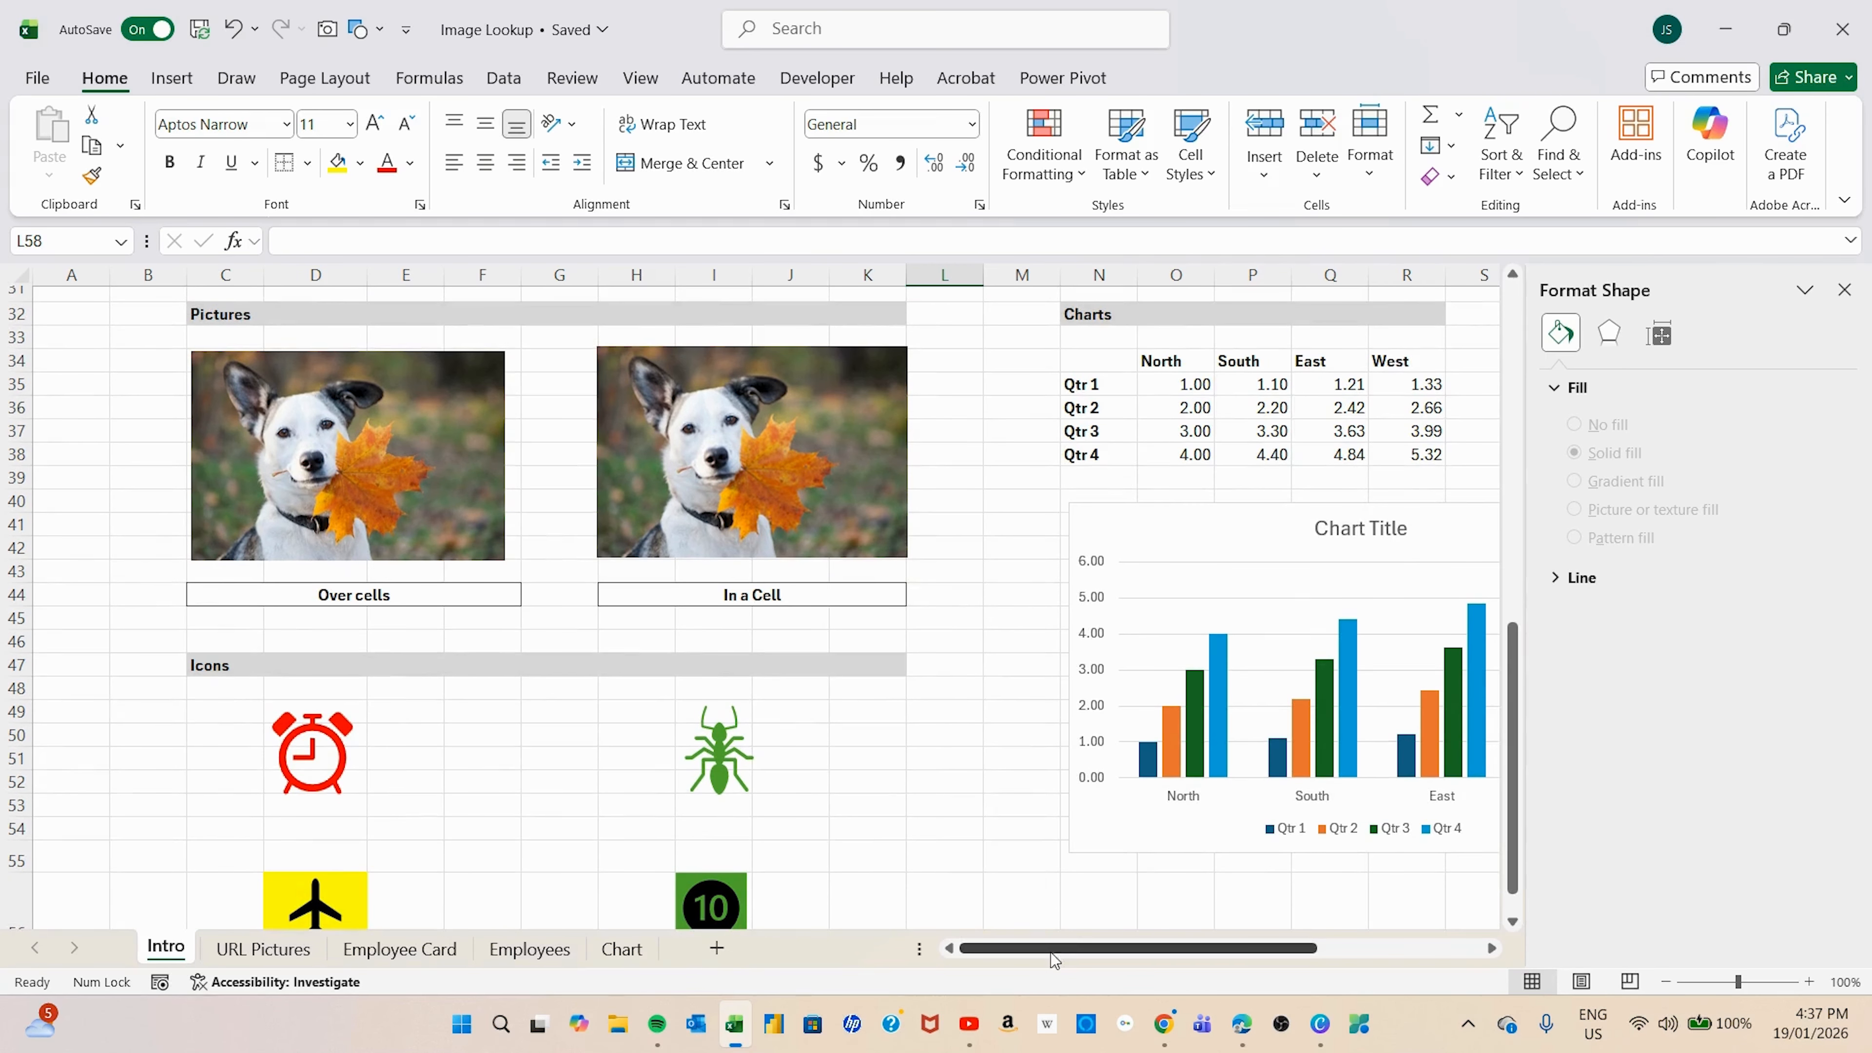
{"action": "left_click", "coordinate": [1845, 289]}
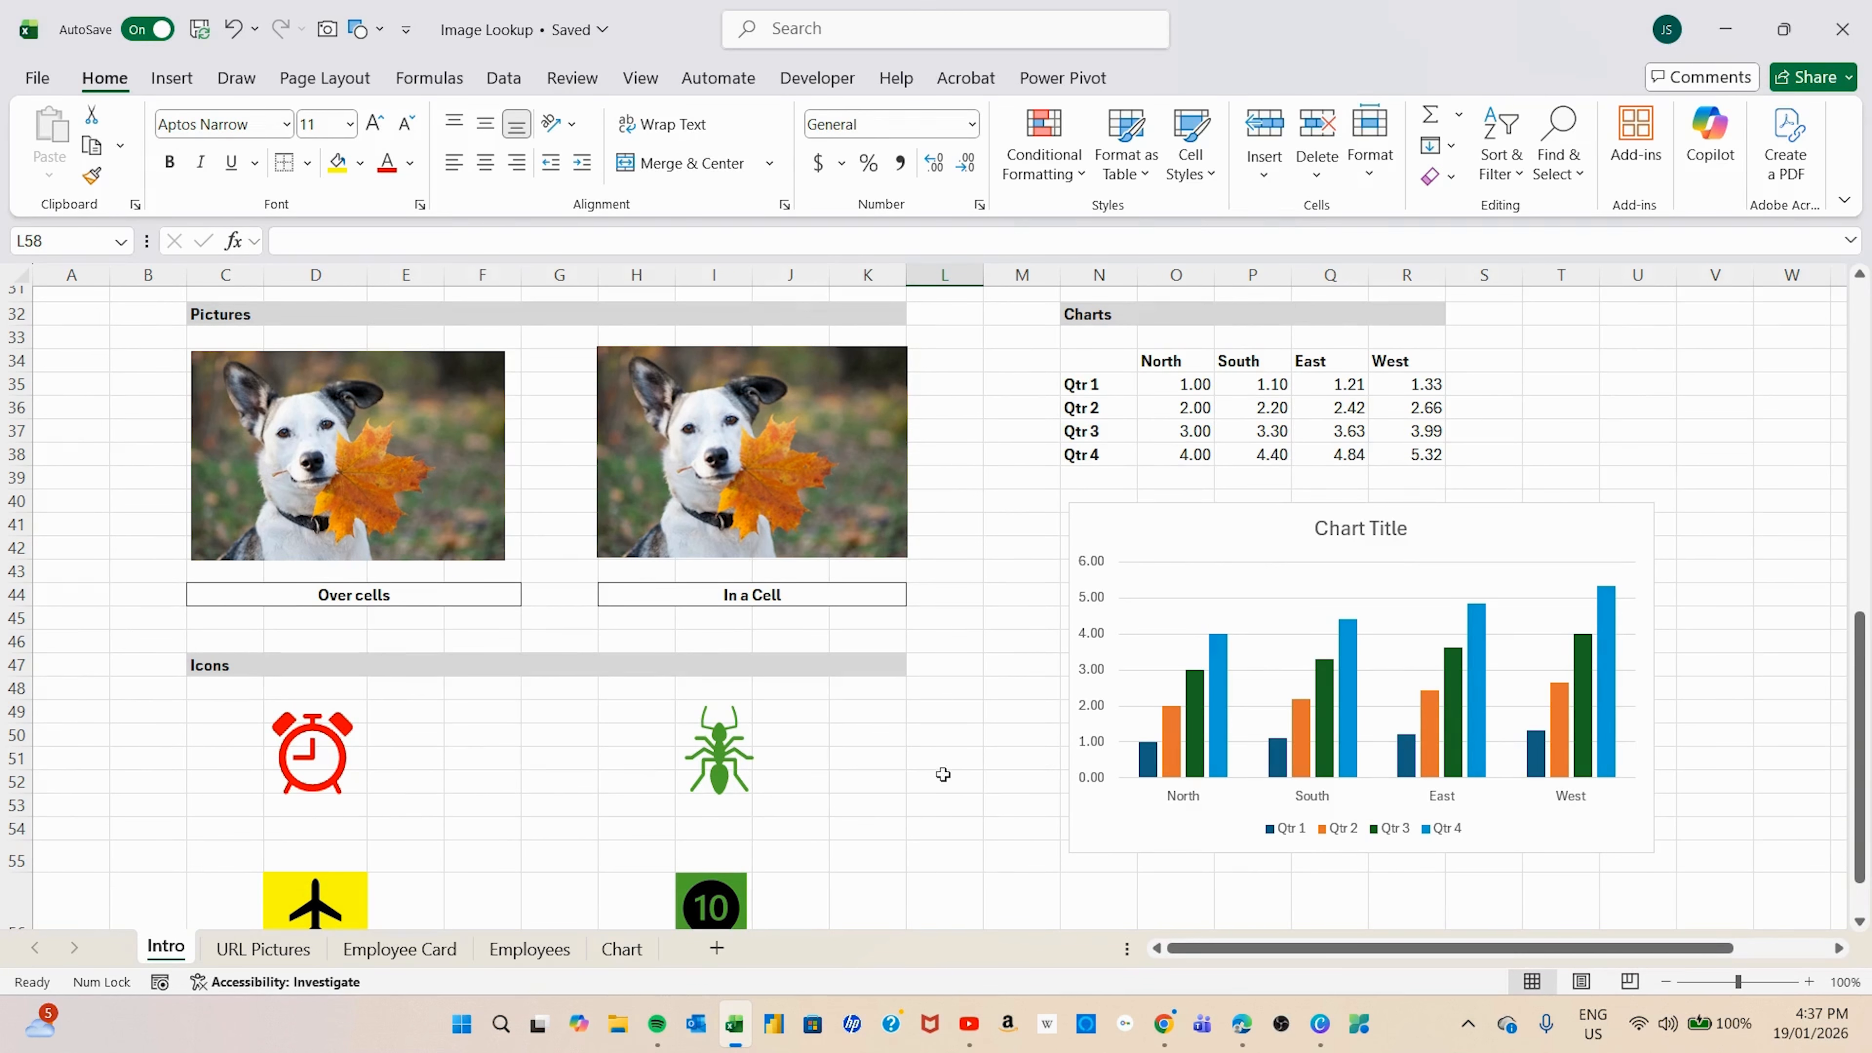
{"action": "left_click_drag", "start_coordinate": [1183, 948], "coordinate": [1286, 951]}
{"action": "left_click", "coordinate": [929, 549]}
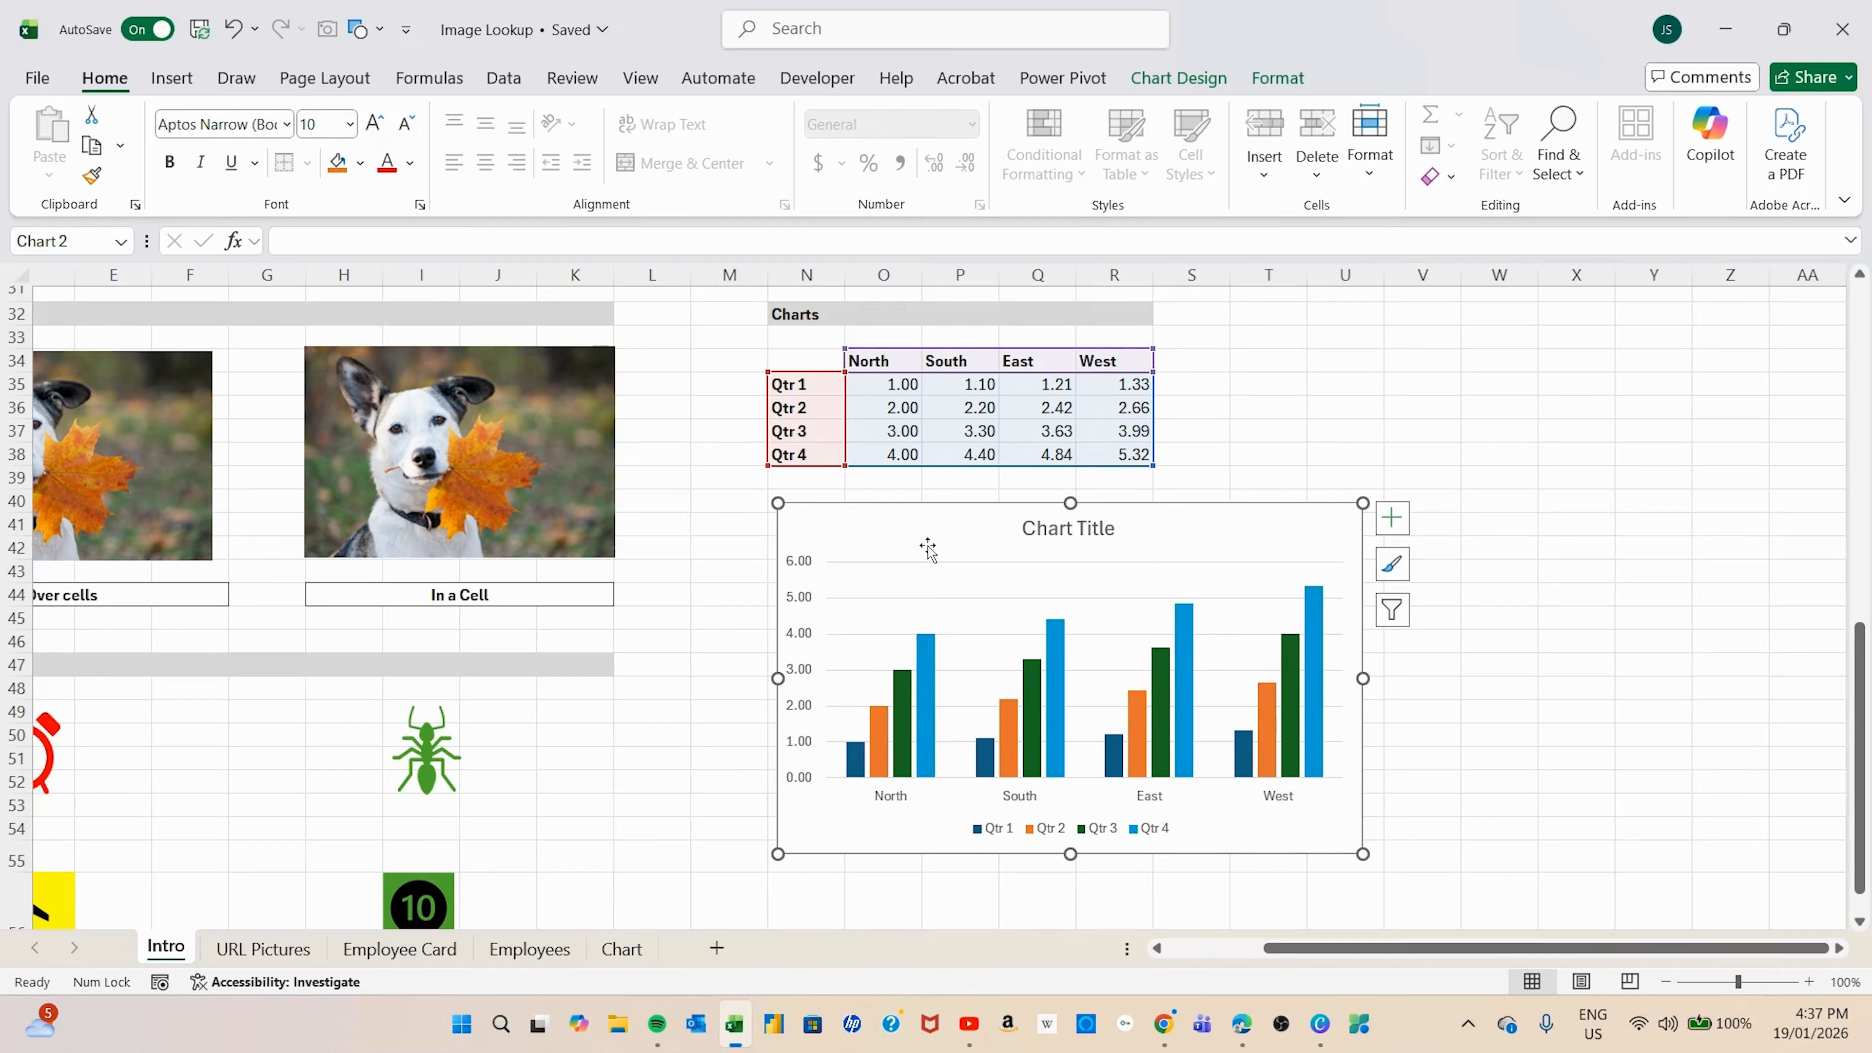
{"action": "key", "text": "Delete"}
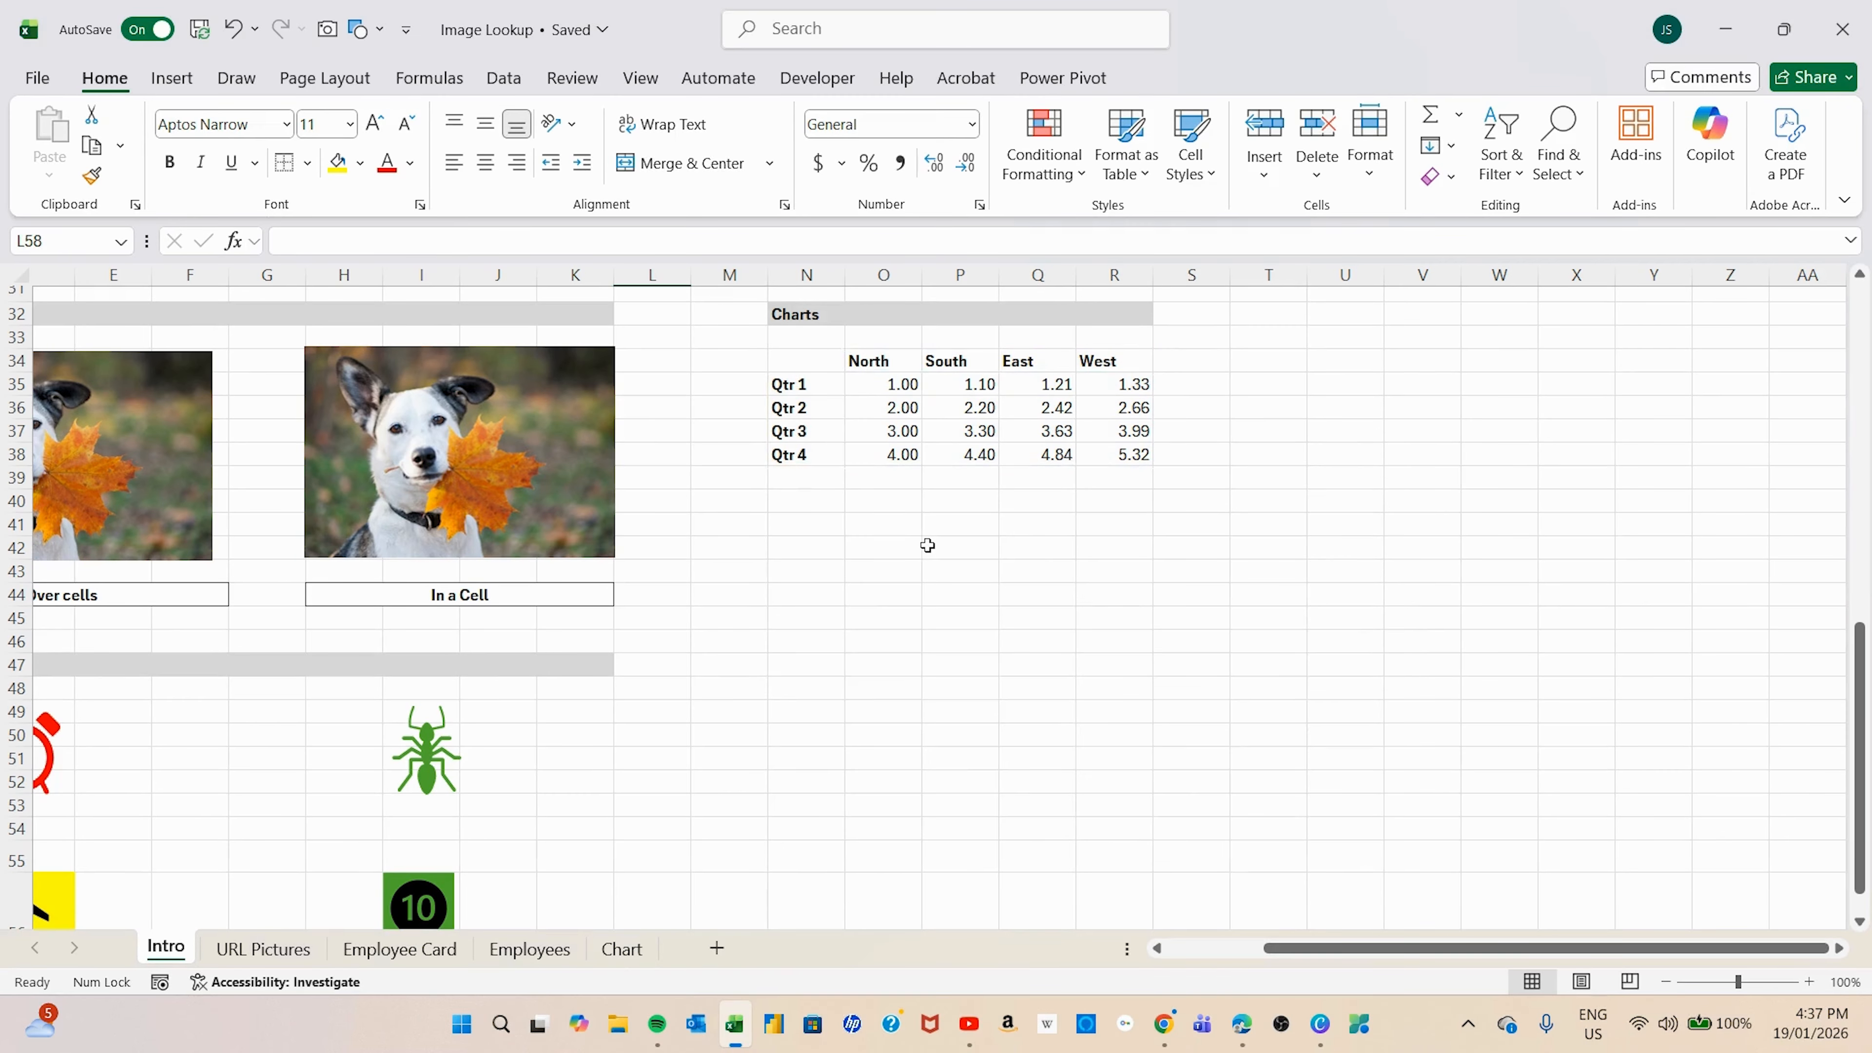
Step: Insert a 2-D Clustered Column chart from the data in N34:R38 and move it below the table
{"action": "left_click_drag", "start_coordinate": [794, 367], "coordinate": [1106, 453]}
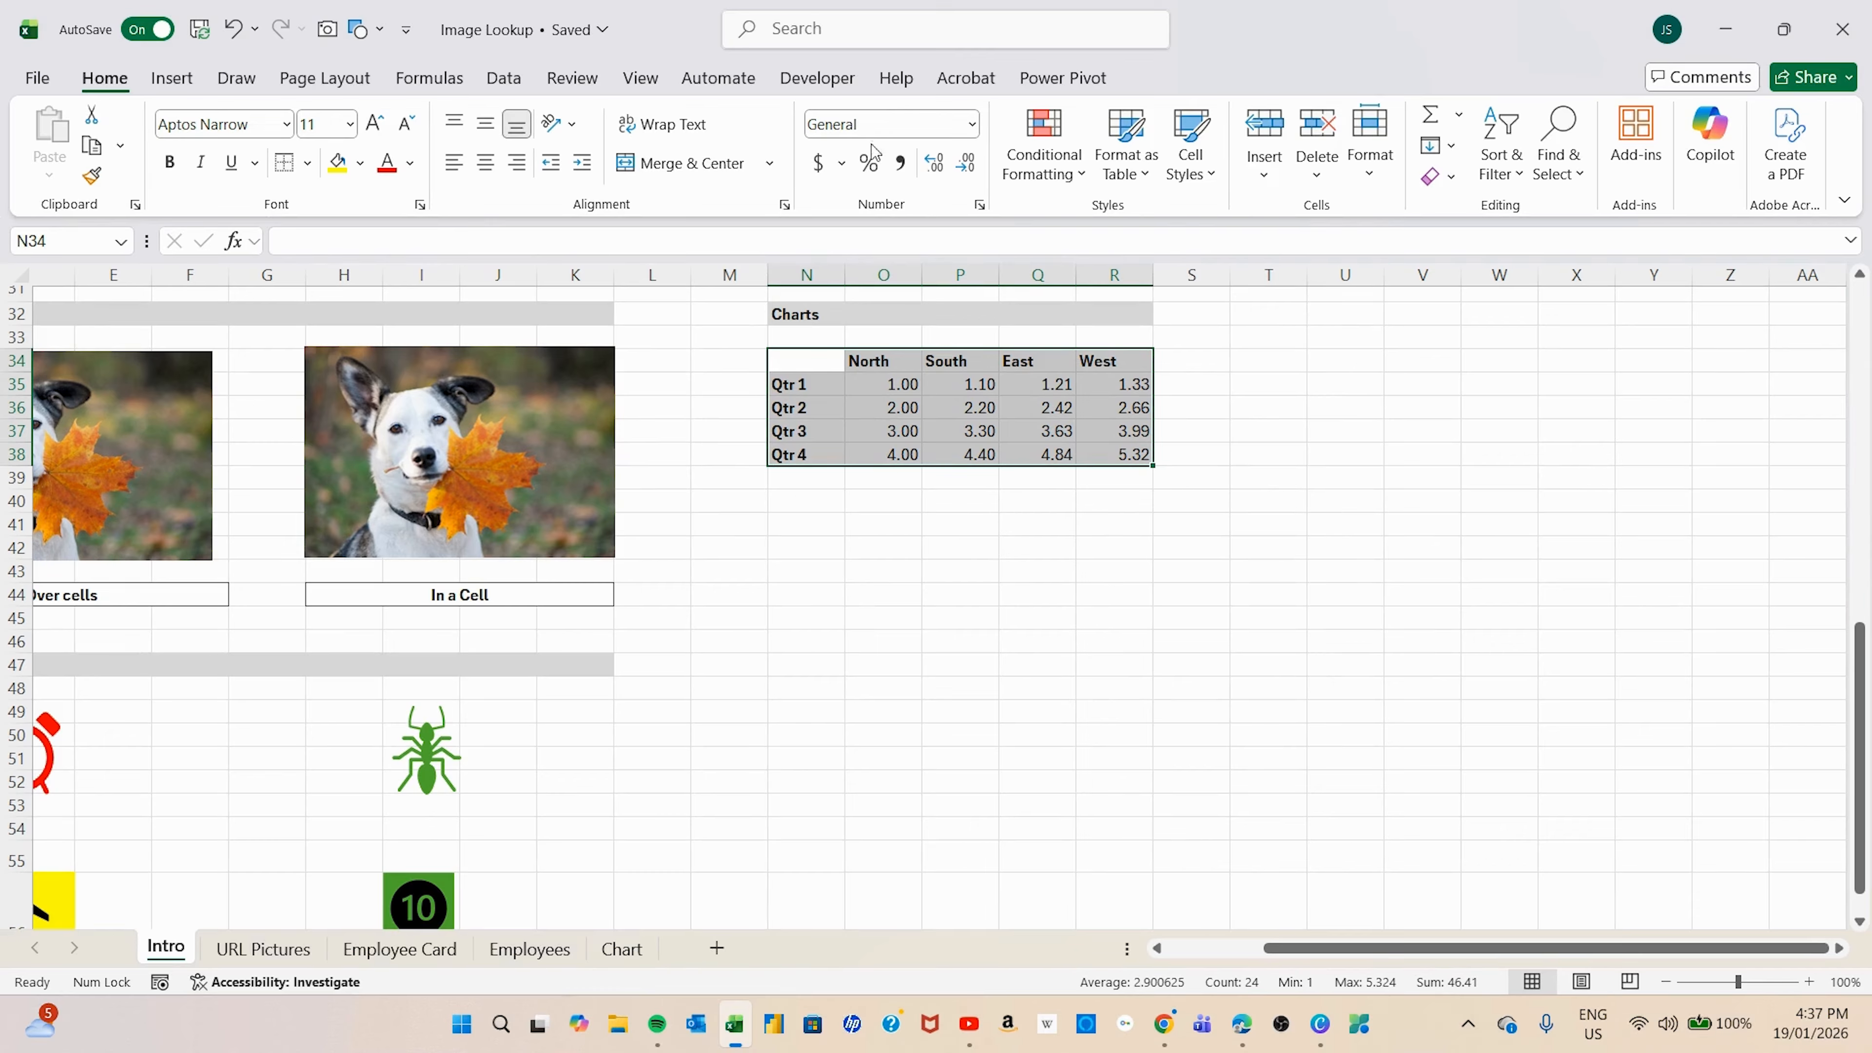
{"action": "left_click", "coordinate": [174, 81]}
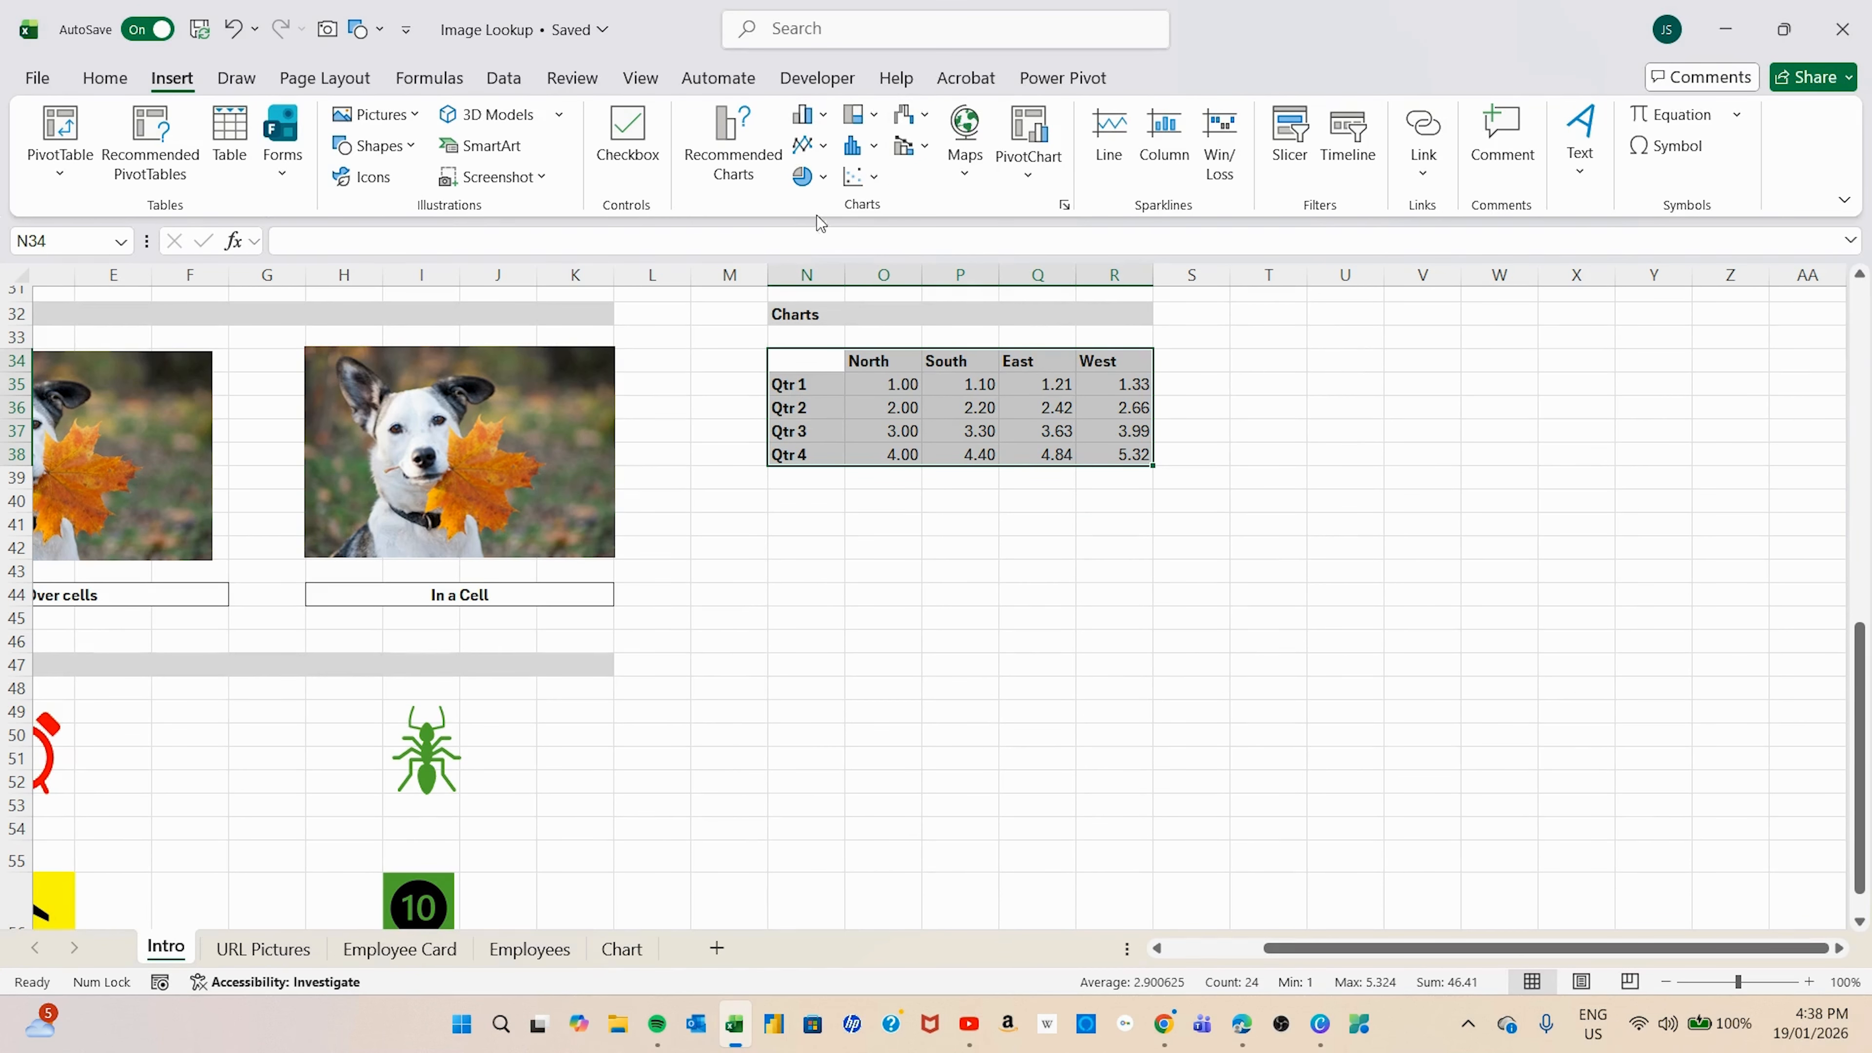
{"action": "left_click", "coordinate": [823, 118]}
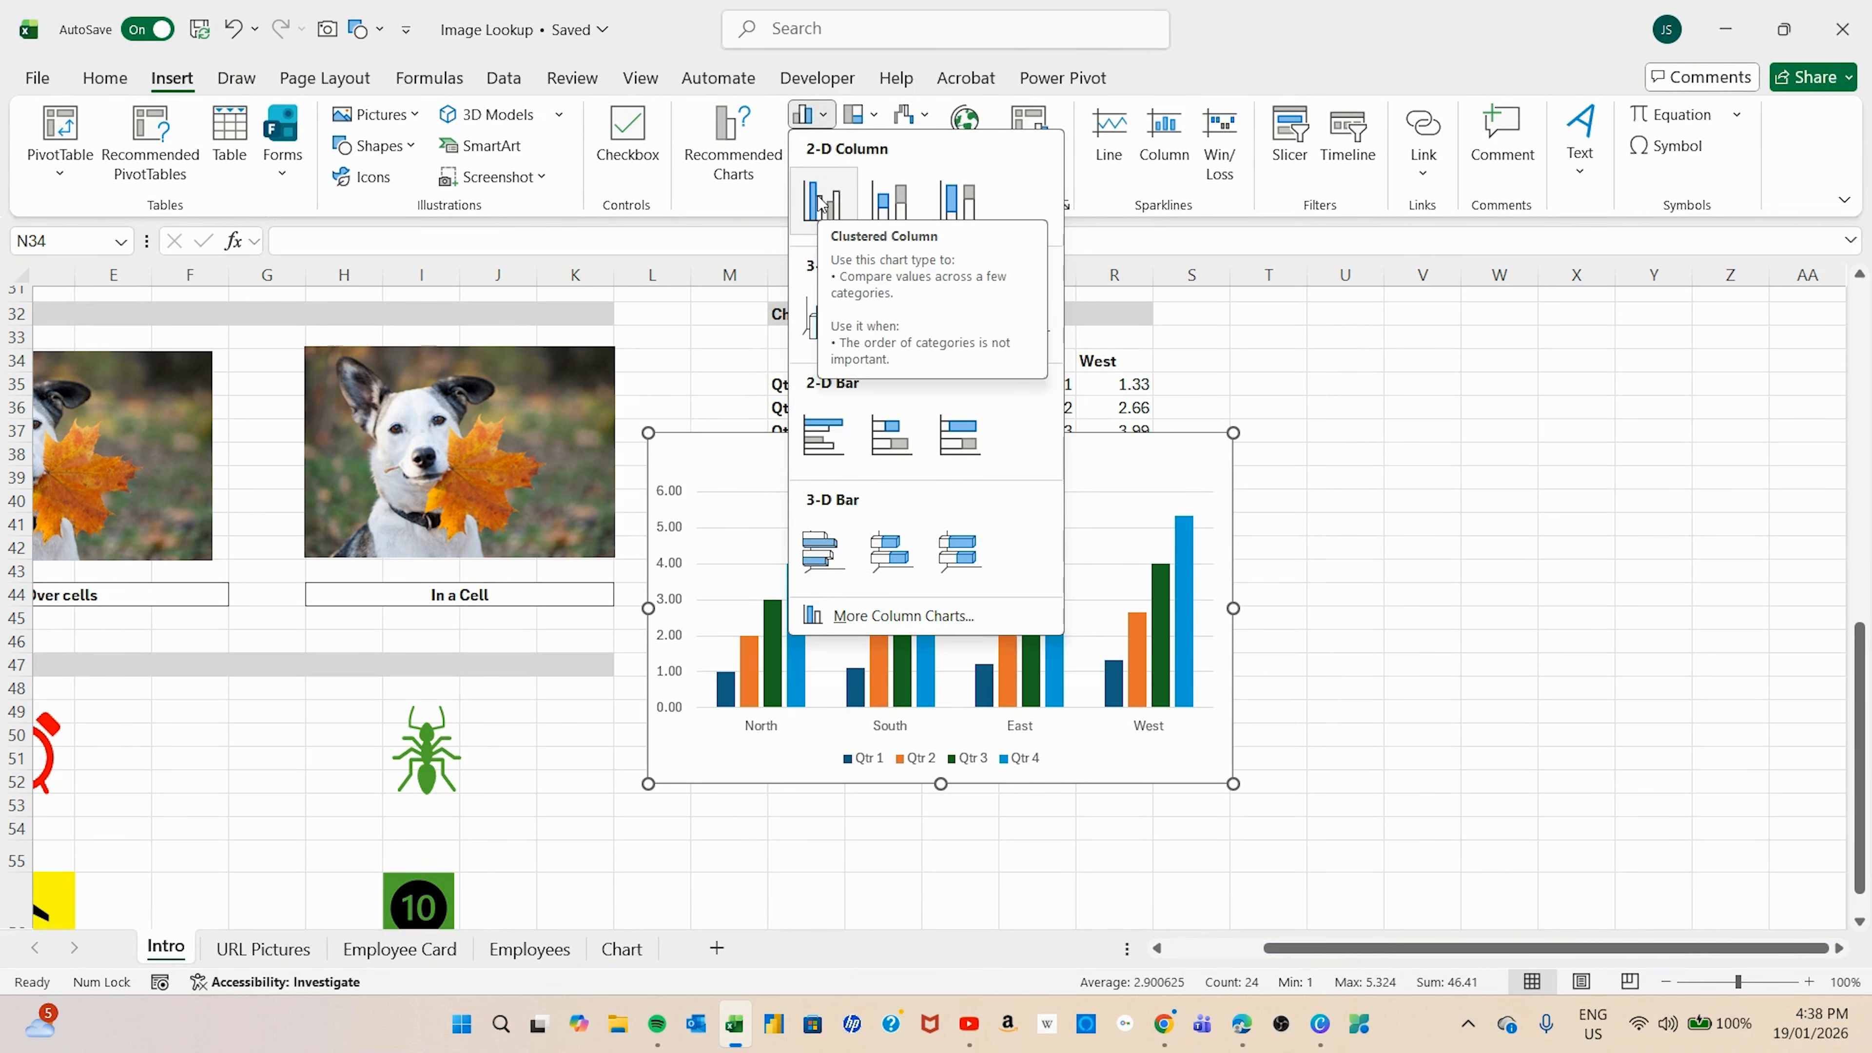
{"action": "left_click", "coordinate": [822, 203]}
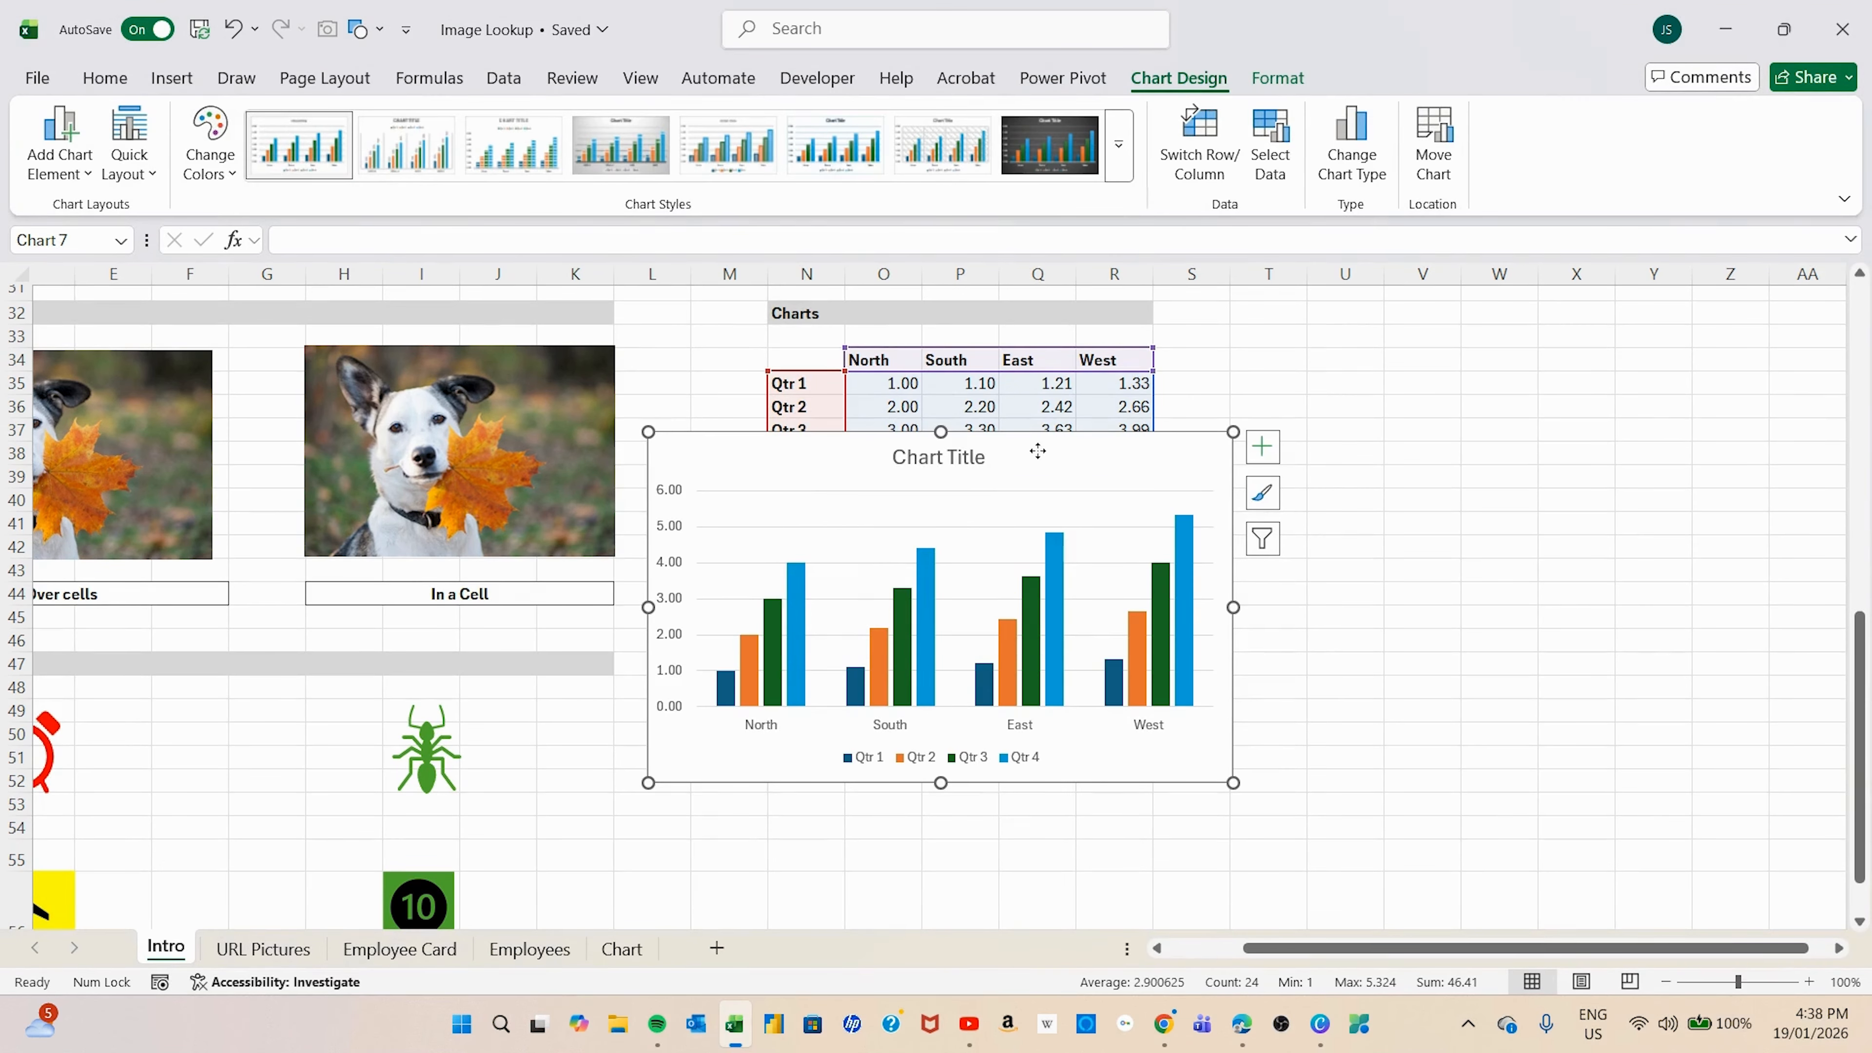
{"action": "left_click_drag", "start_coordinate": [1038, 451], "coordinate": [1092, 528]}
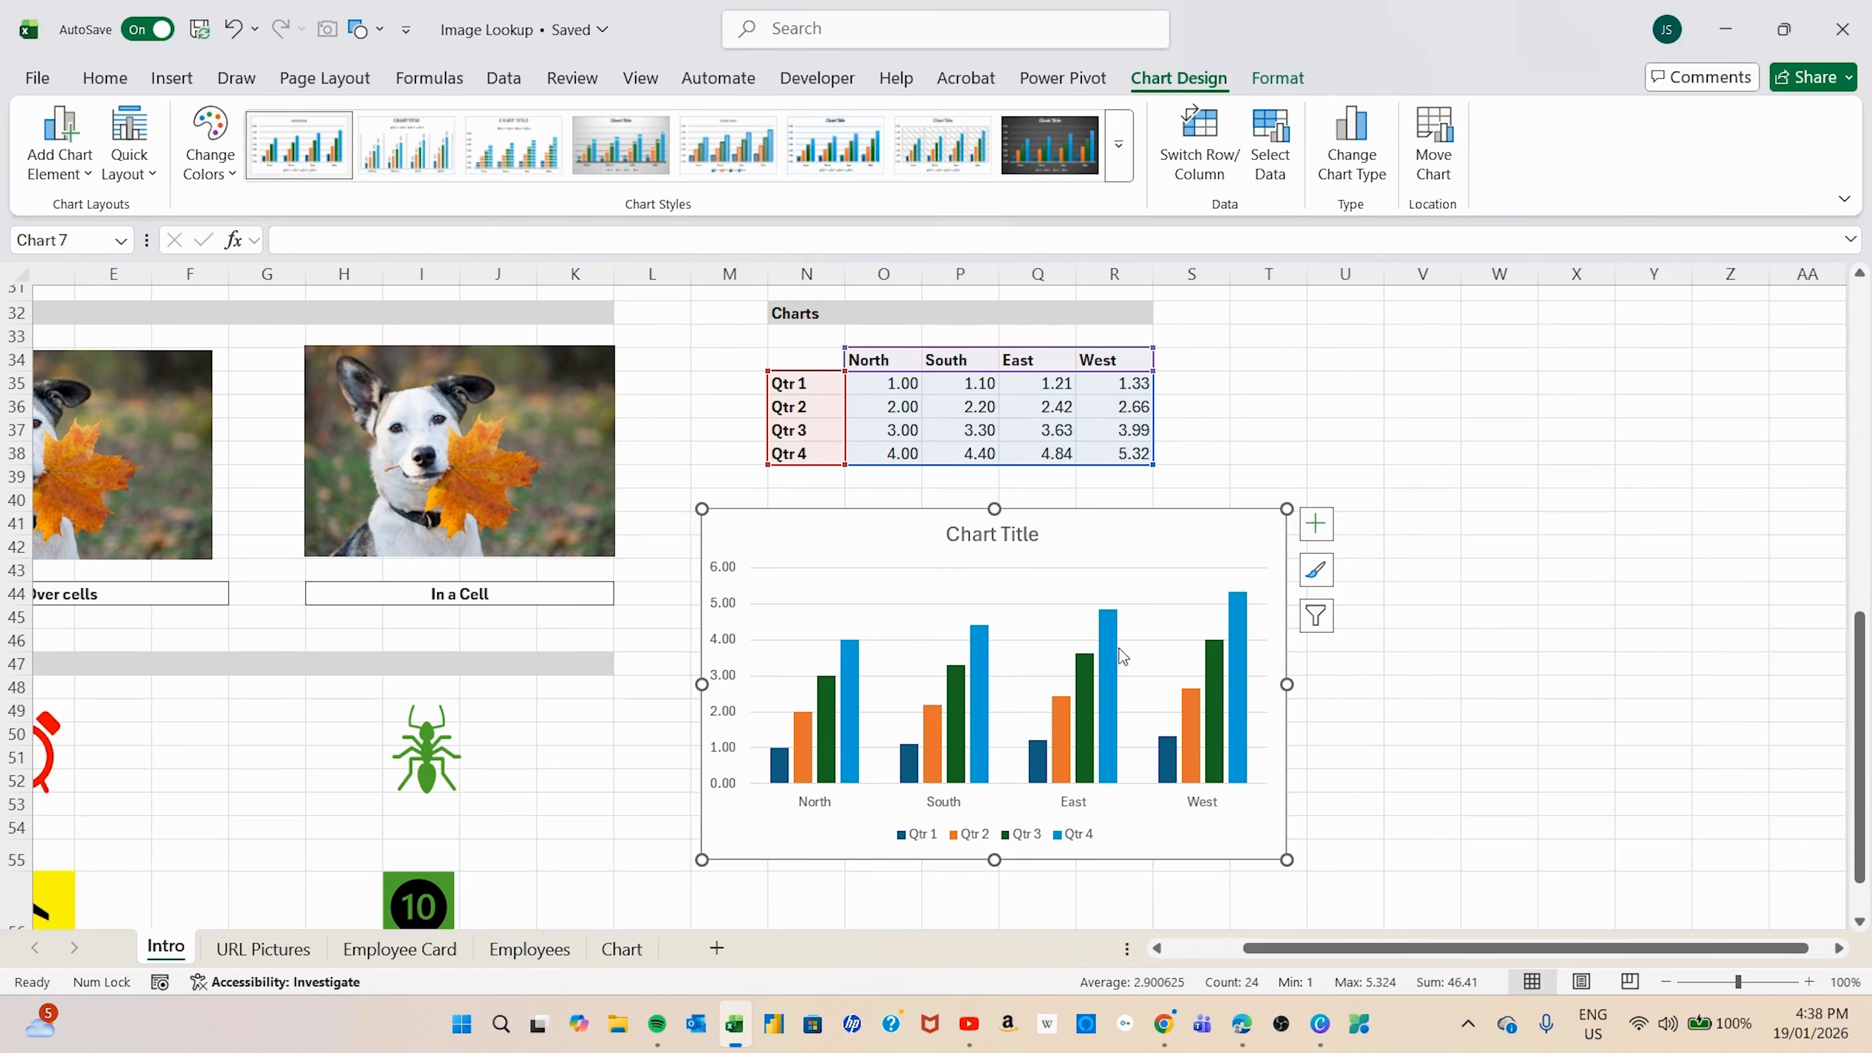
Step: Delete the new chart's title and move the chart directly under the data table, aligned with column N
{"action": "left_click", "coordinate": [960, 530]}
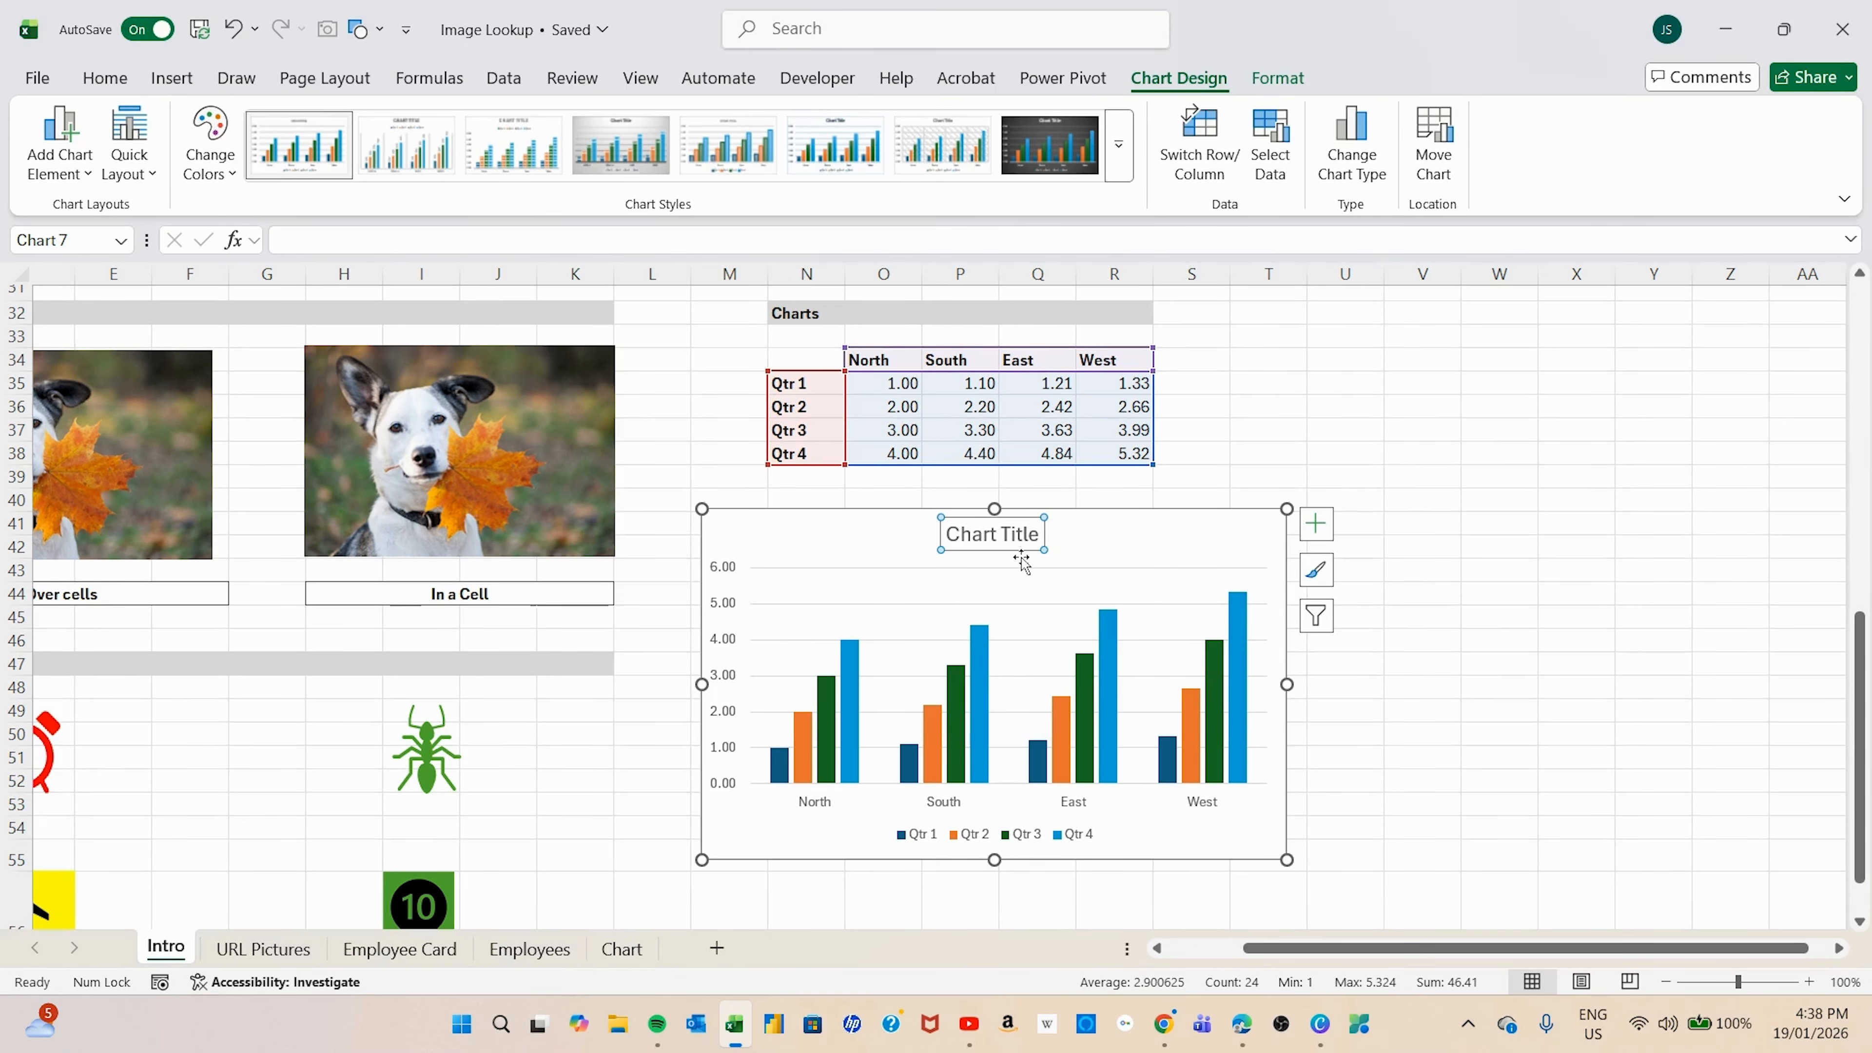
{"action": "key", "text": "Delete"}
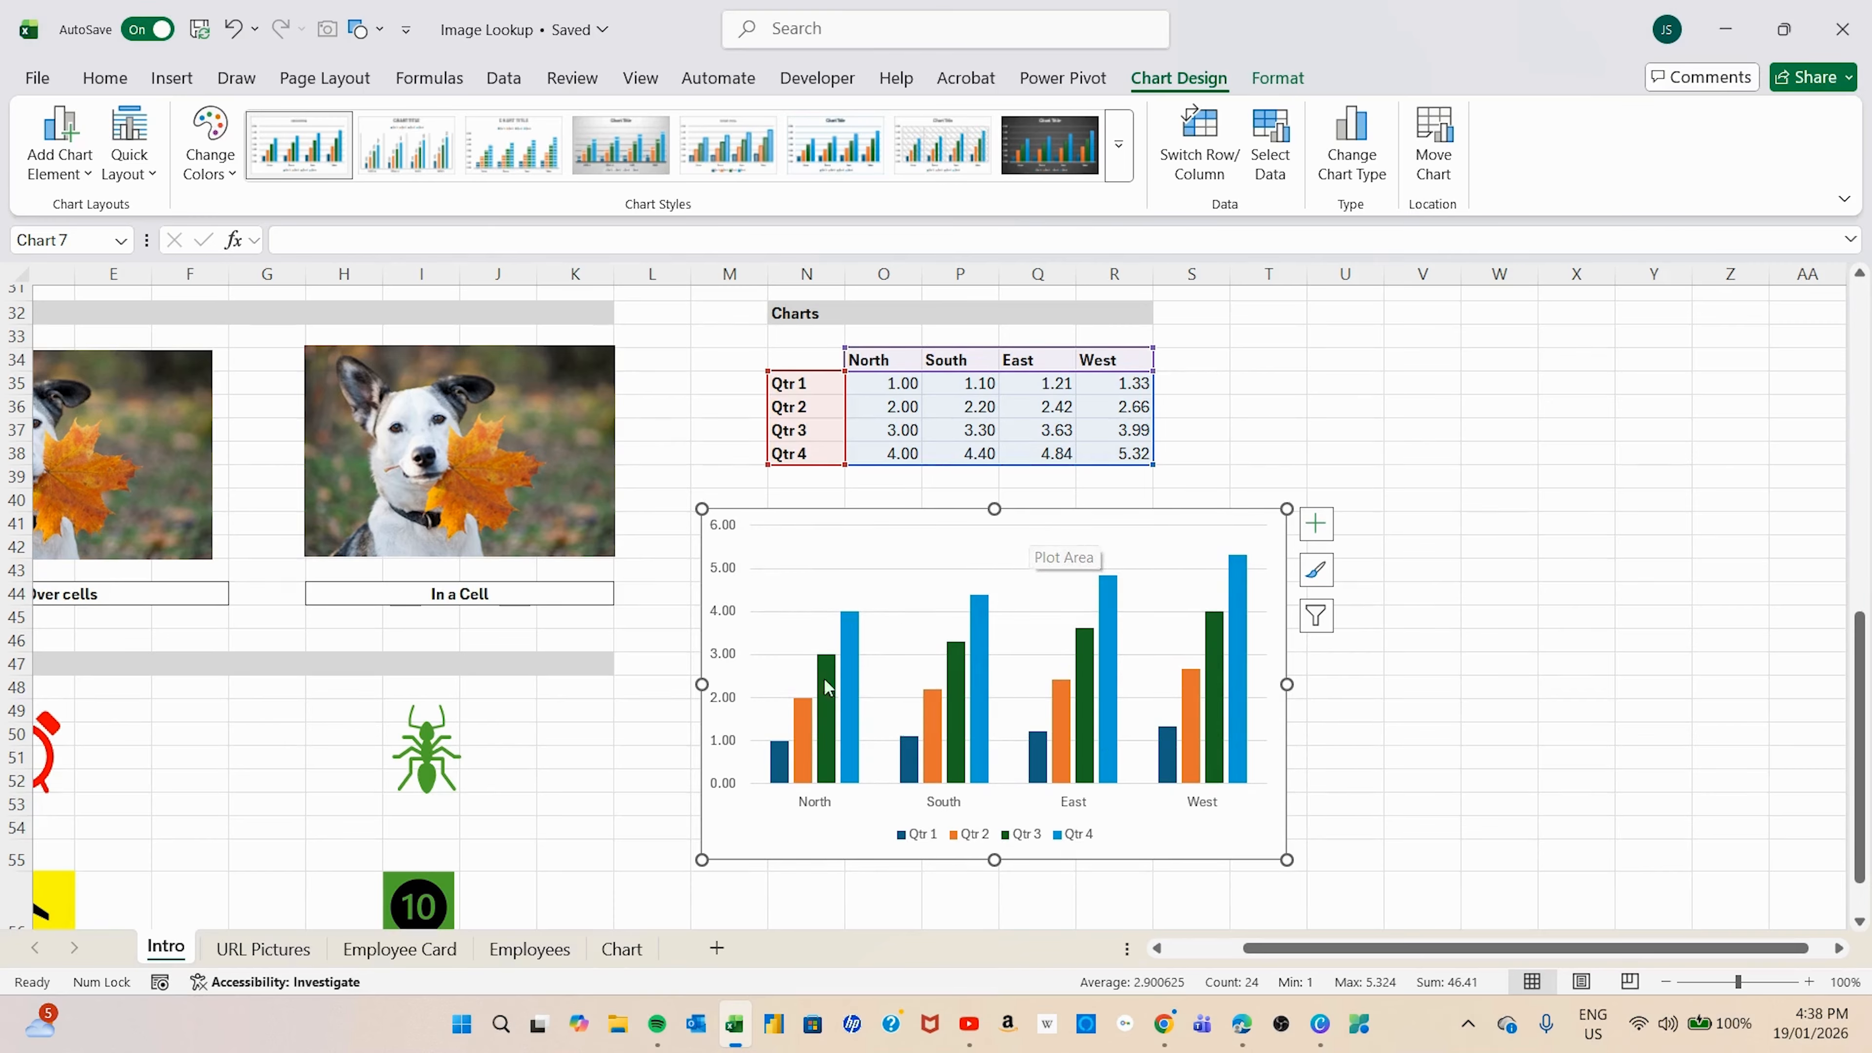
{"action": "left_click", "coordinate": [435, 751]}
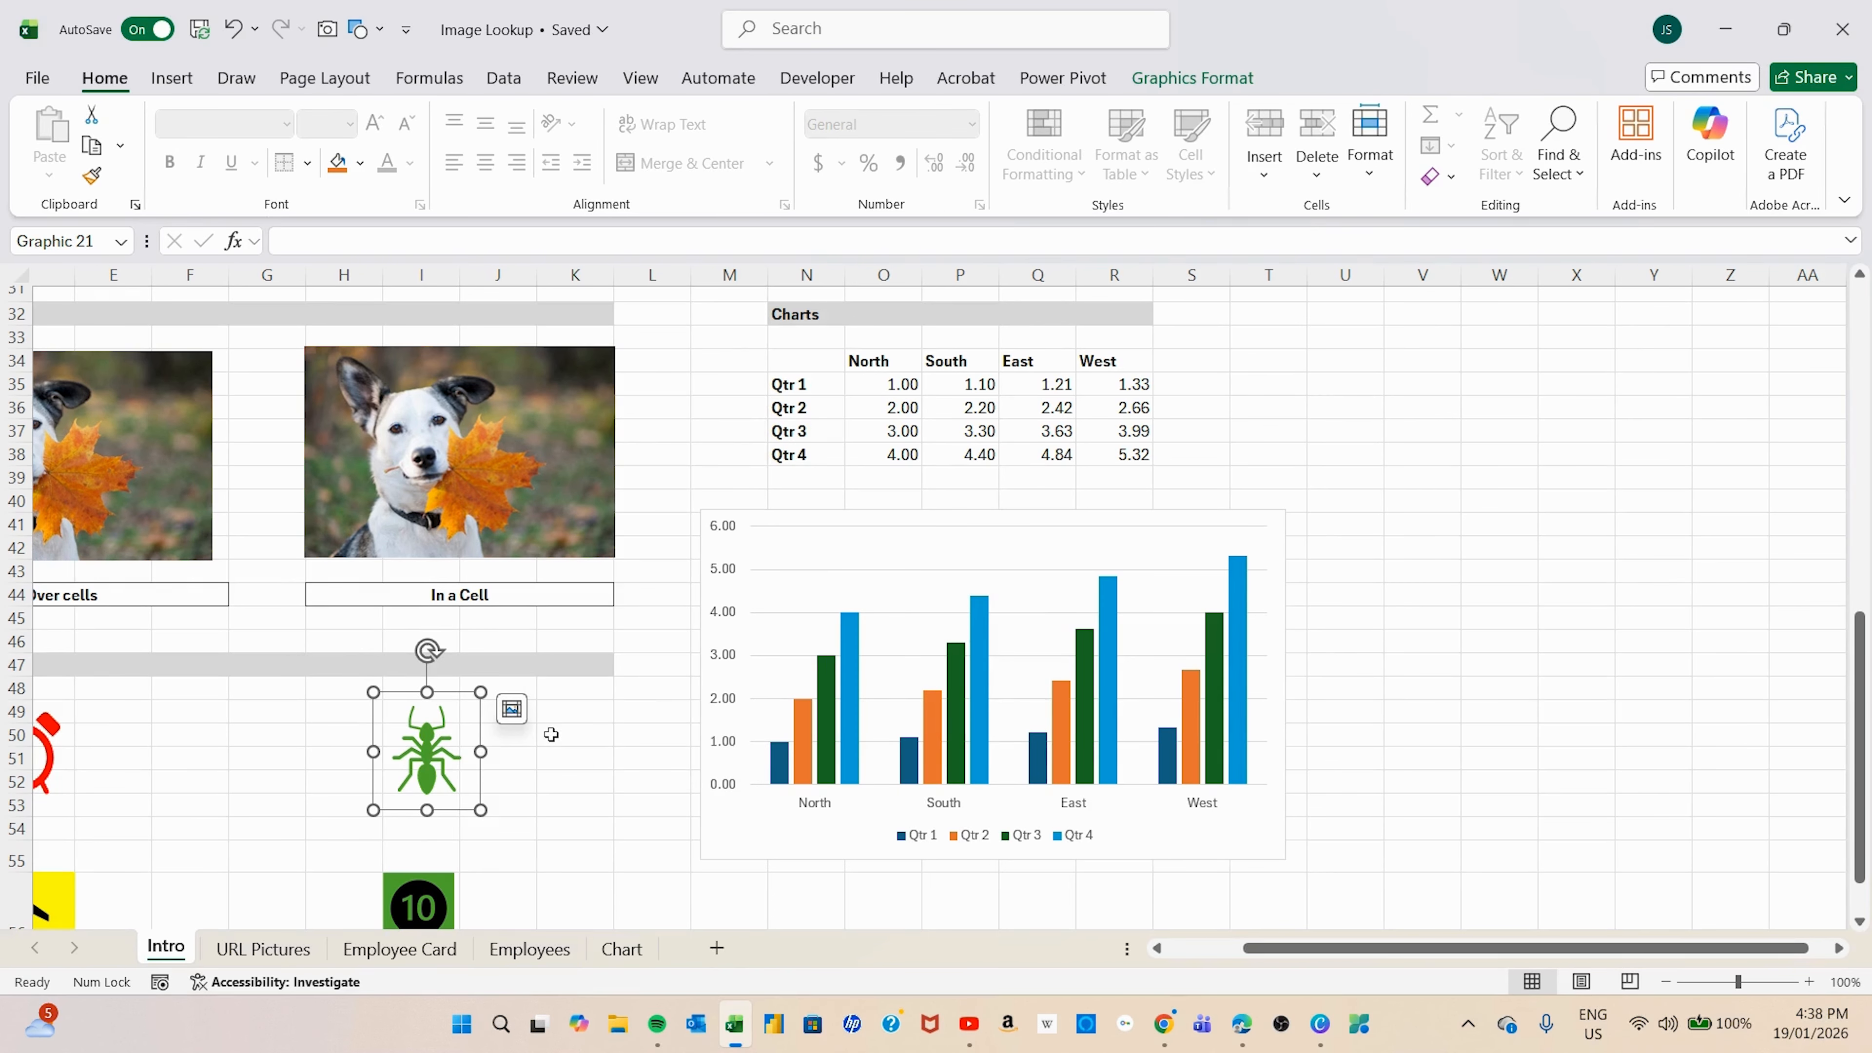
{"action": "left_click", "coordinate": [951, 538]}
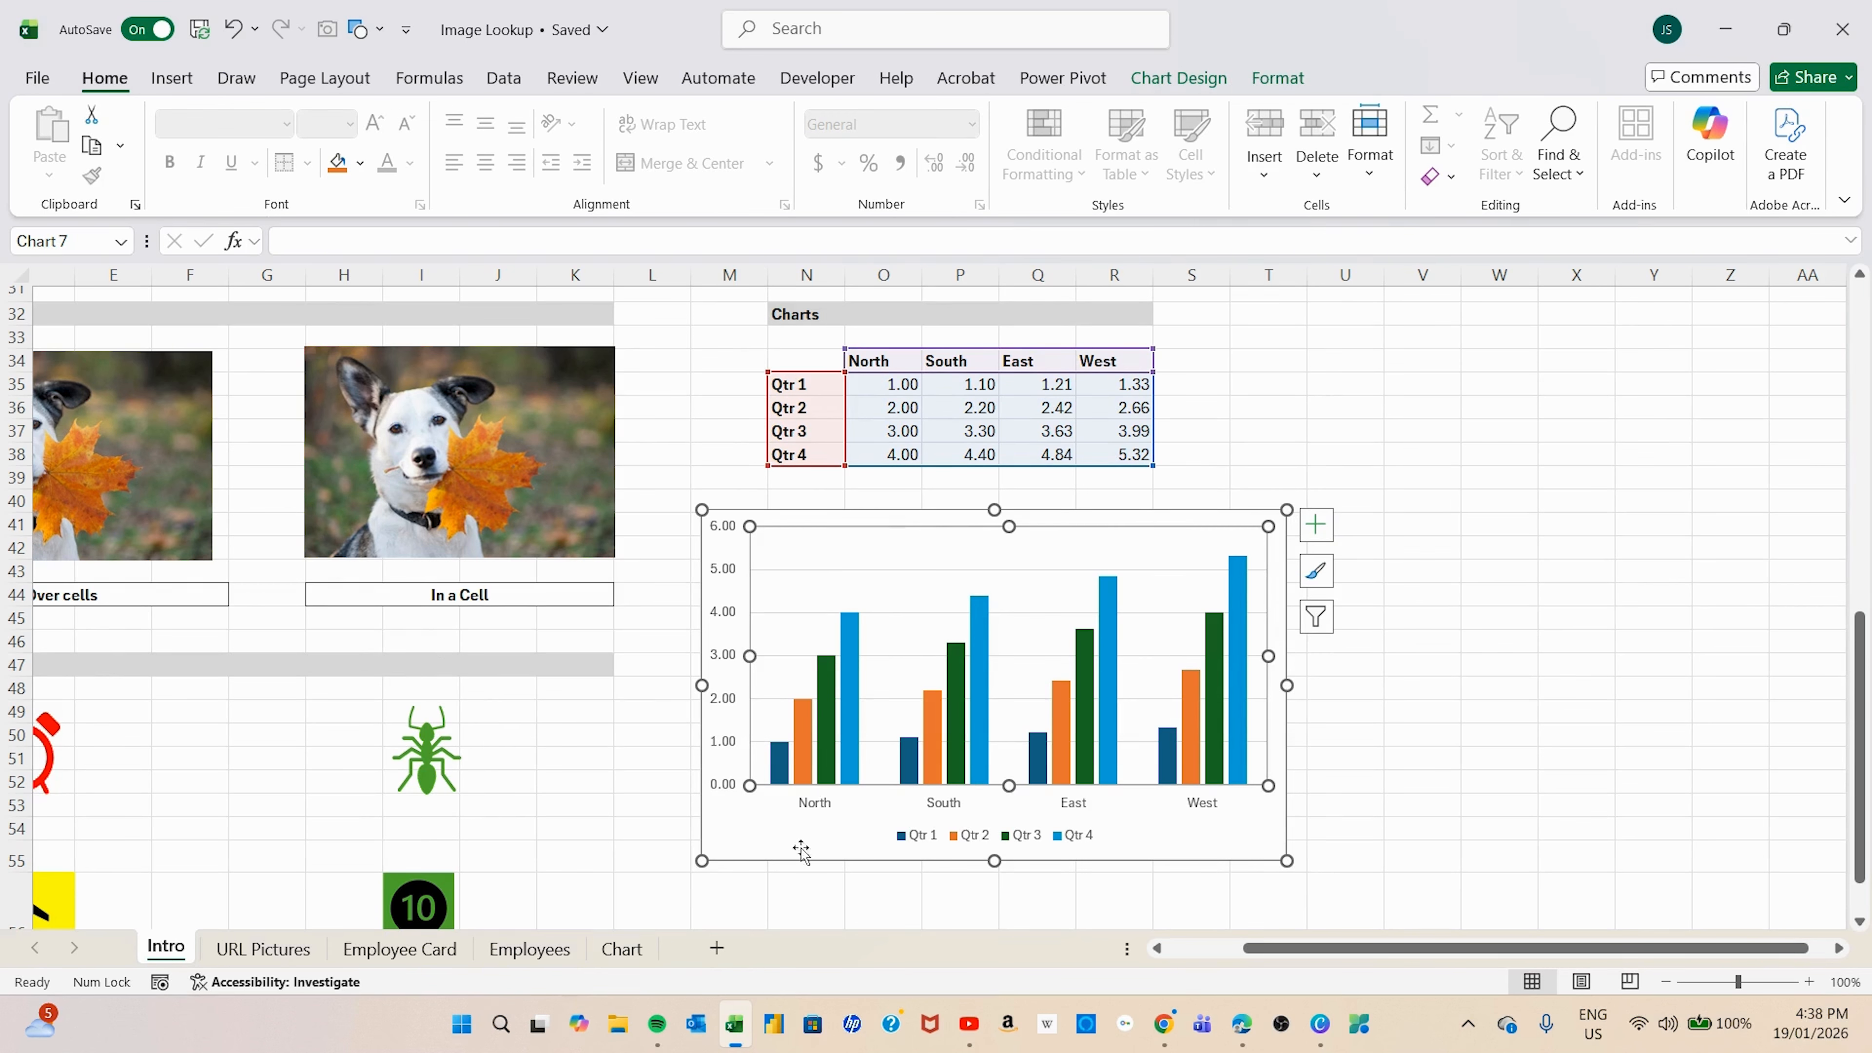
{"action": "left_click_drag", "start_coordinate": [728, 828], "coordinate": [802, 814]}
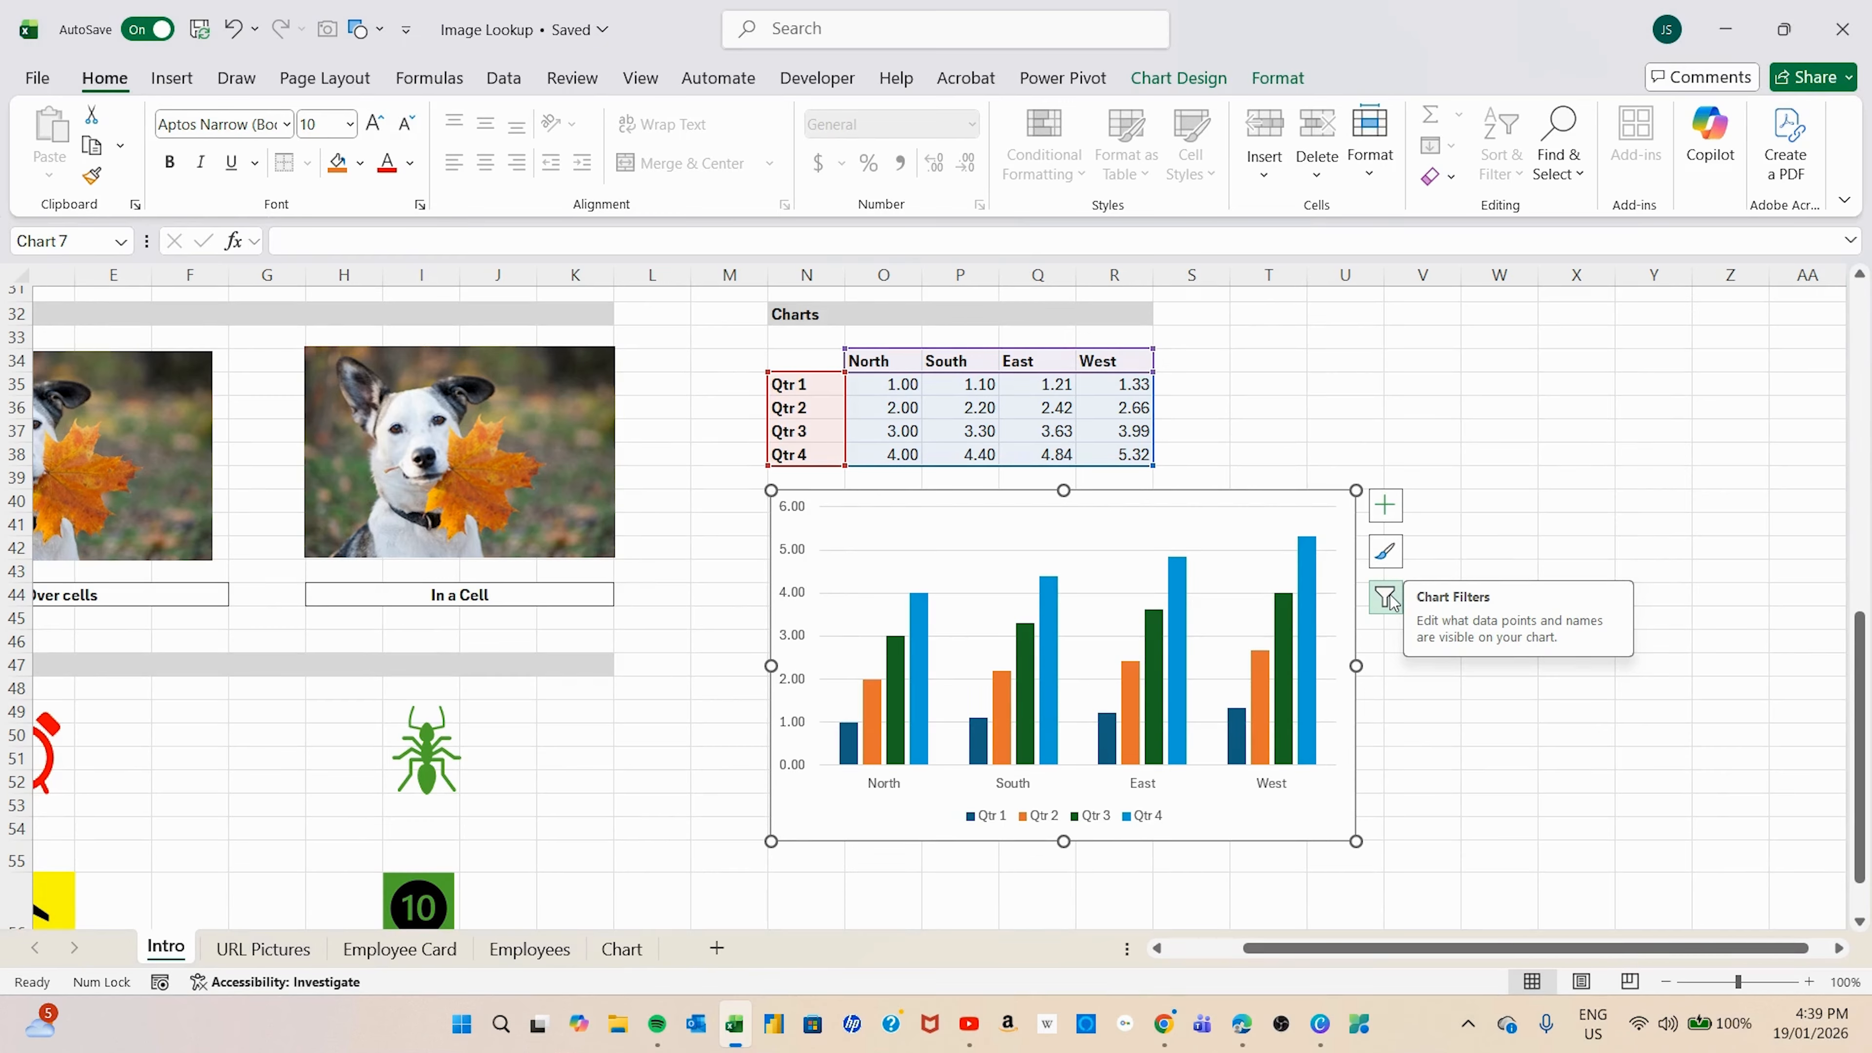
{"action": "left_click", "coordinate": [1365, 429]}
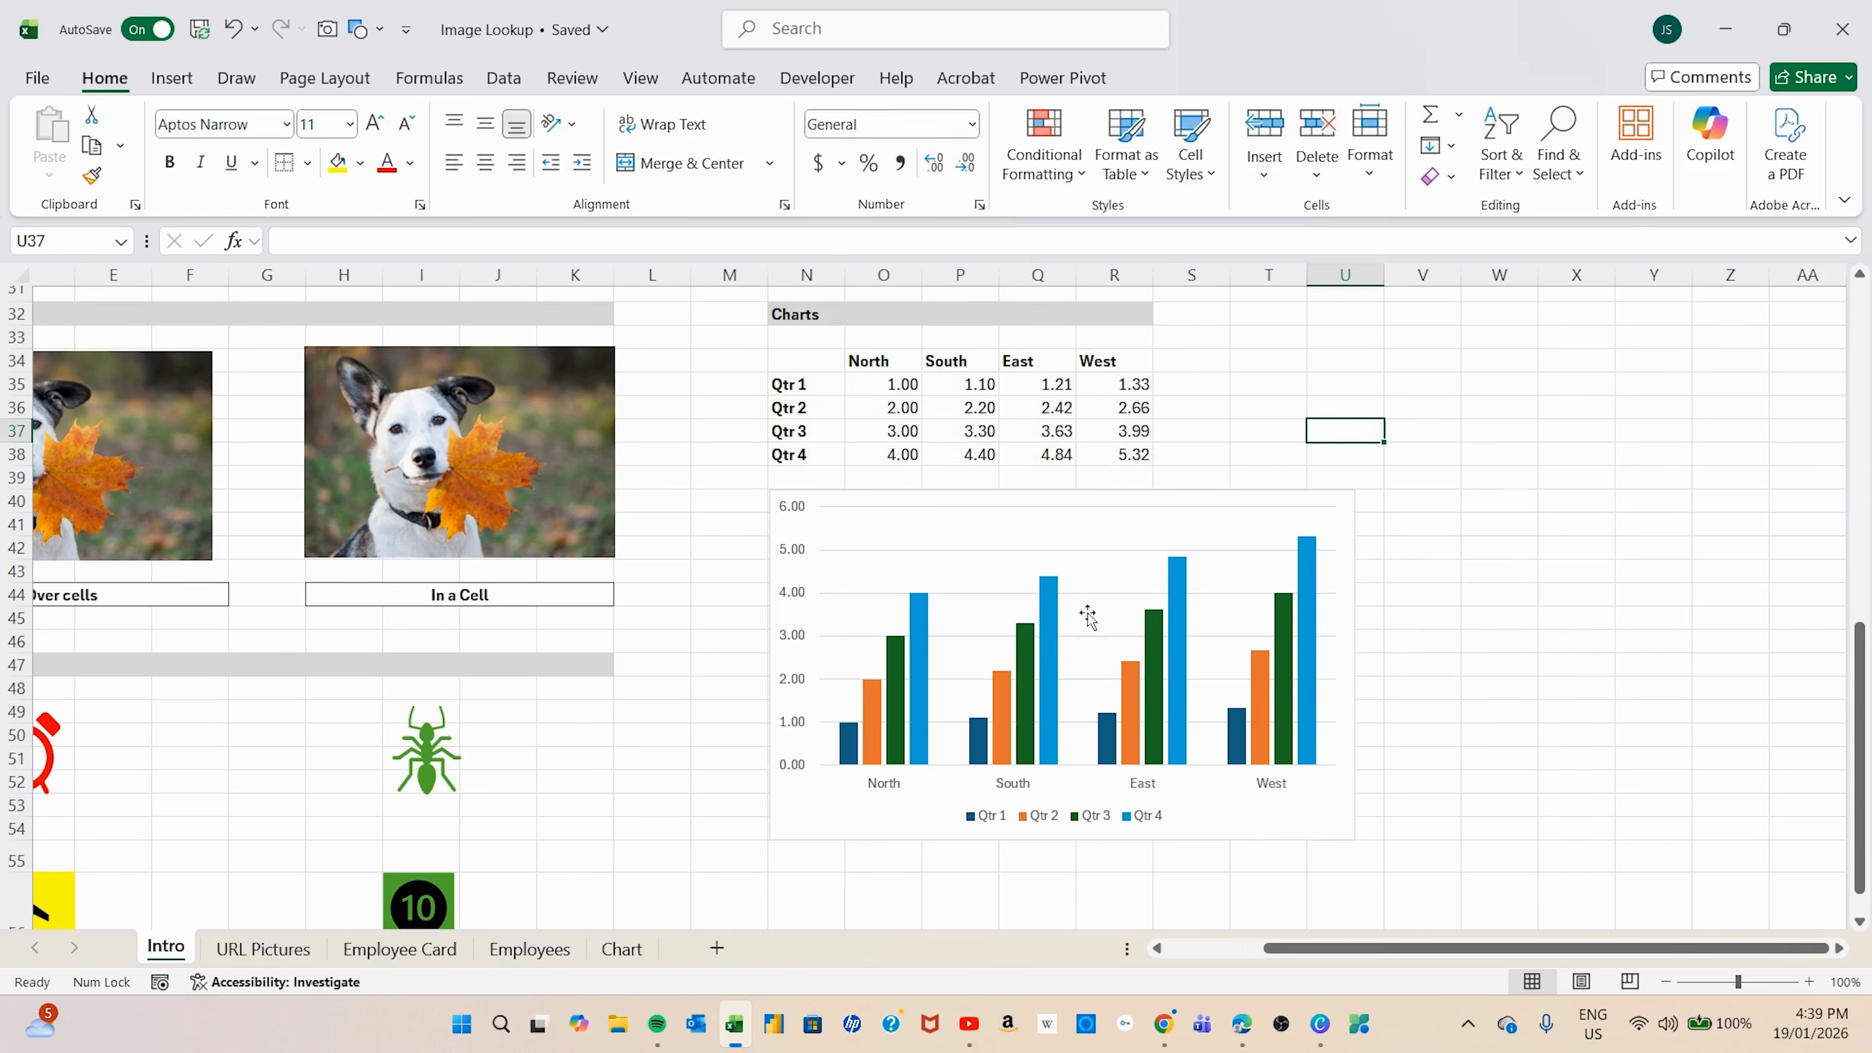
{"action": "left_click", "coordinate": [848, 822]}
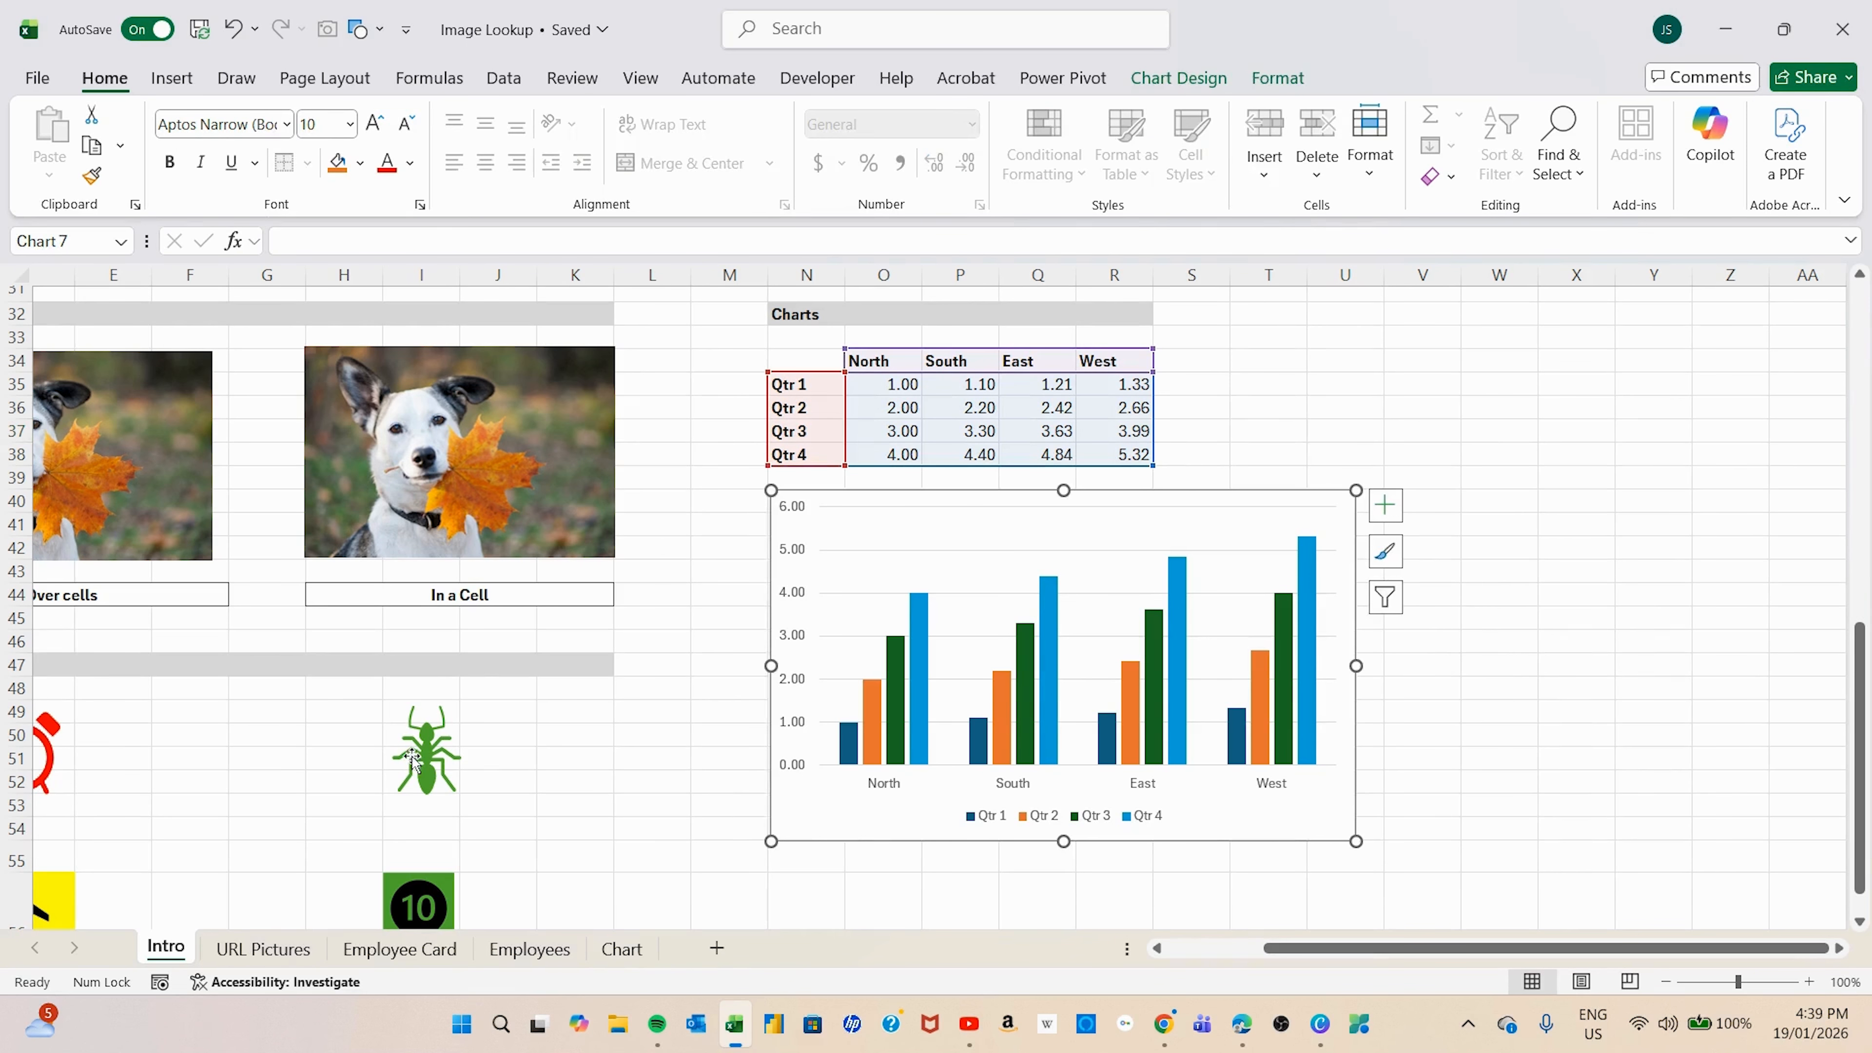
{"action": "left_click", "coordinate": [409, 756]}
{"action": "left_click", "coordinate": [811, 832]}
{"action": "left_click", "coordinate": [642, 757]}
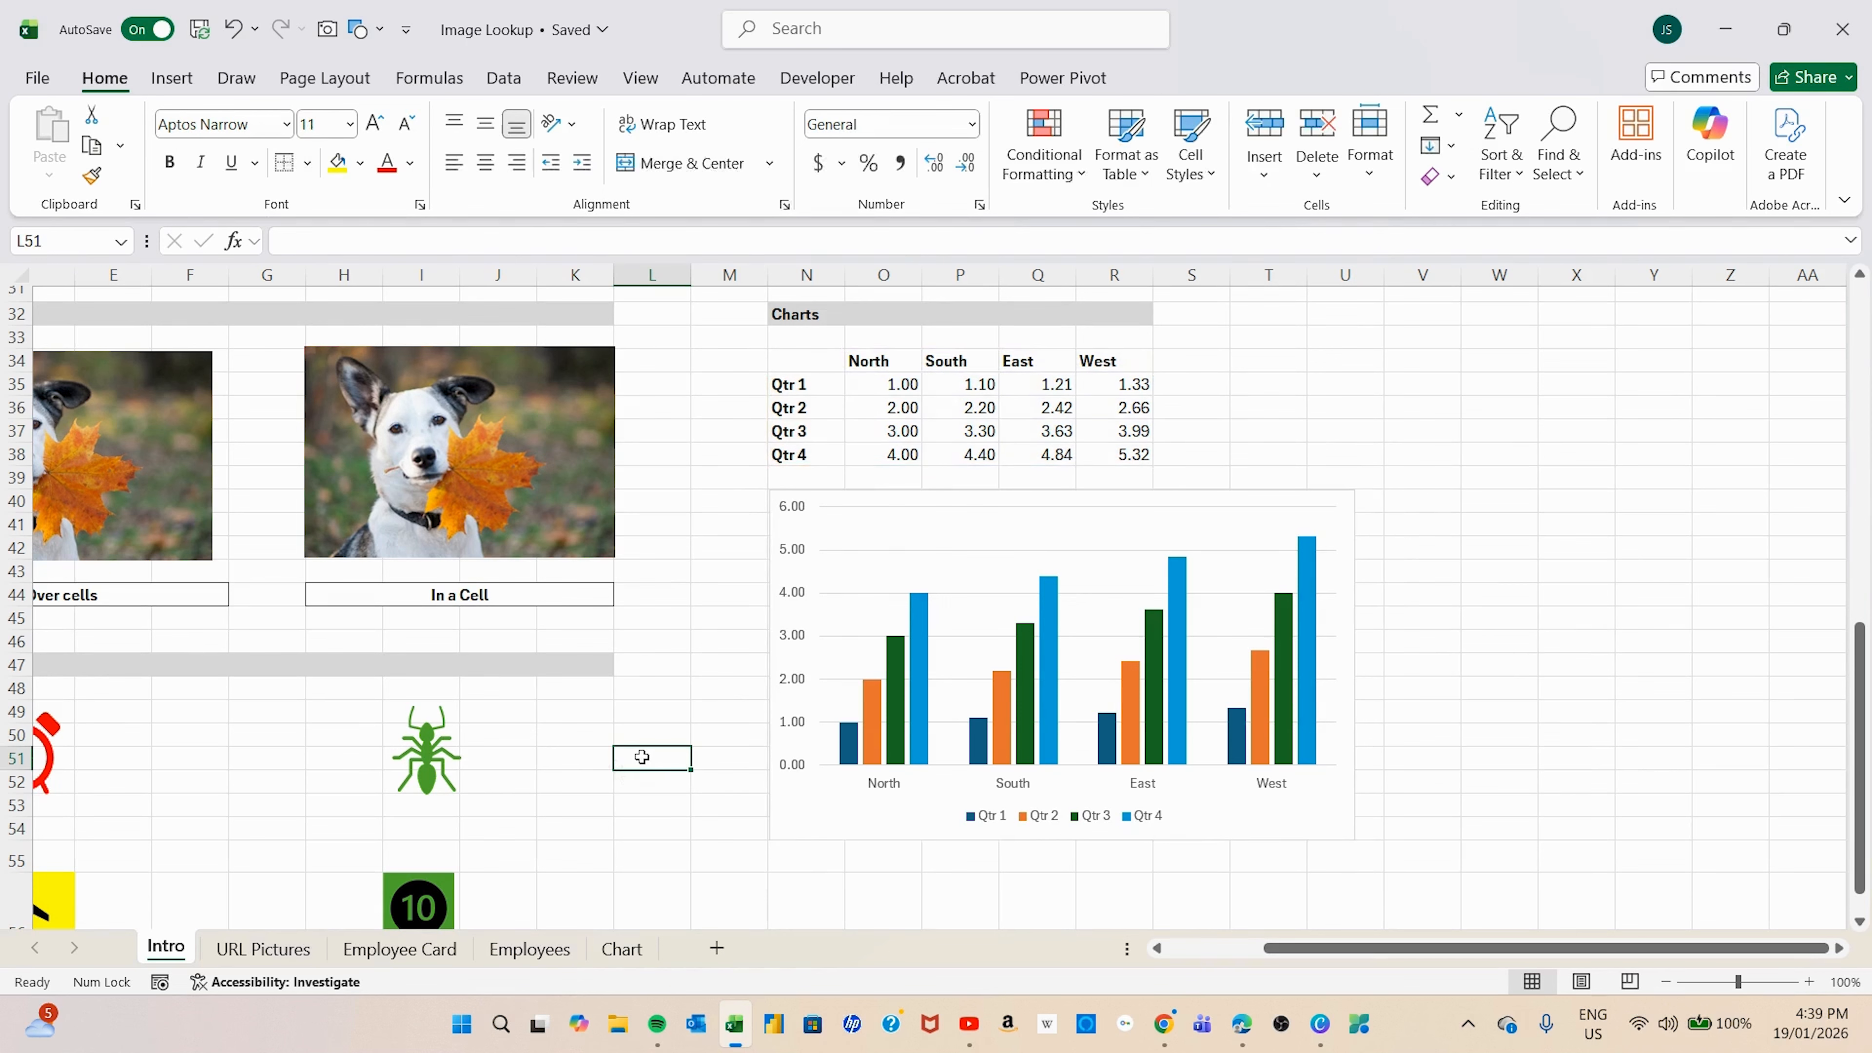
{"action": "scroll", "coordinate": [642, 758], "scroll_direction": "up", "scroll_amount": 2}
{"action": "left_click_drag", "start_coordinate": [1321, 957], "coordinate": [1193, 957]}
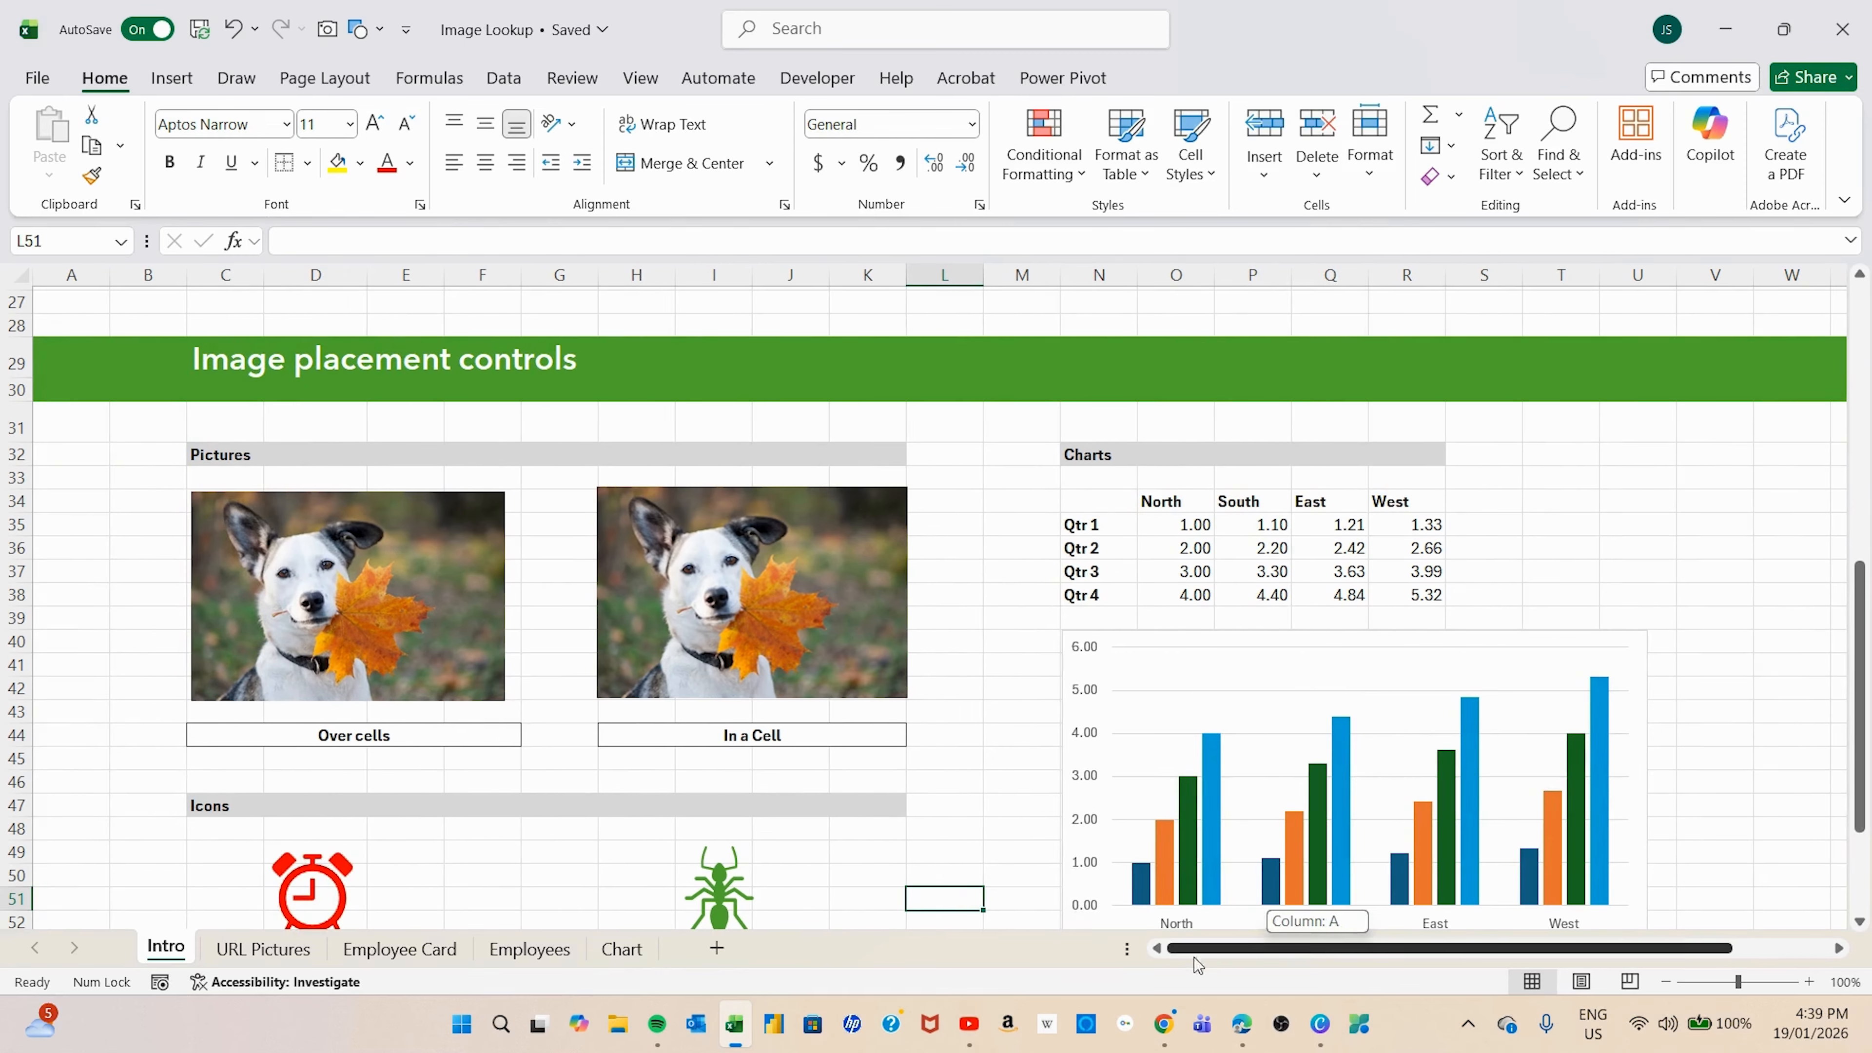
{"action": "scroll", "coordinate": [129, 661], "scroll_direction": "up", "scroll_amount": 3}
{"action": "scroll", "coordinate": [129, 662], "scroll_direction": "up", "scroll_amount": 5}
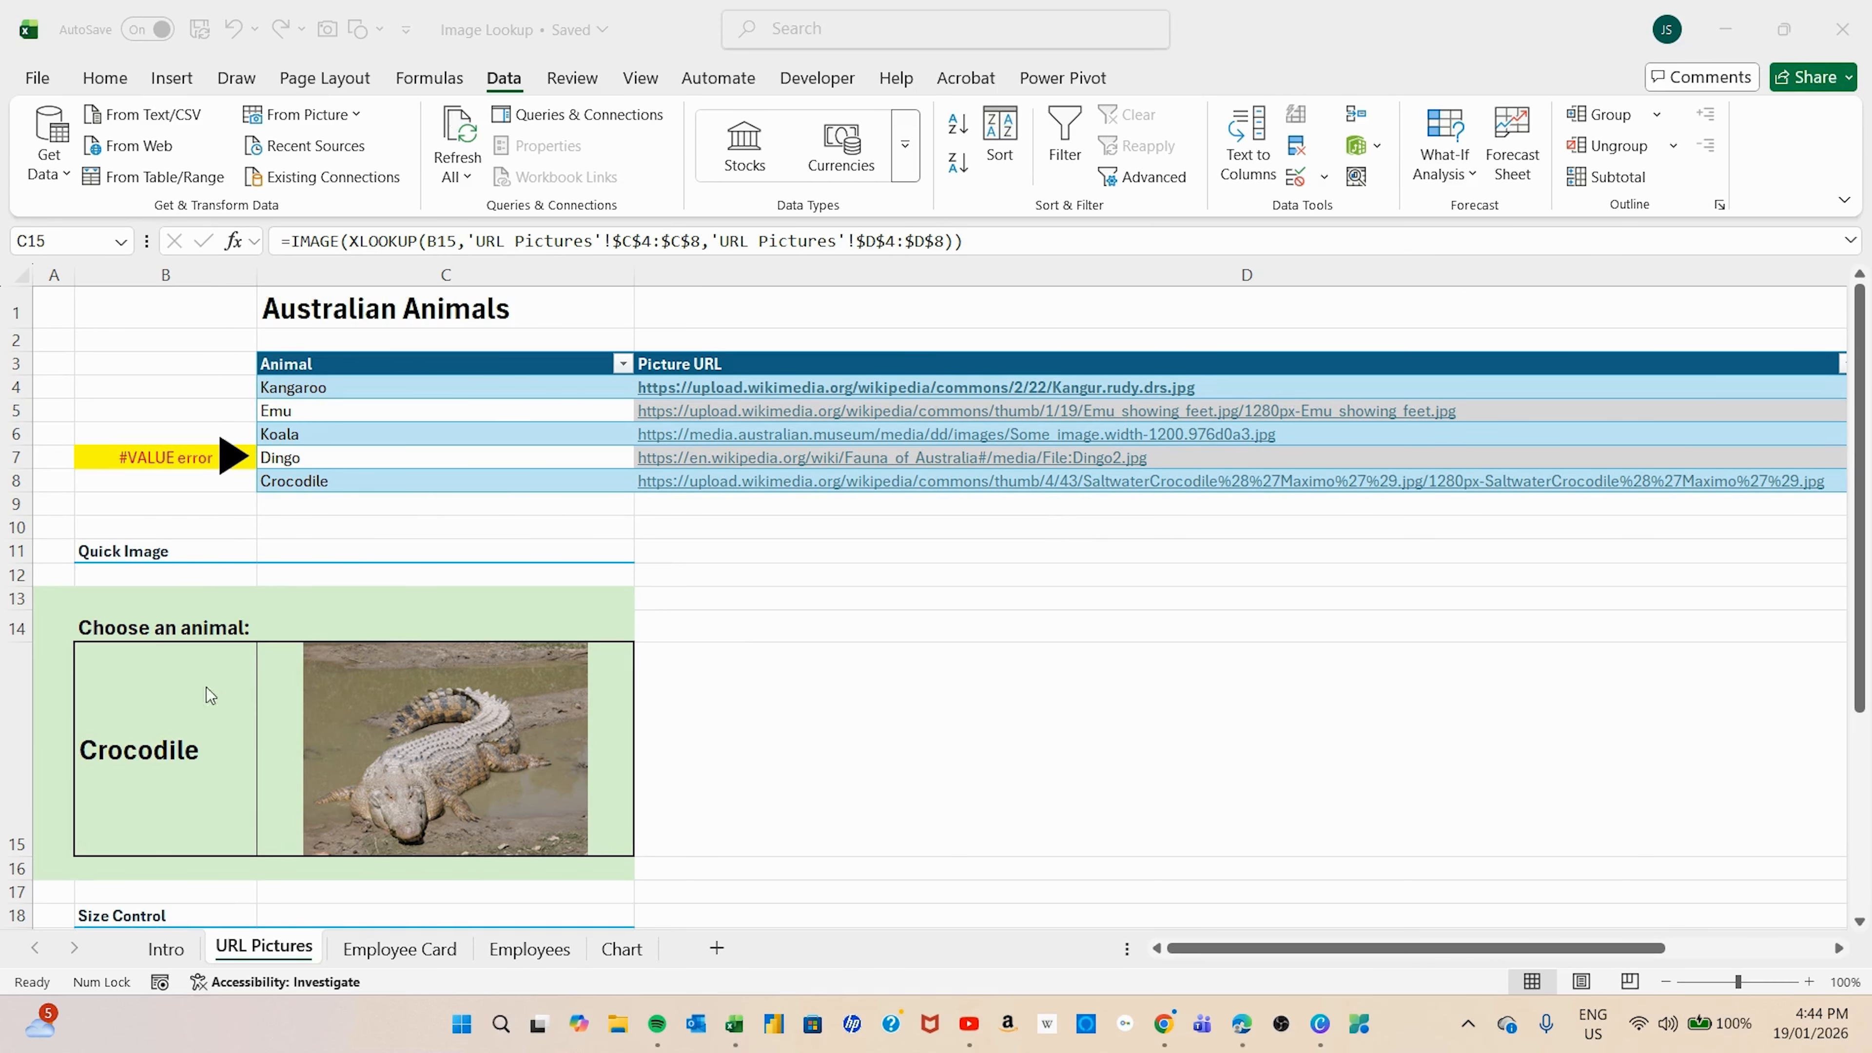
Step: Choose Kangaroo, Emu and Koala in turn from the animal dropdown in B15 on the URL Pictures sheet
{"action": "left_click", "coordinate": [146, 761]}
{"action": "left_click", "coordinate": [265, 846]}
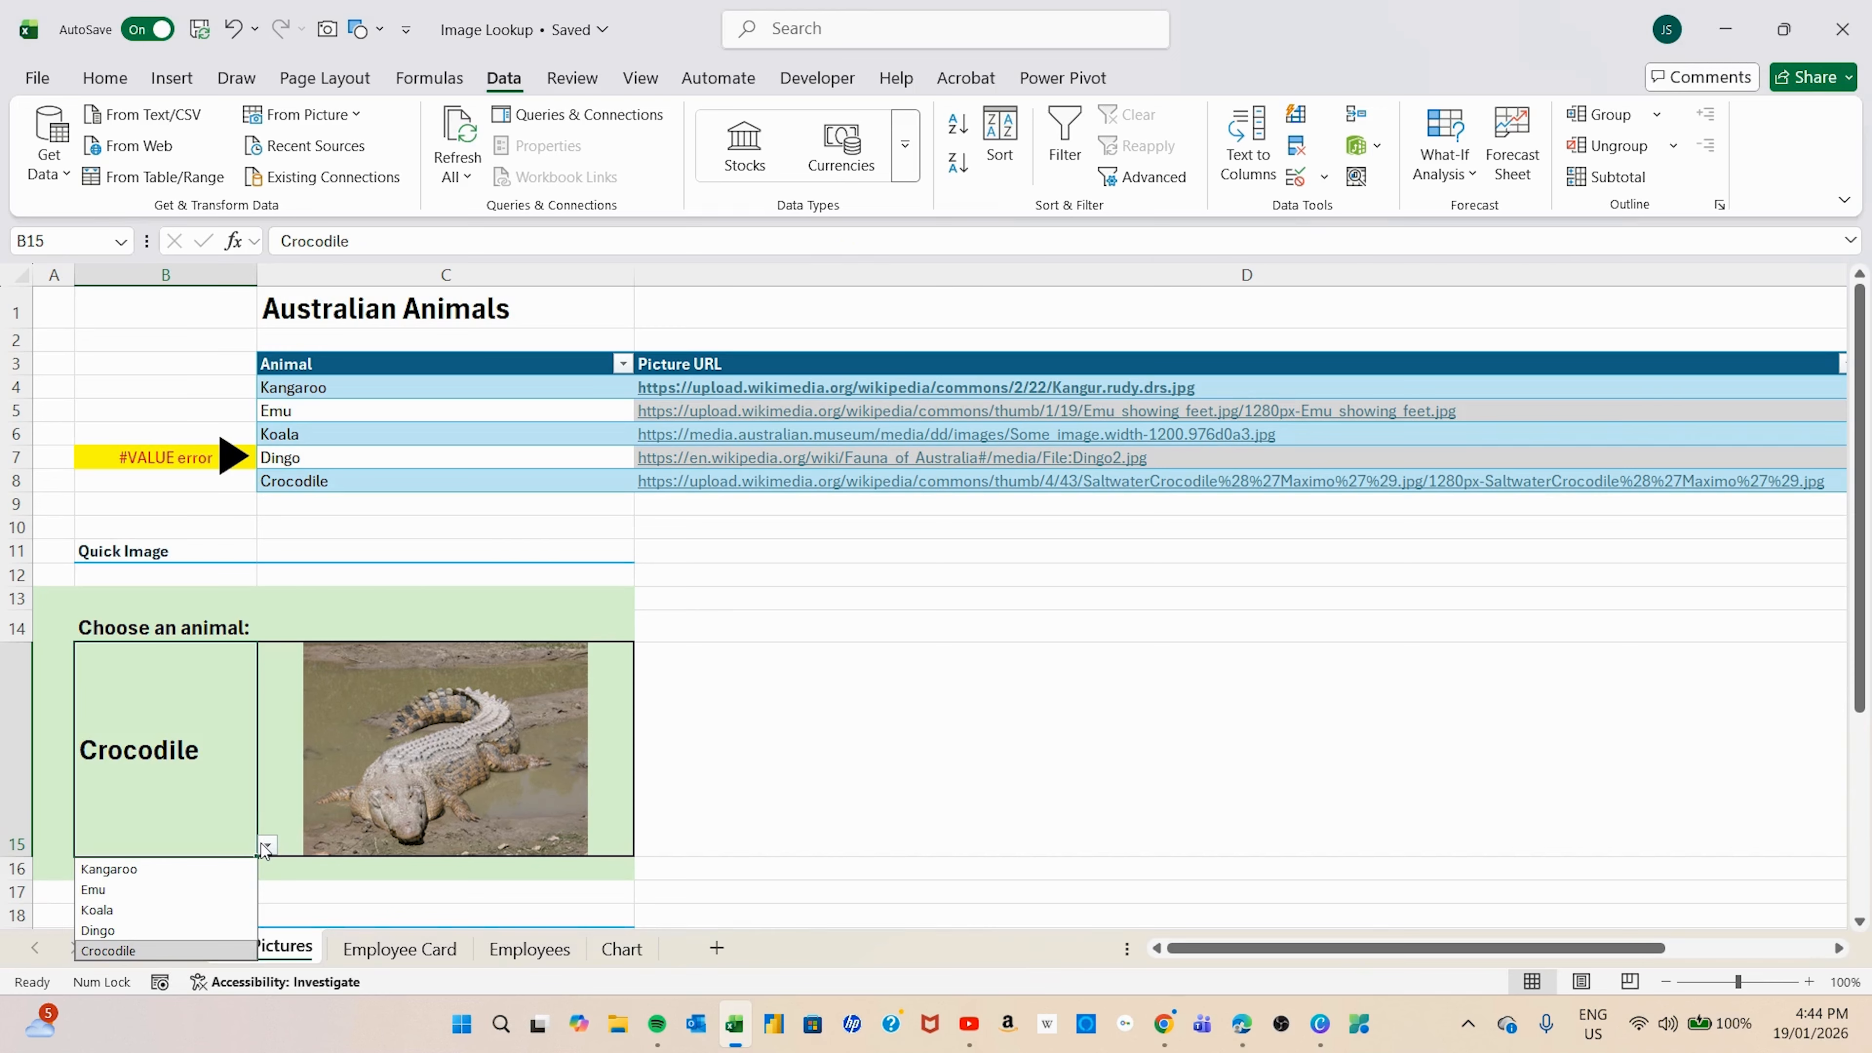
{"action": "left_click", "coordinate": [140, 871]}
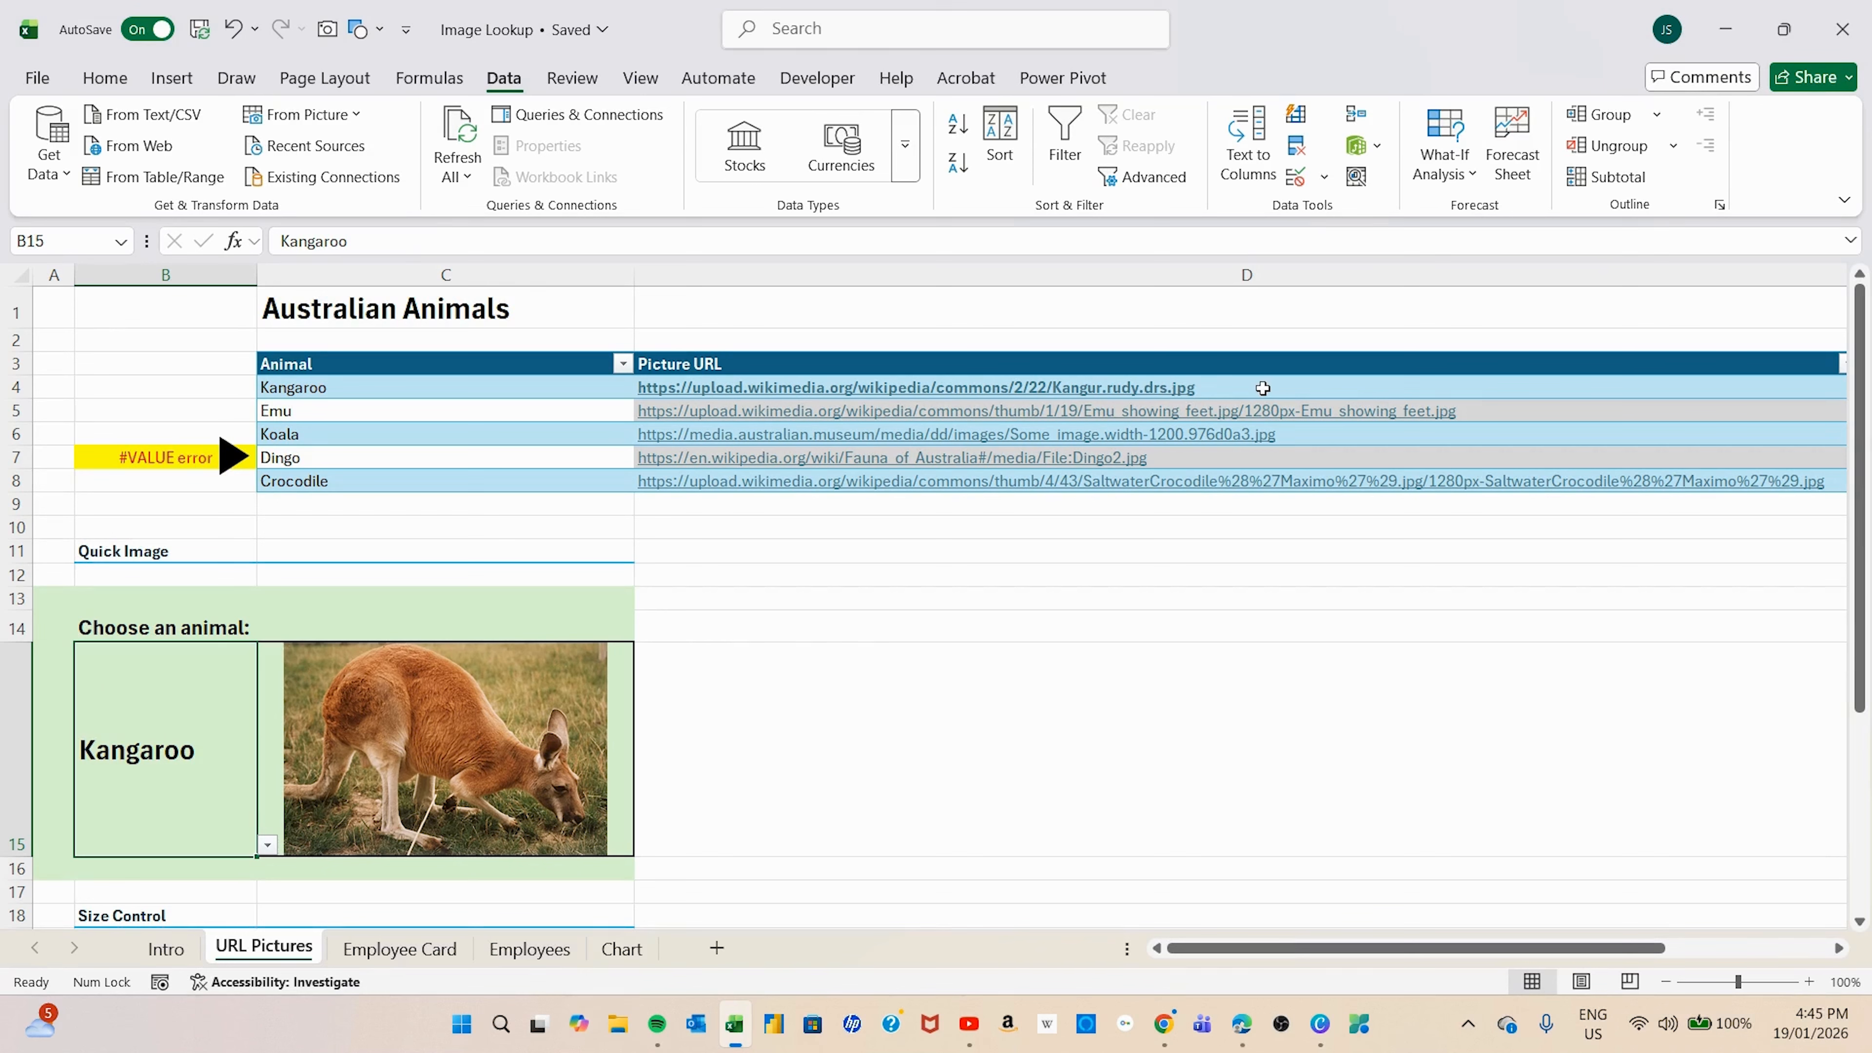
{"action": "left_click", "coordinate": [267, 844]}
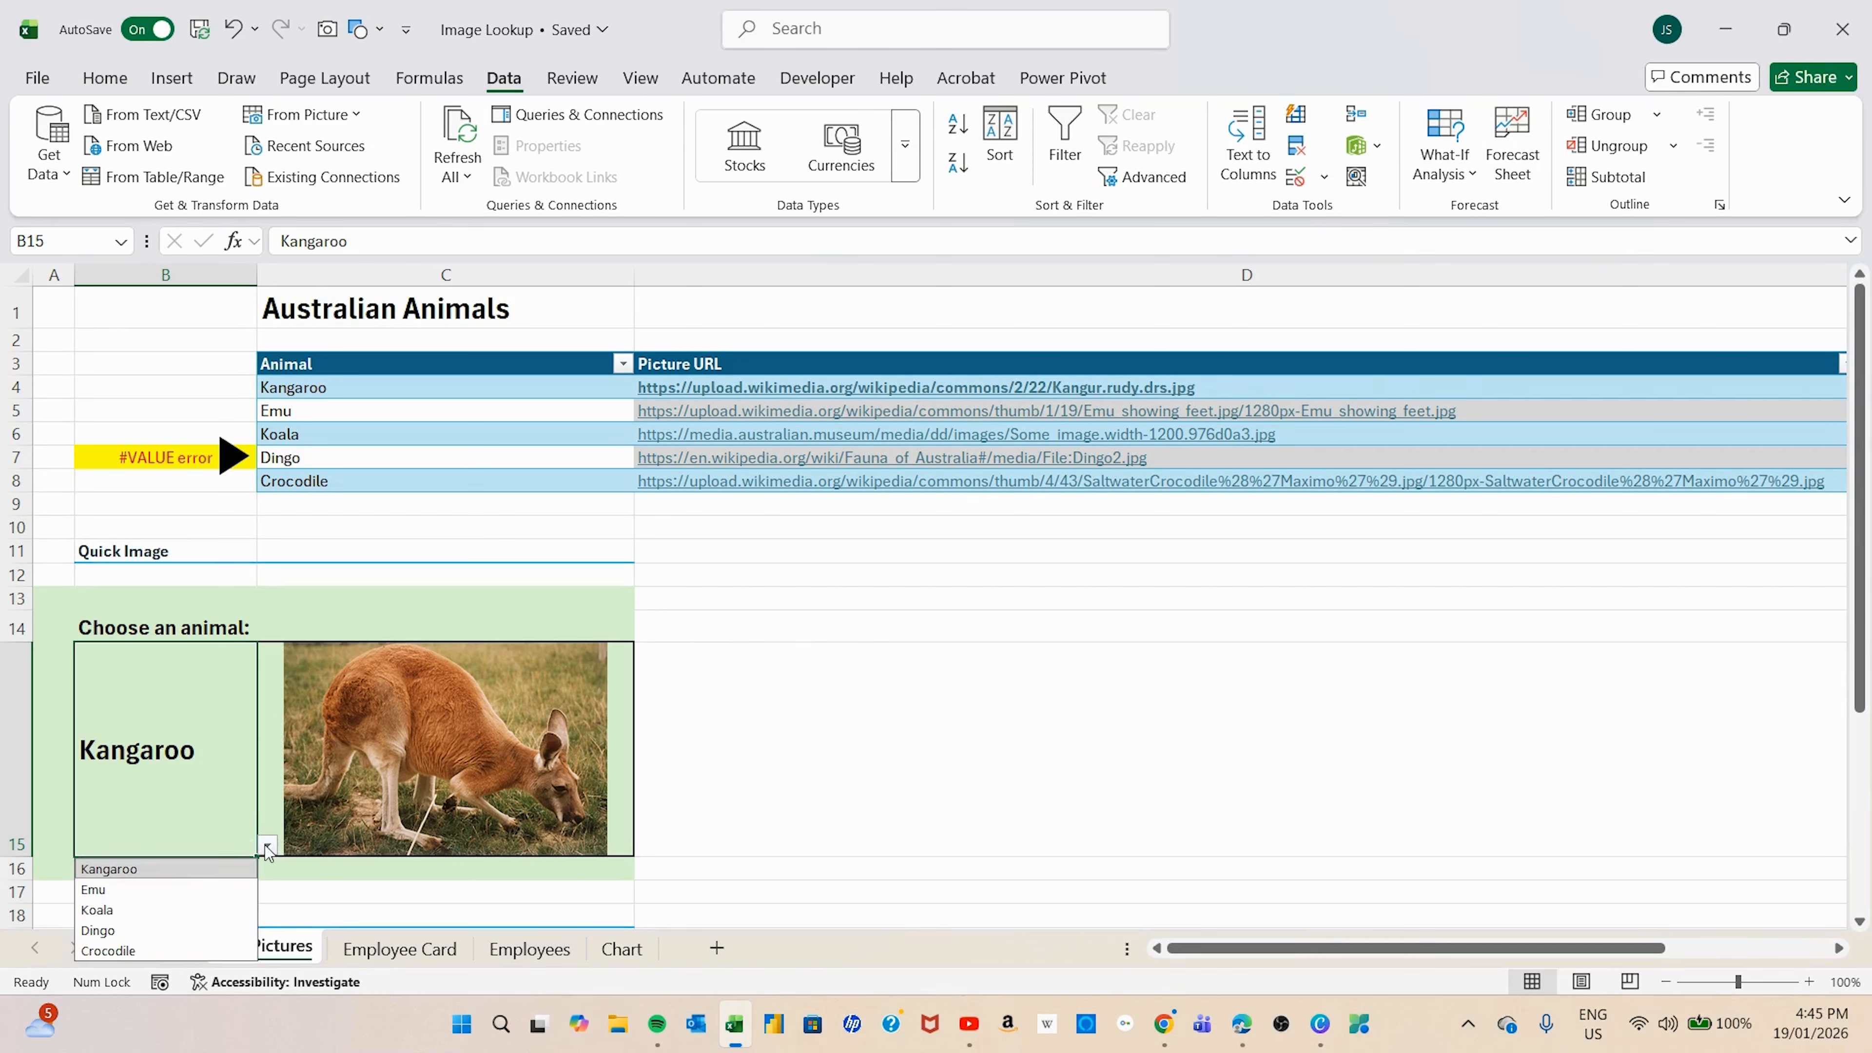
{"action": "left_click", "coordinate": [116, 890]}
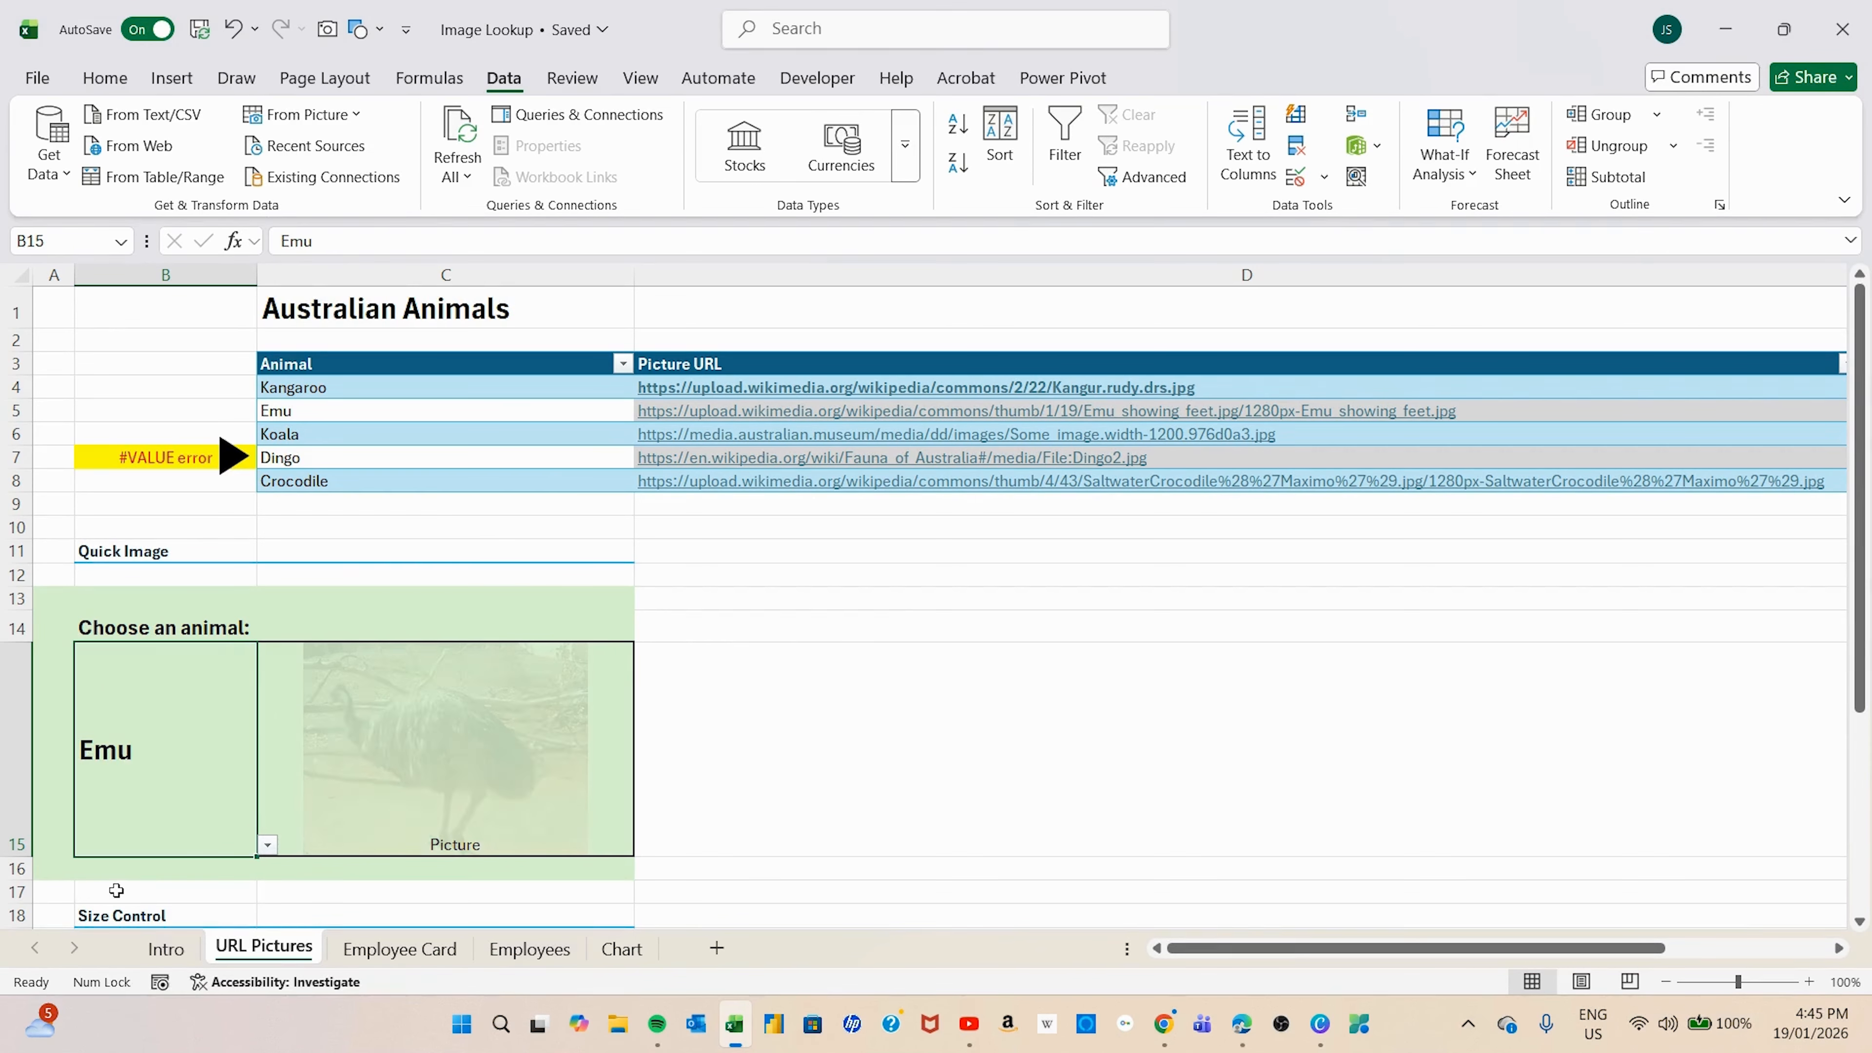
{"action": "left_click", "coordinate": [268, 845]}
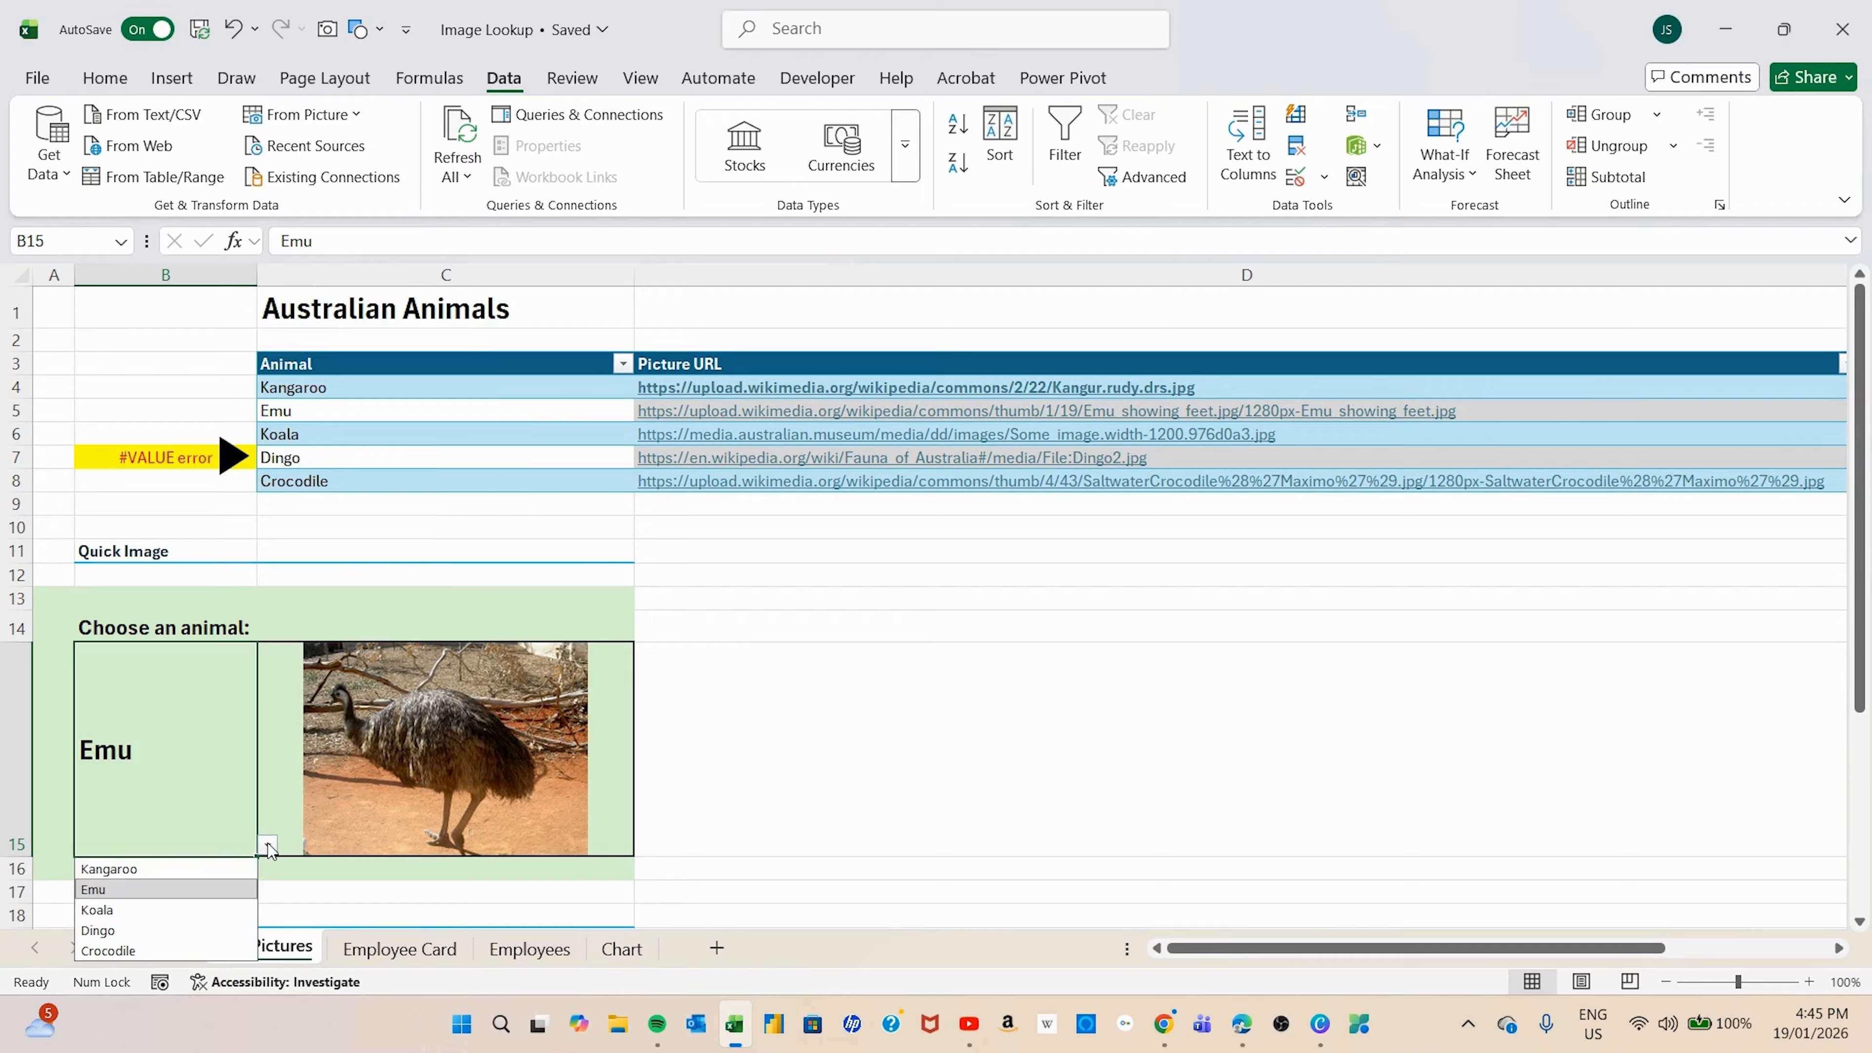
{"action": "left_click", "coordinate": [160, 910]}
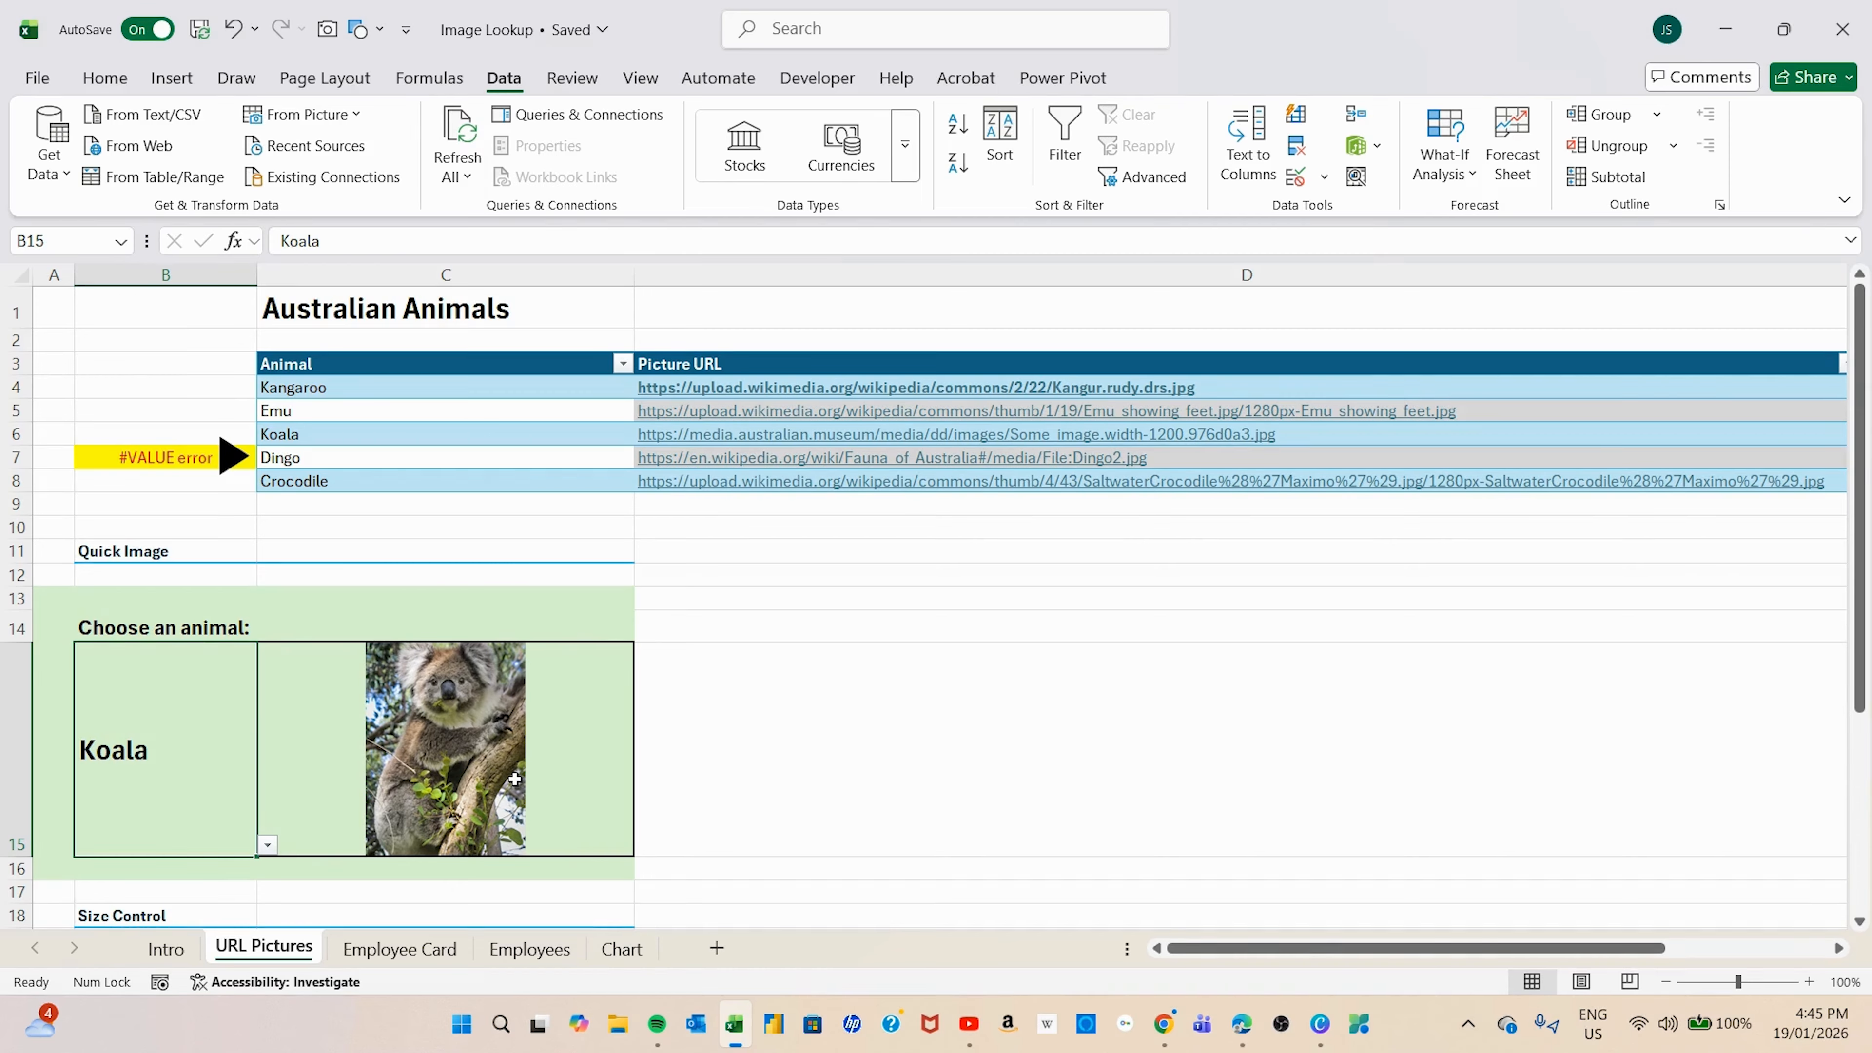
Step: Choose Dingo in the B15 dropdown and check the error options for the picture formula in C15
{"action": "left_click", "coordinate": [266, 845]}
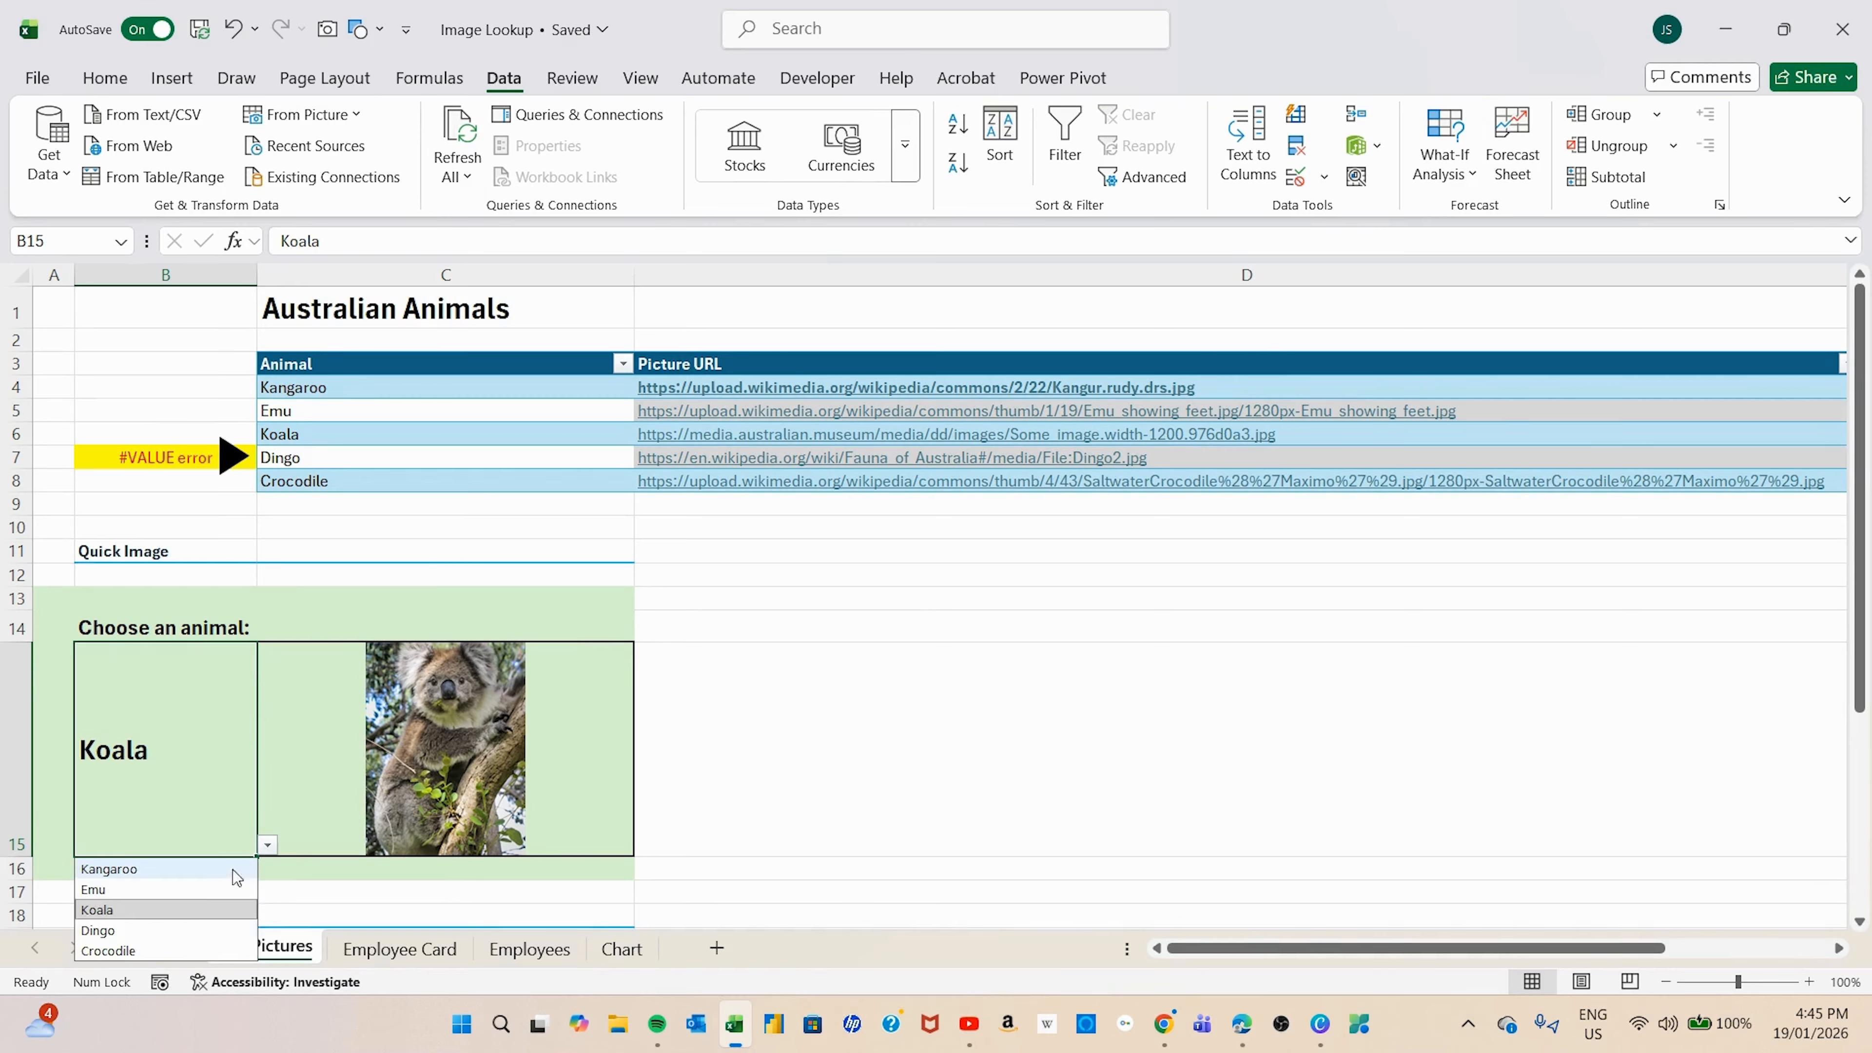
{"action": "left_click", "coordinate": [170, 924]}
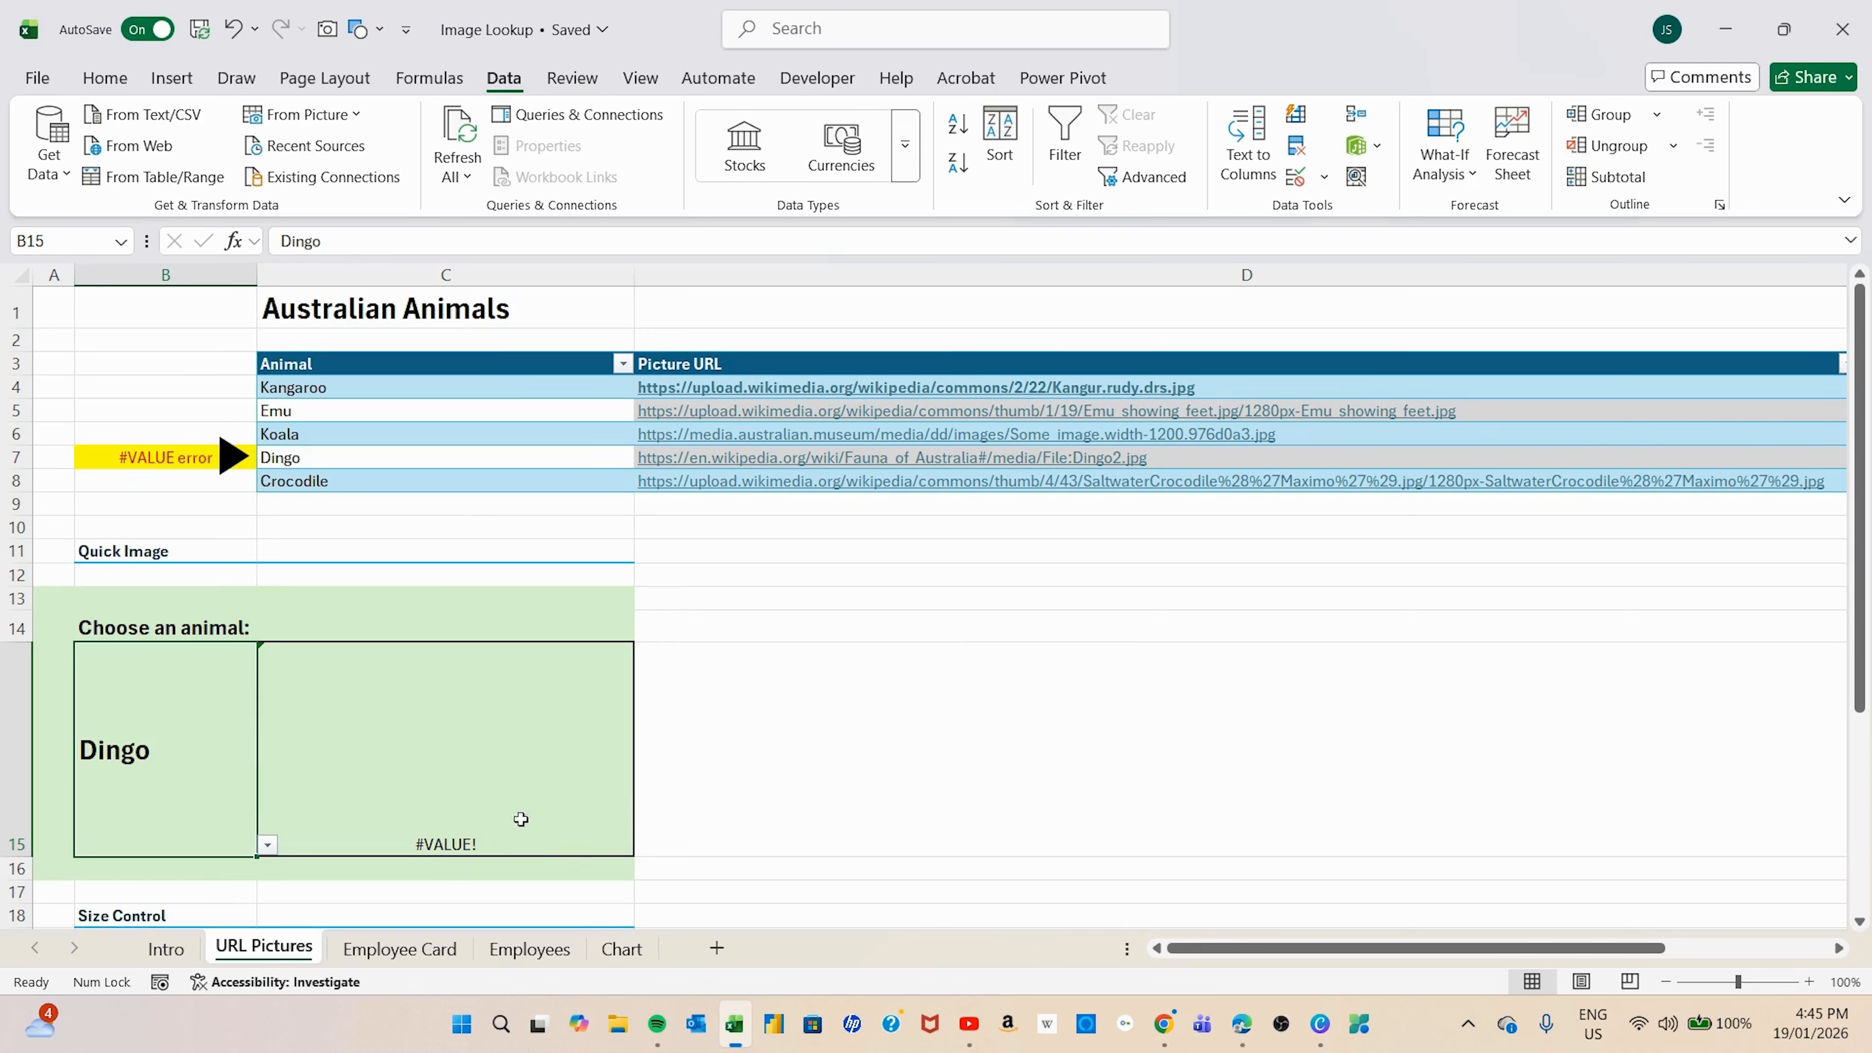
{"action": "left_click", "coordinate": [477, 760]}
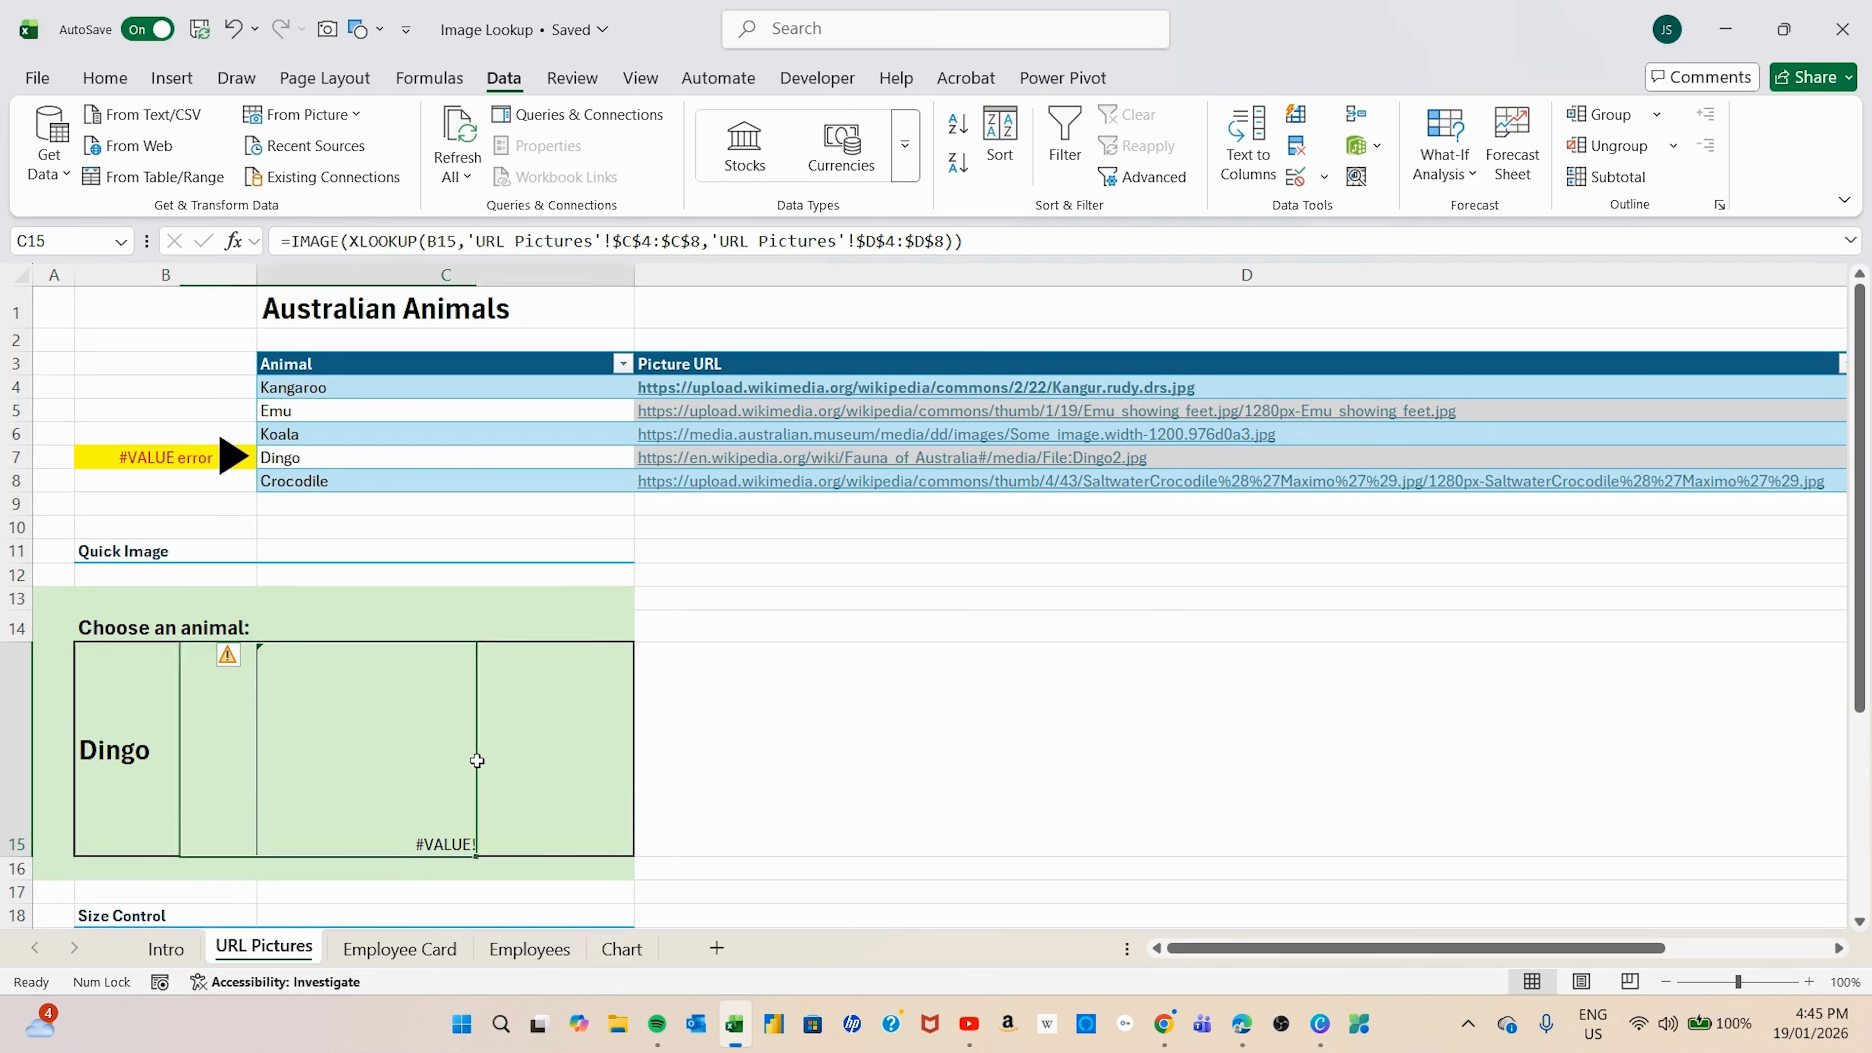
{"action": "left_click", "coordinate": [230, 660]}
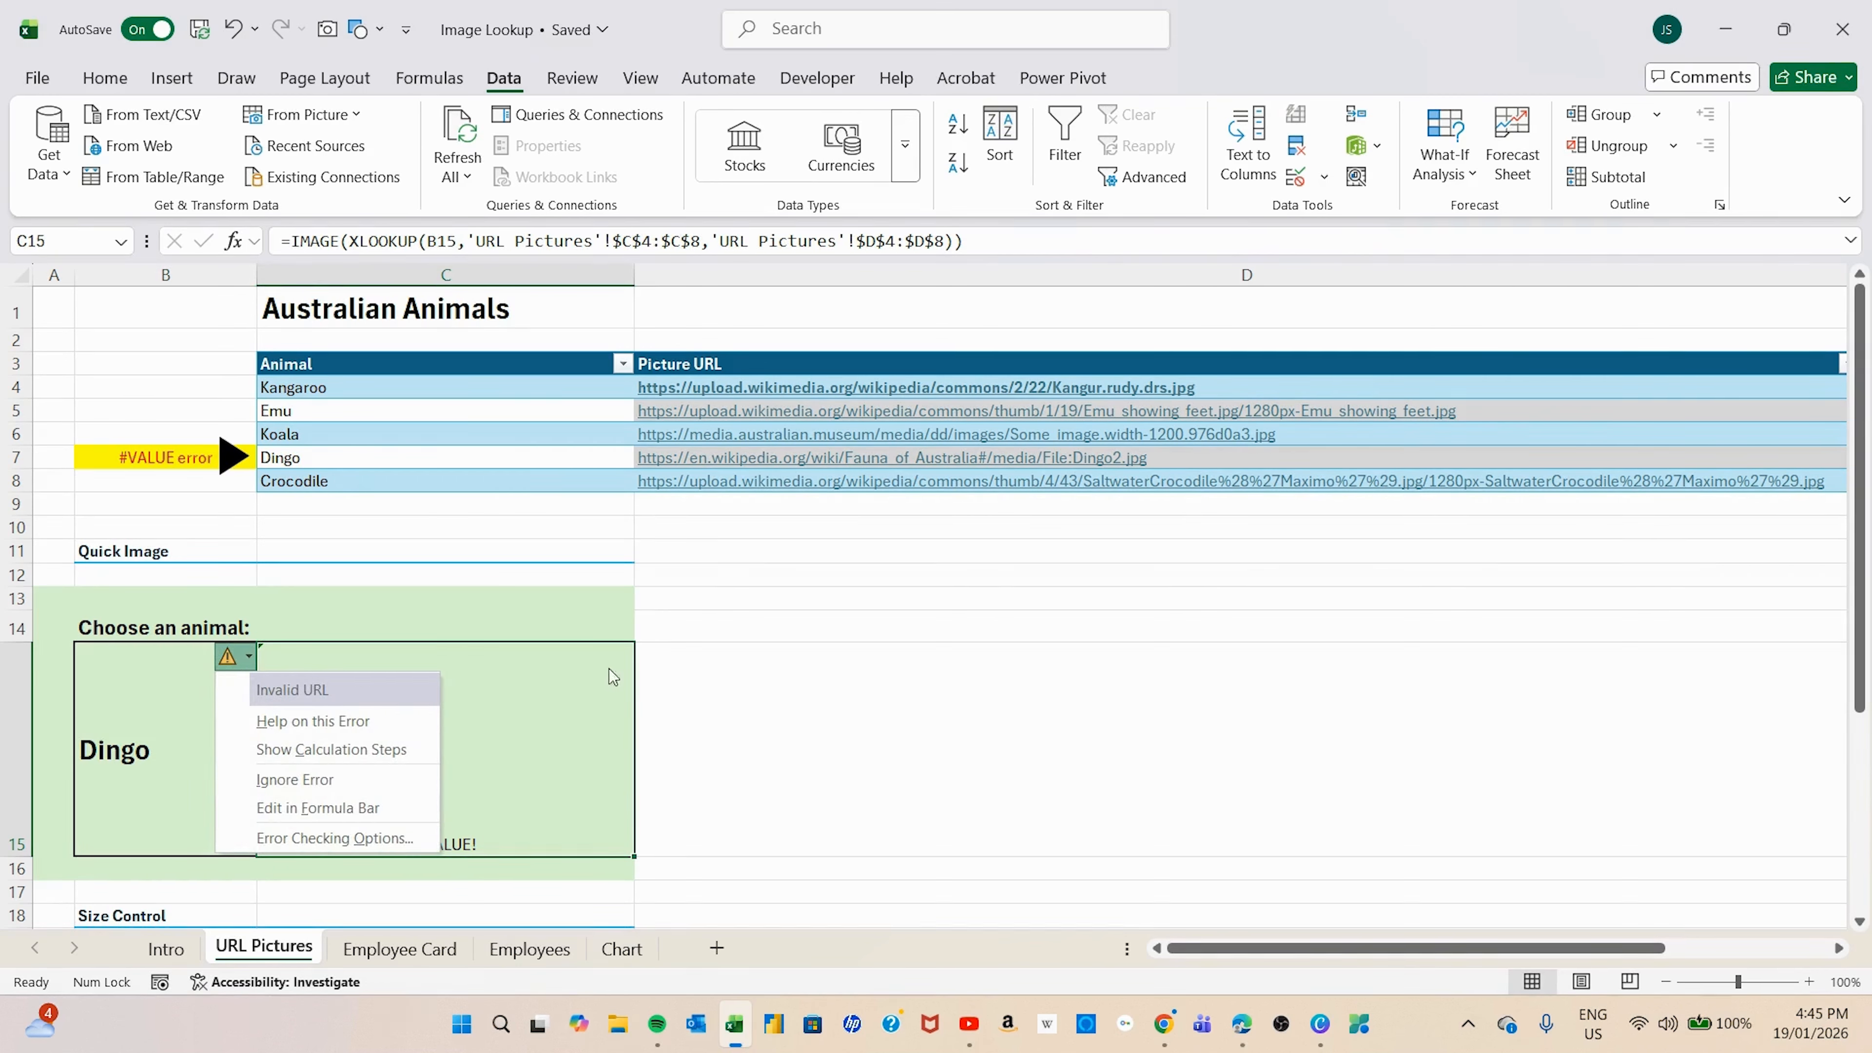
{"action": "left_click", "coordinate": [770, 698]}
Step: Switch the animal selection in B15 to Crocodile
{"action": "left_click", "coordinate": [129, 767]}
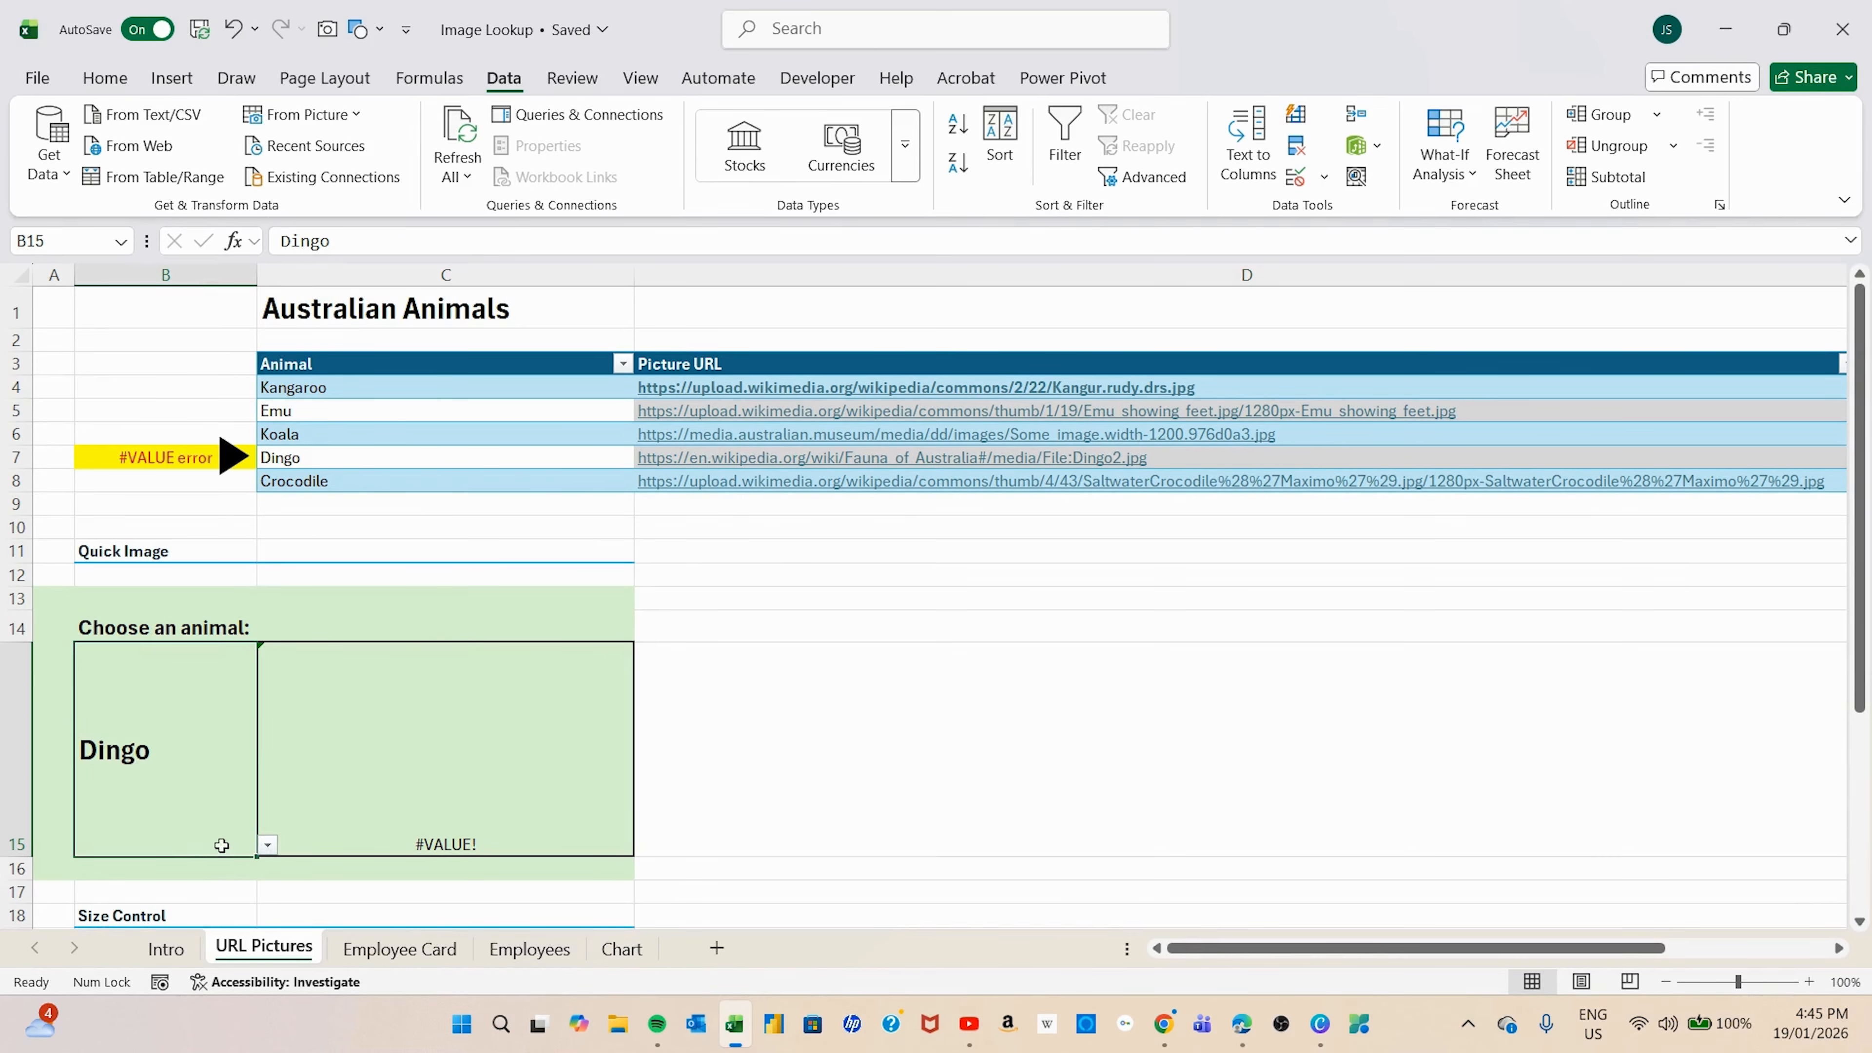
{"action": "left_click", "coordinate": [267, 844]}
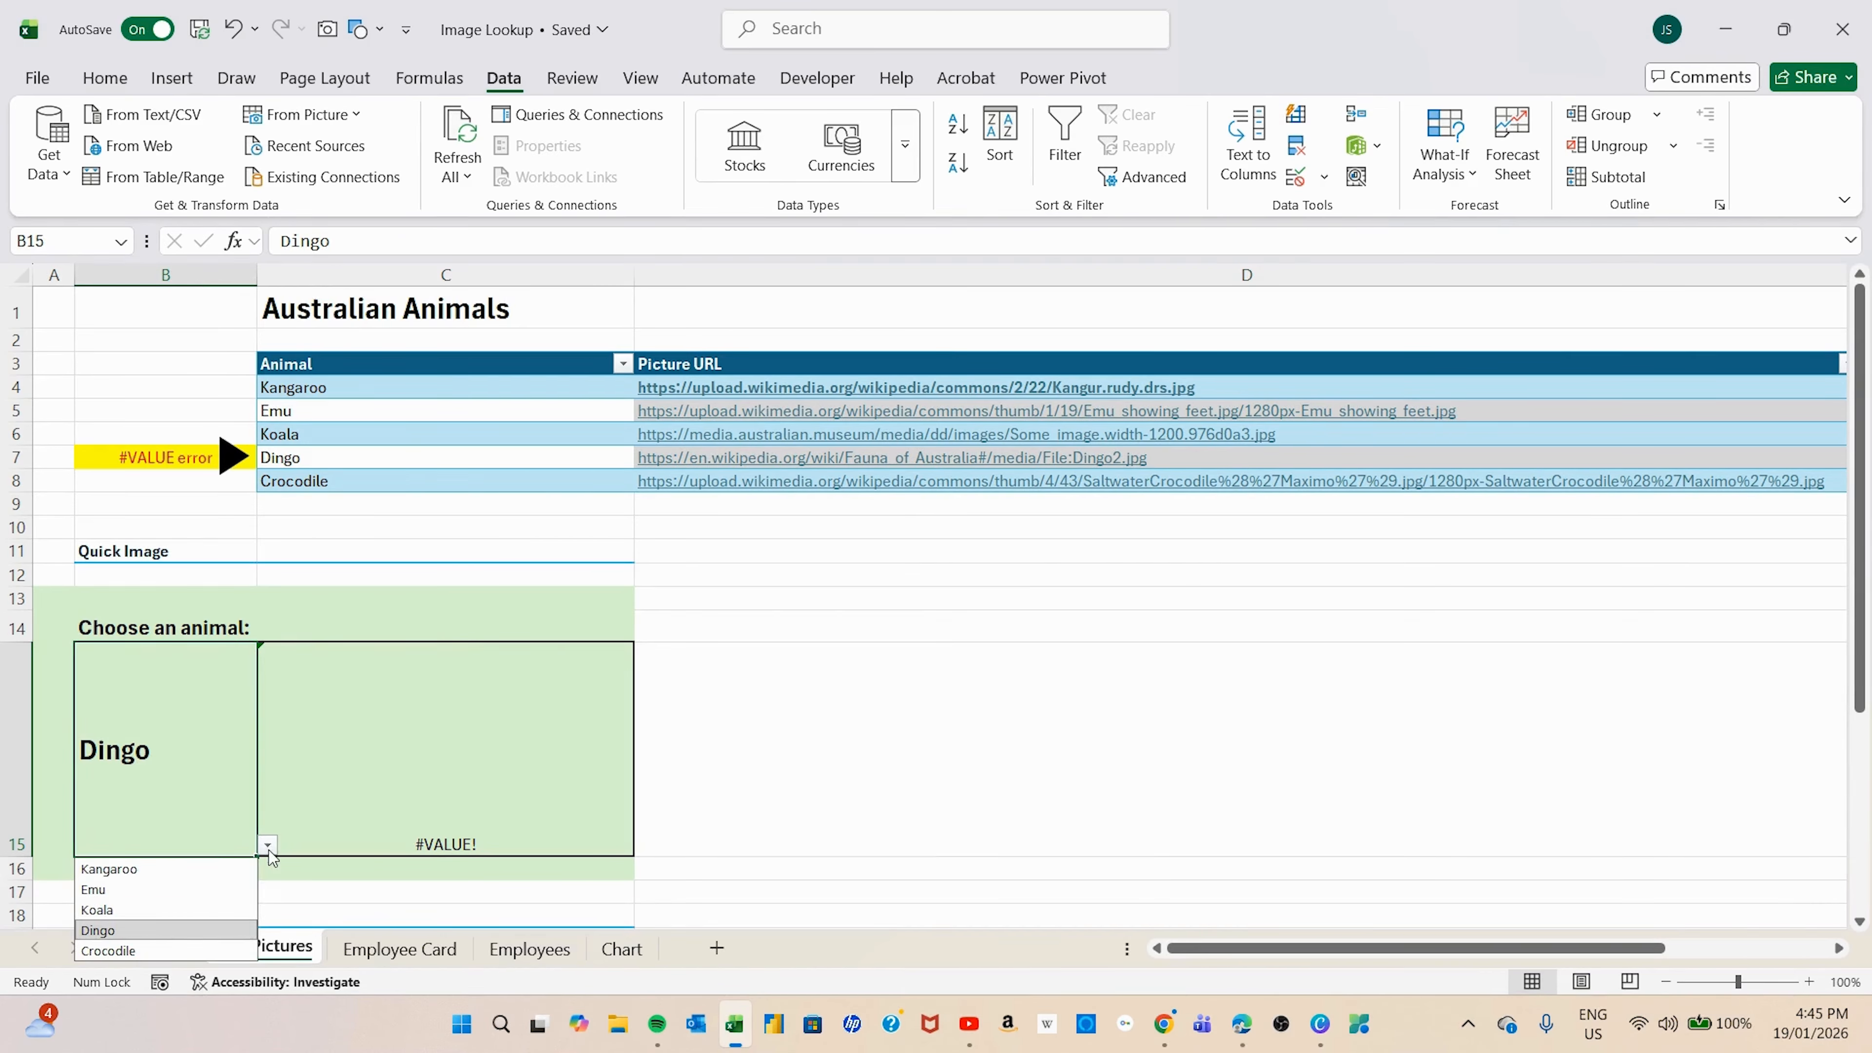
{"action": "left_click", "coordinate": [142, 950]}
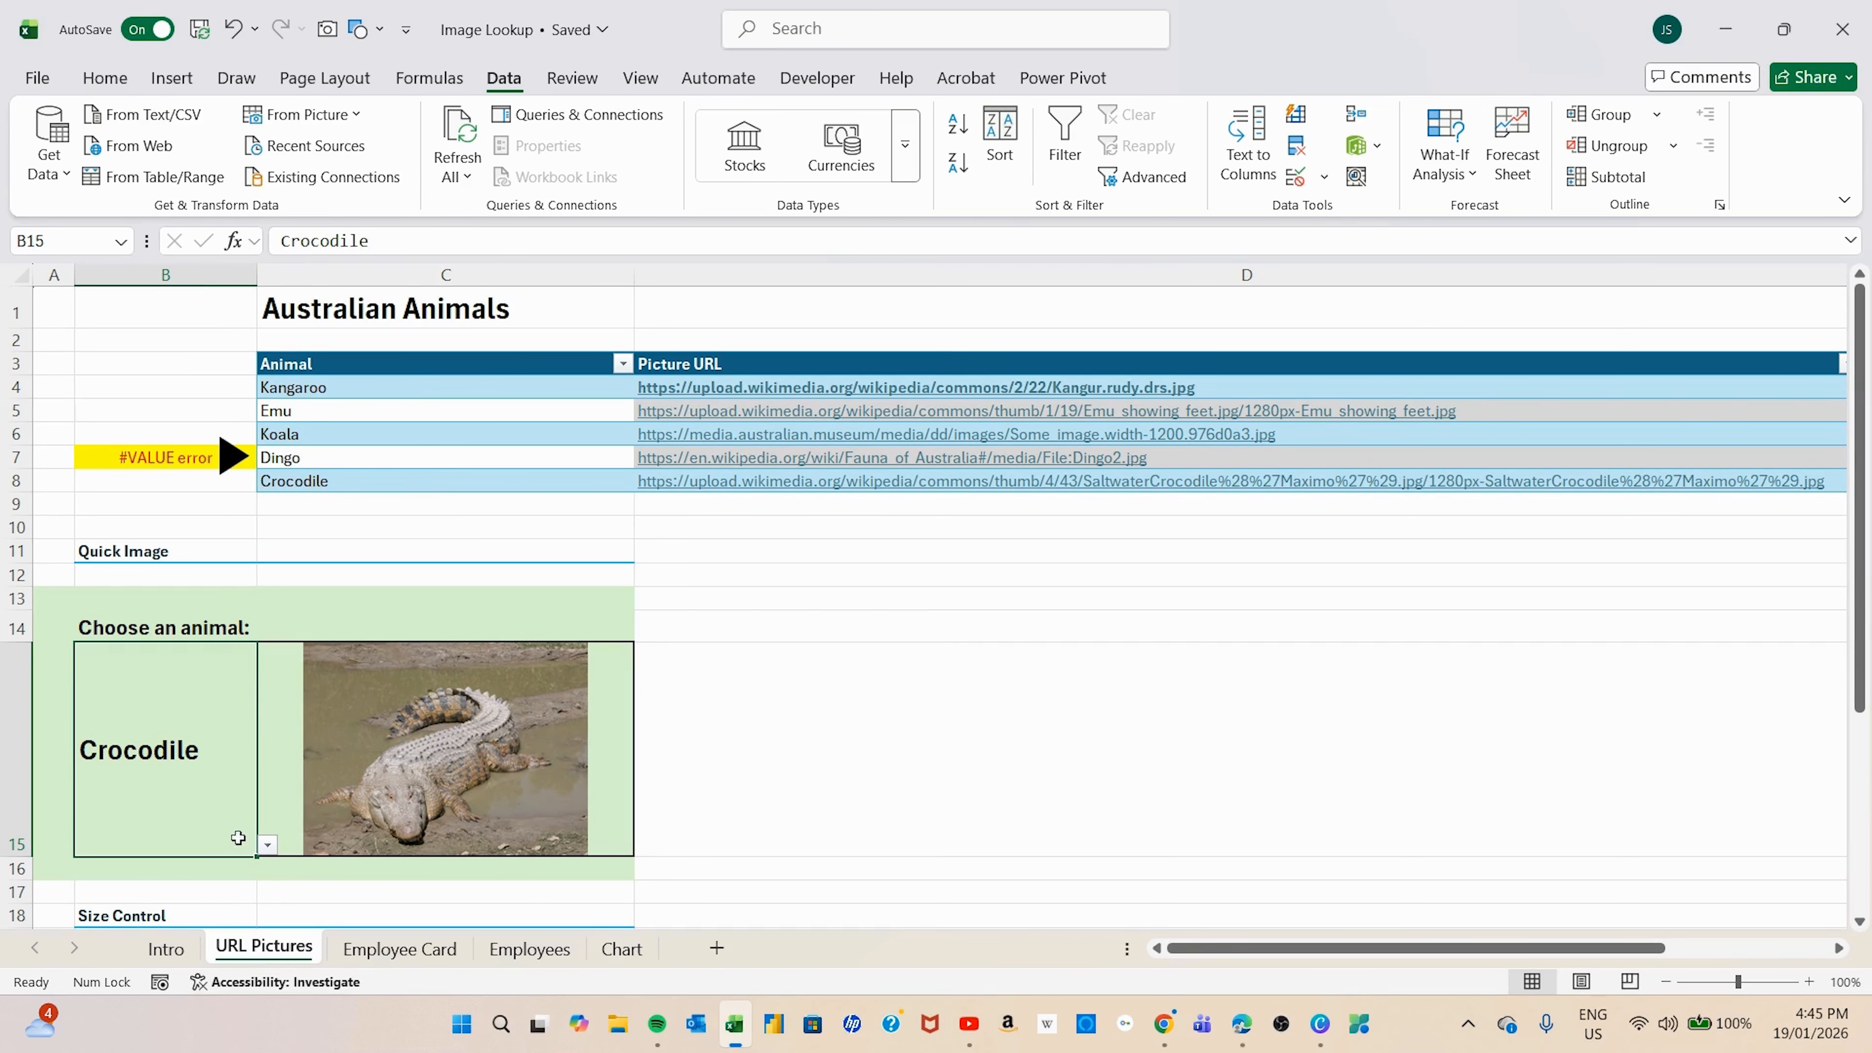
Step: Copy the full picture URL text of the Dingo row from cell D7
{"action": "left_click", "coordinate": [811, 459]}
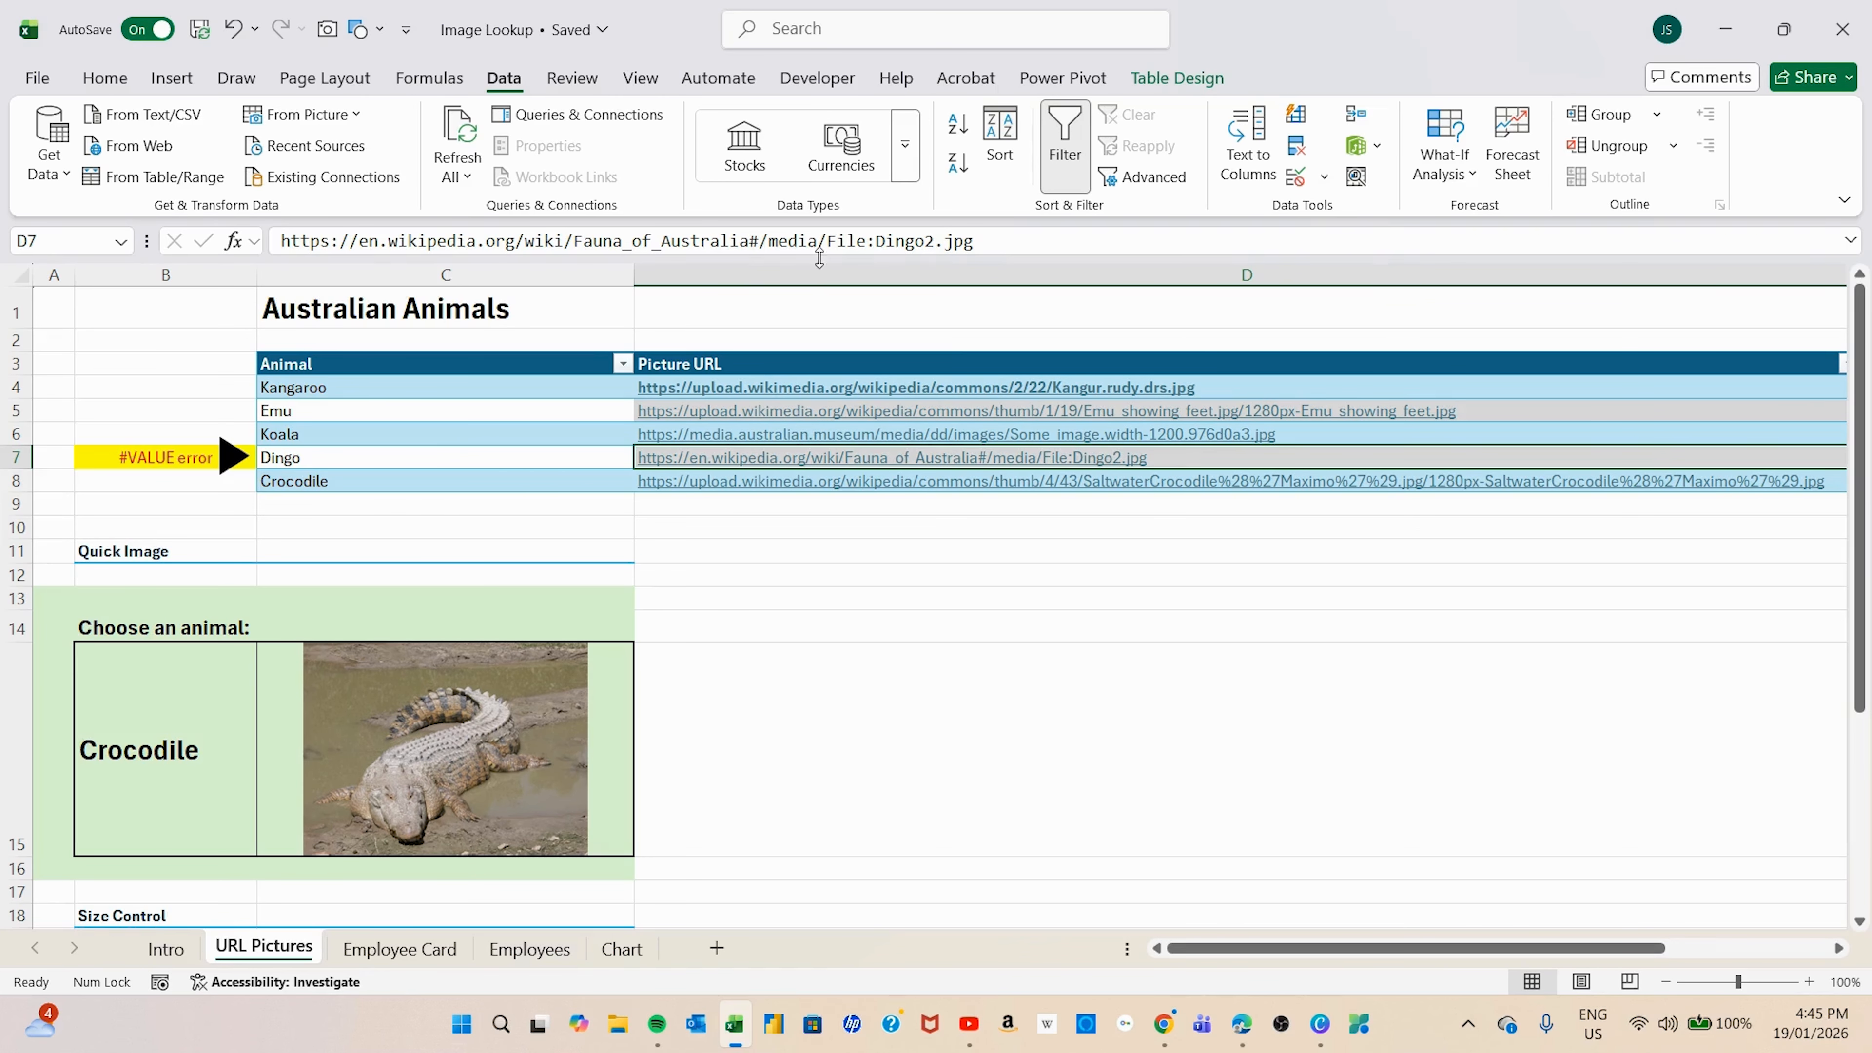
{"action": "left_click_drag", "start_coordinate": [1036, 234], "coordinate": [258, 240]}
{"action": "right_click", "coordinate": [365, 240]}
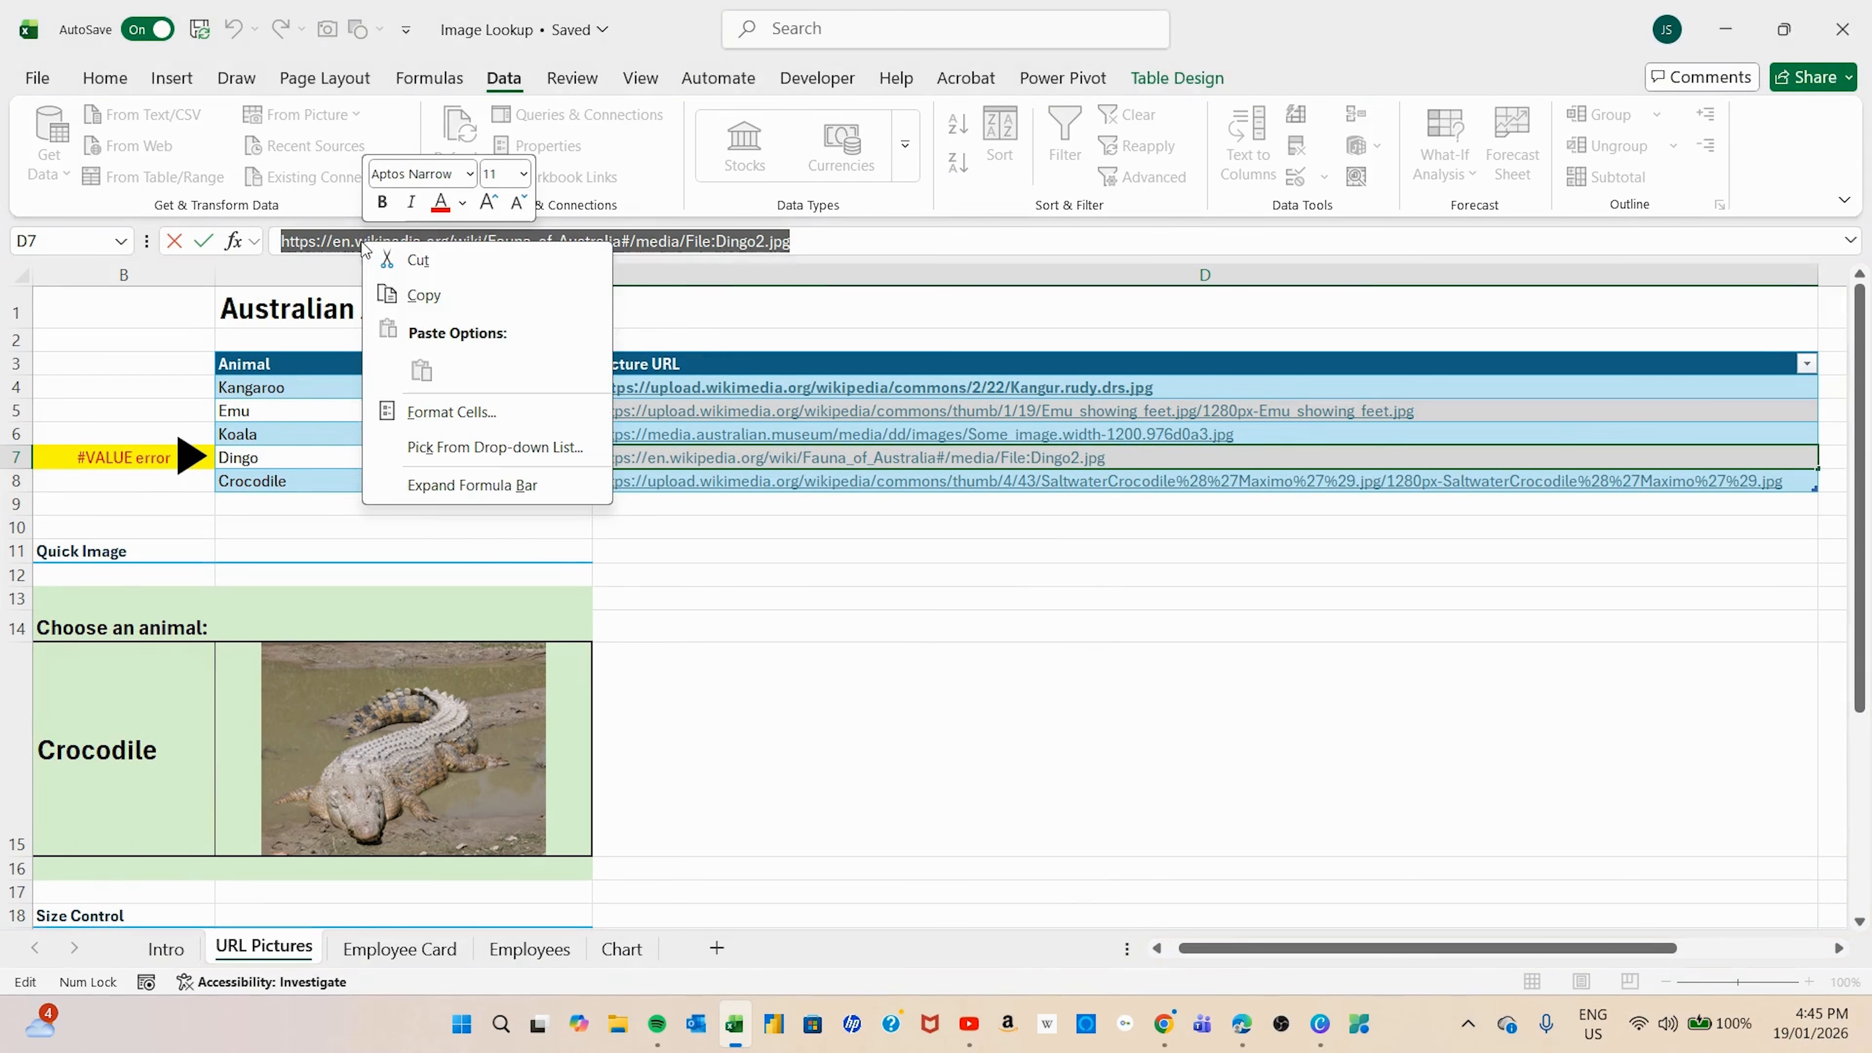
{"action": "left_click", "coordinate": [414, 293]}
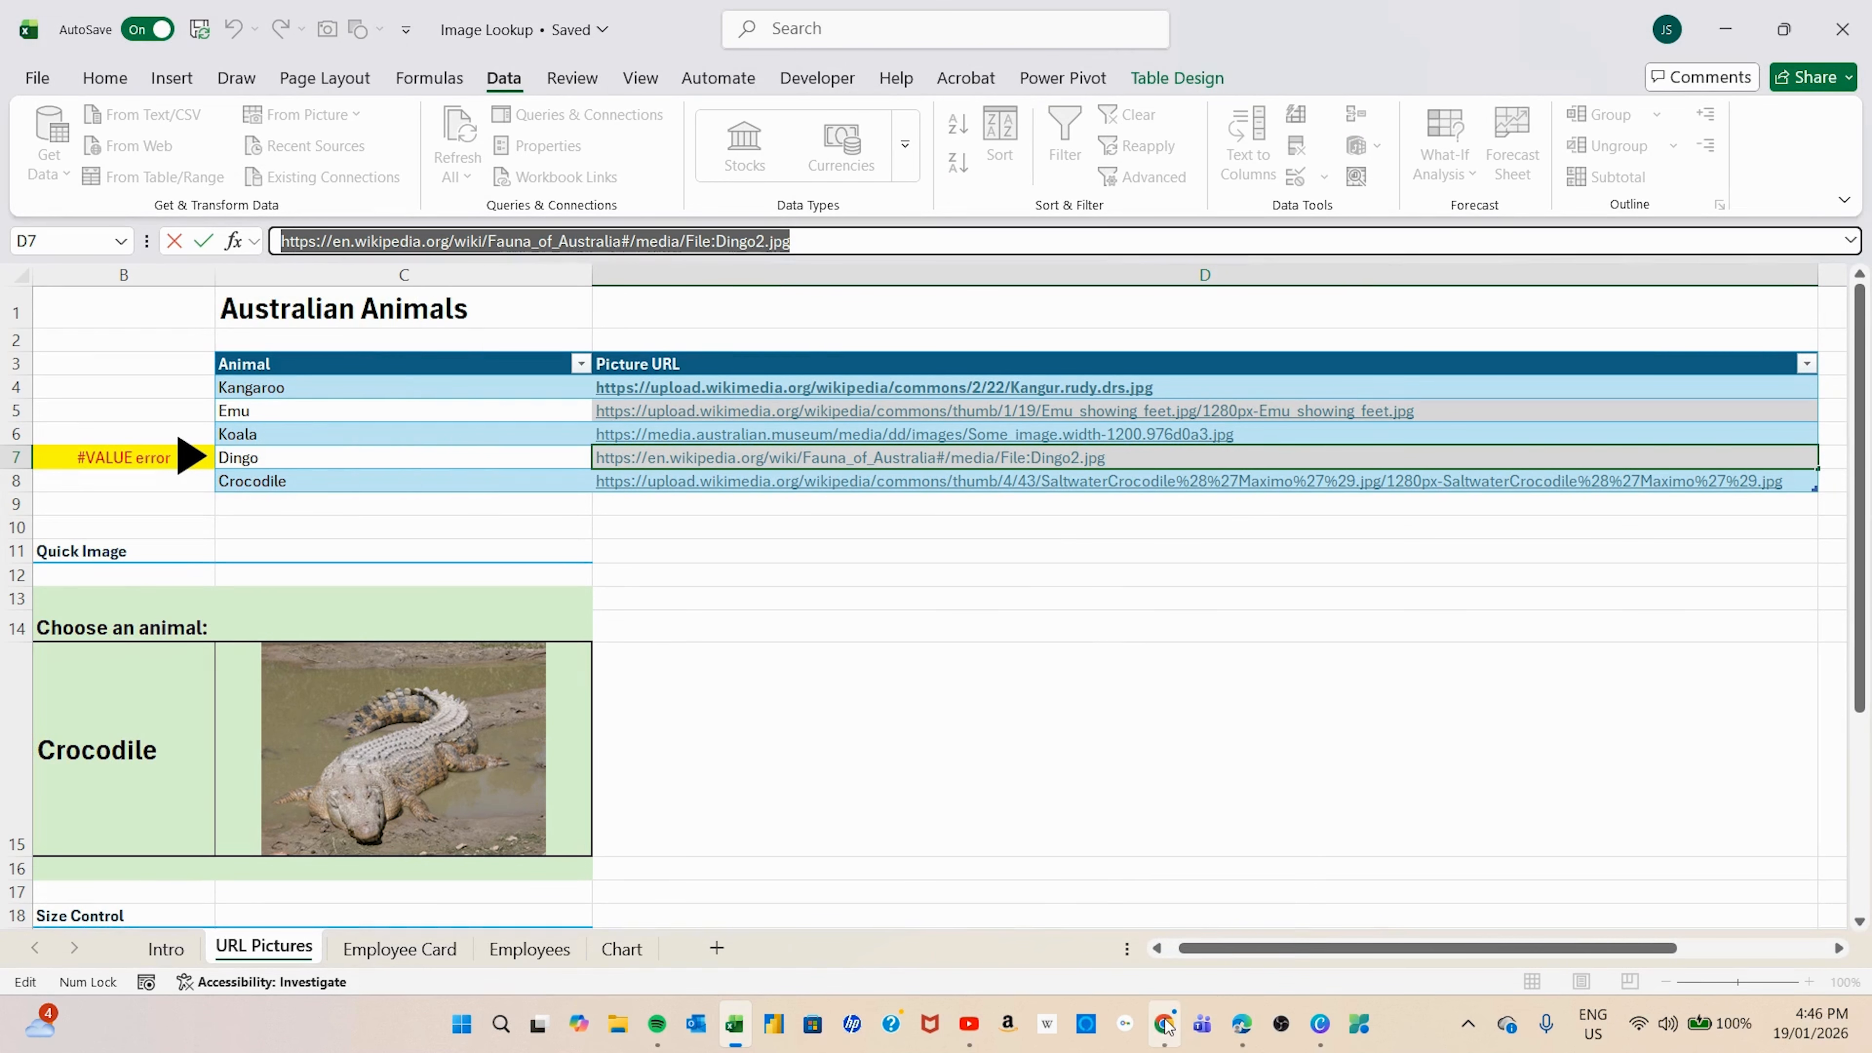
Step: Switch to the Edge window showing the Wikipedia Dugong image and load the copied Dingo2.jpg address there
{"action": "mouse_move", "coordinate": [1167, 1029]}
{"action": "mouse_move", "coordinate": [1242, 1032]}
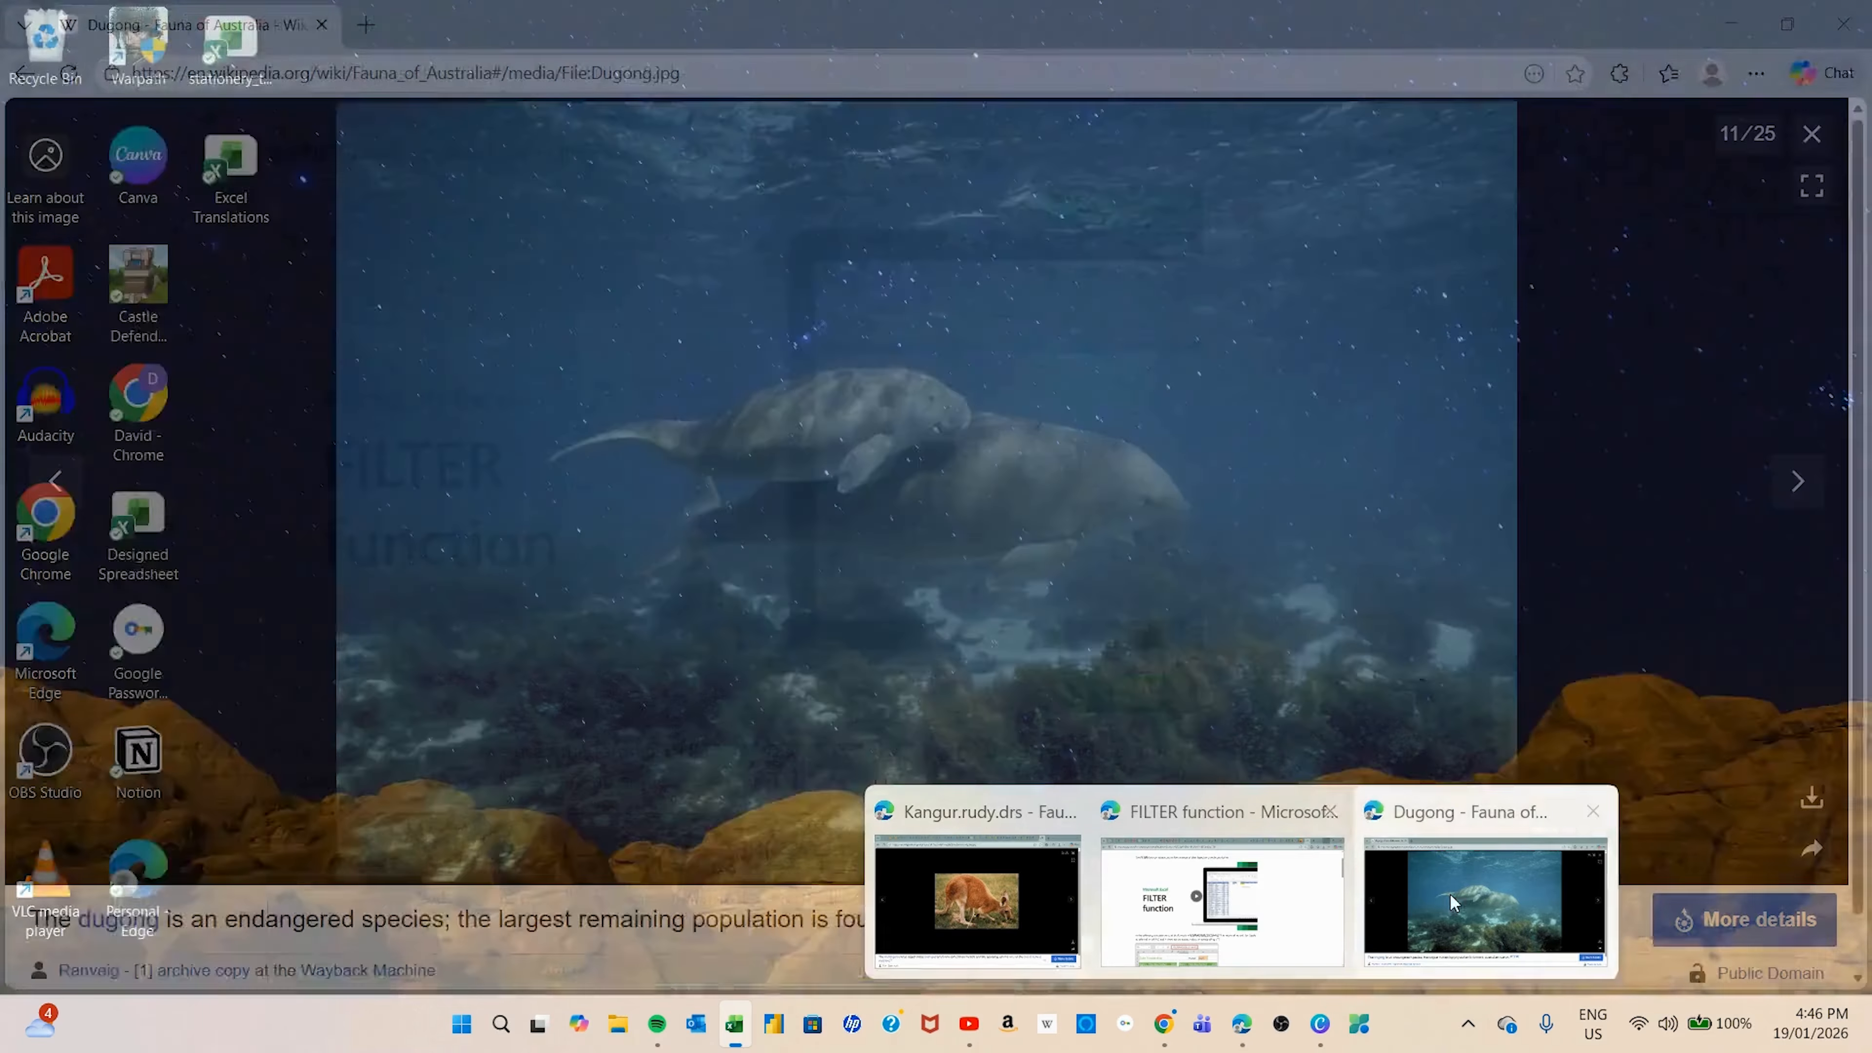
{"action": "left_click", "coordinate": [1450, 892]}
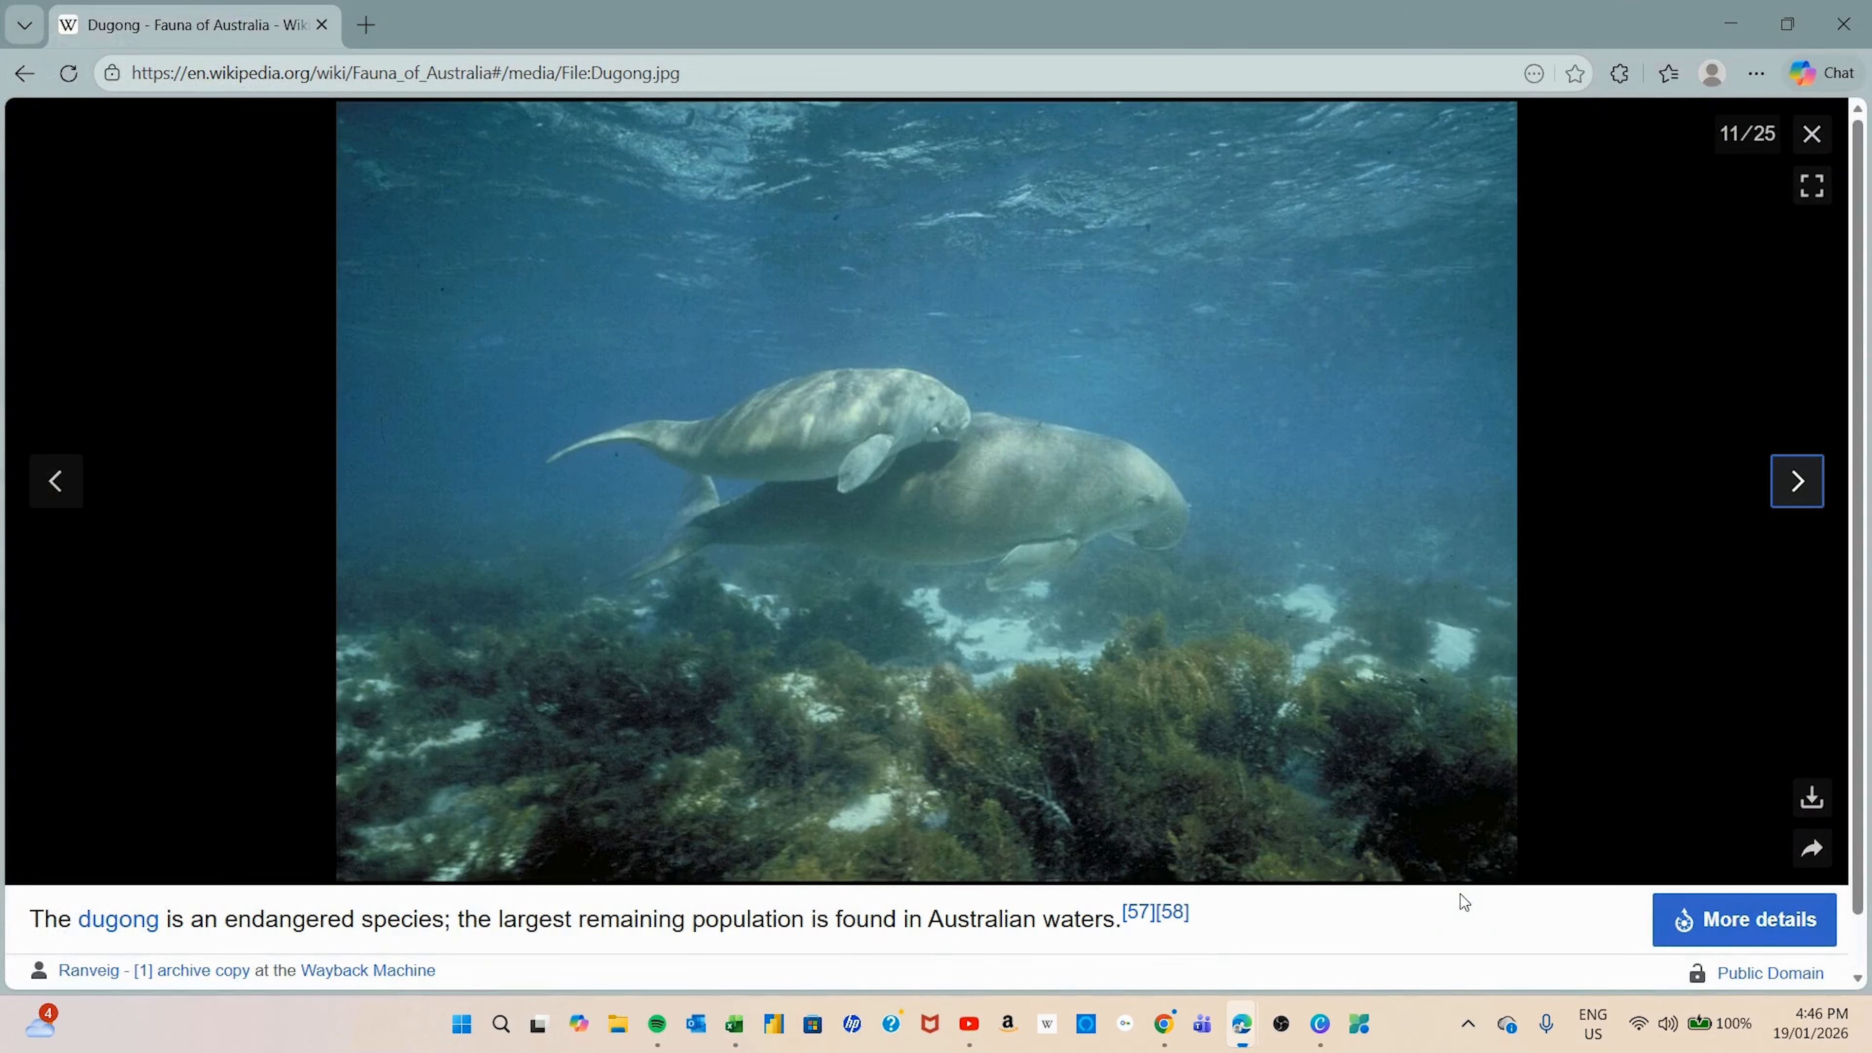
{"action": "left_click", "coordinate": [400, 80]}
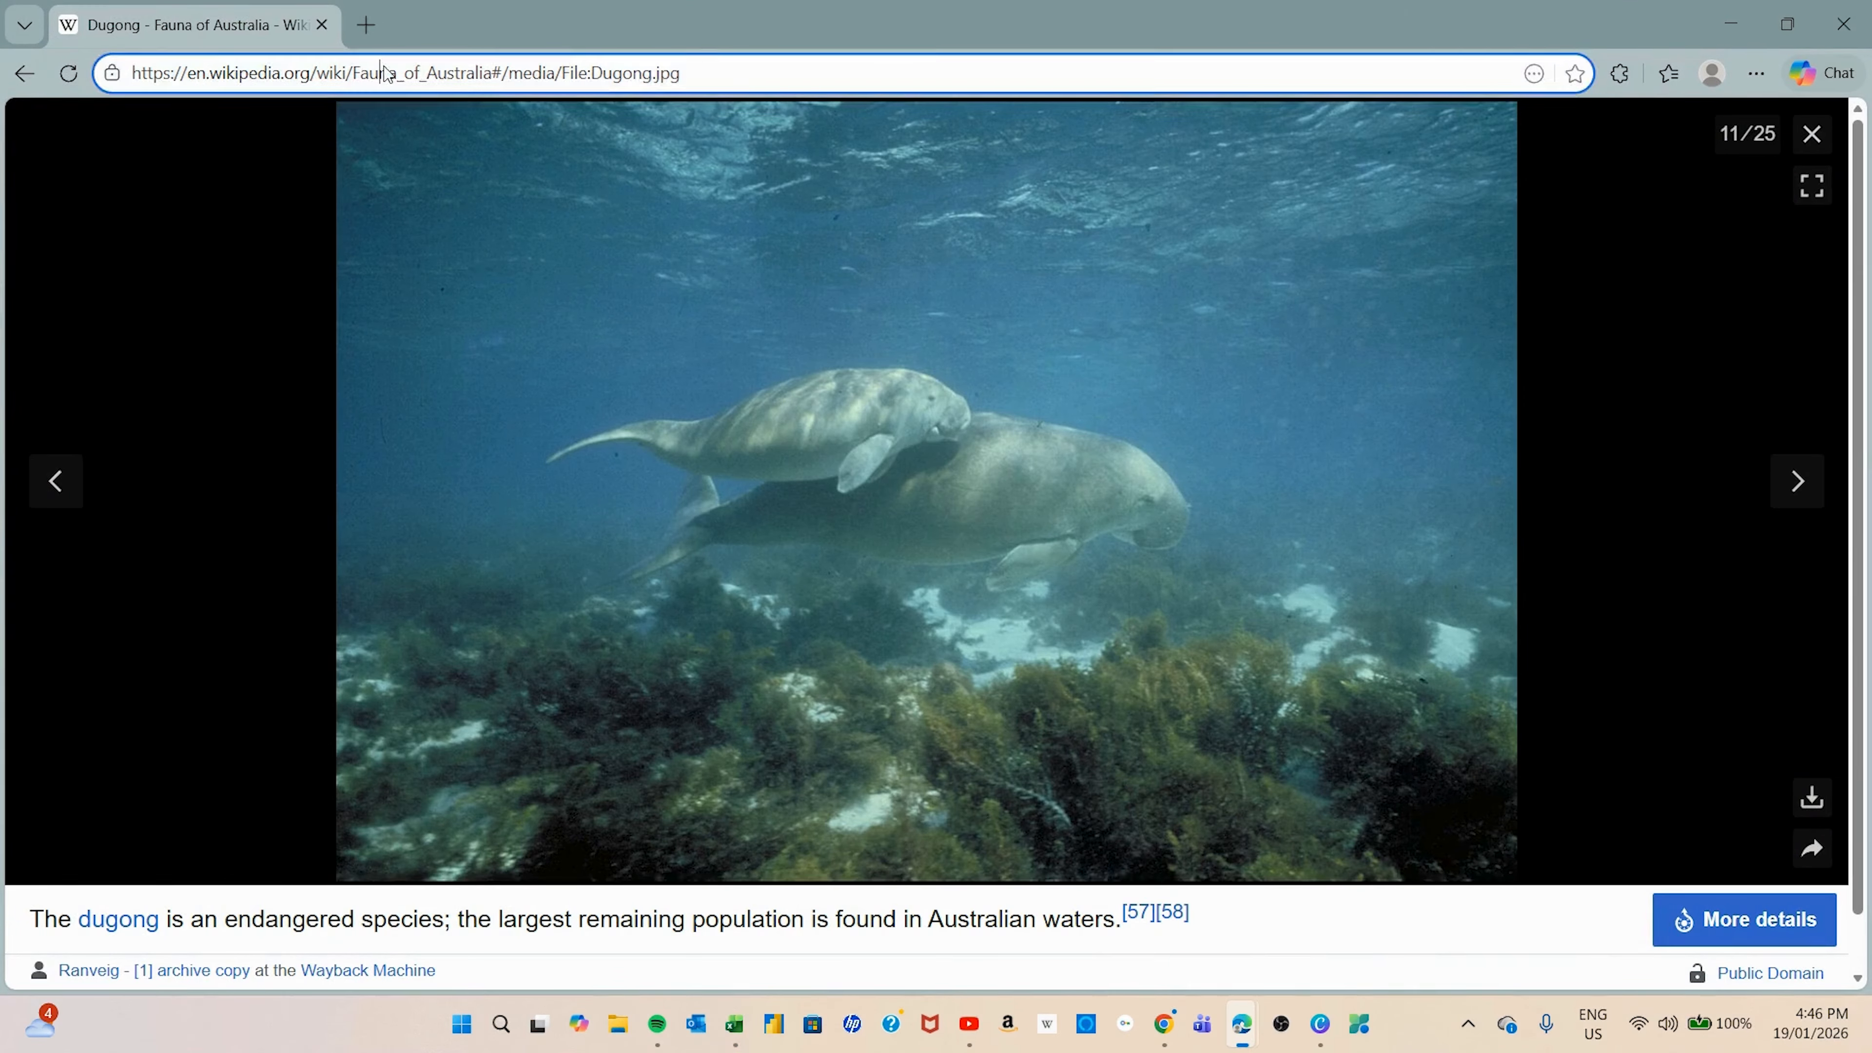
{"action": "key", "text": "ctrl+v"}
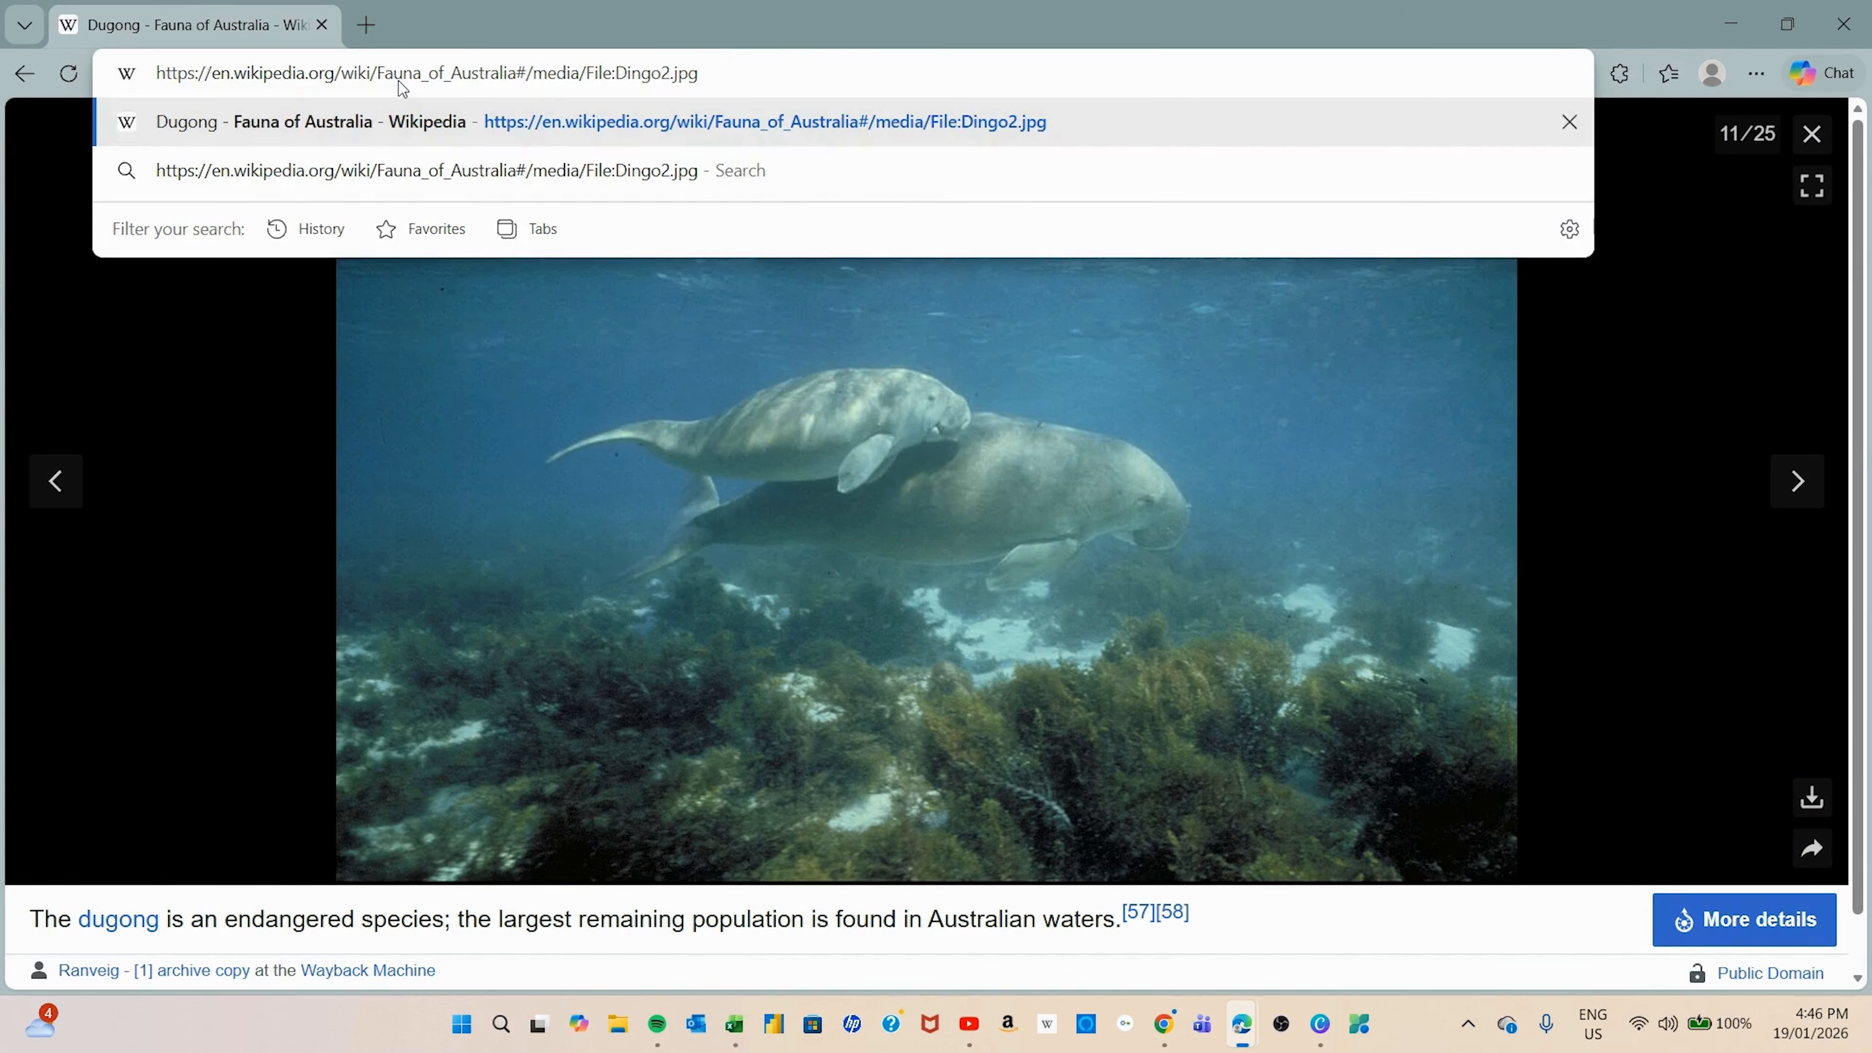
{"action": "key", "text": "Return"}
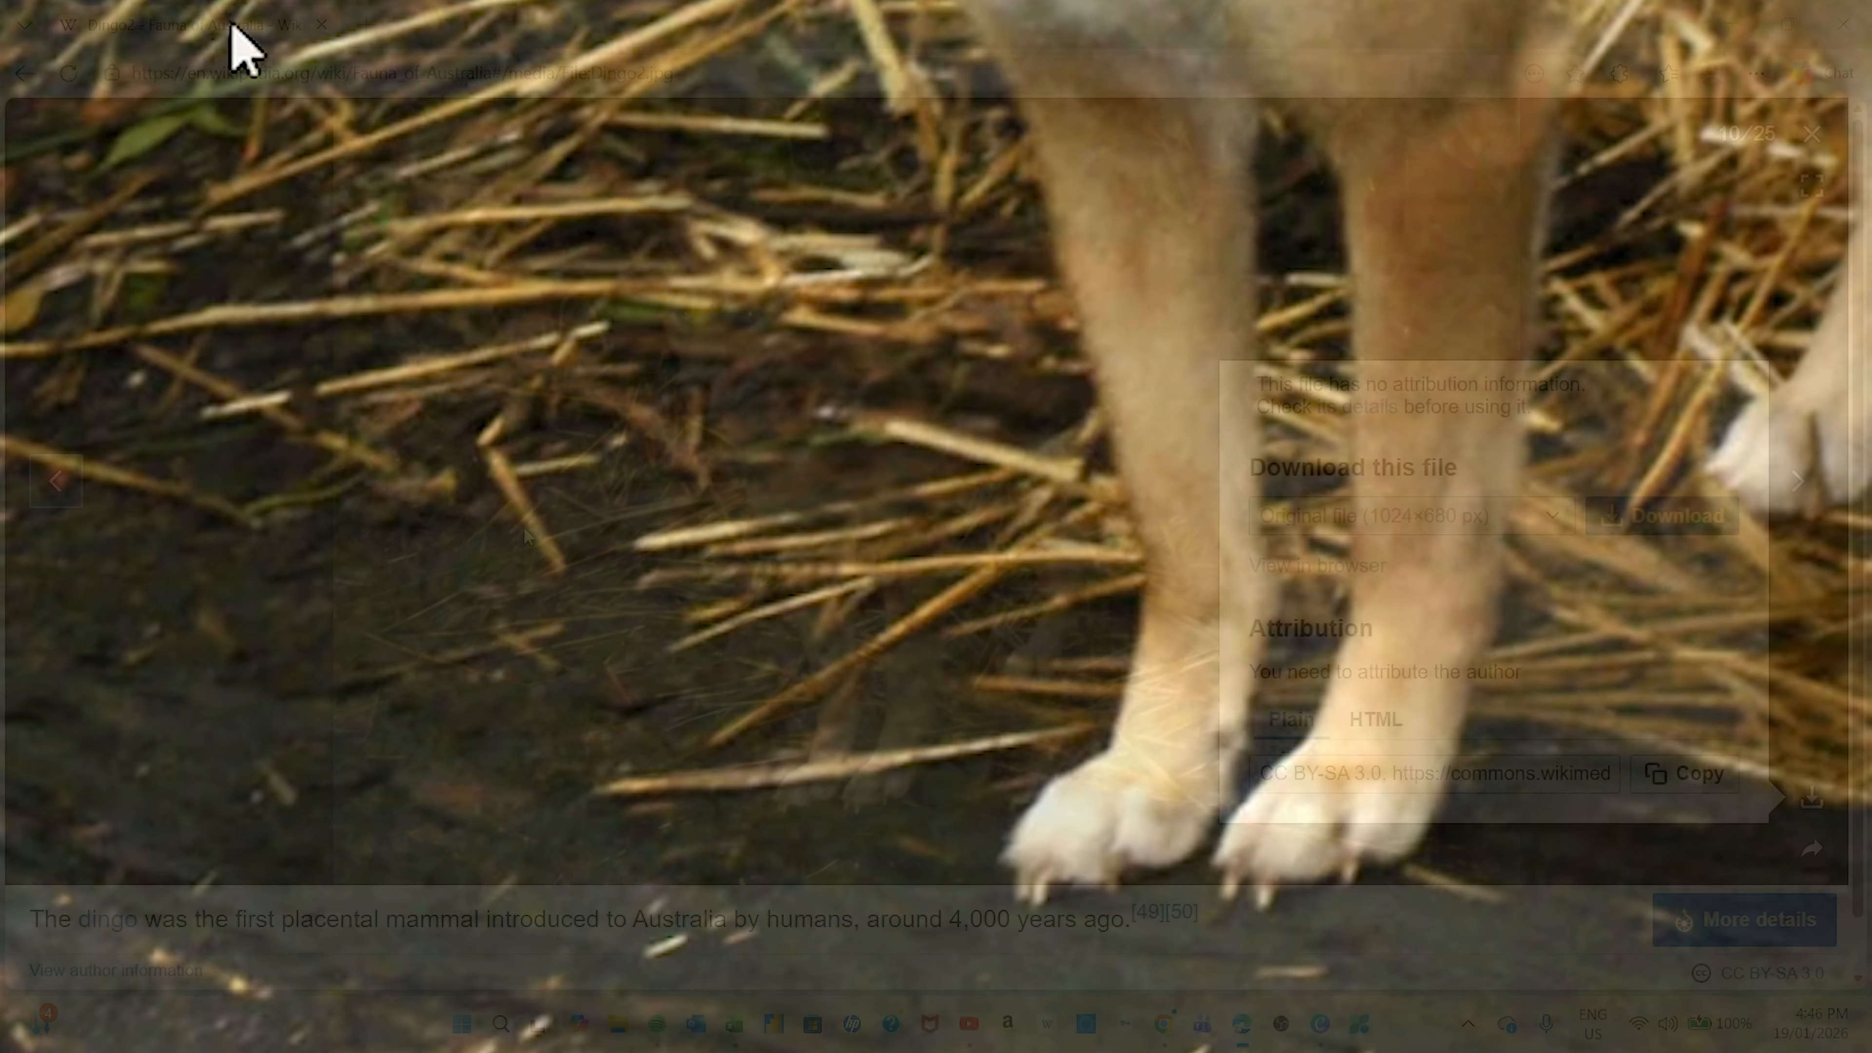
{"action": "right_click", "coordinate": [511, 528]}
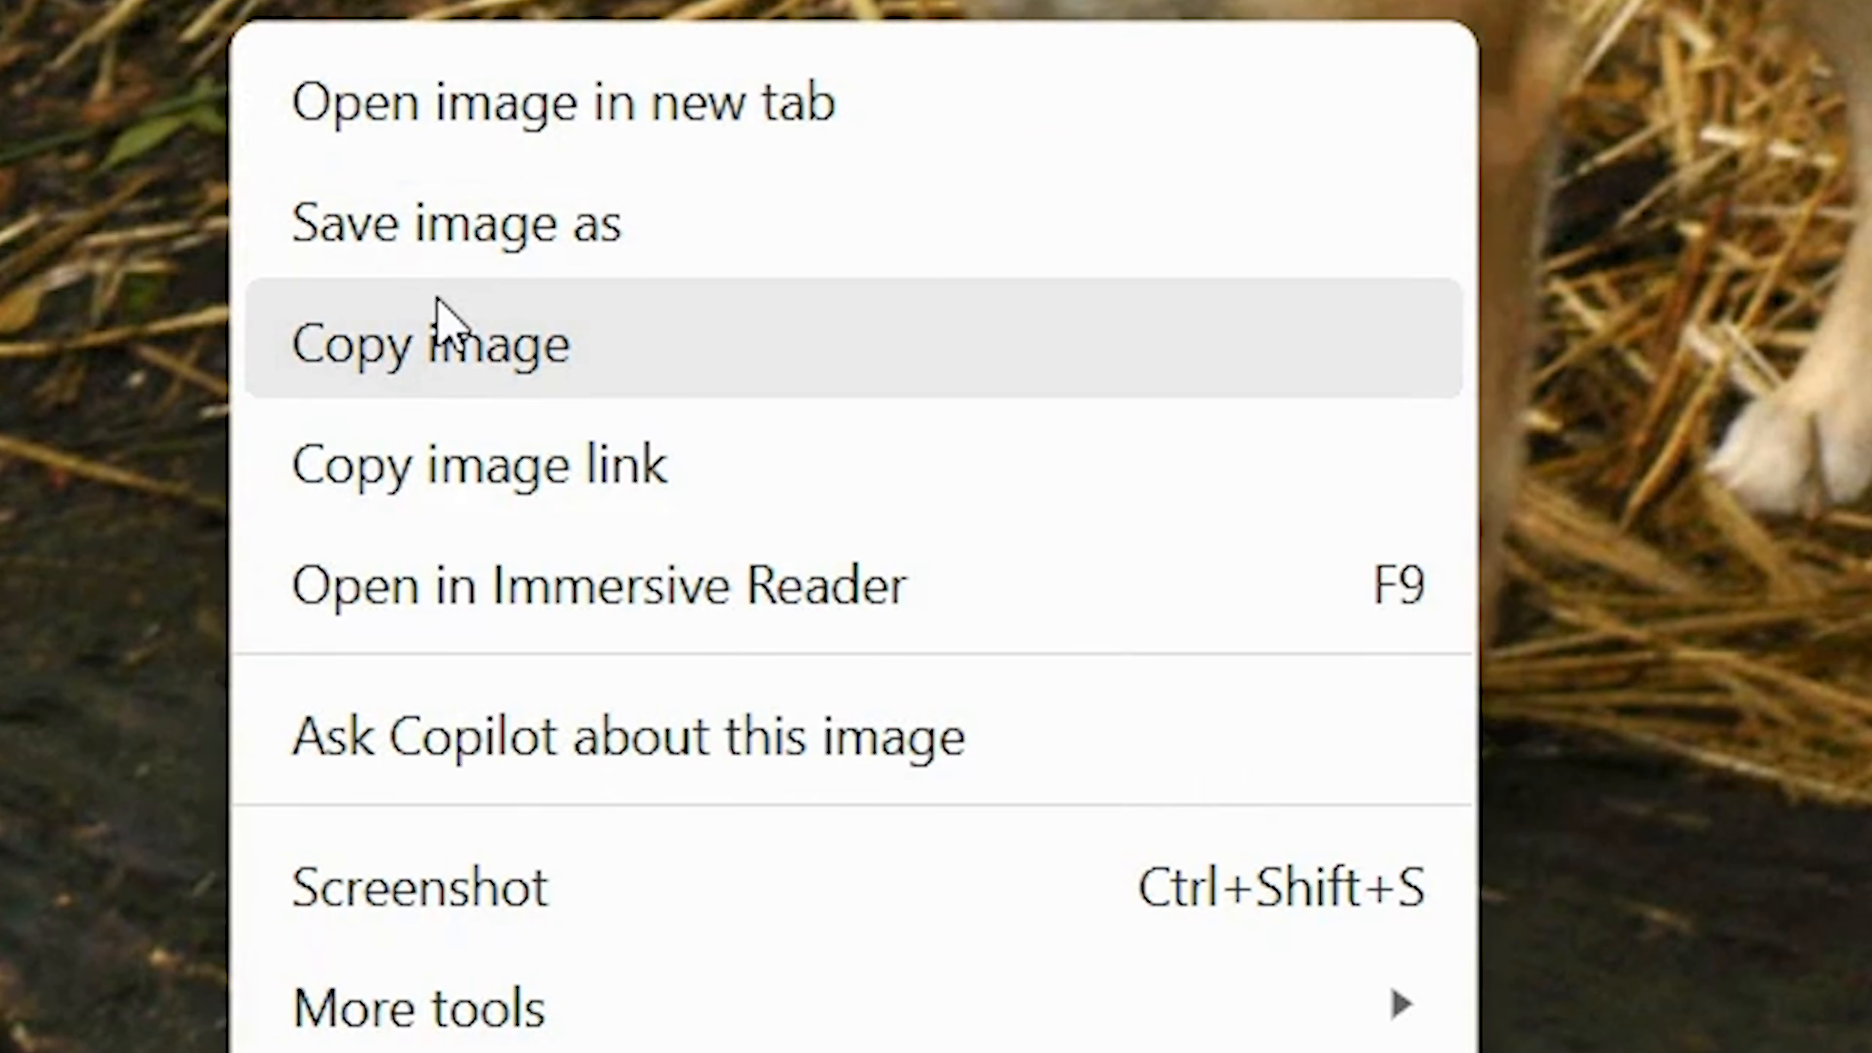
{"action": "left_click", "coordinate": [374, 488]}
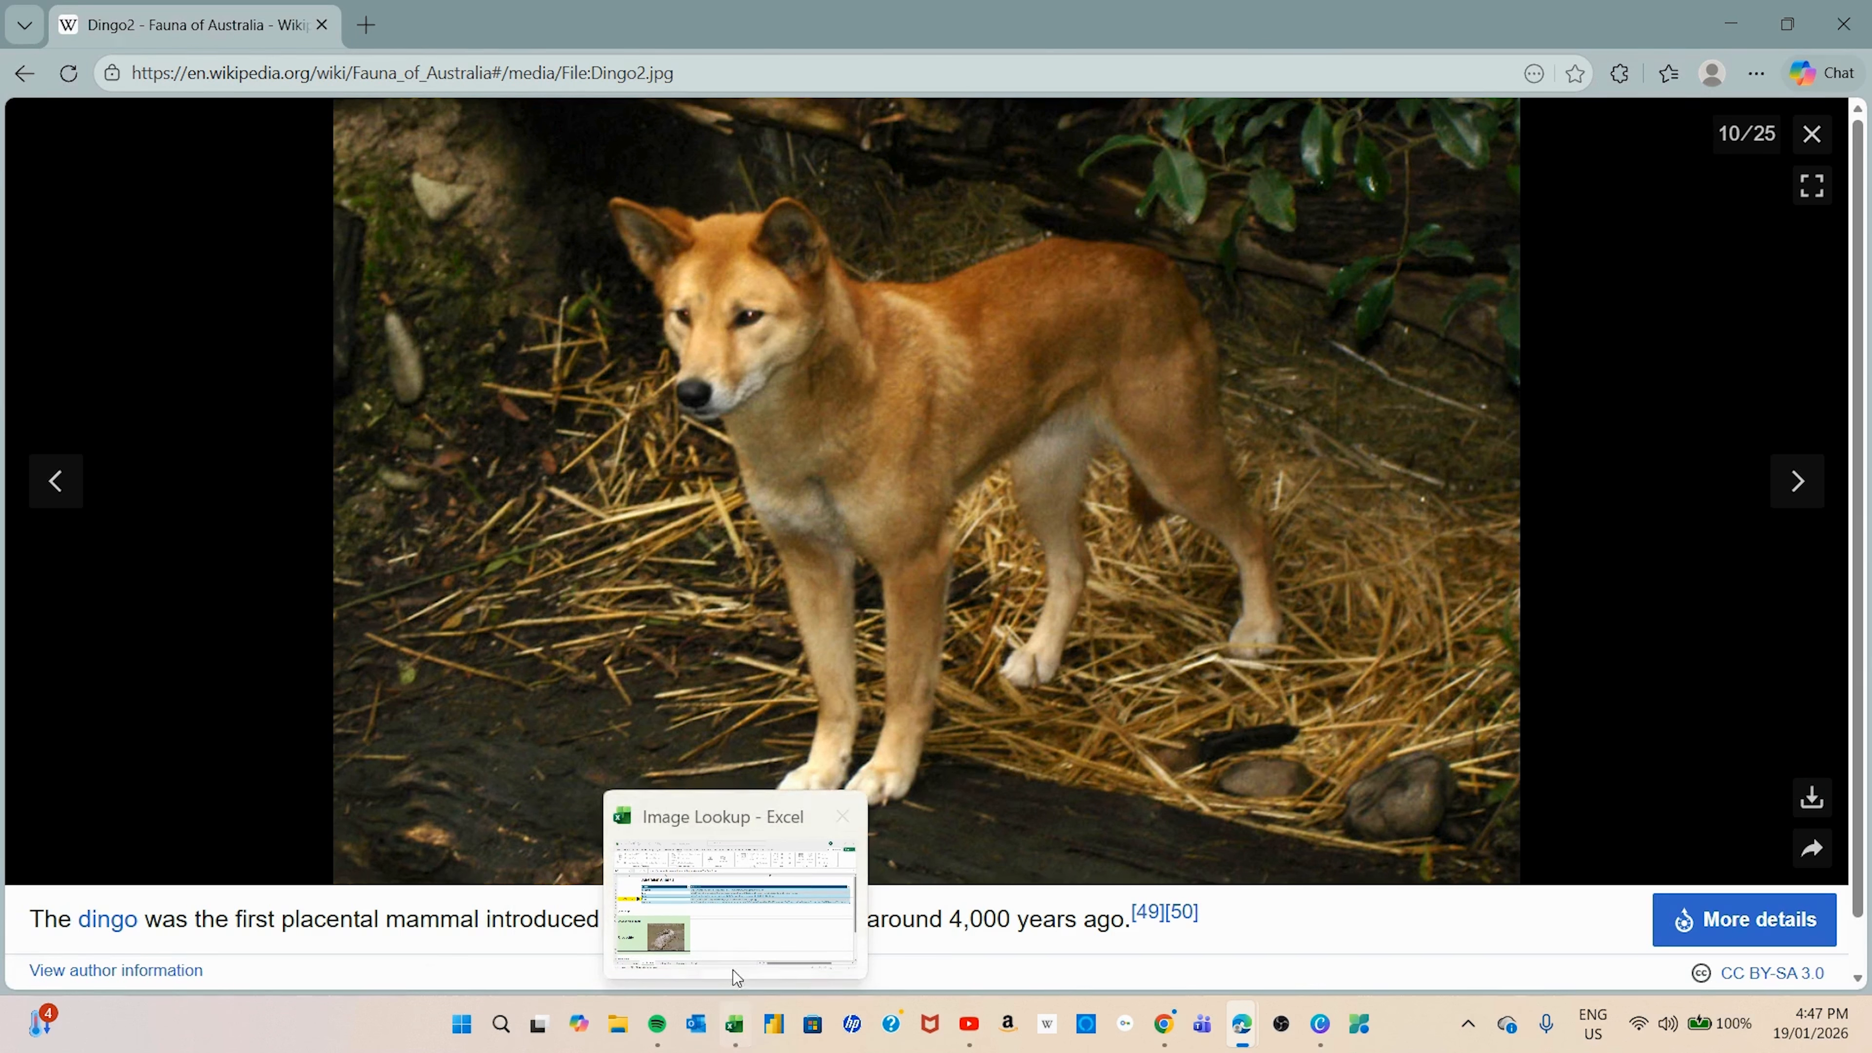
{"action": "left_click", "coordinate": [736, 970]}
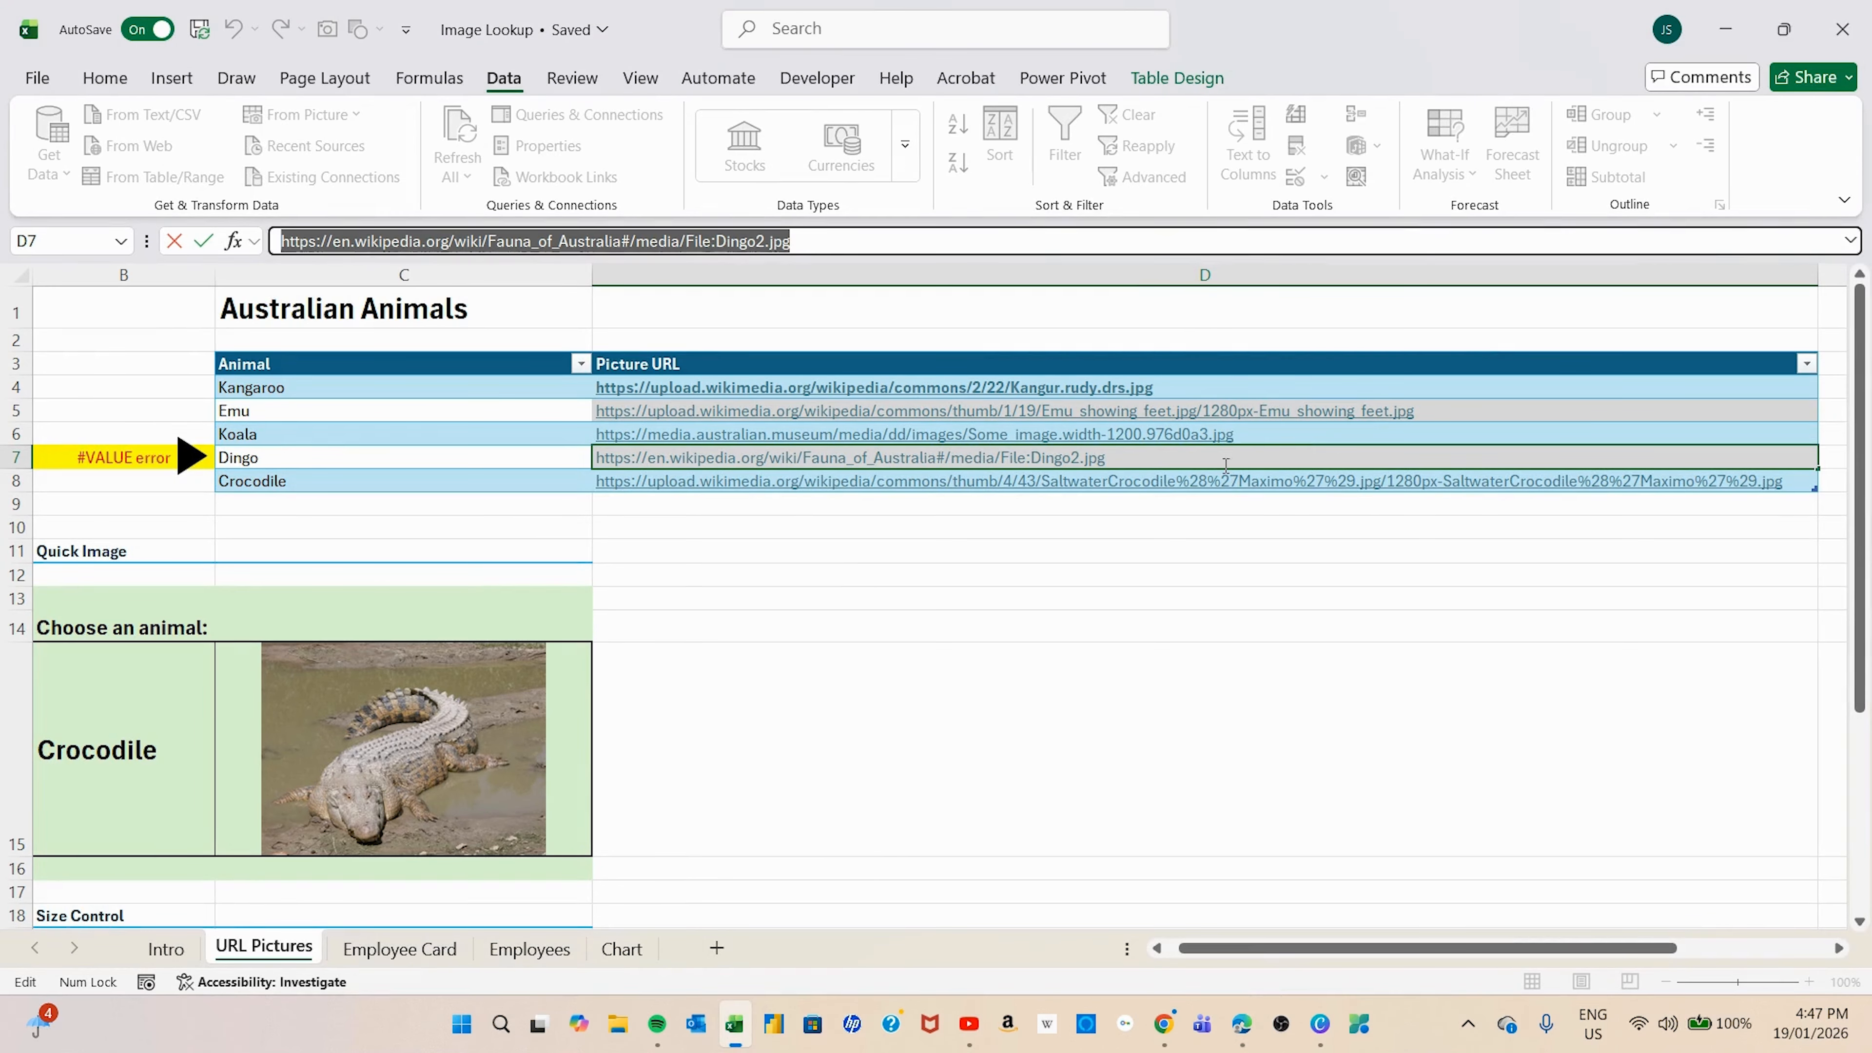
{"action": "right_click", "coordinate": [658, 240]}
{"action": "left_click", "coordinate": [711, 366]}
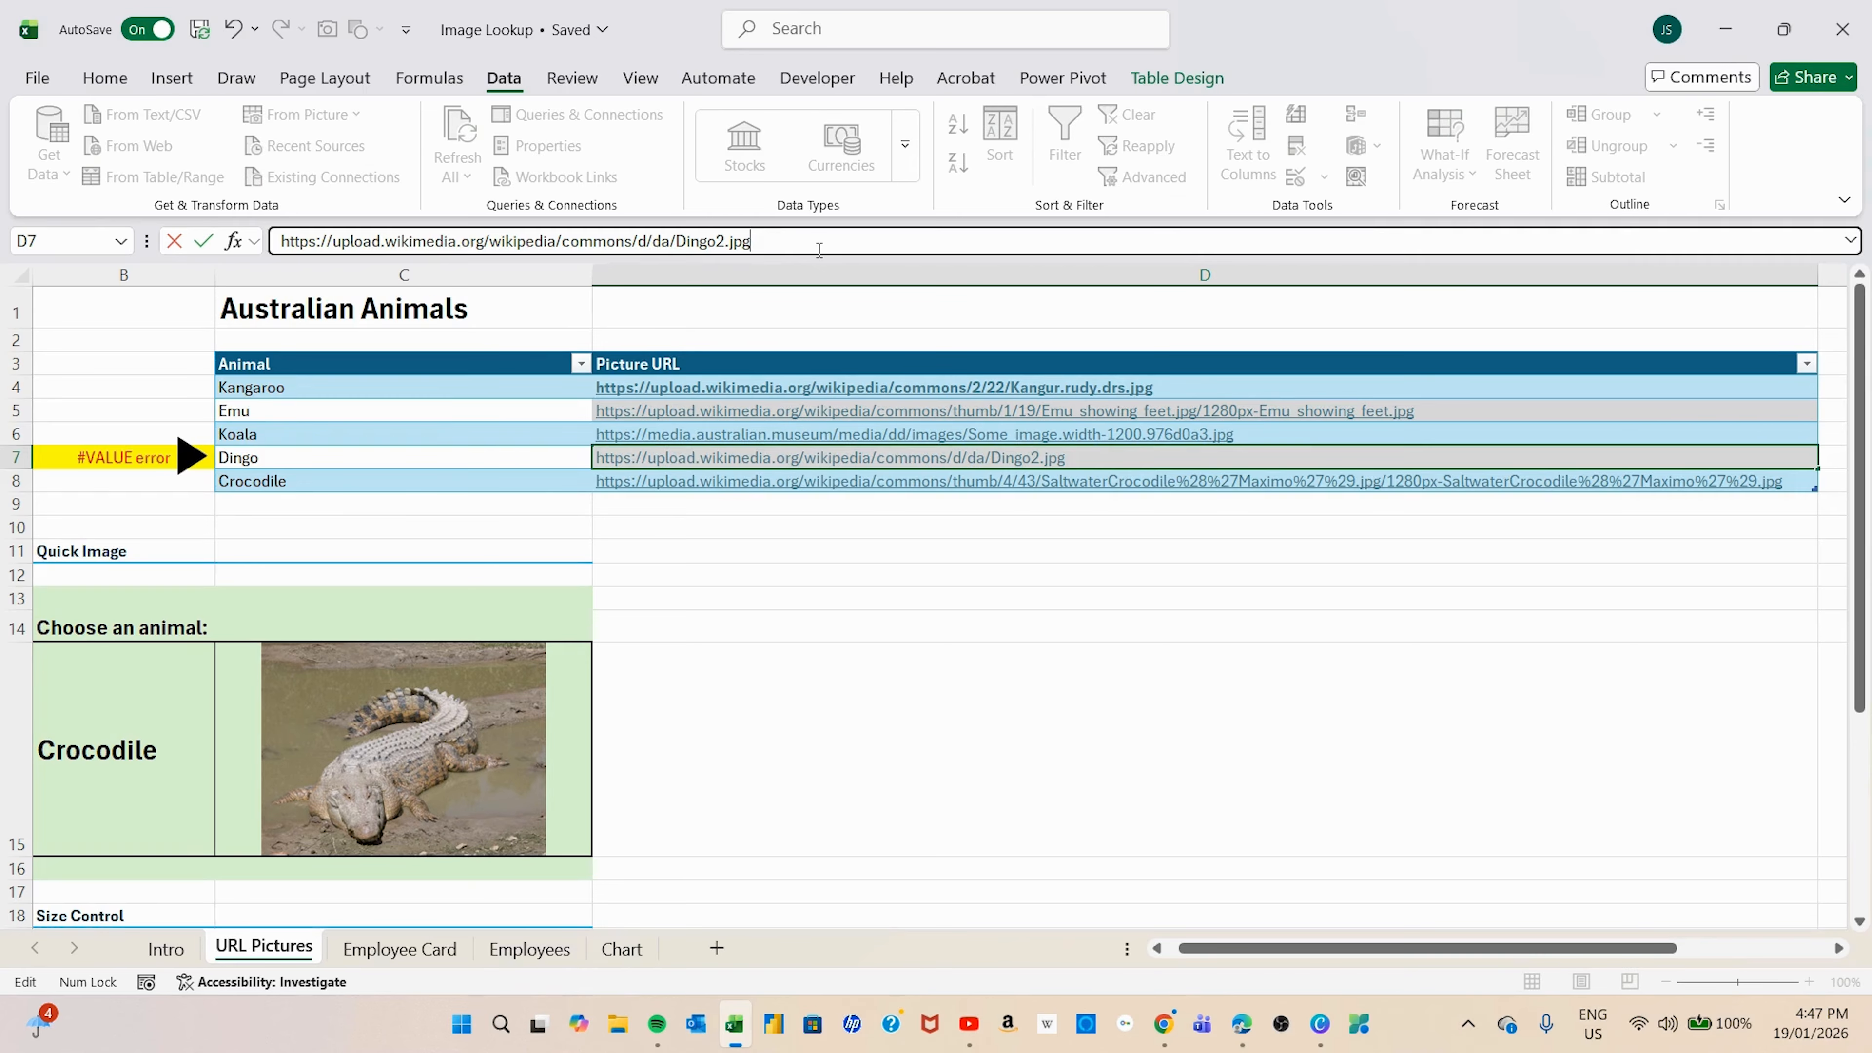
{"action": "key", "text": "Return"}
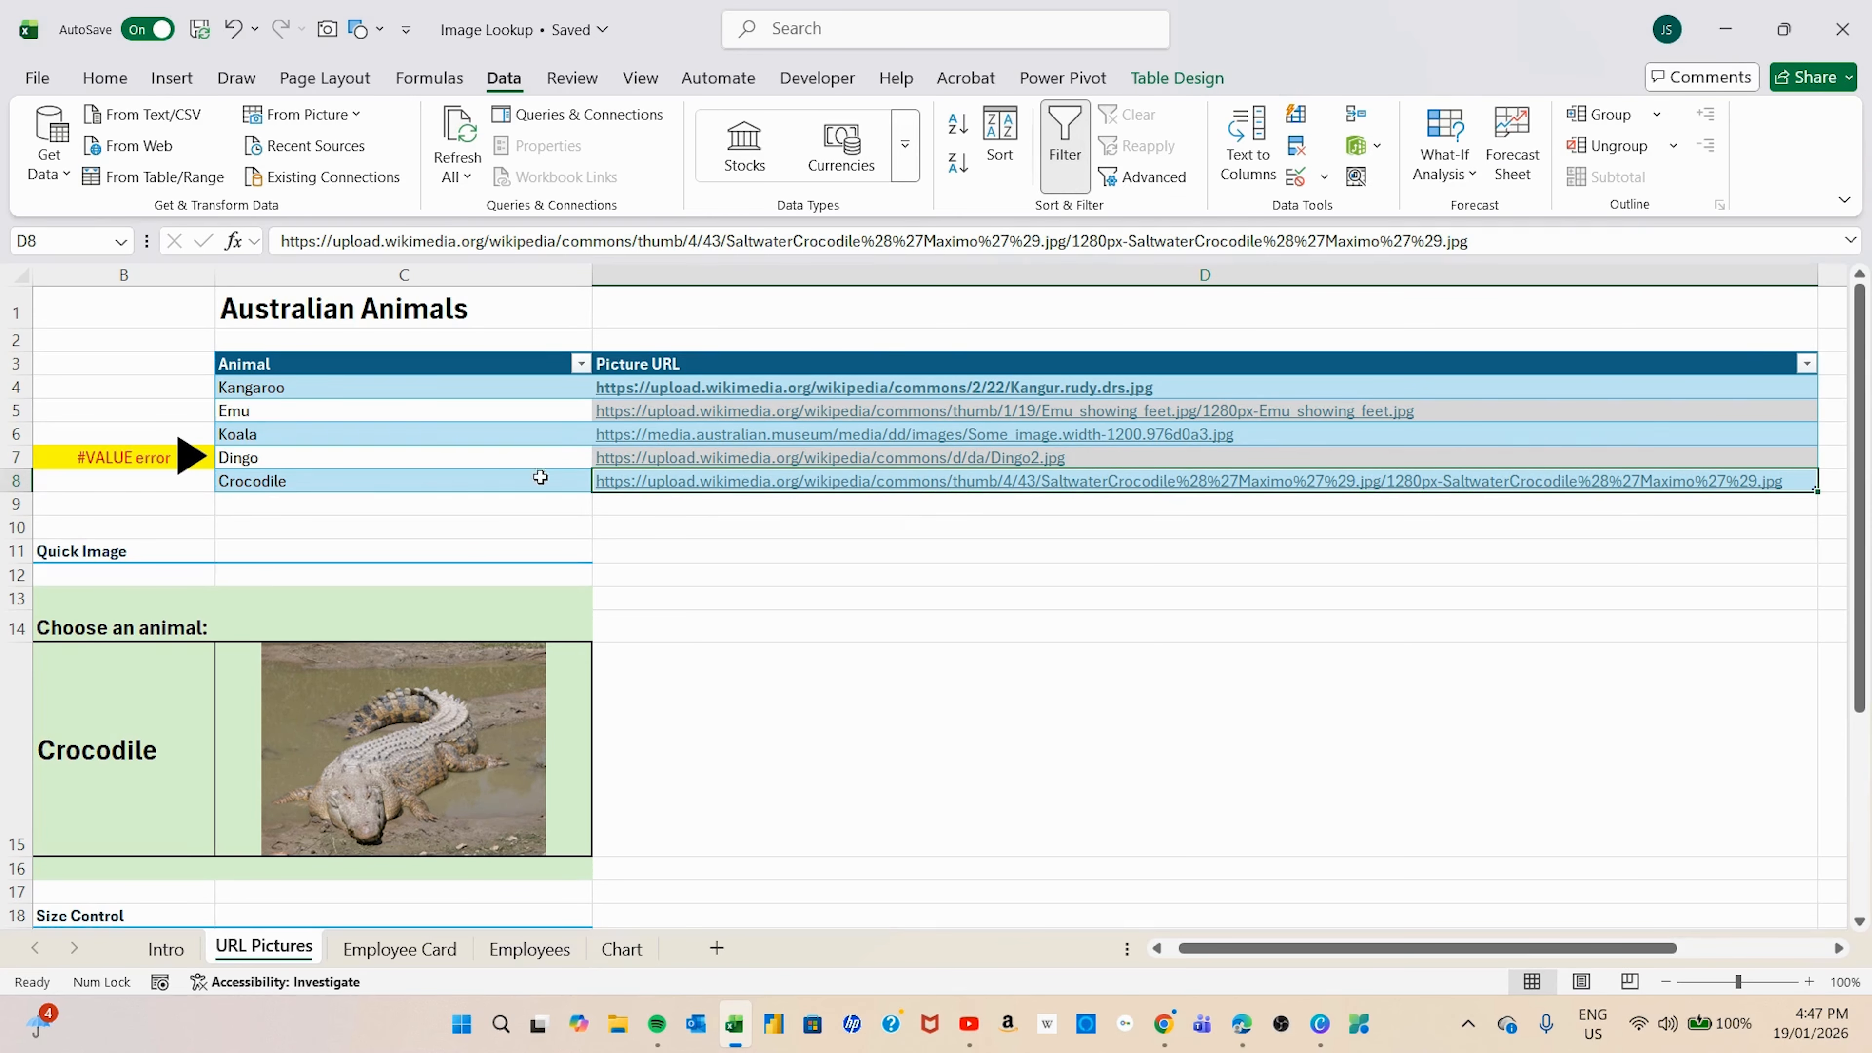
Step: Choose Dingo from the animal dropdown in B15 to test the replaced picture URL
{"action": "left_click", "coordinate": [177, 792]}
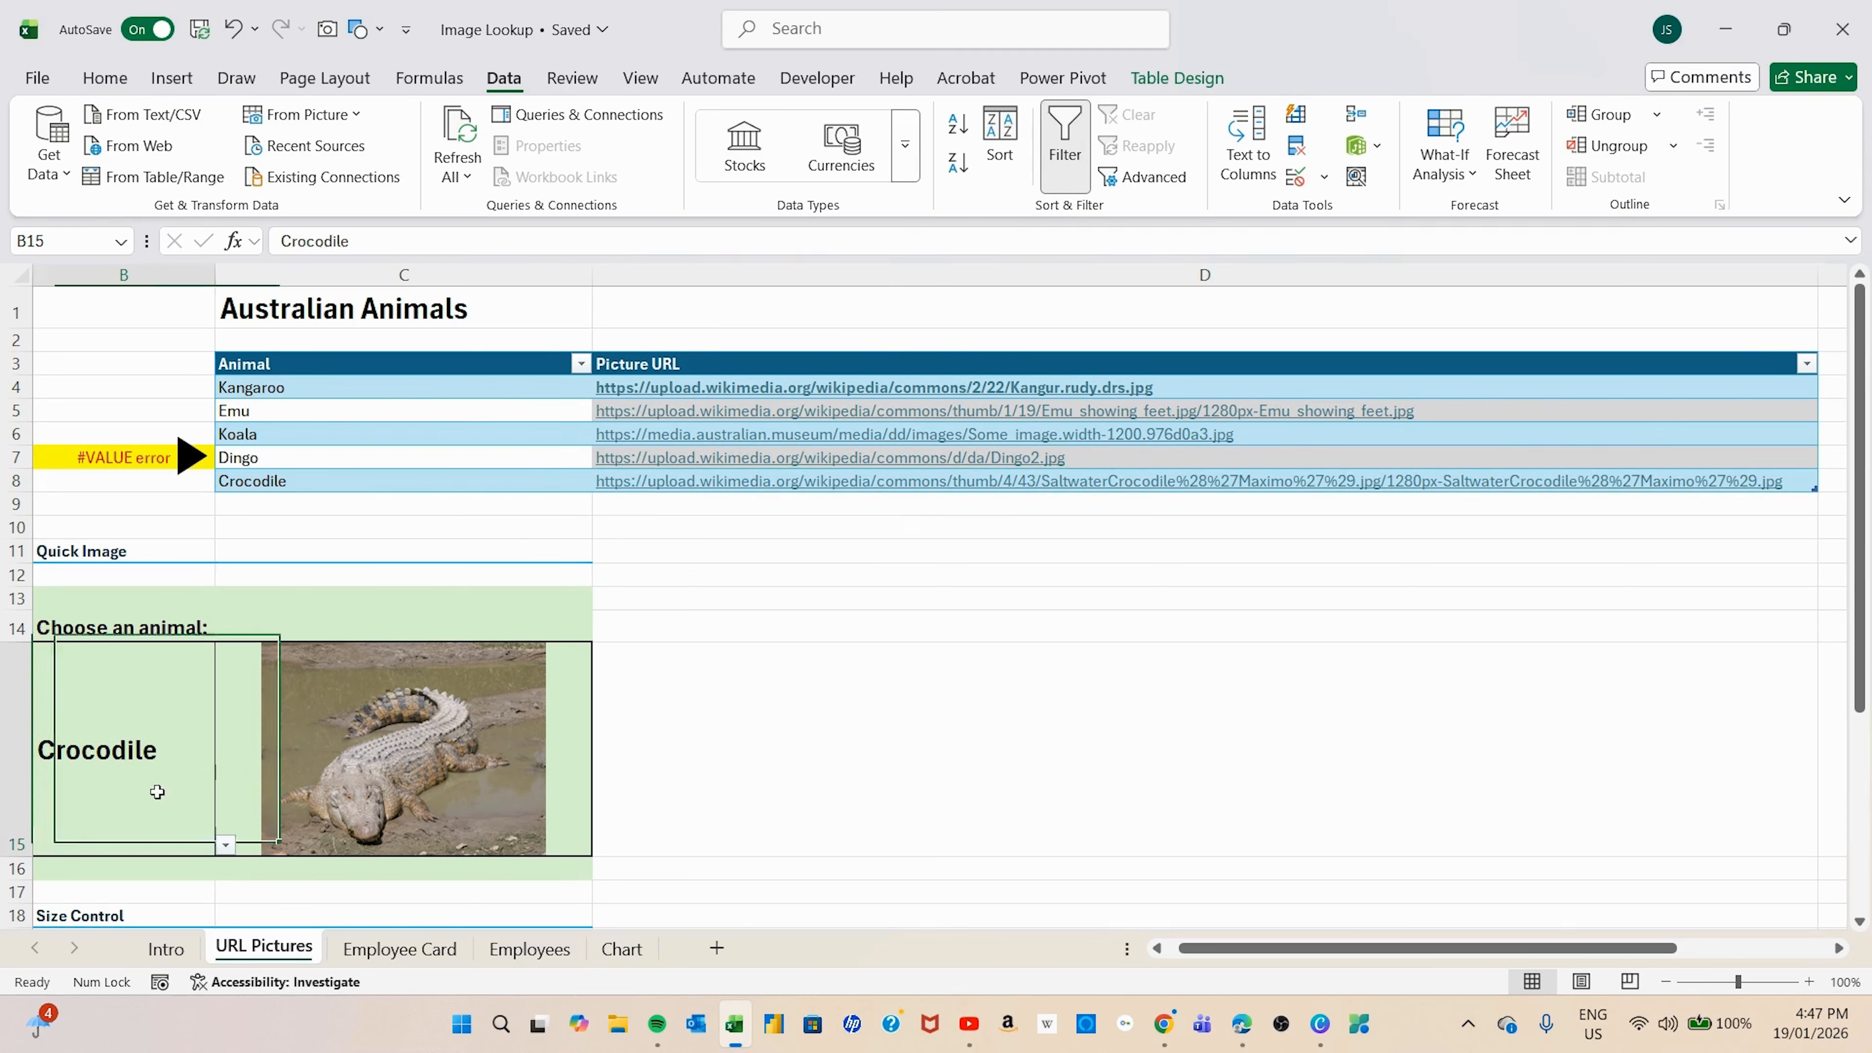
{"action": "left_click", "coordinate": [226, 845]}
{"action": "left_click", "coordinate": [162, 931]}
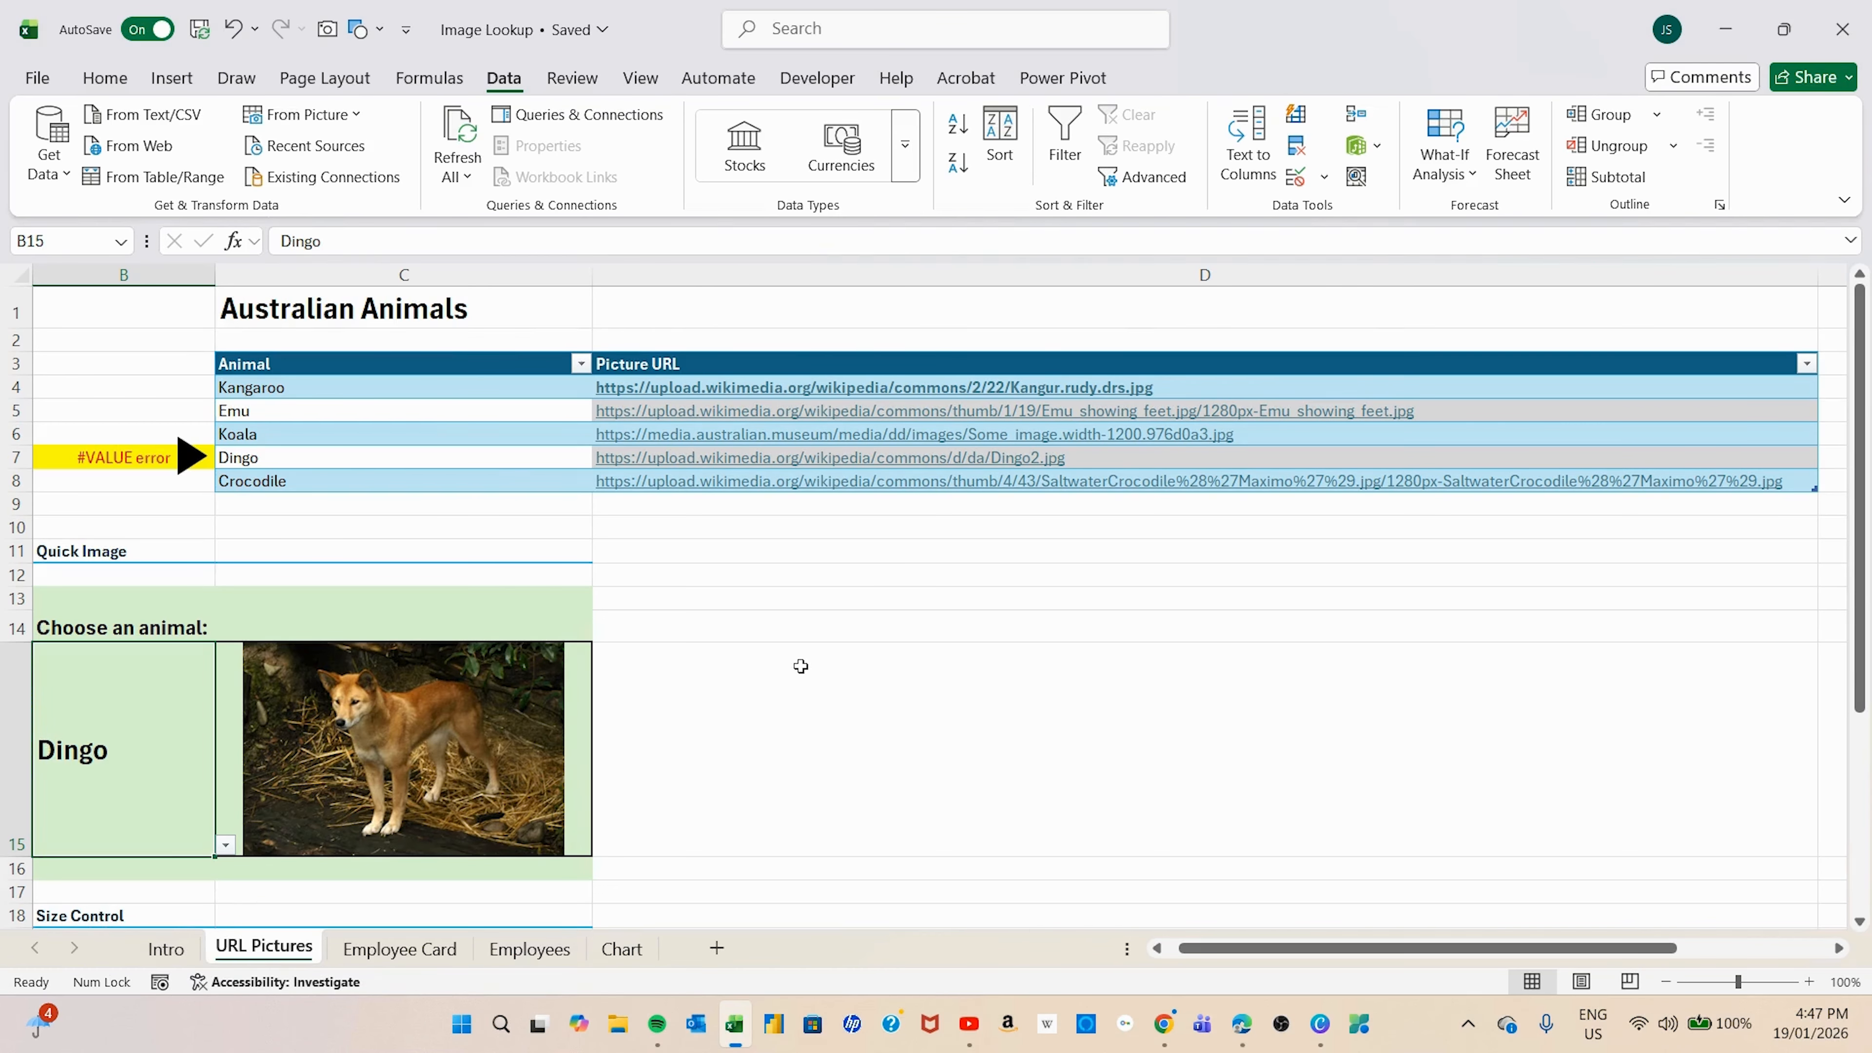
{"action": "left_click", "coordinate": [121, 461]}
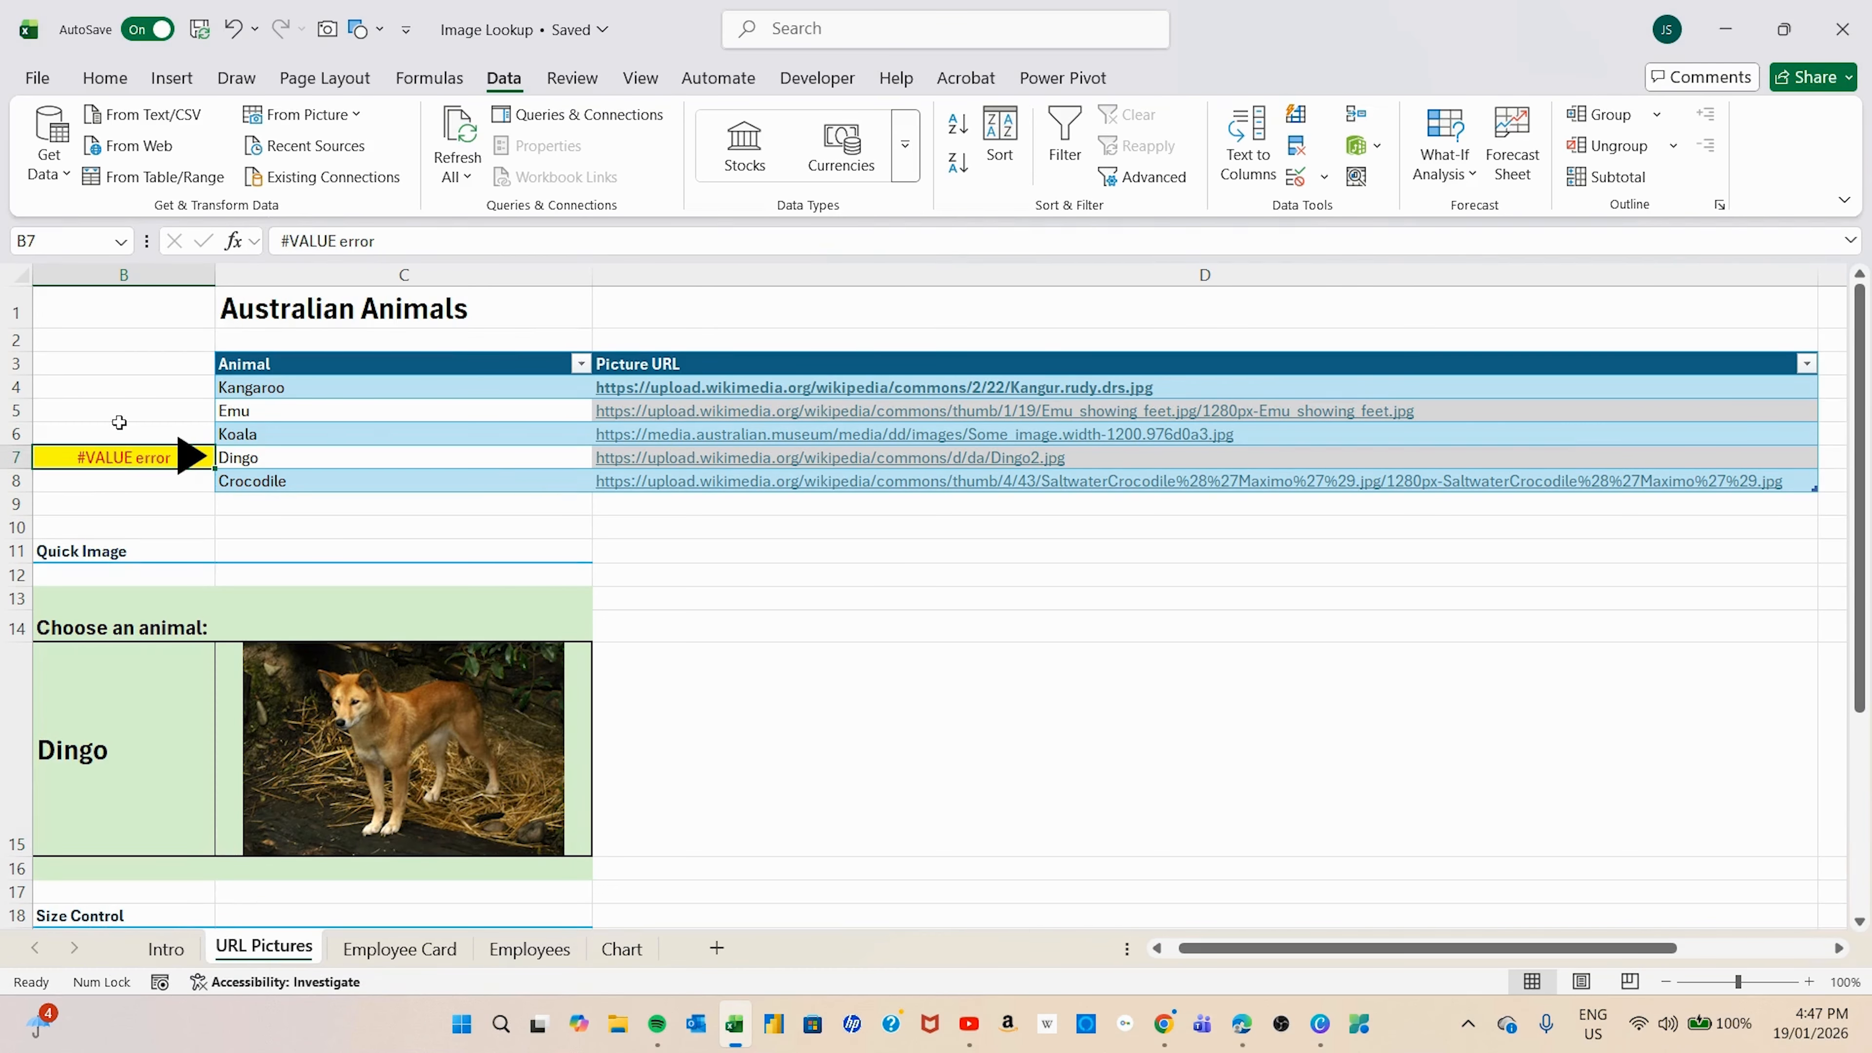
{"action": "left_click", "coordinate": [118, 419]}
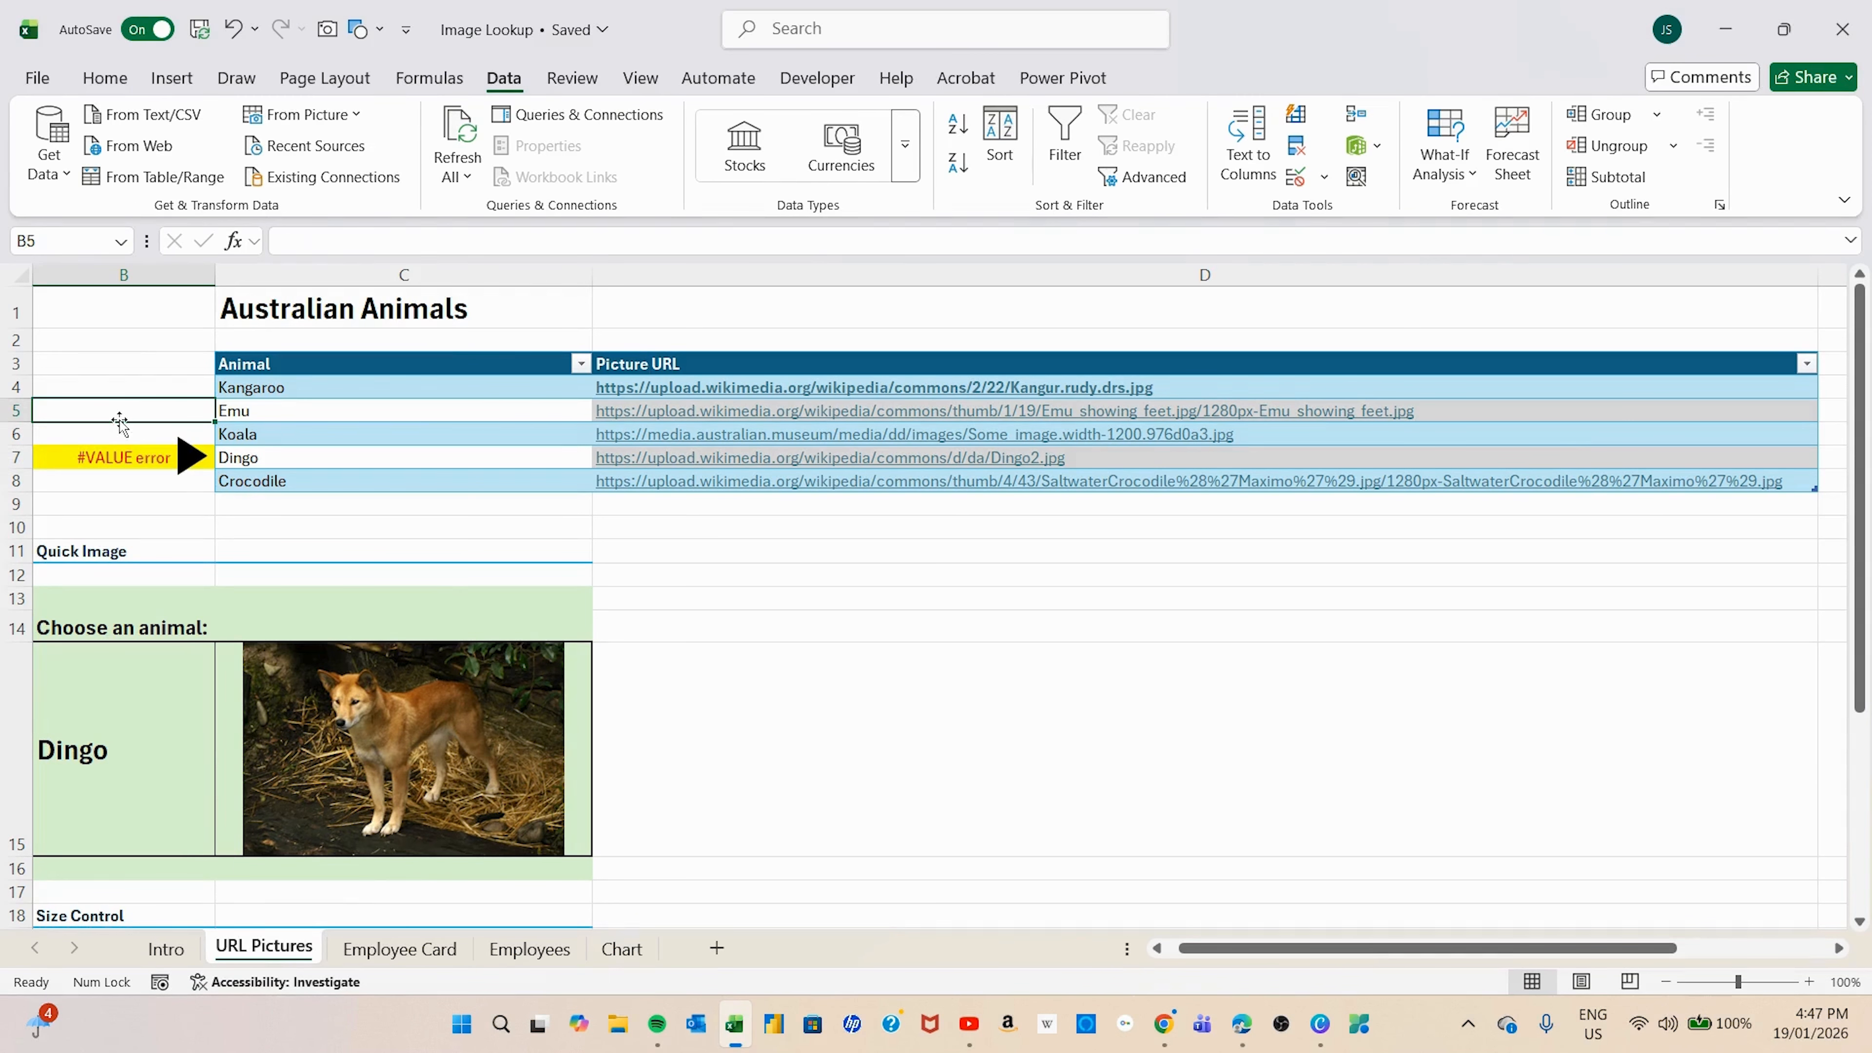
Step: Remove the #VALUE error note beside the Dingo row by copying blank cell B5's formatting onto B7 and deleting its text
{"action": "left_click", "coordinate": [104, 78]}
{"action": "left_click", "coordinate": [92, 177]}
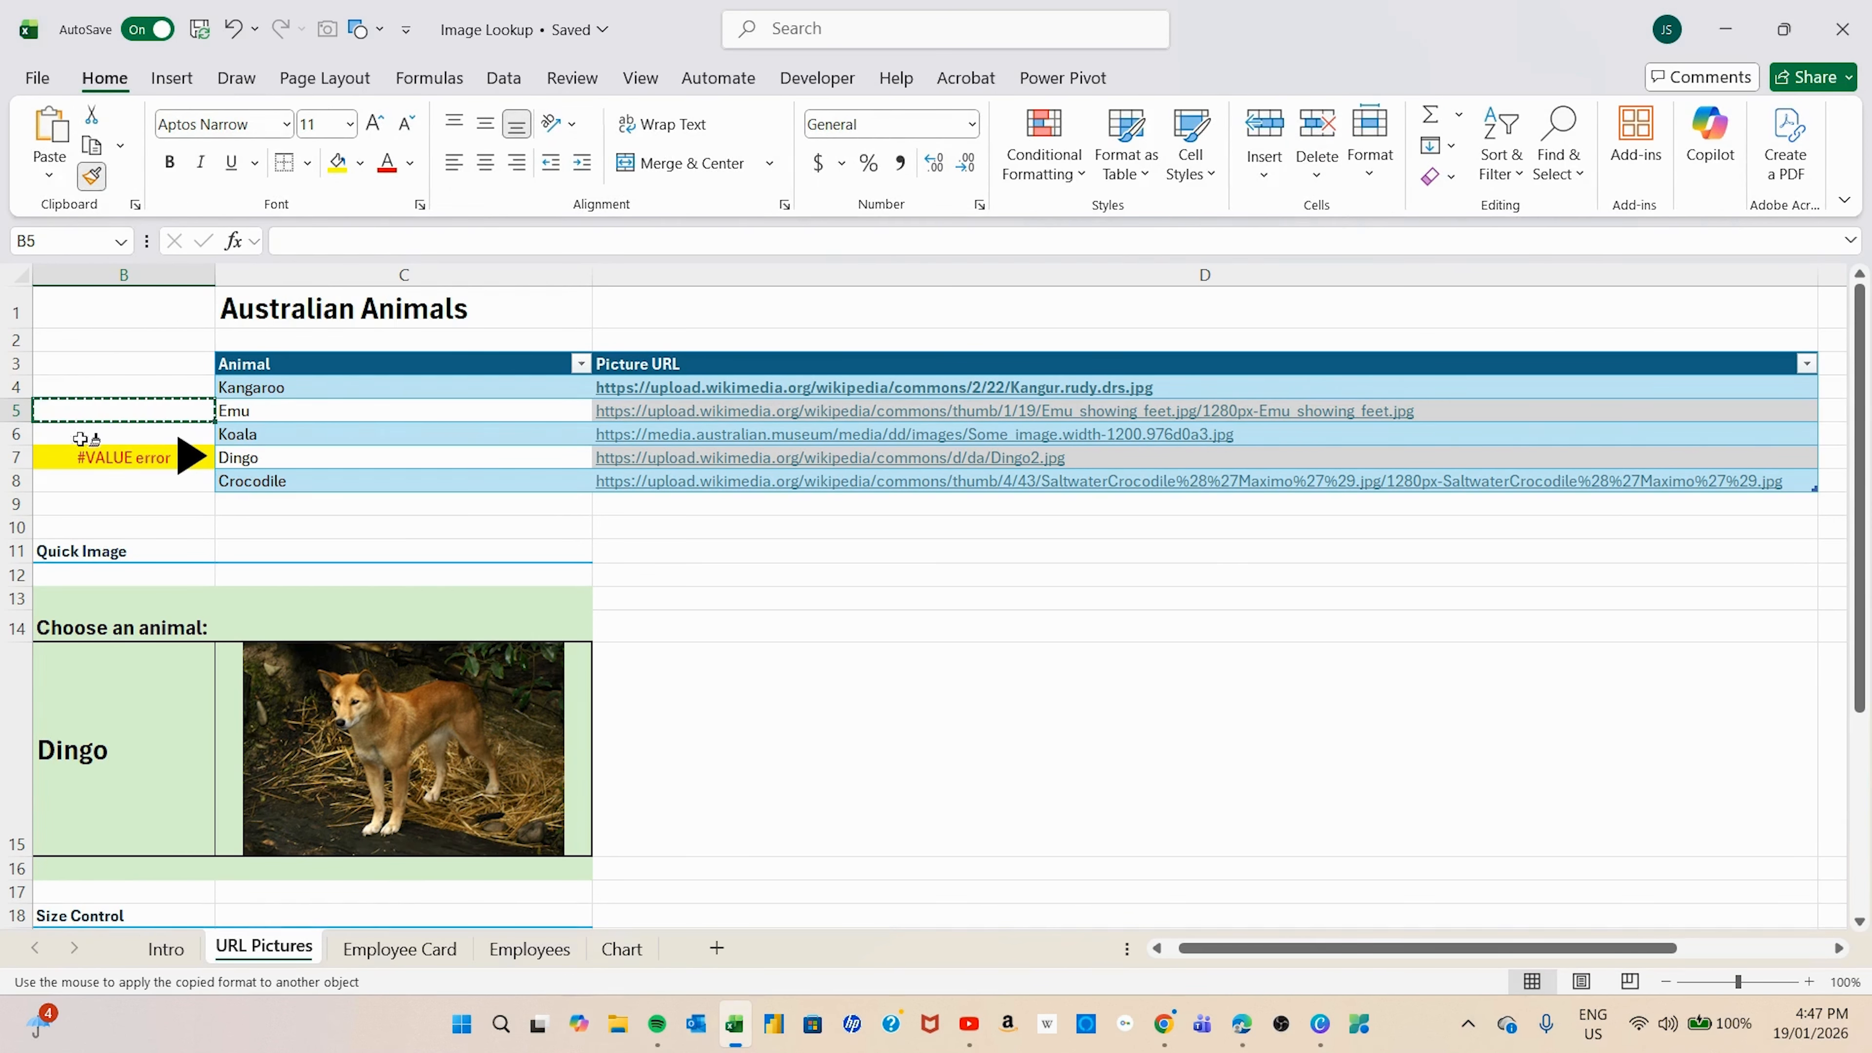
{"action": "left_click", "coordinate": [81, 461]}
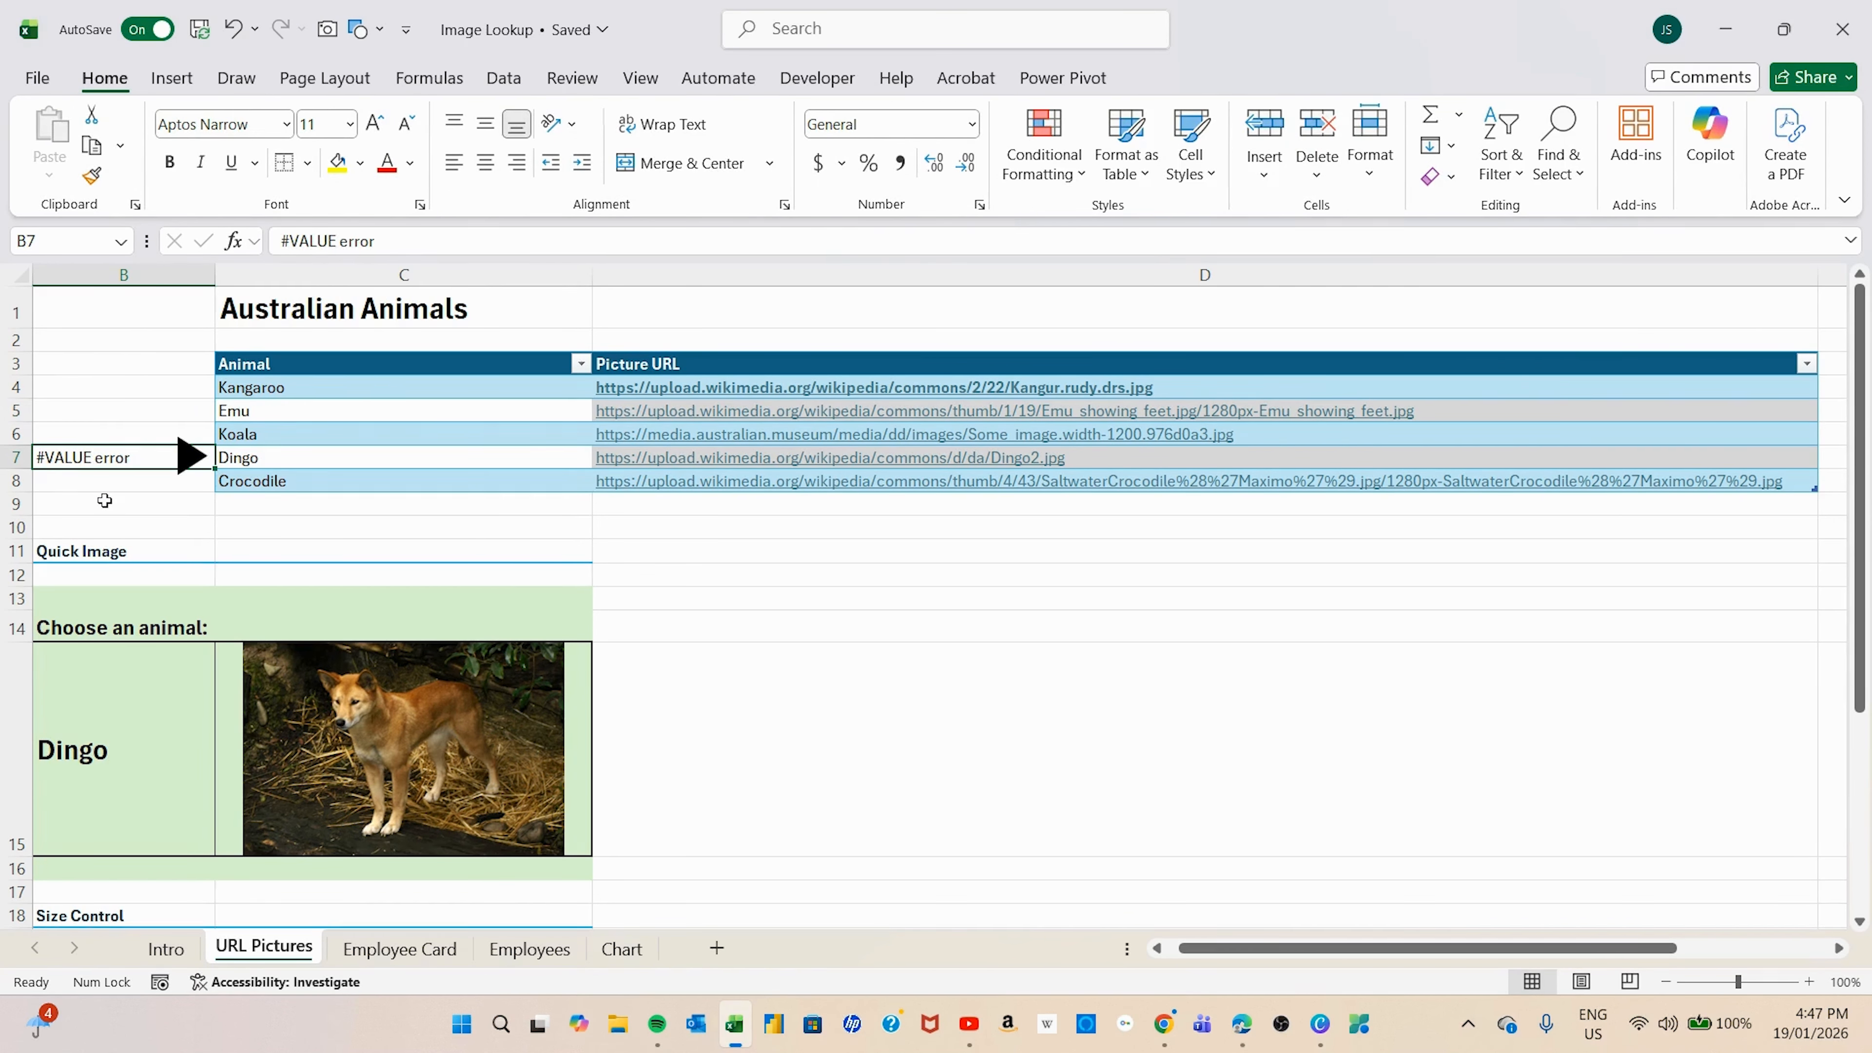
{"action": "key", "text": "Delete"}
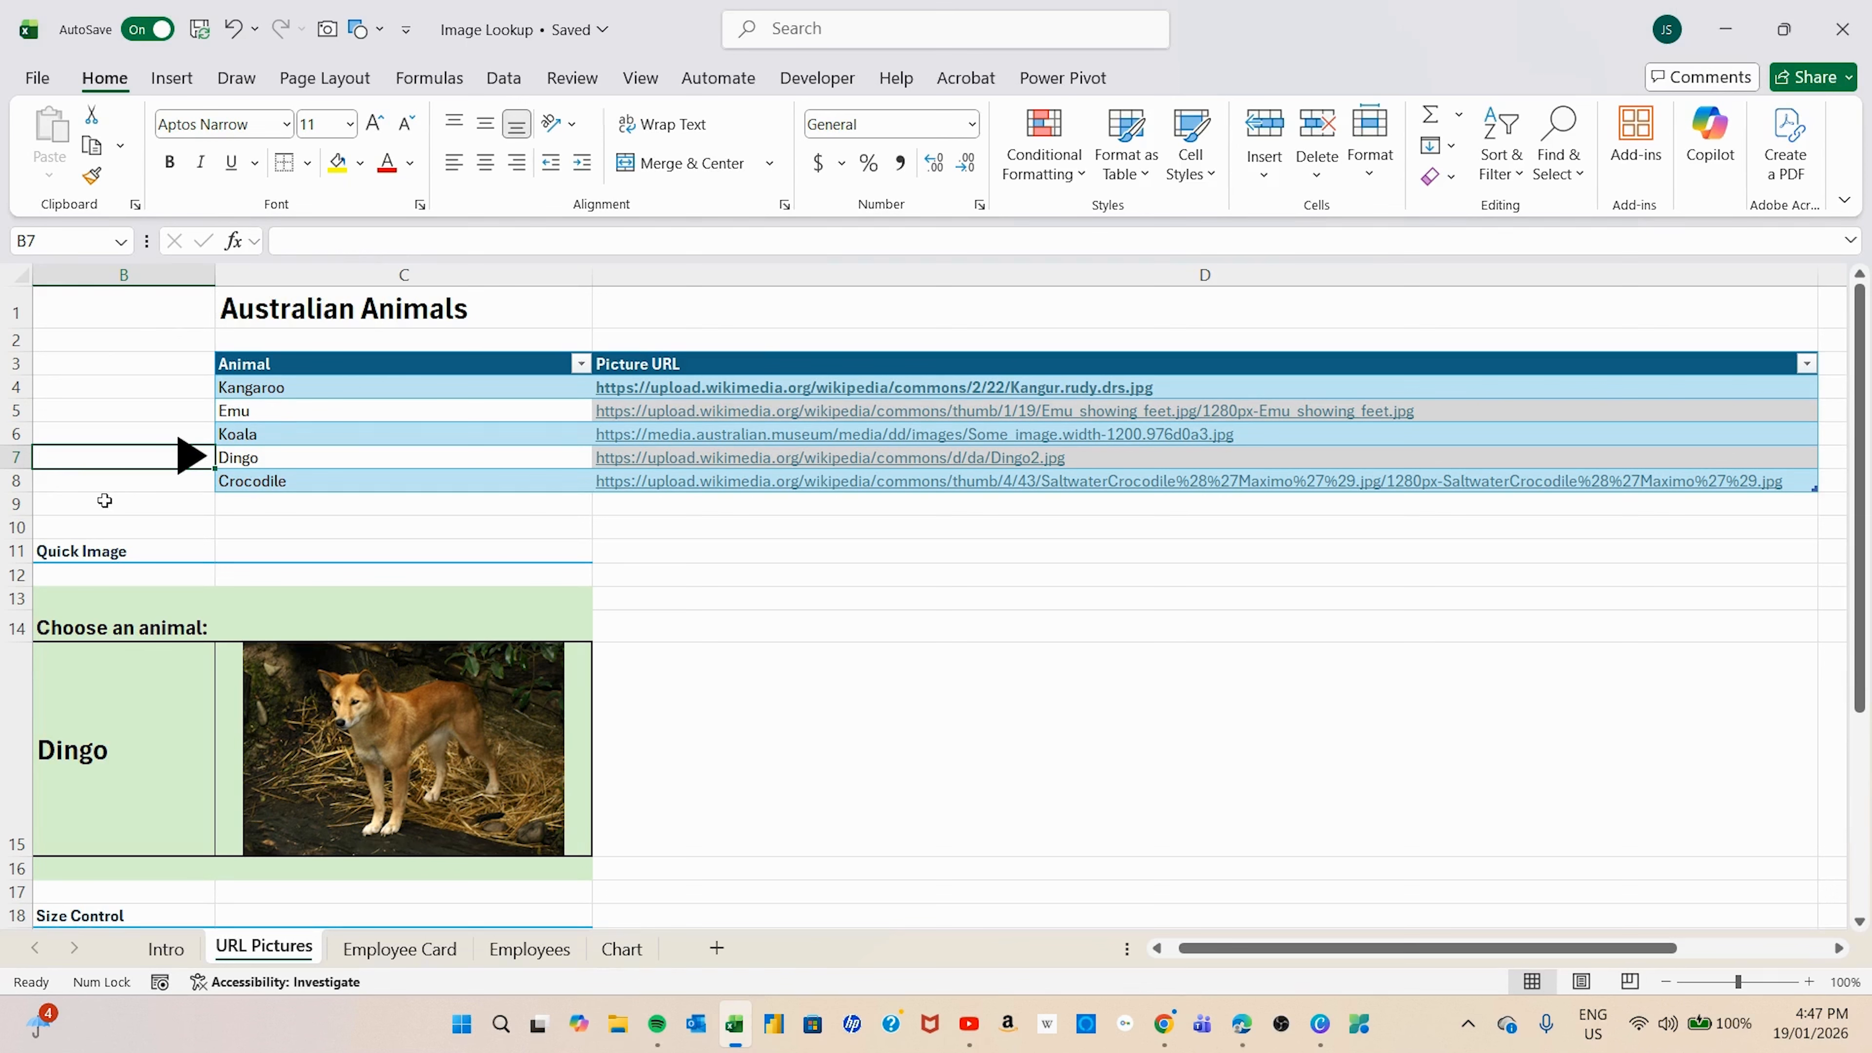
{"action": "left_click", "coordinate": [104, 501]}
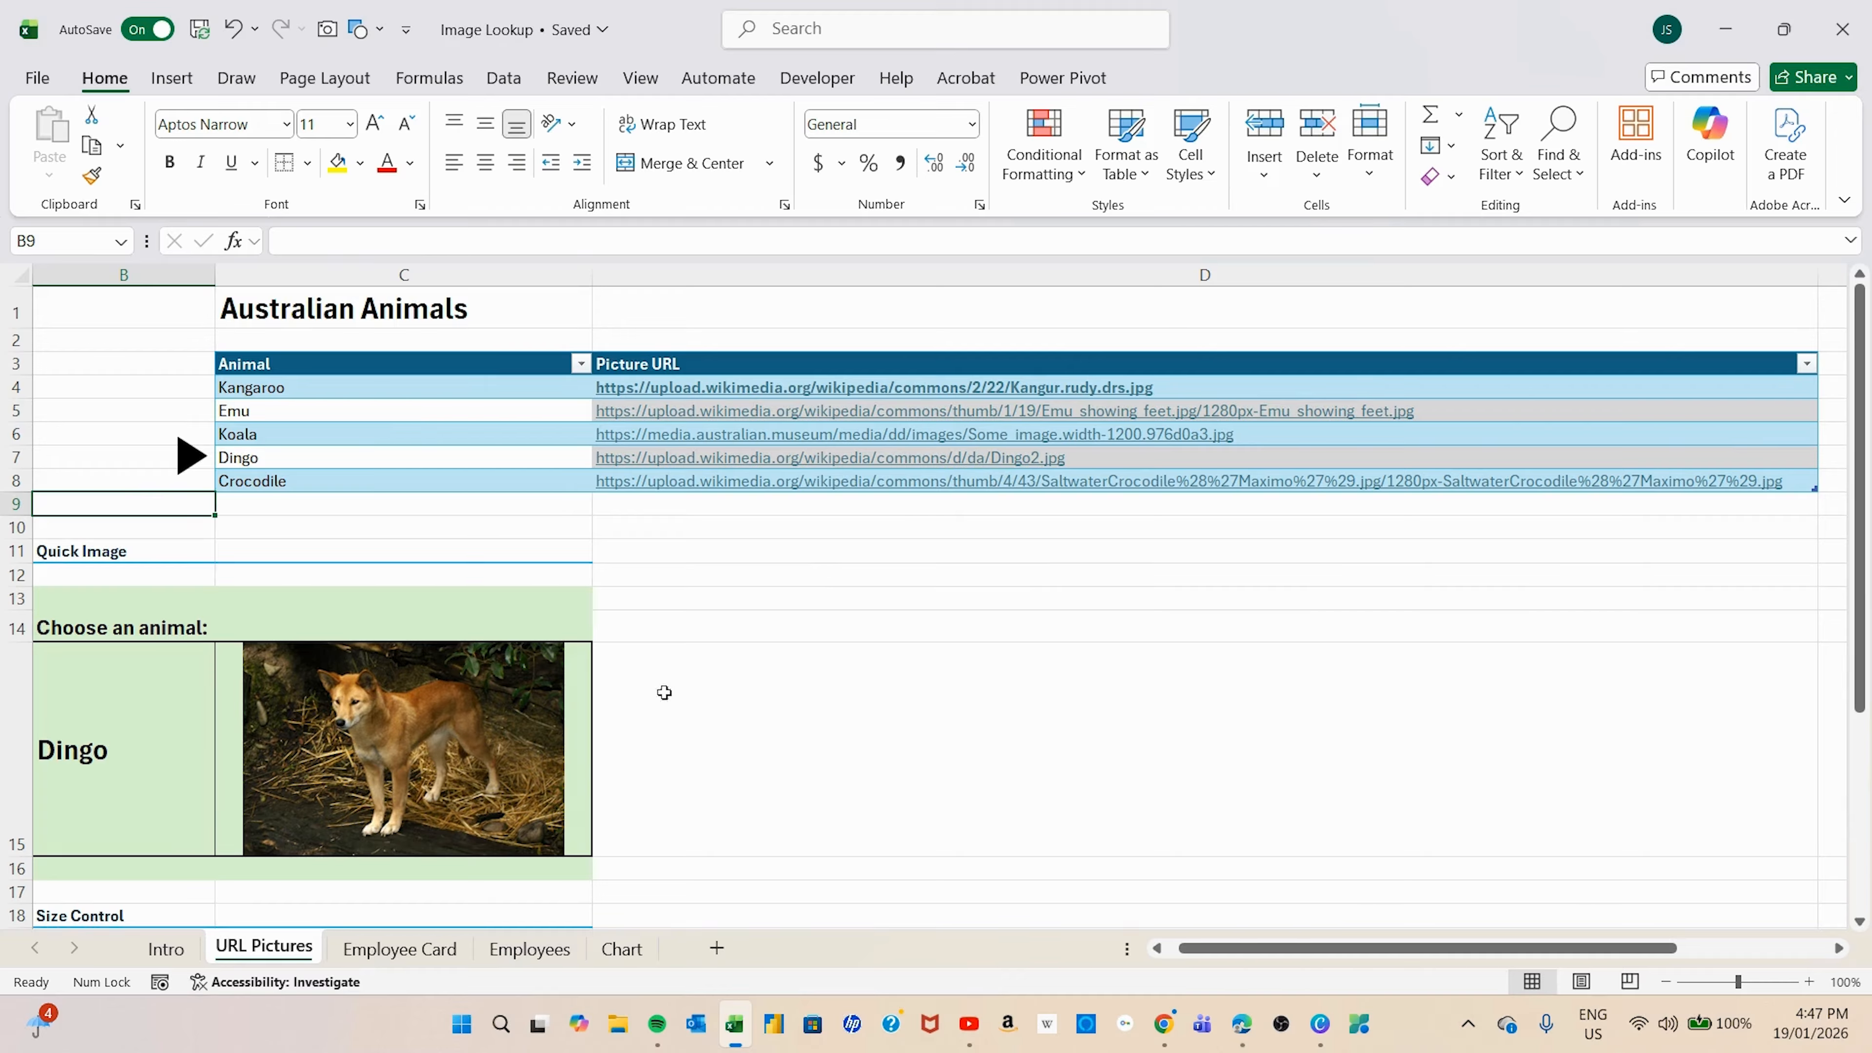
Step: Examine the picture formula in C15 together with its lookup cell B15 and the Animal and Picture URL ranges
{"action": "left_click", "coordinate": [579, 712]}
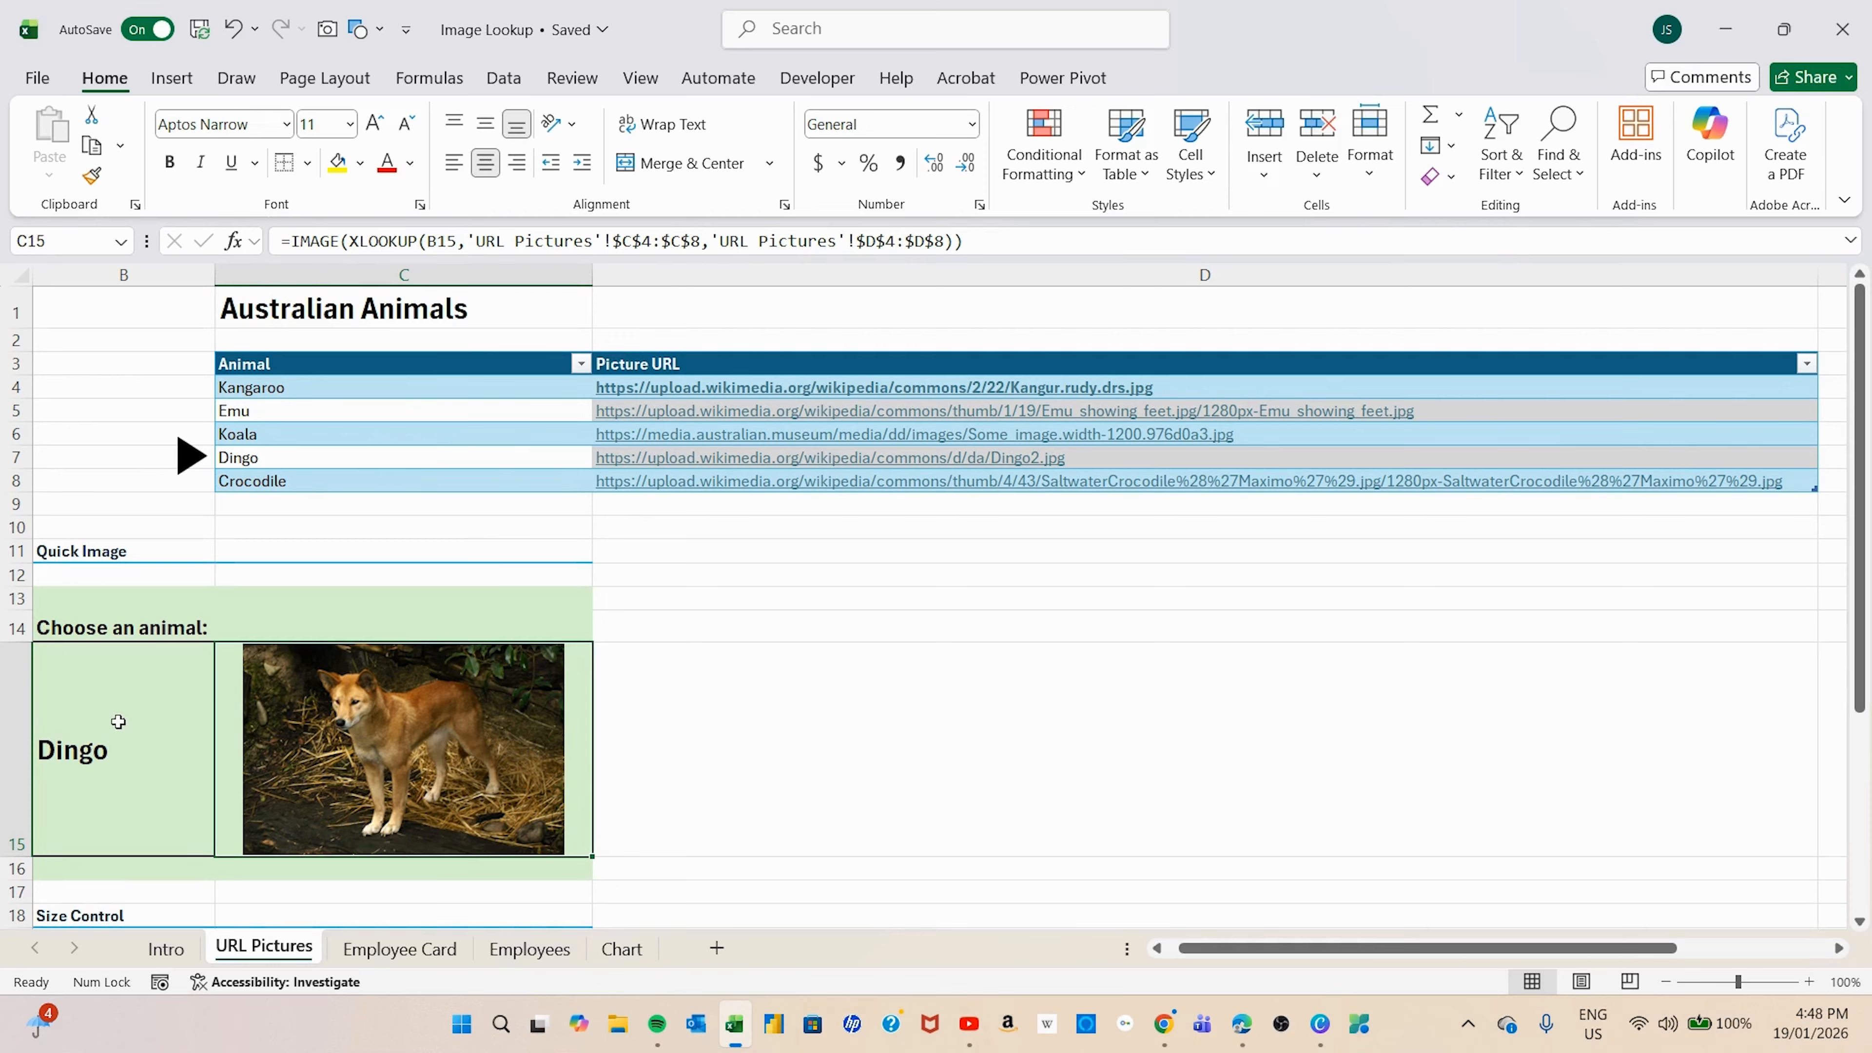
{"action": "left_click", "coordinate": [106, 741]}
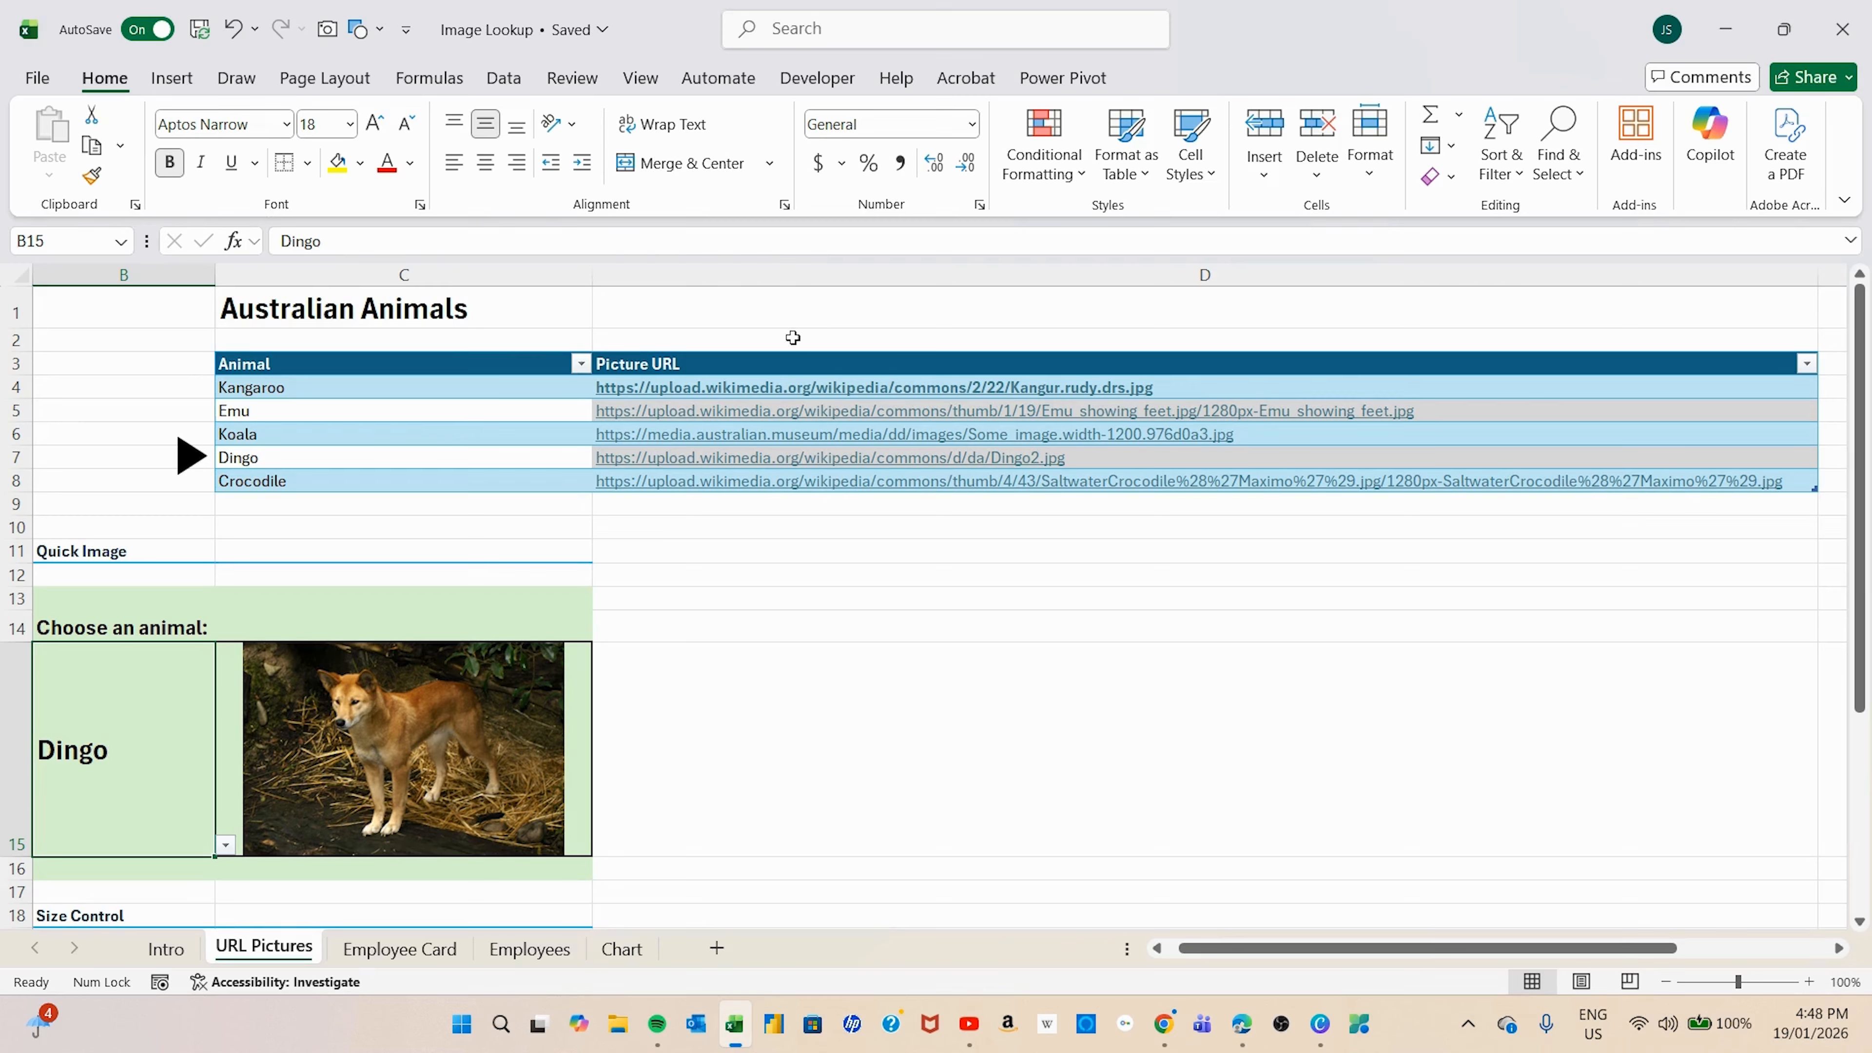
{"action": "left_click", "coordinate": [468, 417]}
{"action": "left_click_drag", "start_coordinate": [438, 385], "coordinate": [445, 477]}
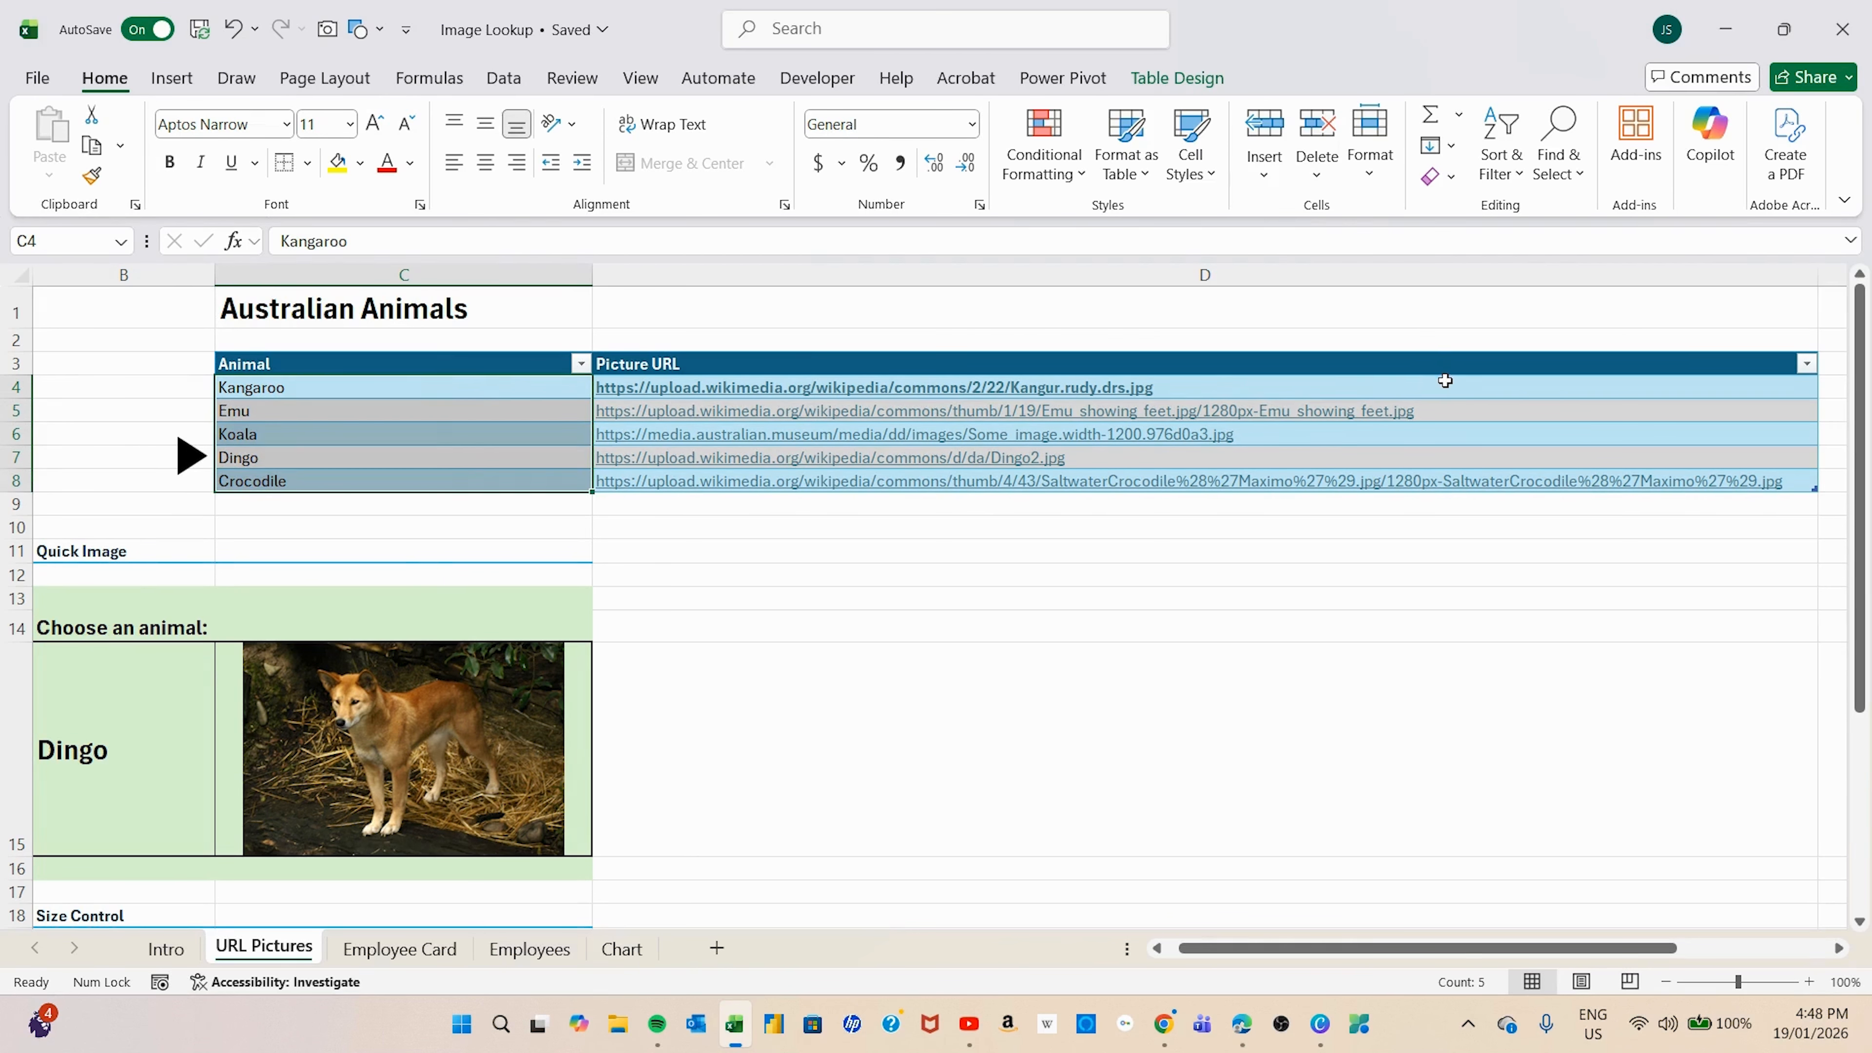
{"action": "left_click_drag", "start_coordinate": [1442, 384], "coordinate": [1442, 485]}
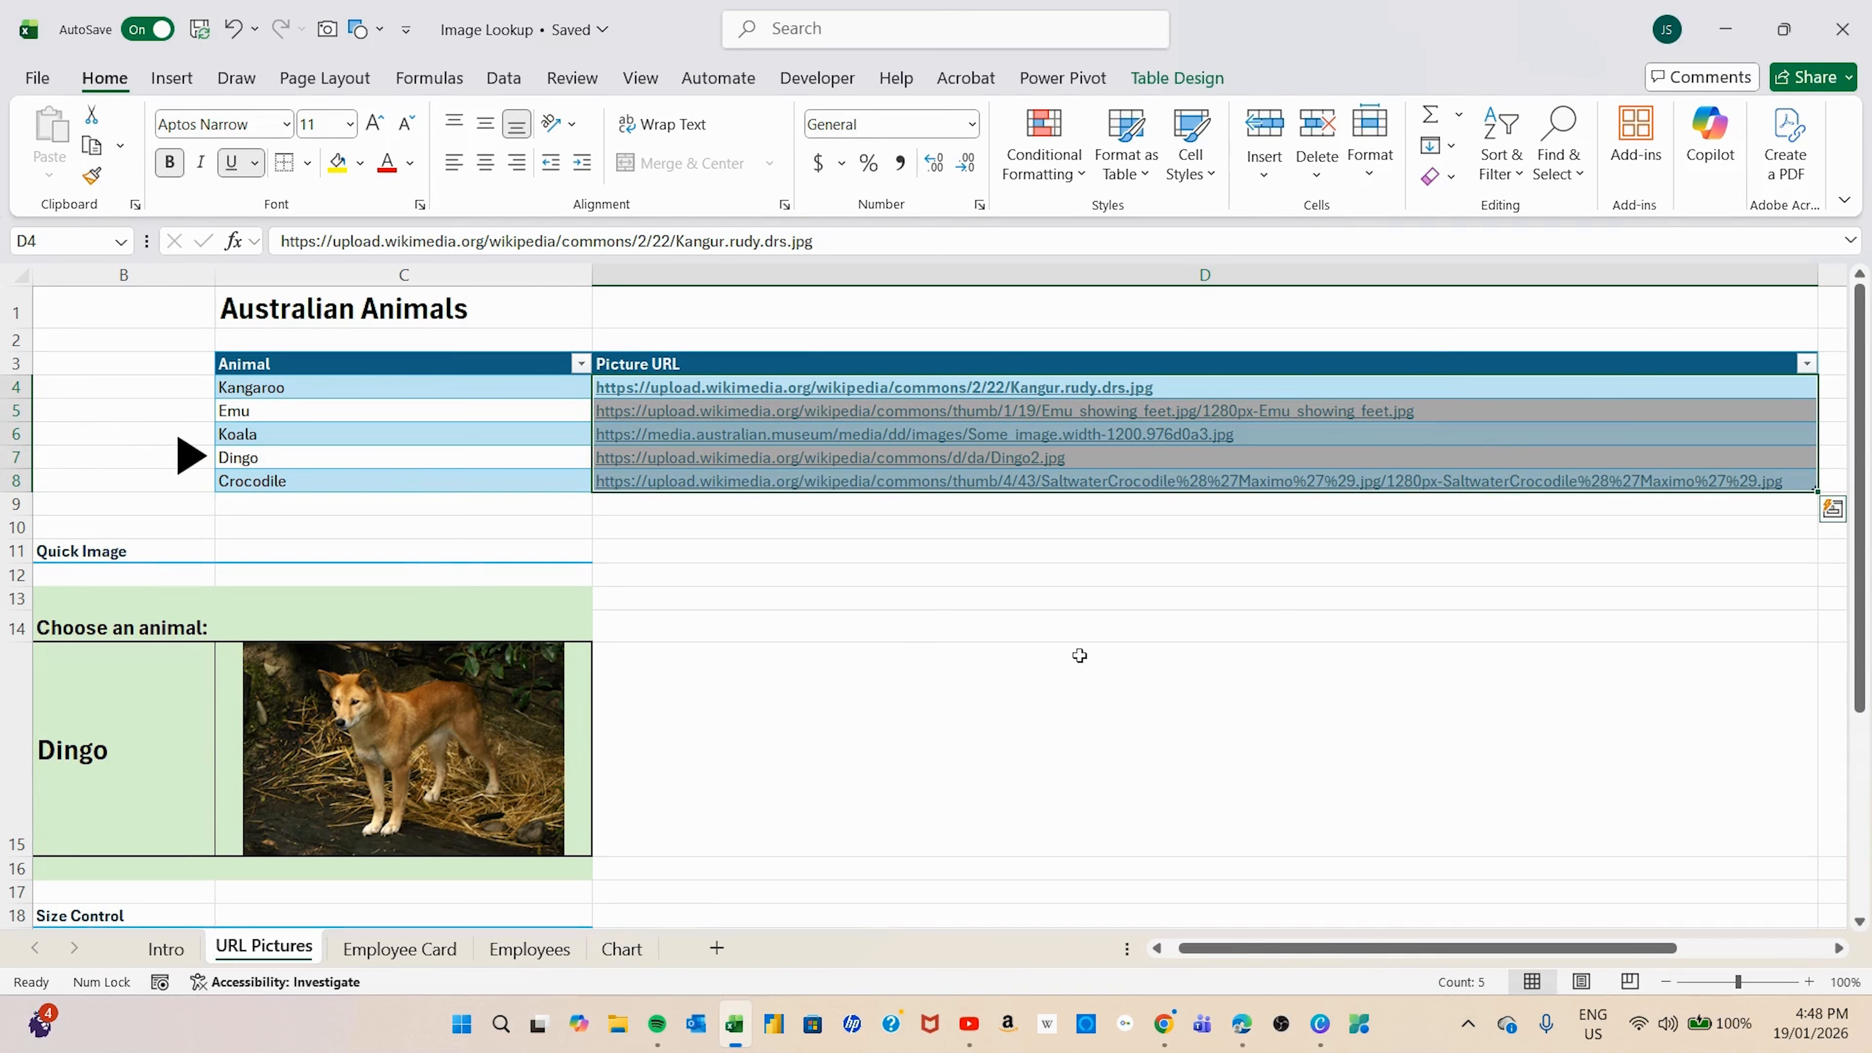
{"action": "left_click", "coordinate": [839, 575]}
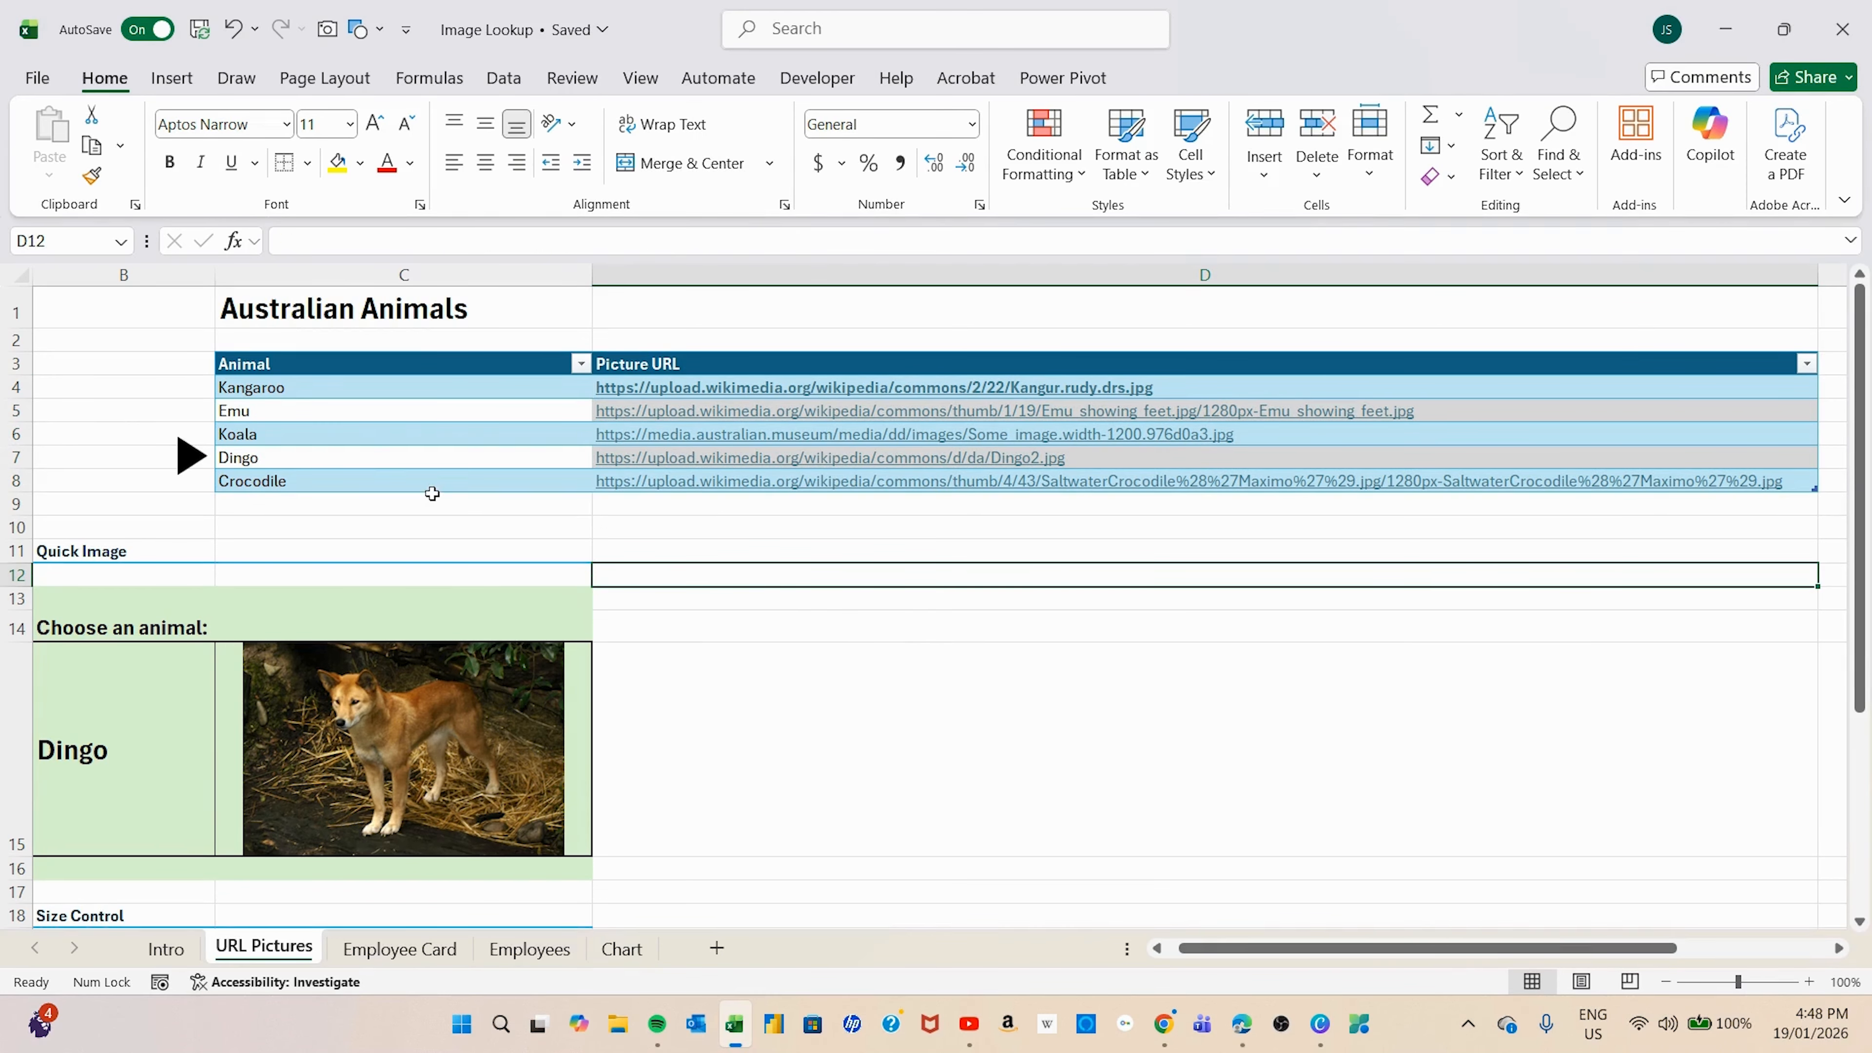
Step: Choose Kangaroo from the animal dropdown in B22 of the Size Control section
{"action": "left_click", "coordinate": [385, 461]}
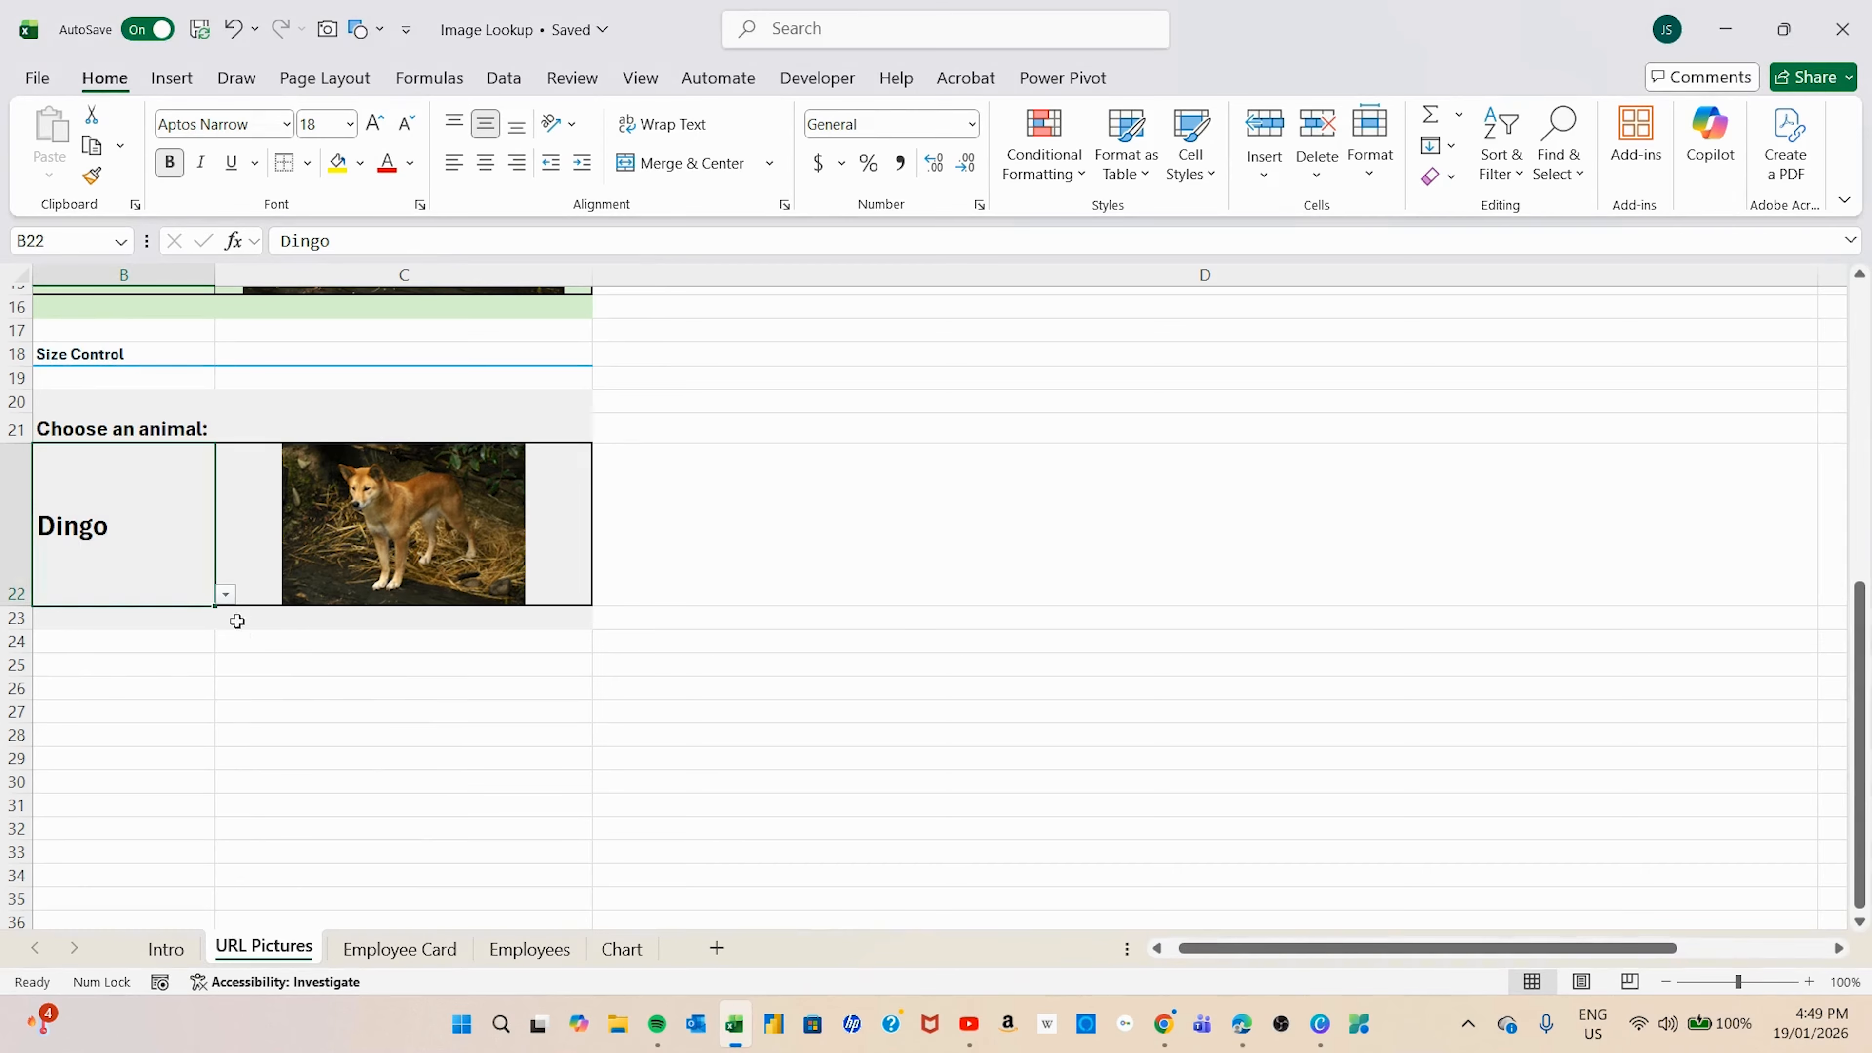
{"action": "left_click", "coordinate": [226, 594]}
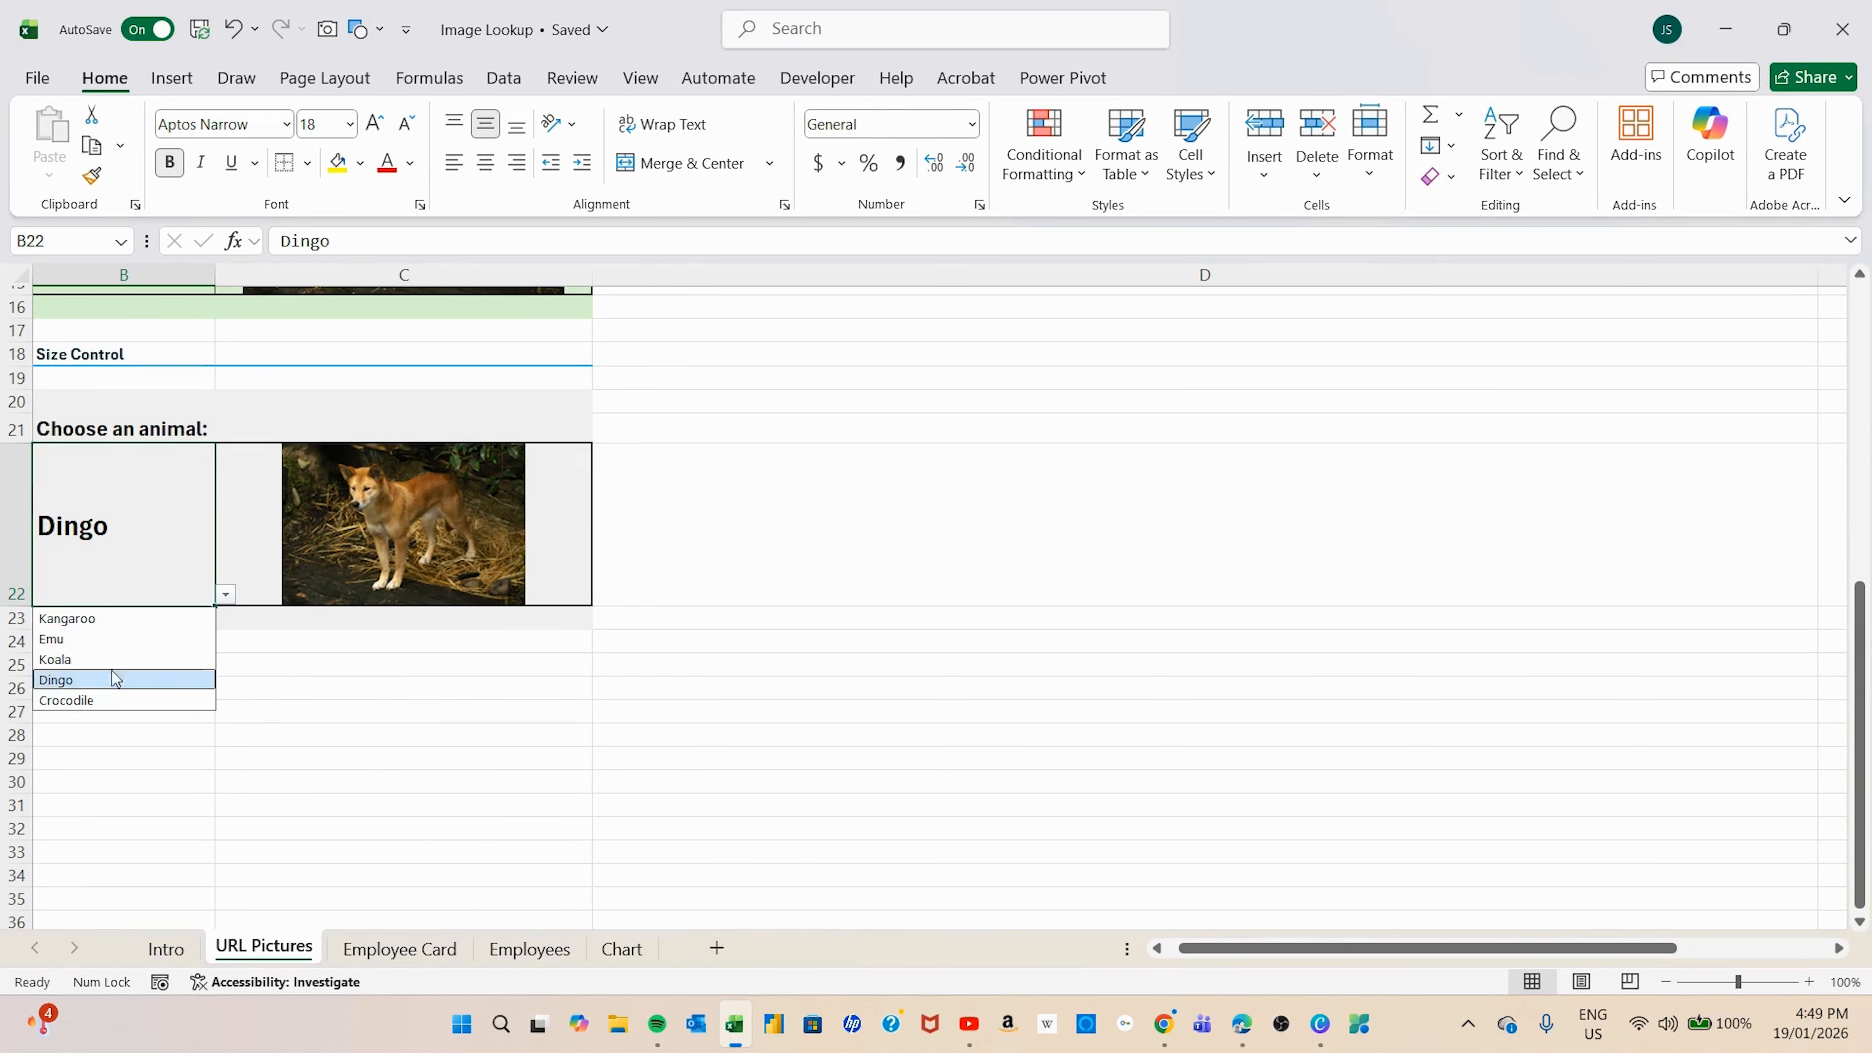
{"action": "left_click", "coordinate": [109, 621]}
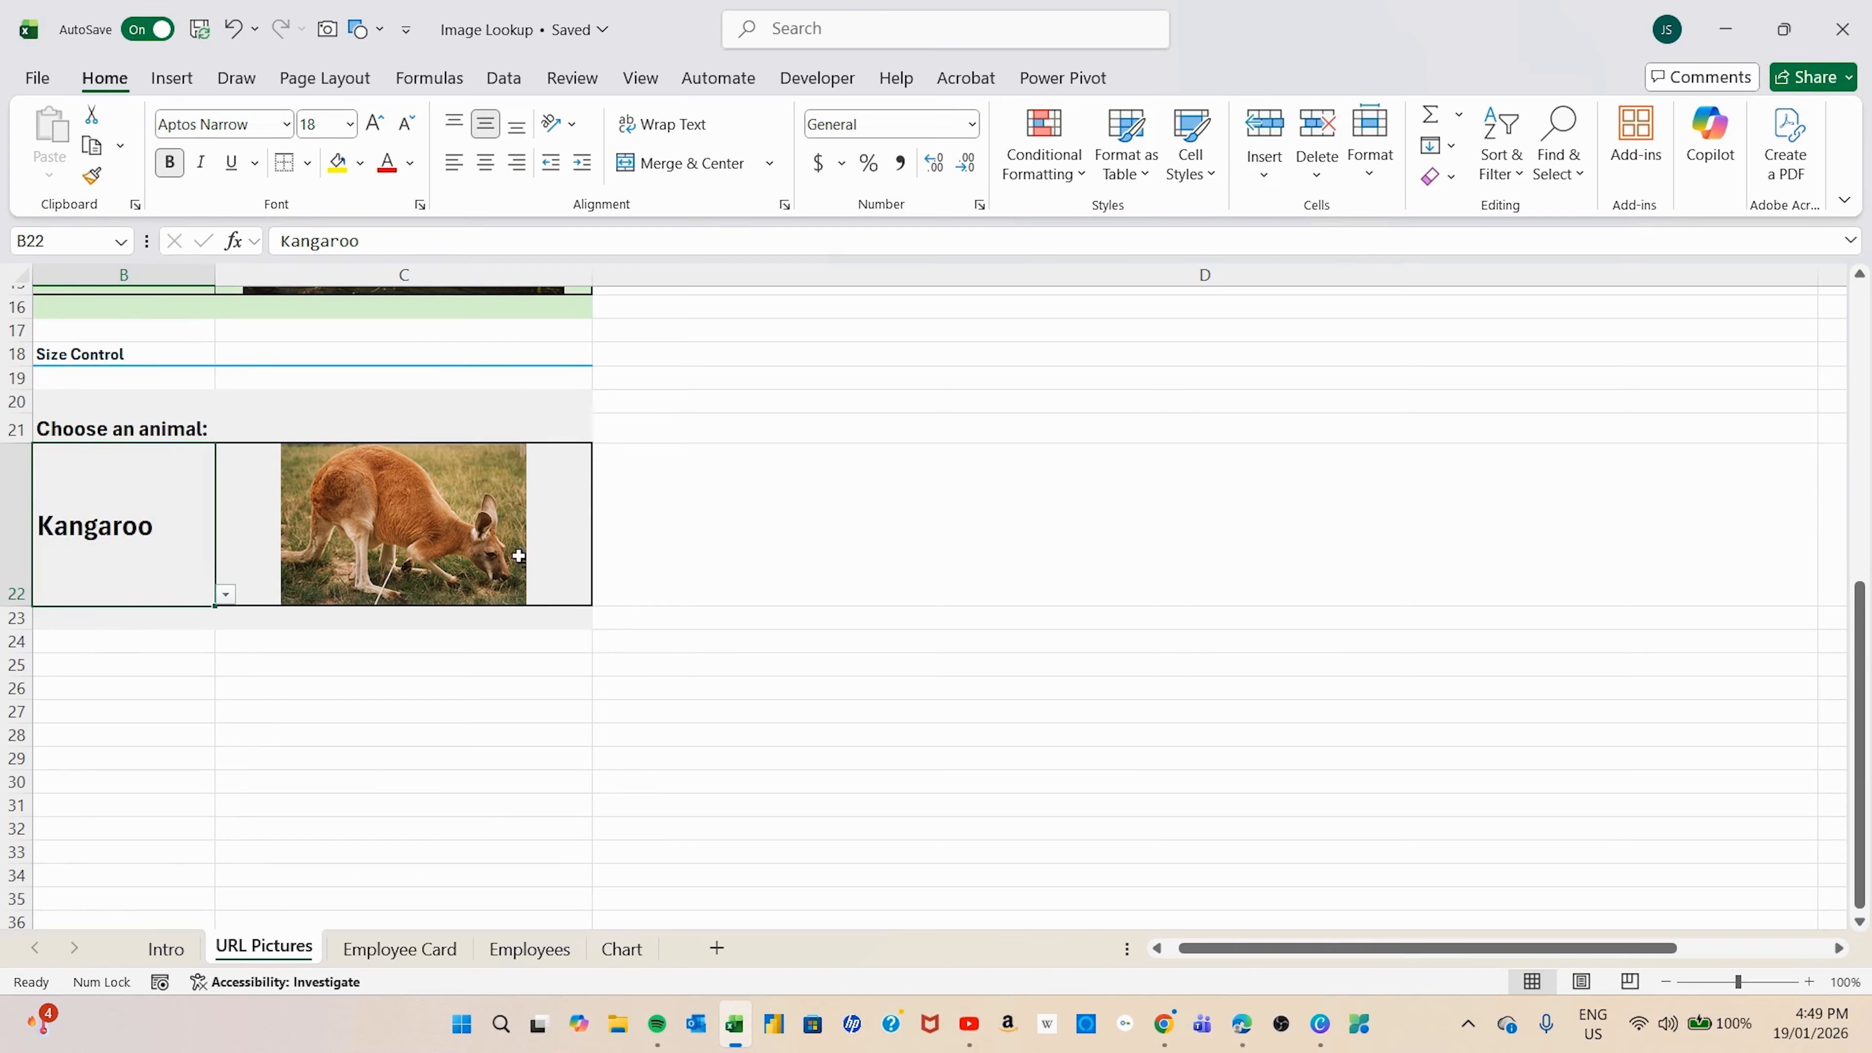
Step: Set the sizing argument of the IMAGE formula in C22 to 1 (Fill cell) and make row 22 taller
{"action": "left_click", "coordinate": [574, 550]}
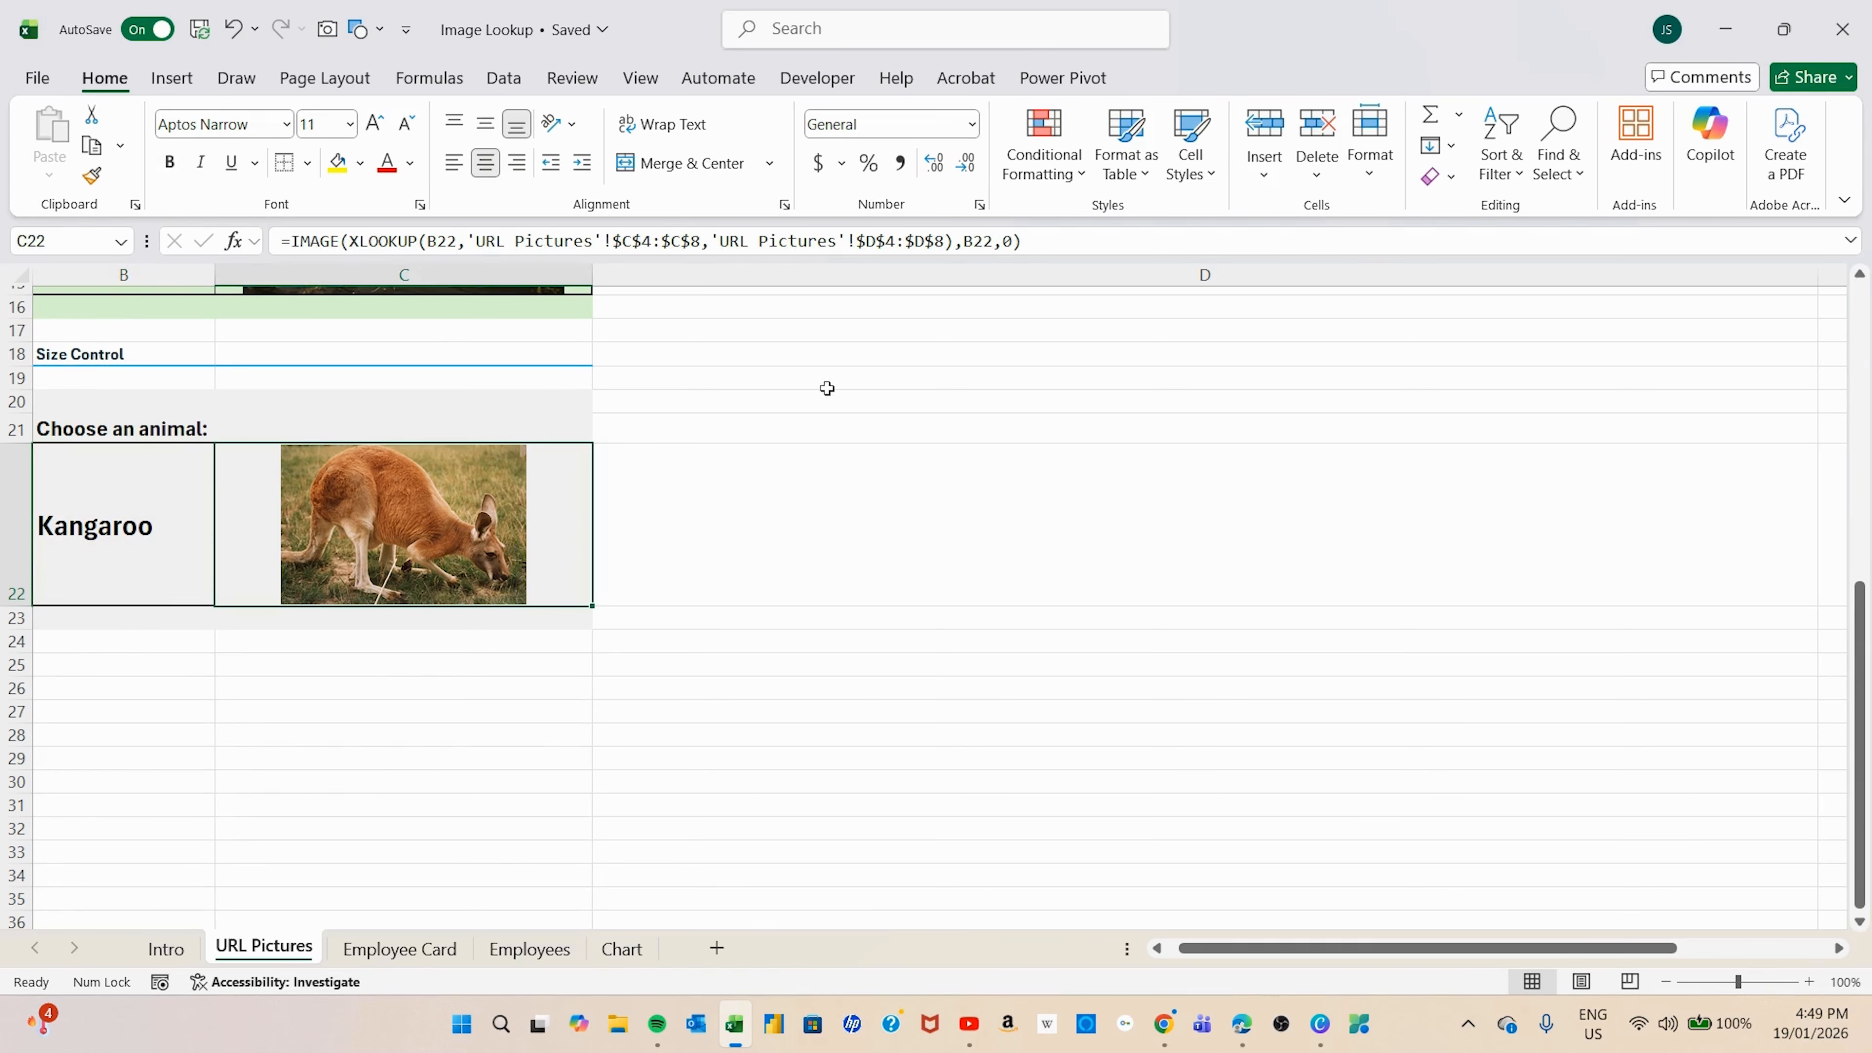
{"action": "left_click", "coordinate": [1006, 241]}
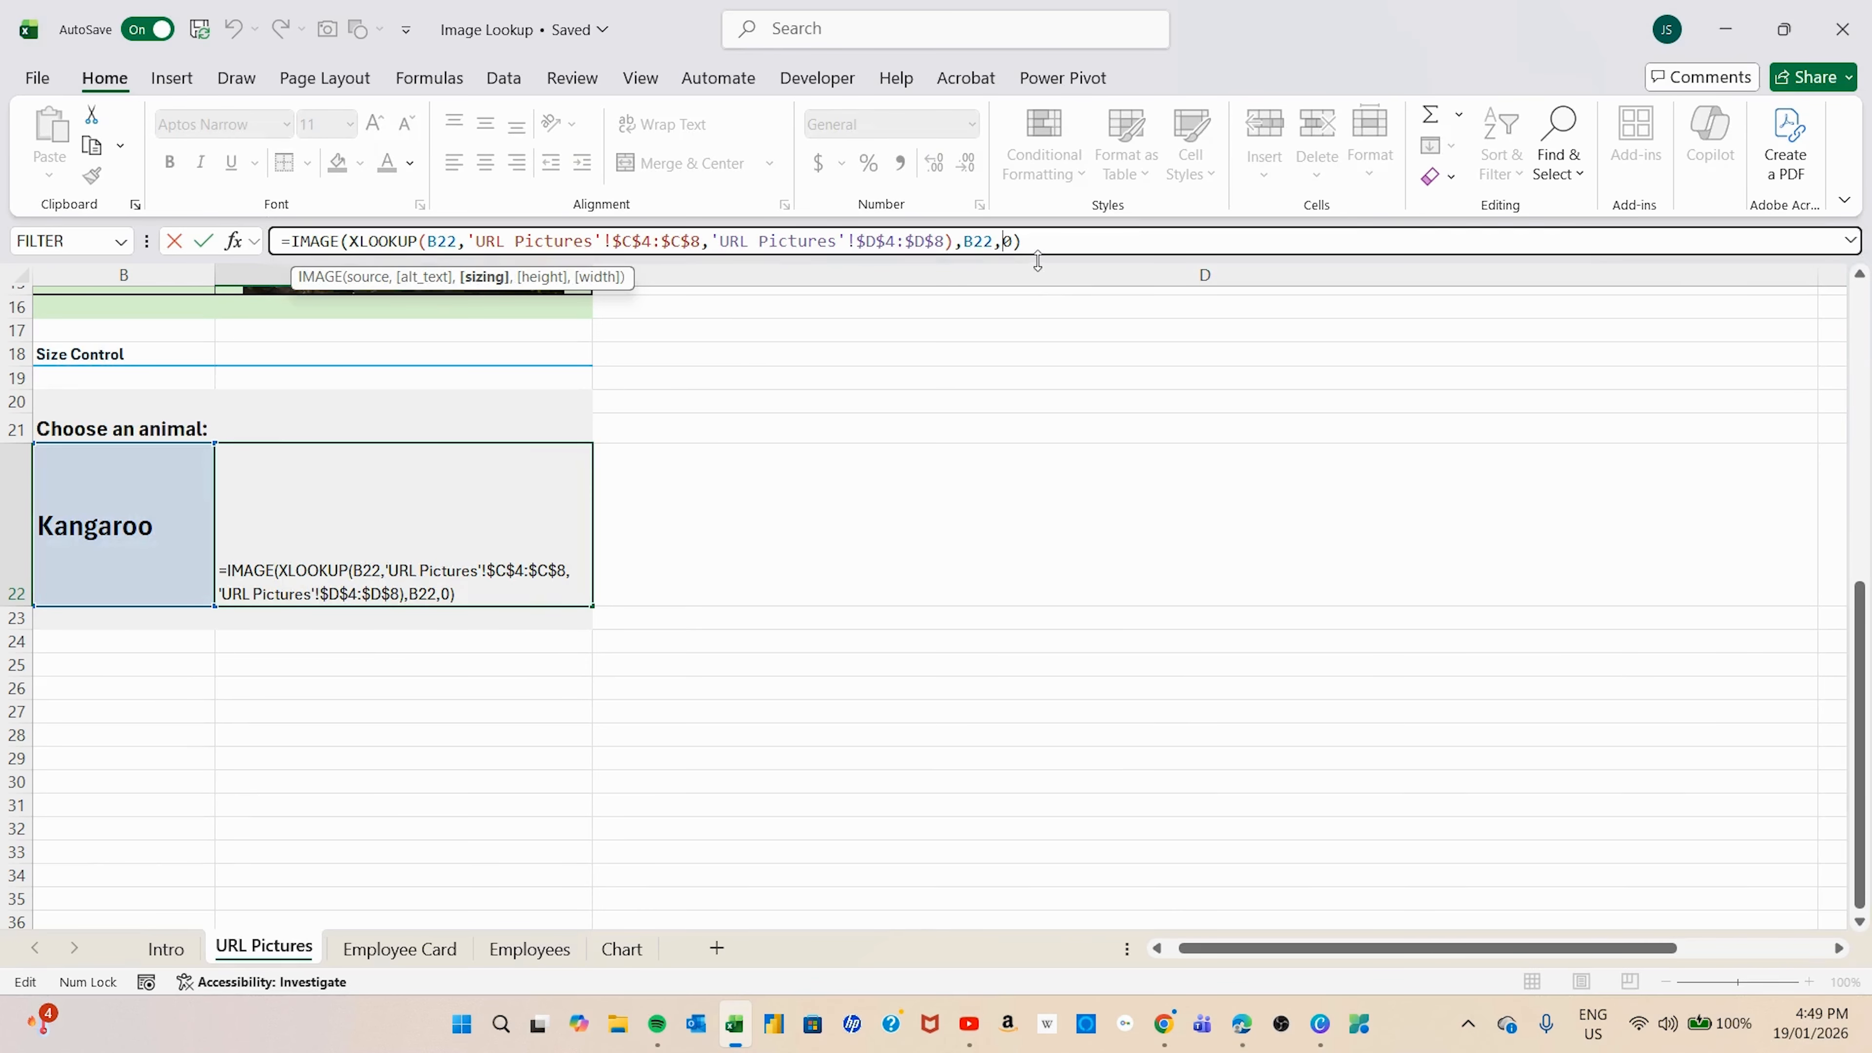
{"action": "double_click", "coordinate": [1009, 241]}
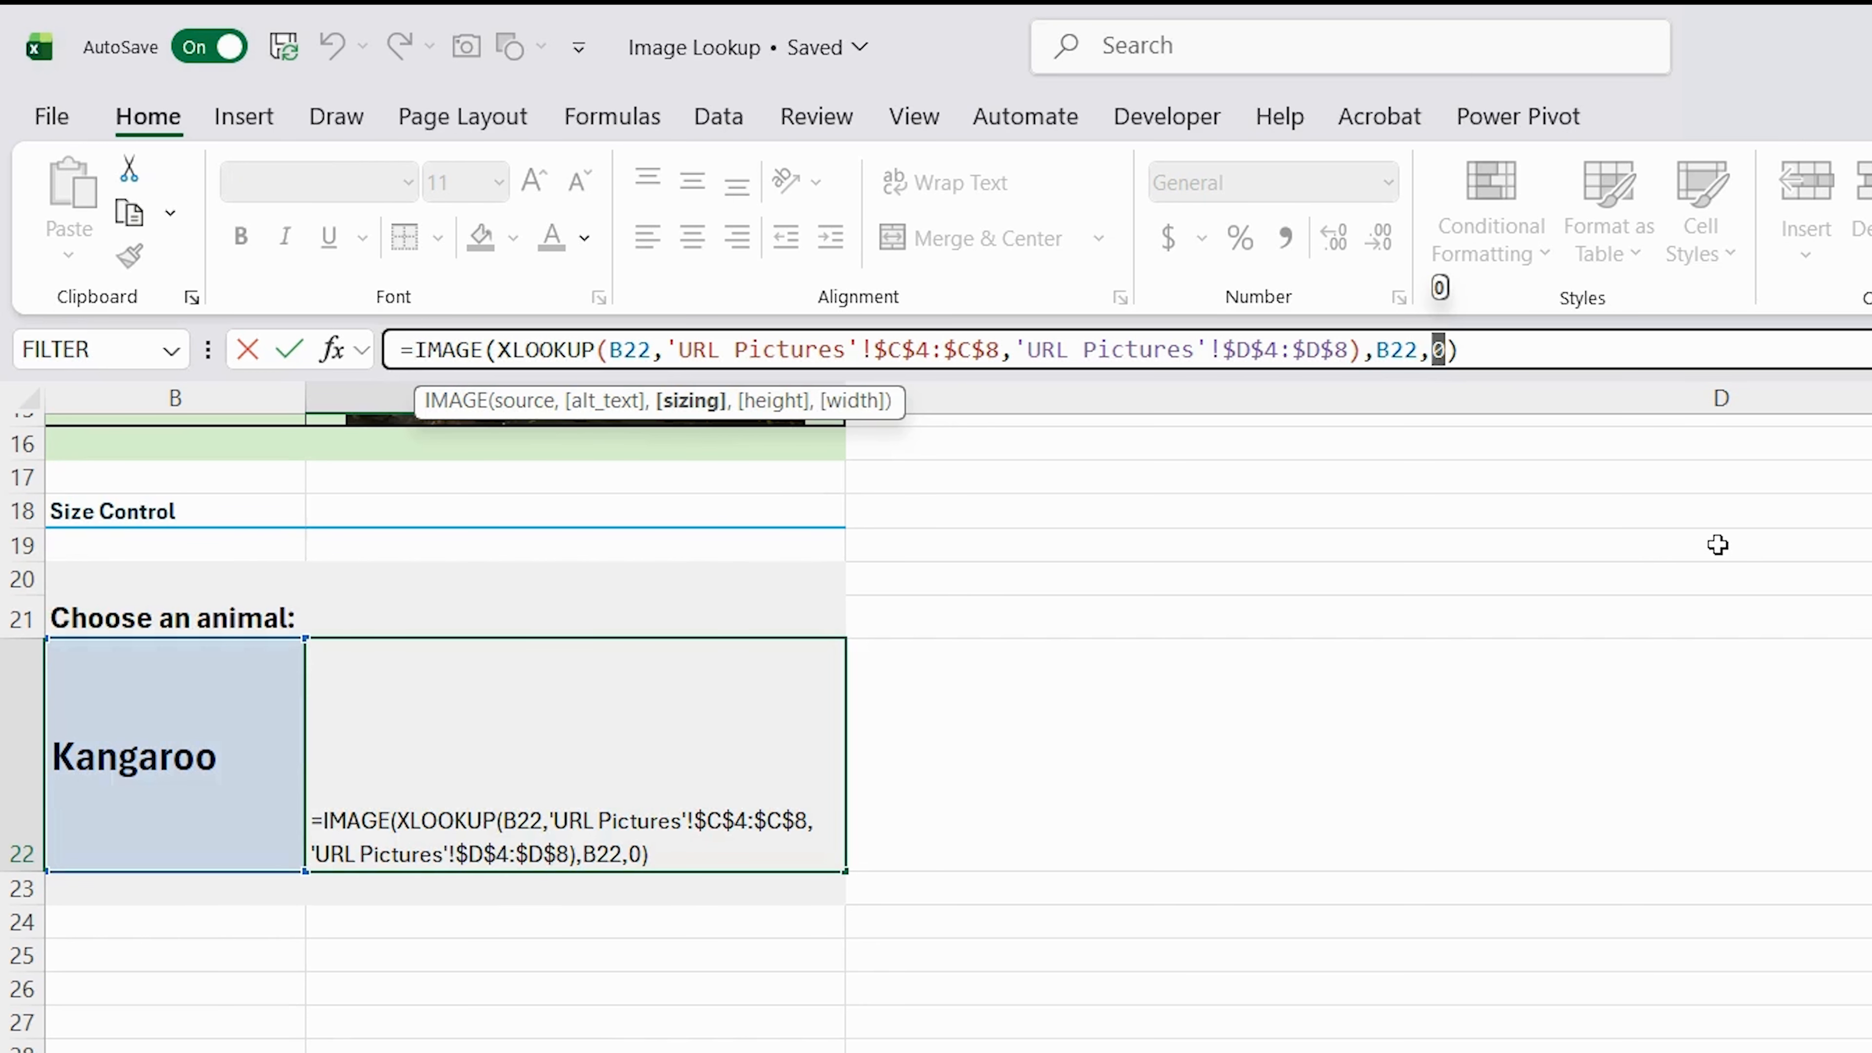
{"action": "type", "text": "1"}
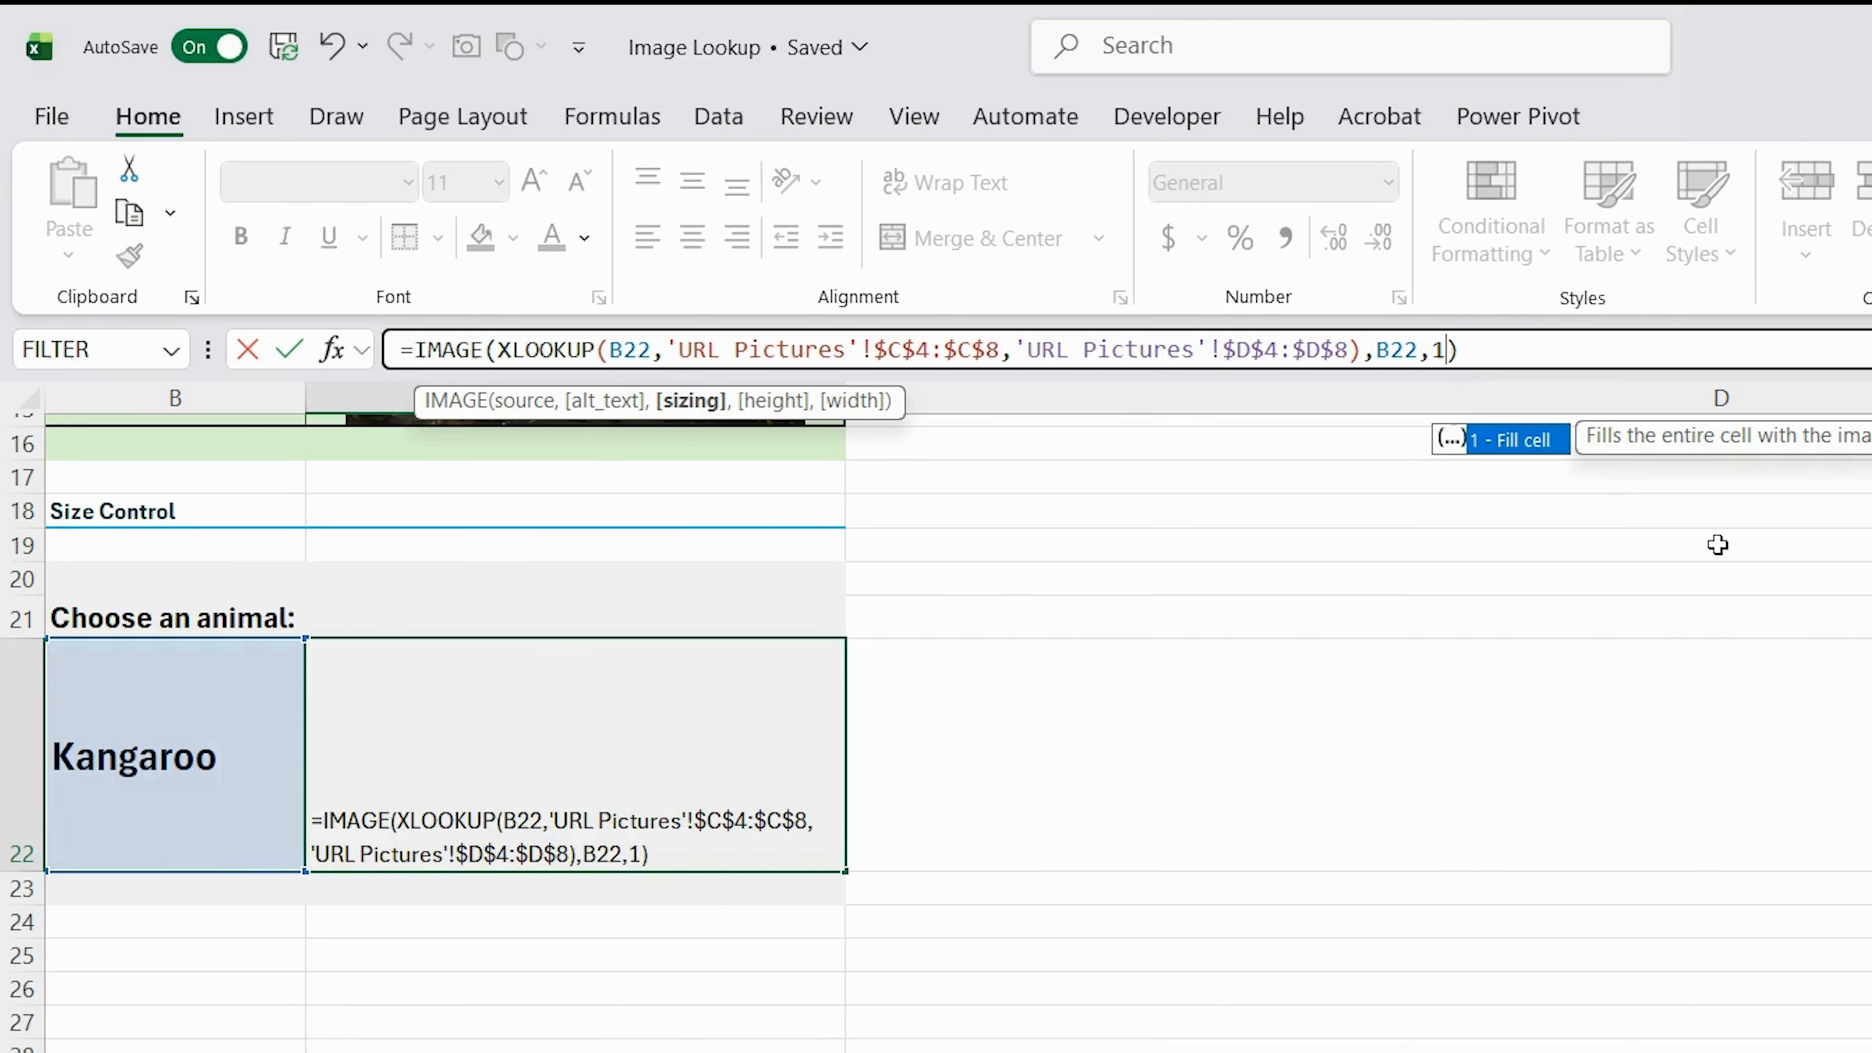
{"action": "key", "text": "Return"}
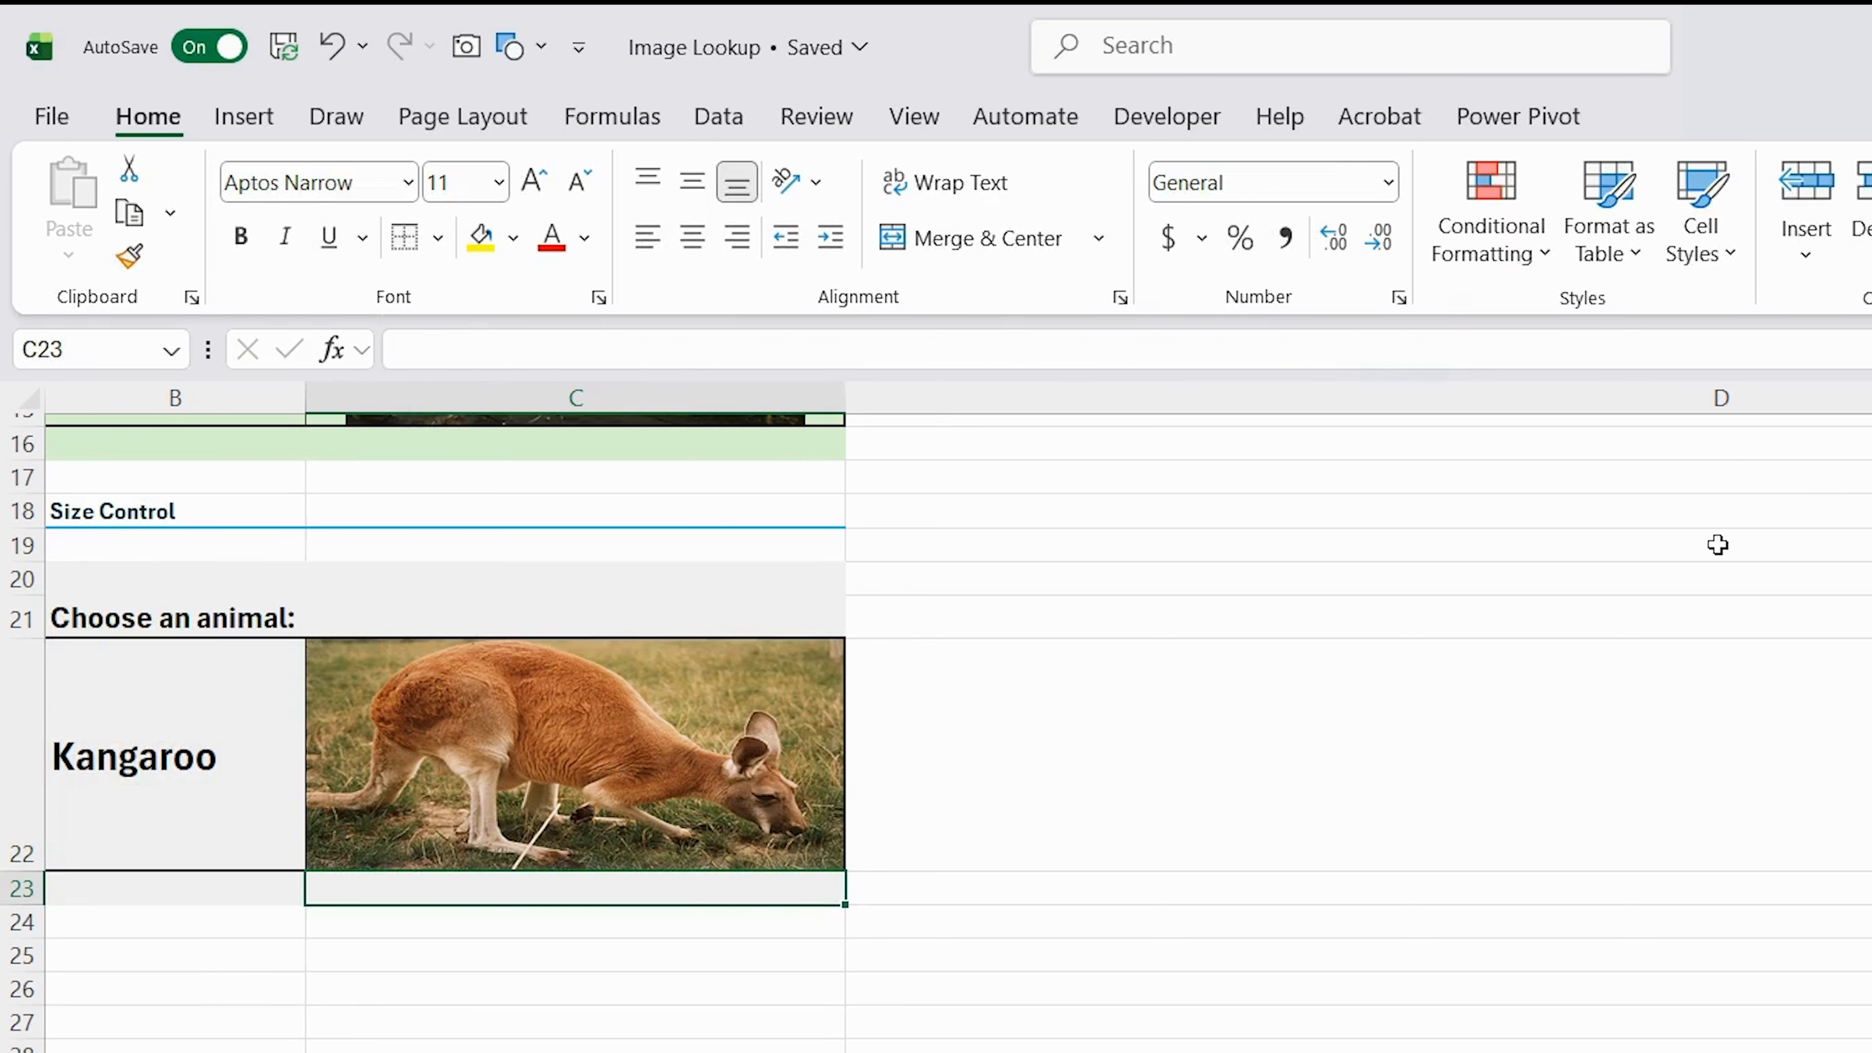
{"action": "left_click", "coordinate": [766, 1051]}
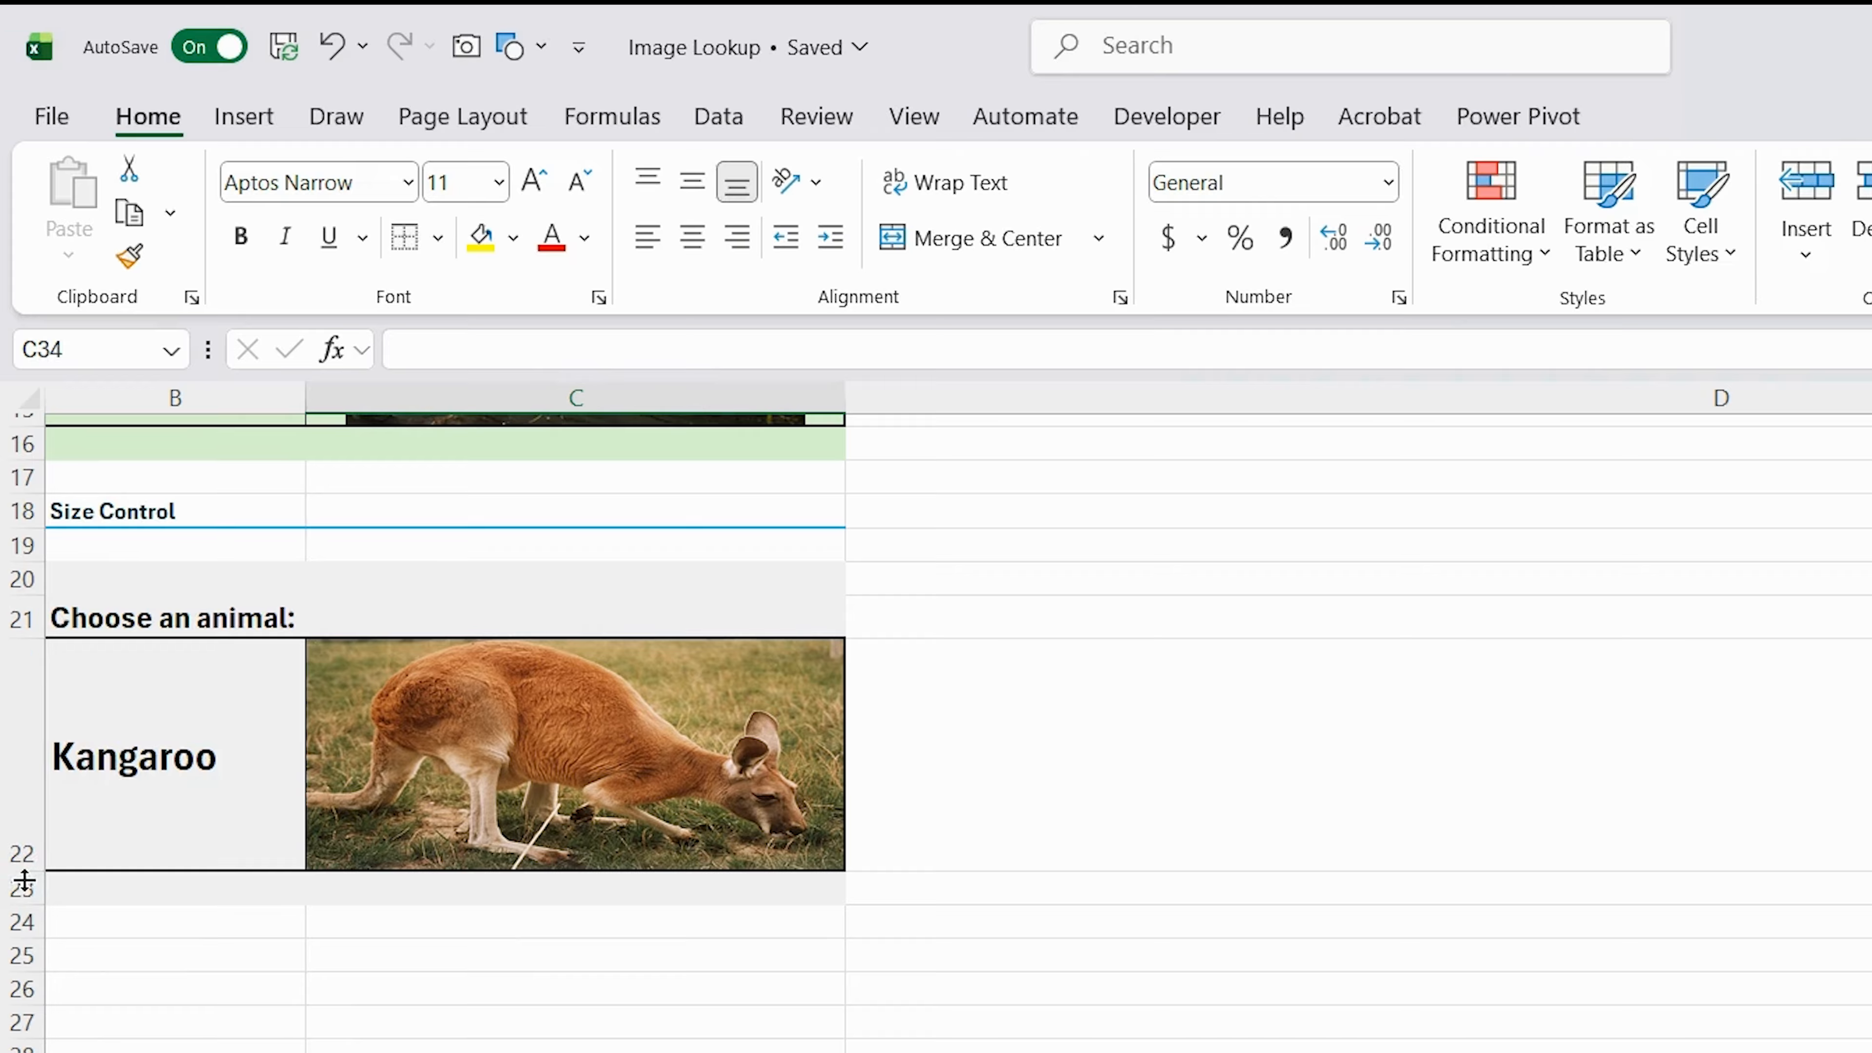
{"action": "left_click_drag", "start_coordinate": [20, 872], "coordinate": [26, 984]}
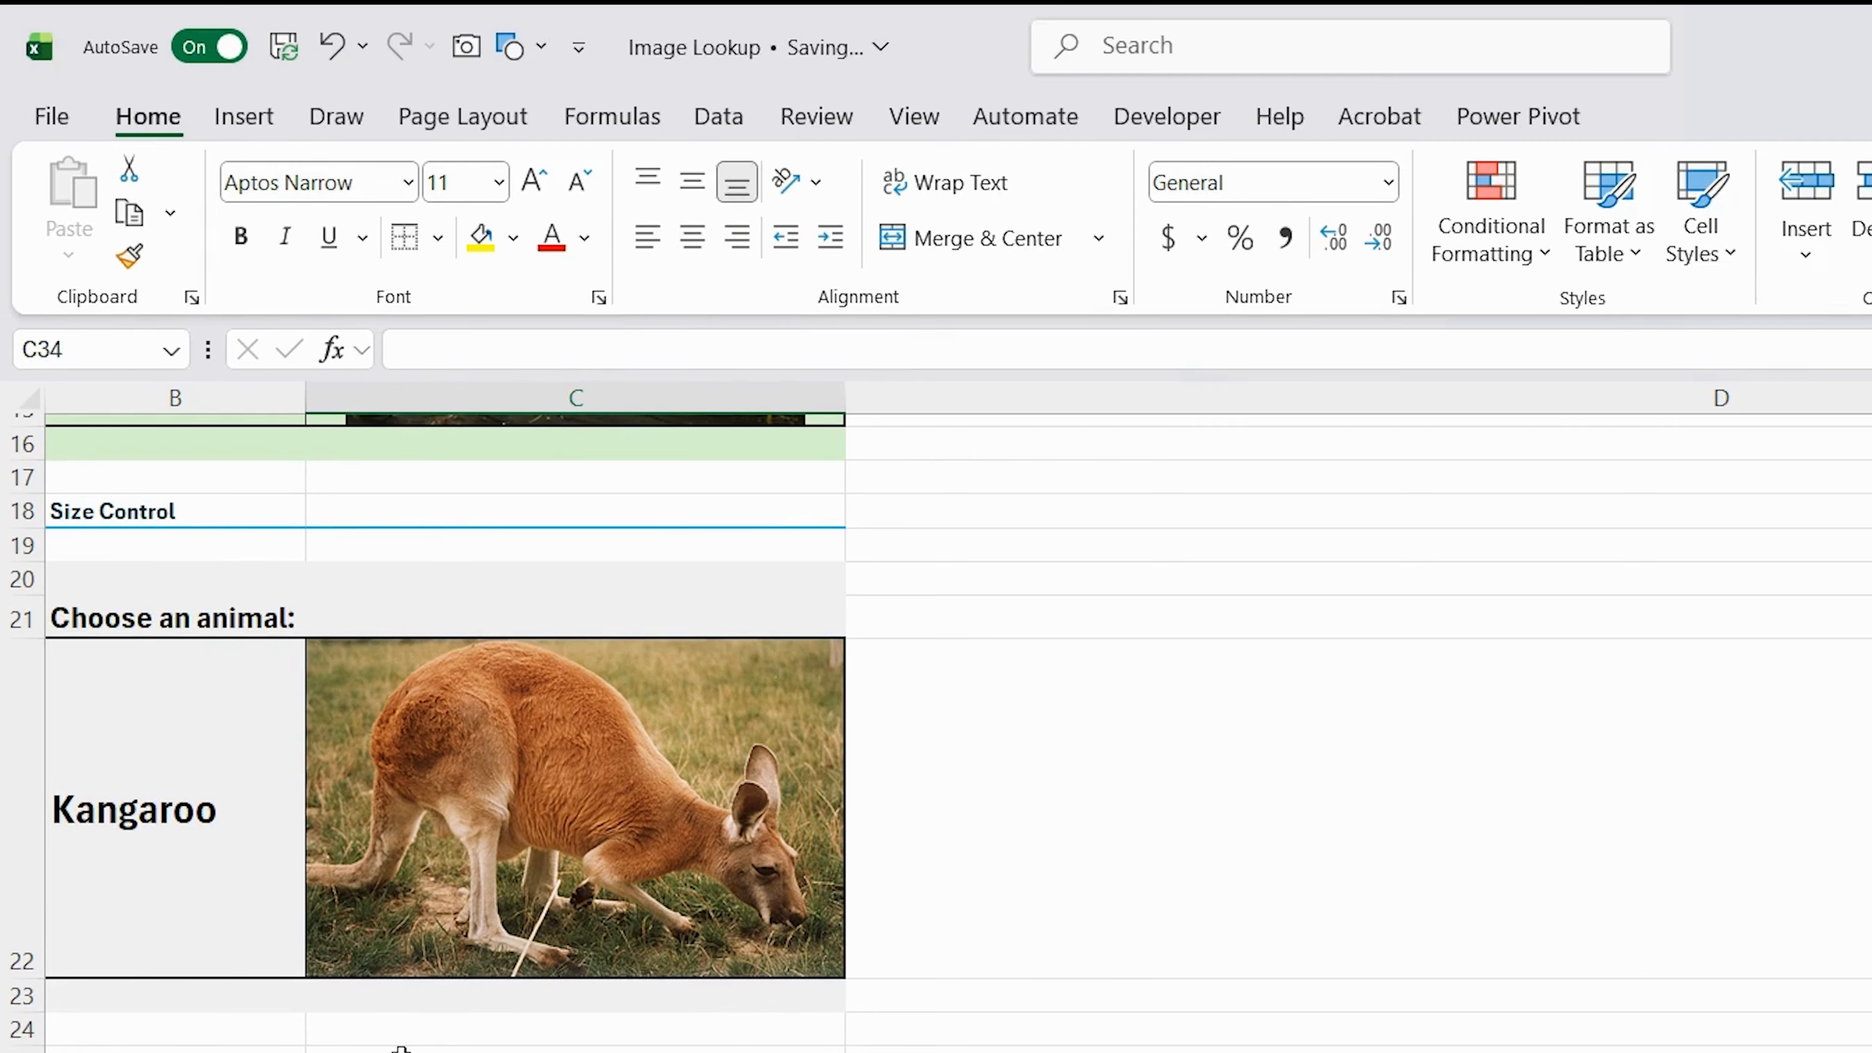
Step: Change the sizing argument of the IMAGE formula in C22 to 2 (Original size)
{"action": "left_click", "coordinate": [746, 789]}
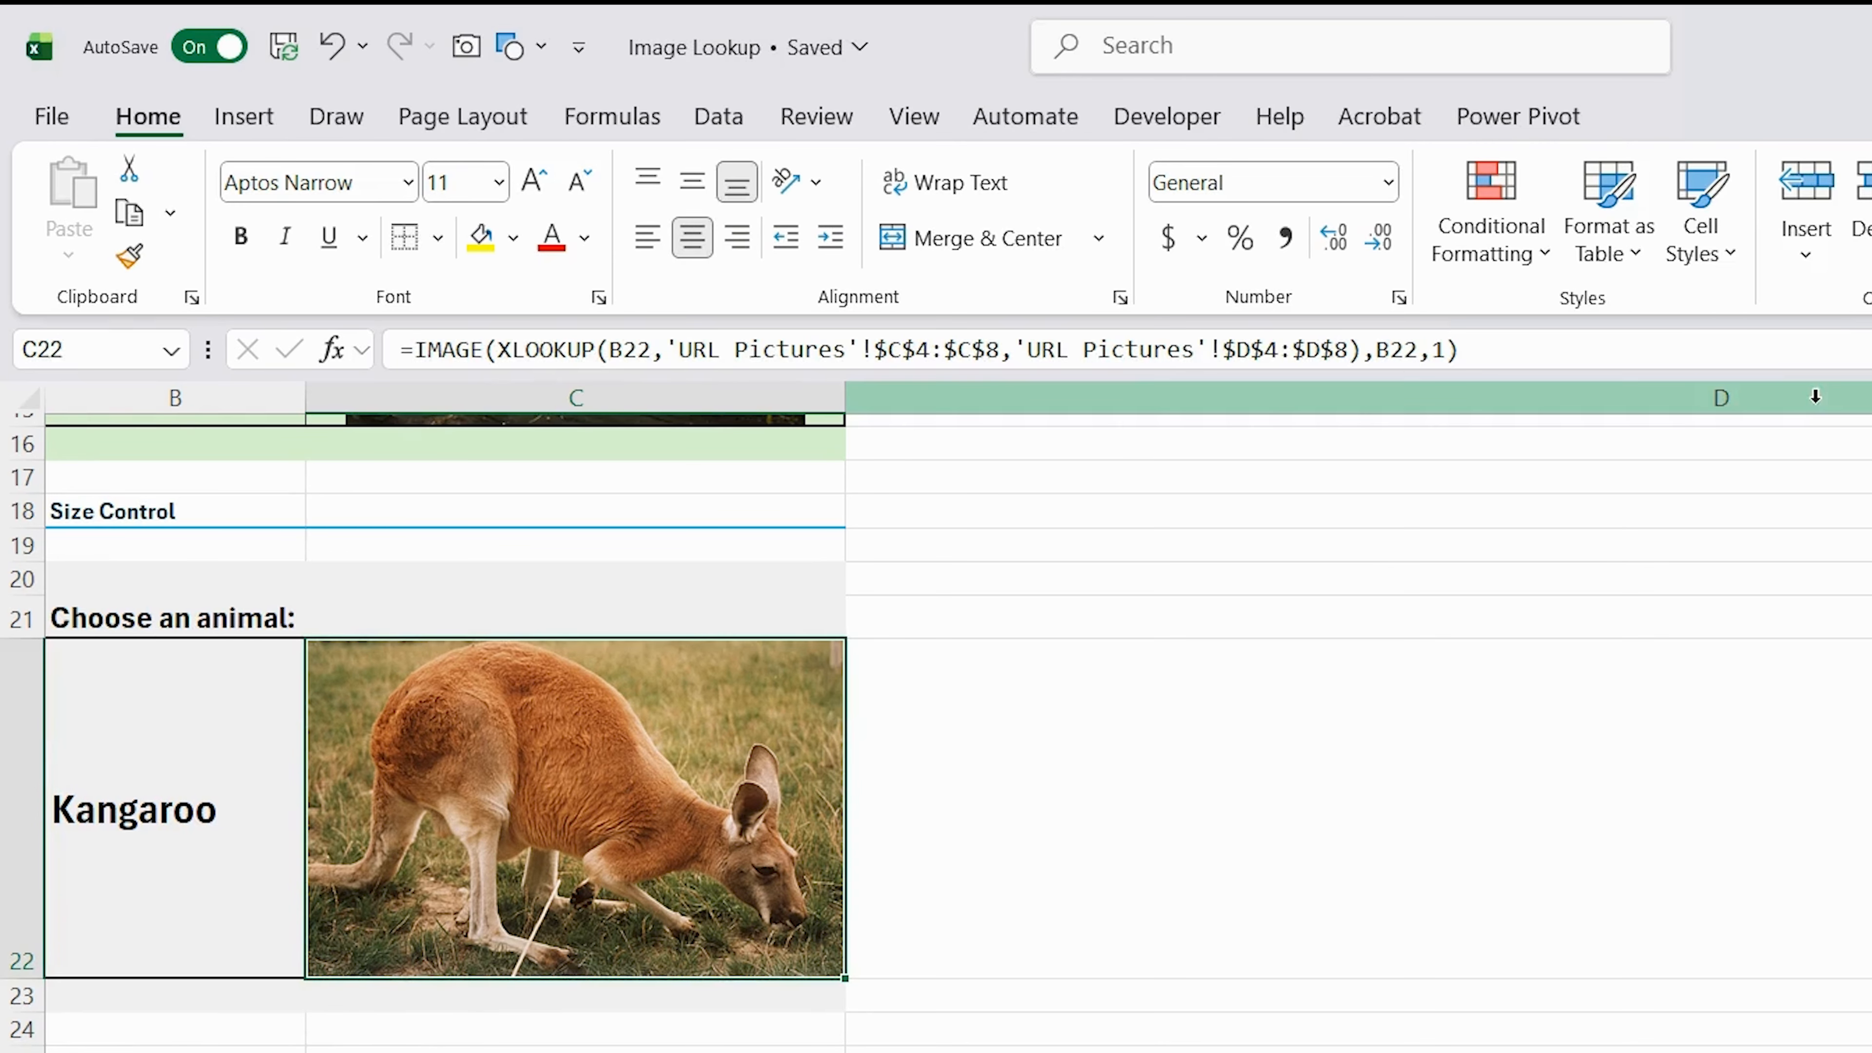
{"action": "left_click", "coordinate": [1439, 350]}
{"action": "double_click", "coordinate": [1439, 350]}
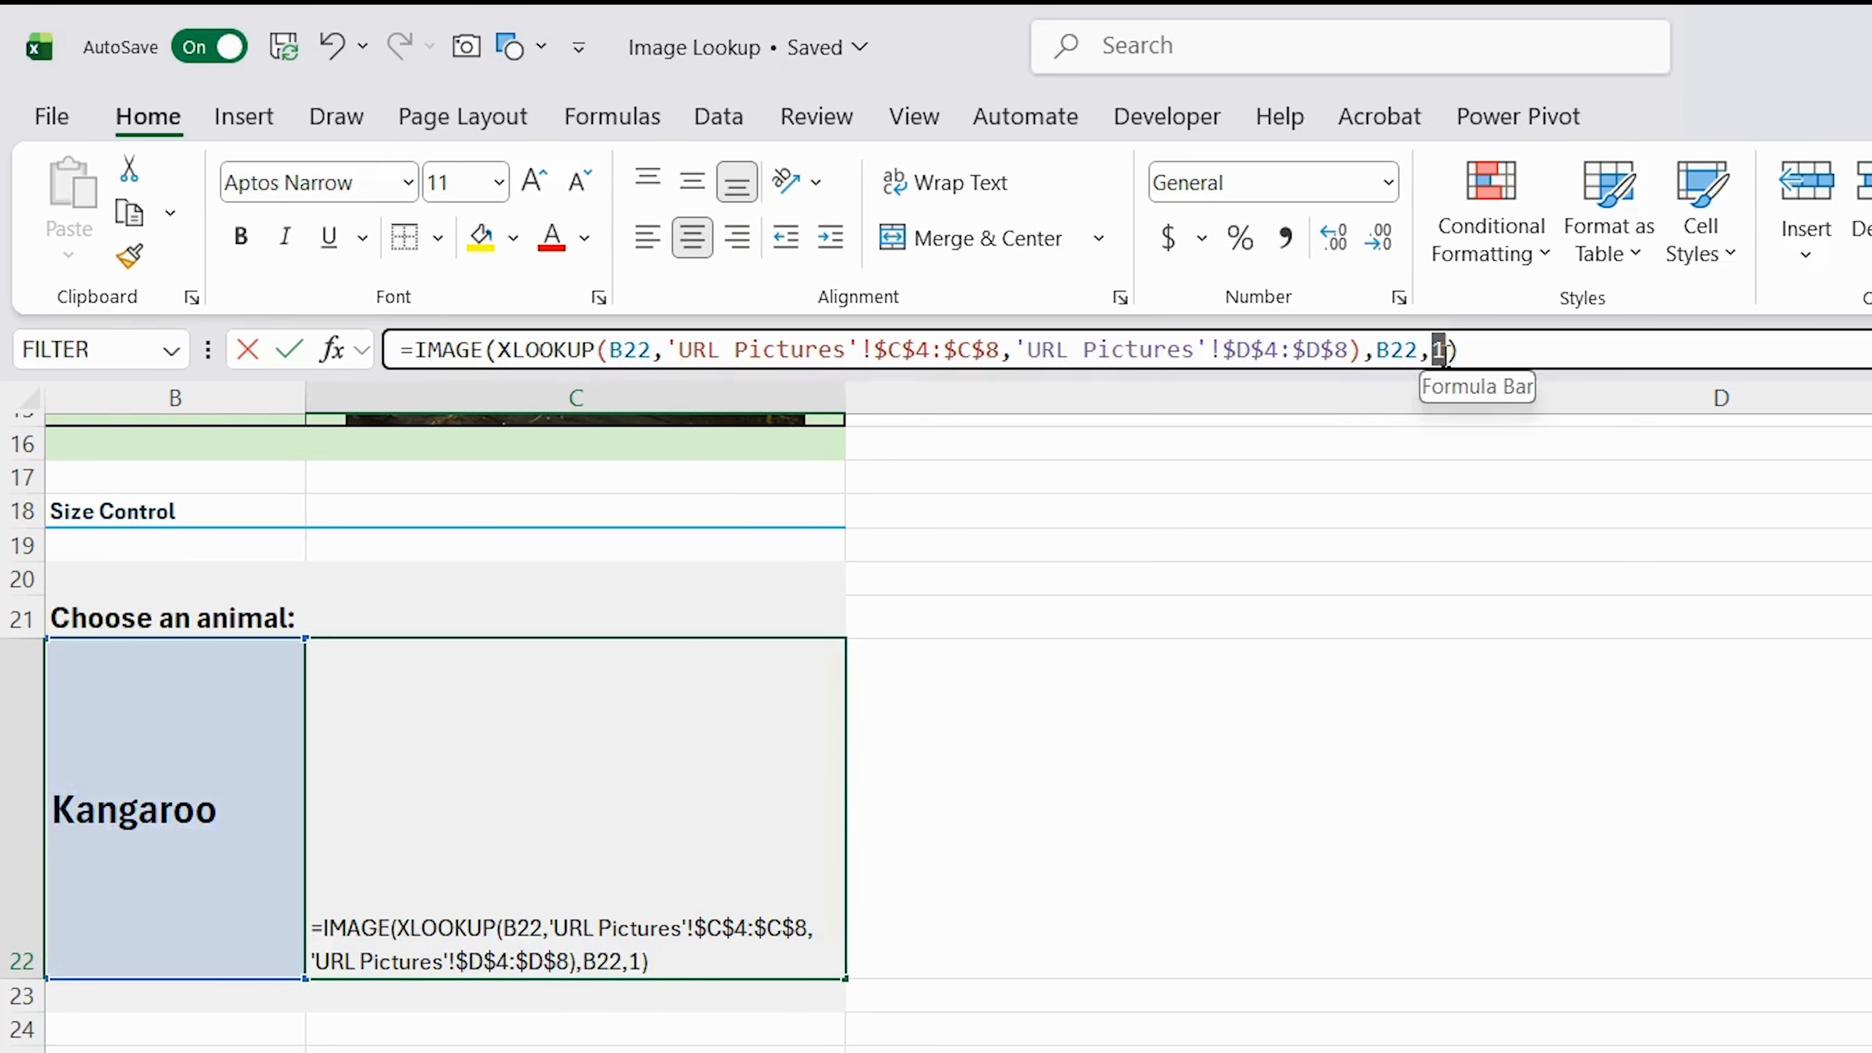
{"action": "type", "text": "2"}
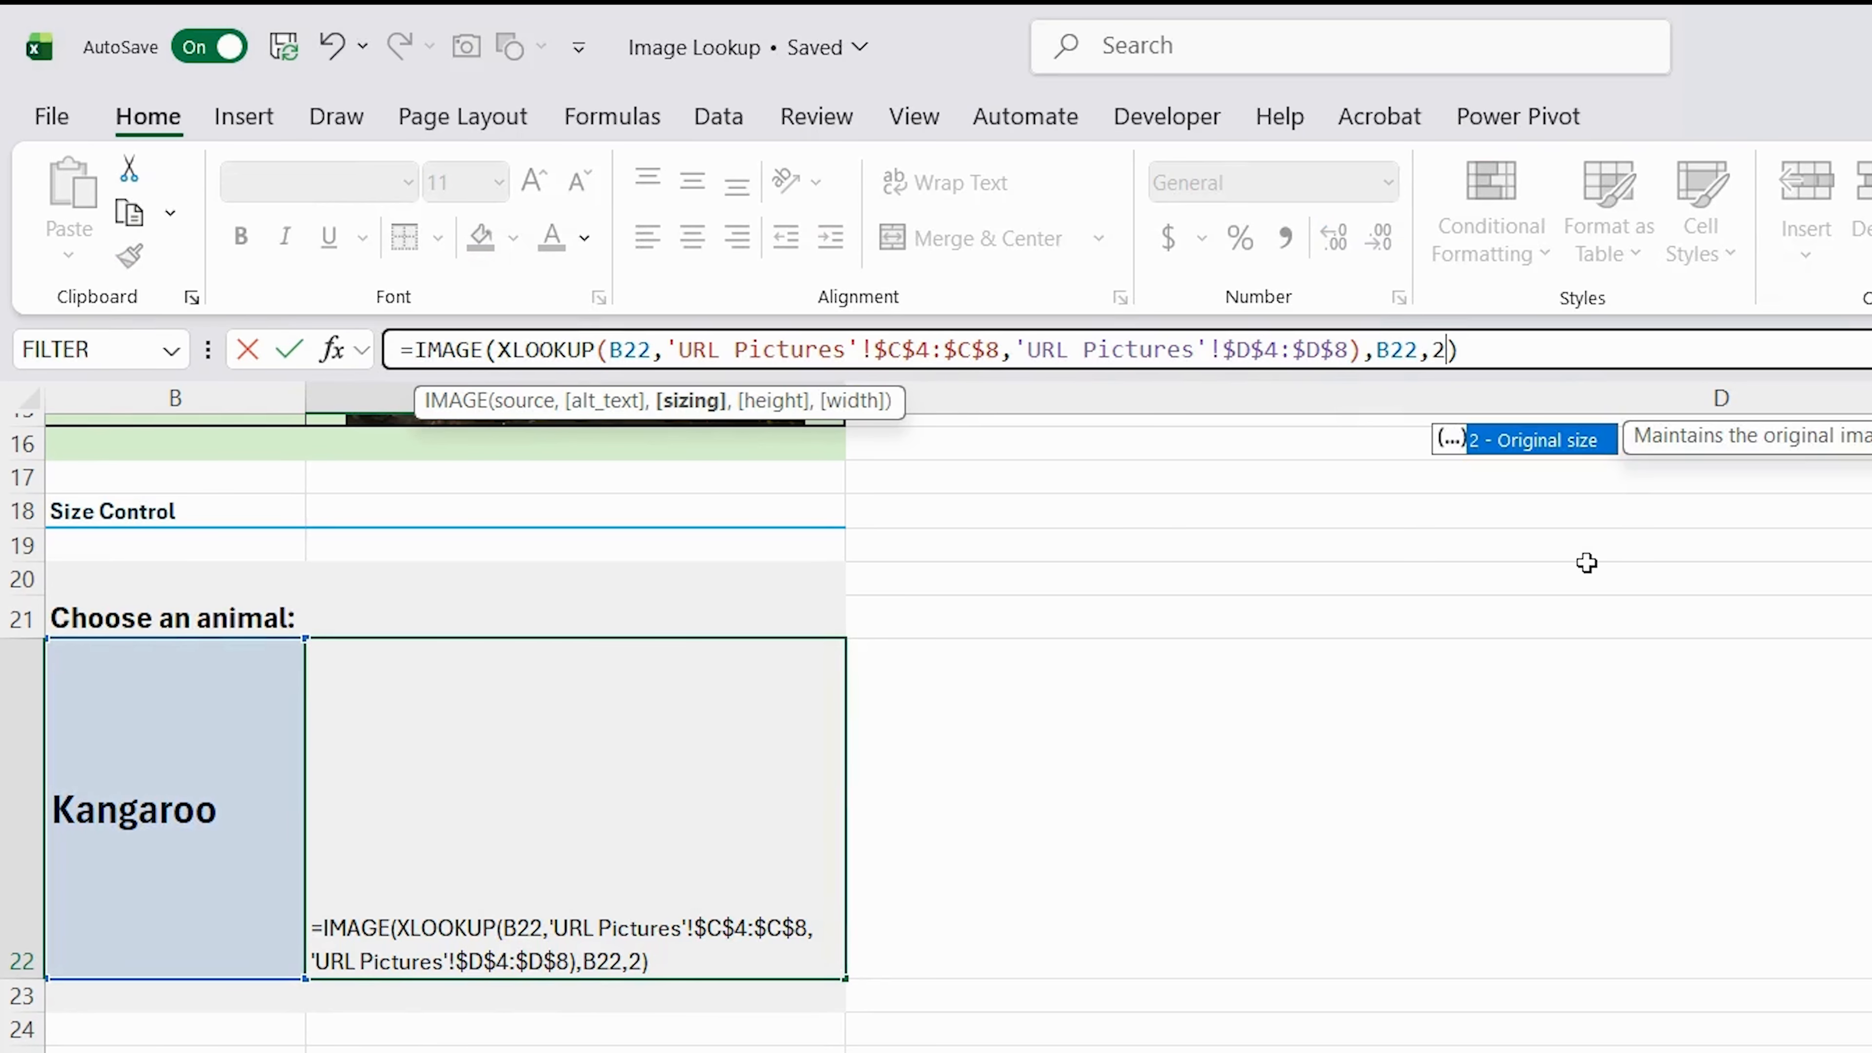
{"action": "key", "text": "Return"}
{"action": "key", "text": "Down"}
{"action": "key", "text": "Down"}
{"action": "key", "text": "Down"}
{"action": "key", "text": "Down"}
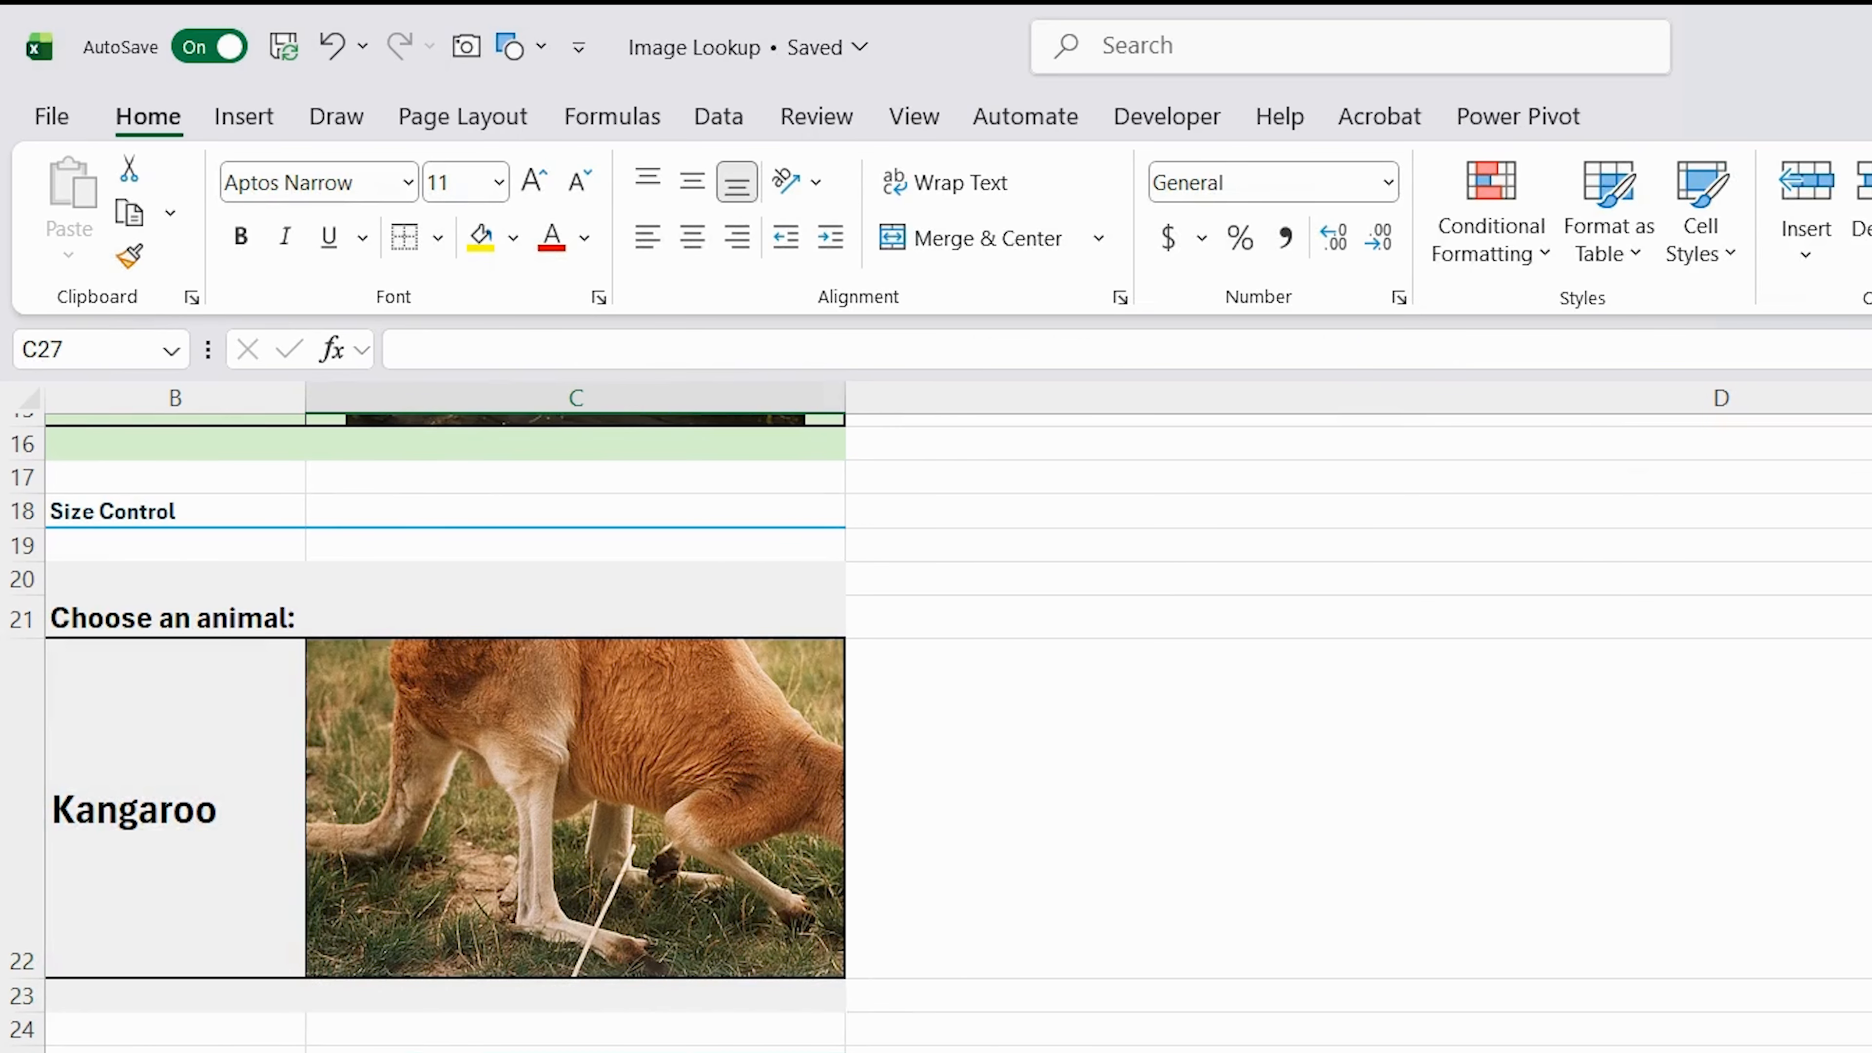
Step: Set the sizing argument of the IMAGE formula in C22 to 0 (Fit cell) and reduce the height of row 22
{"action": "left_click", "coordinate": [624, 724]}
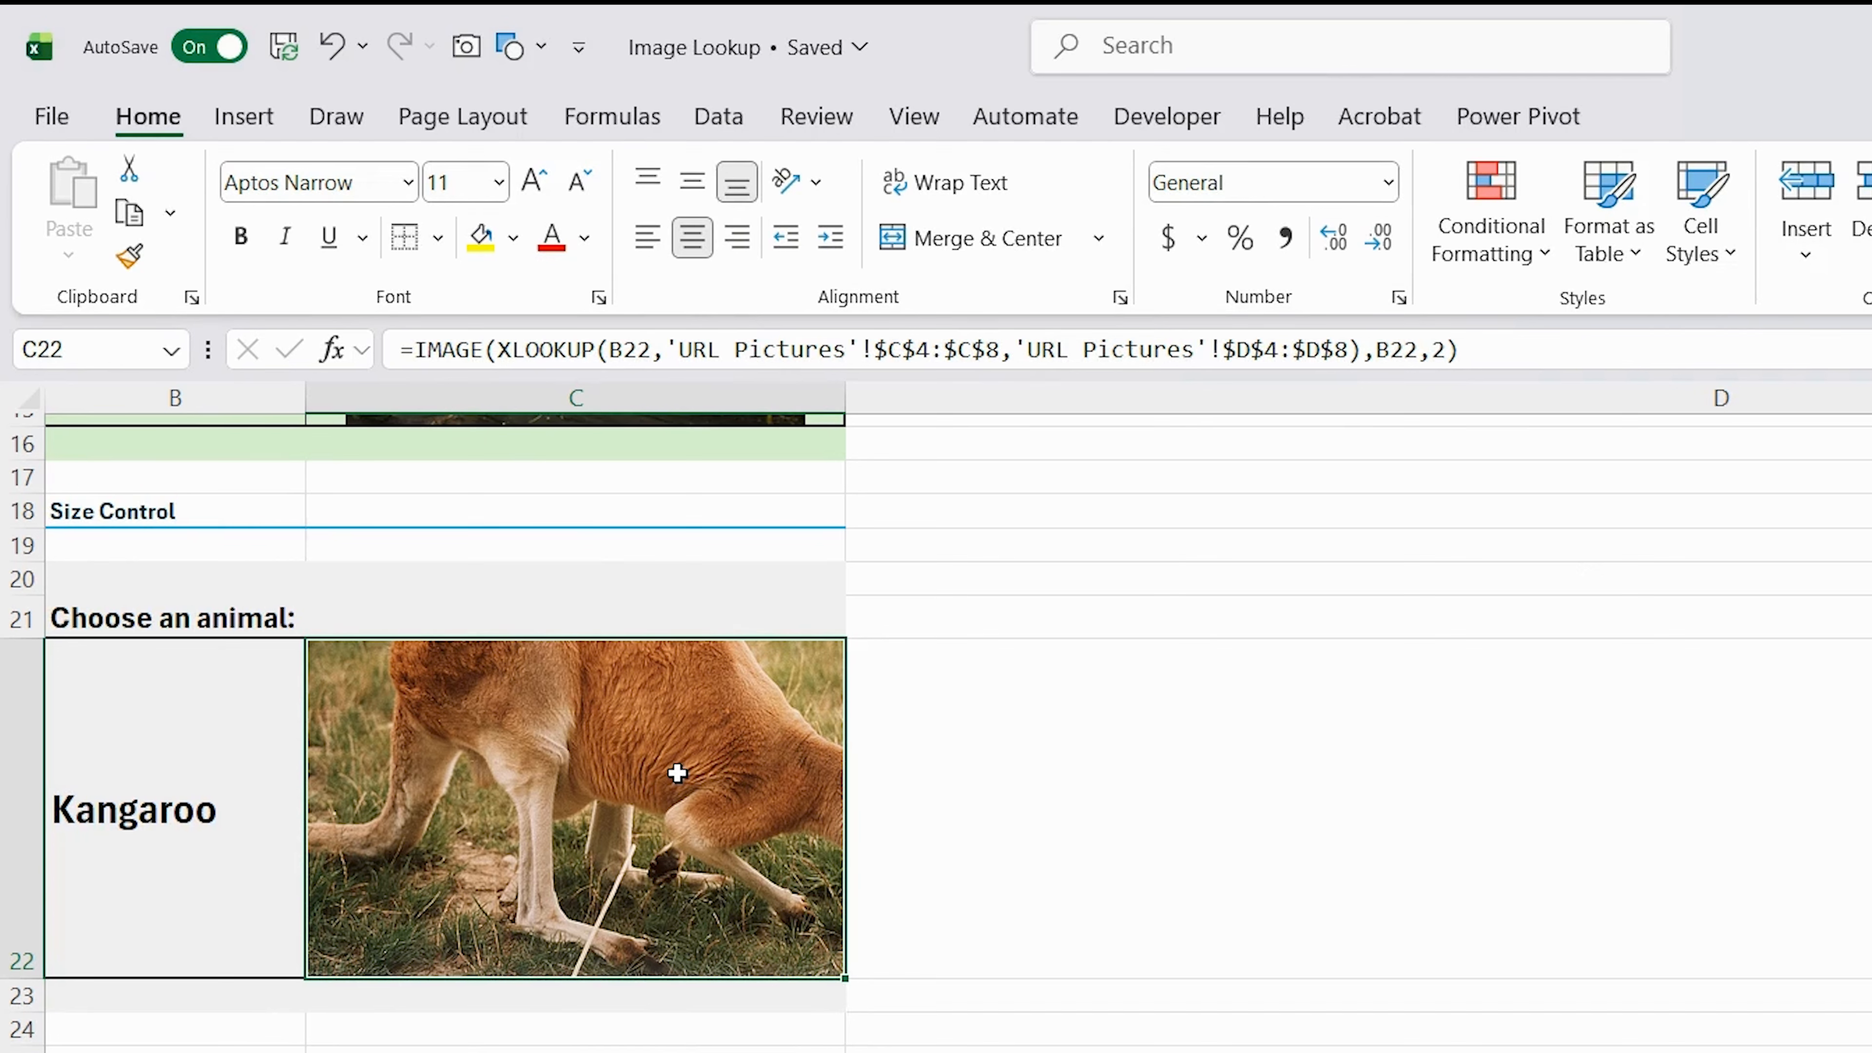
{"action": "double_click", "coordinate": [1438, 350]}
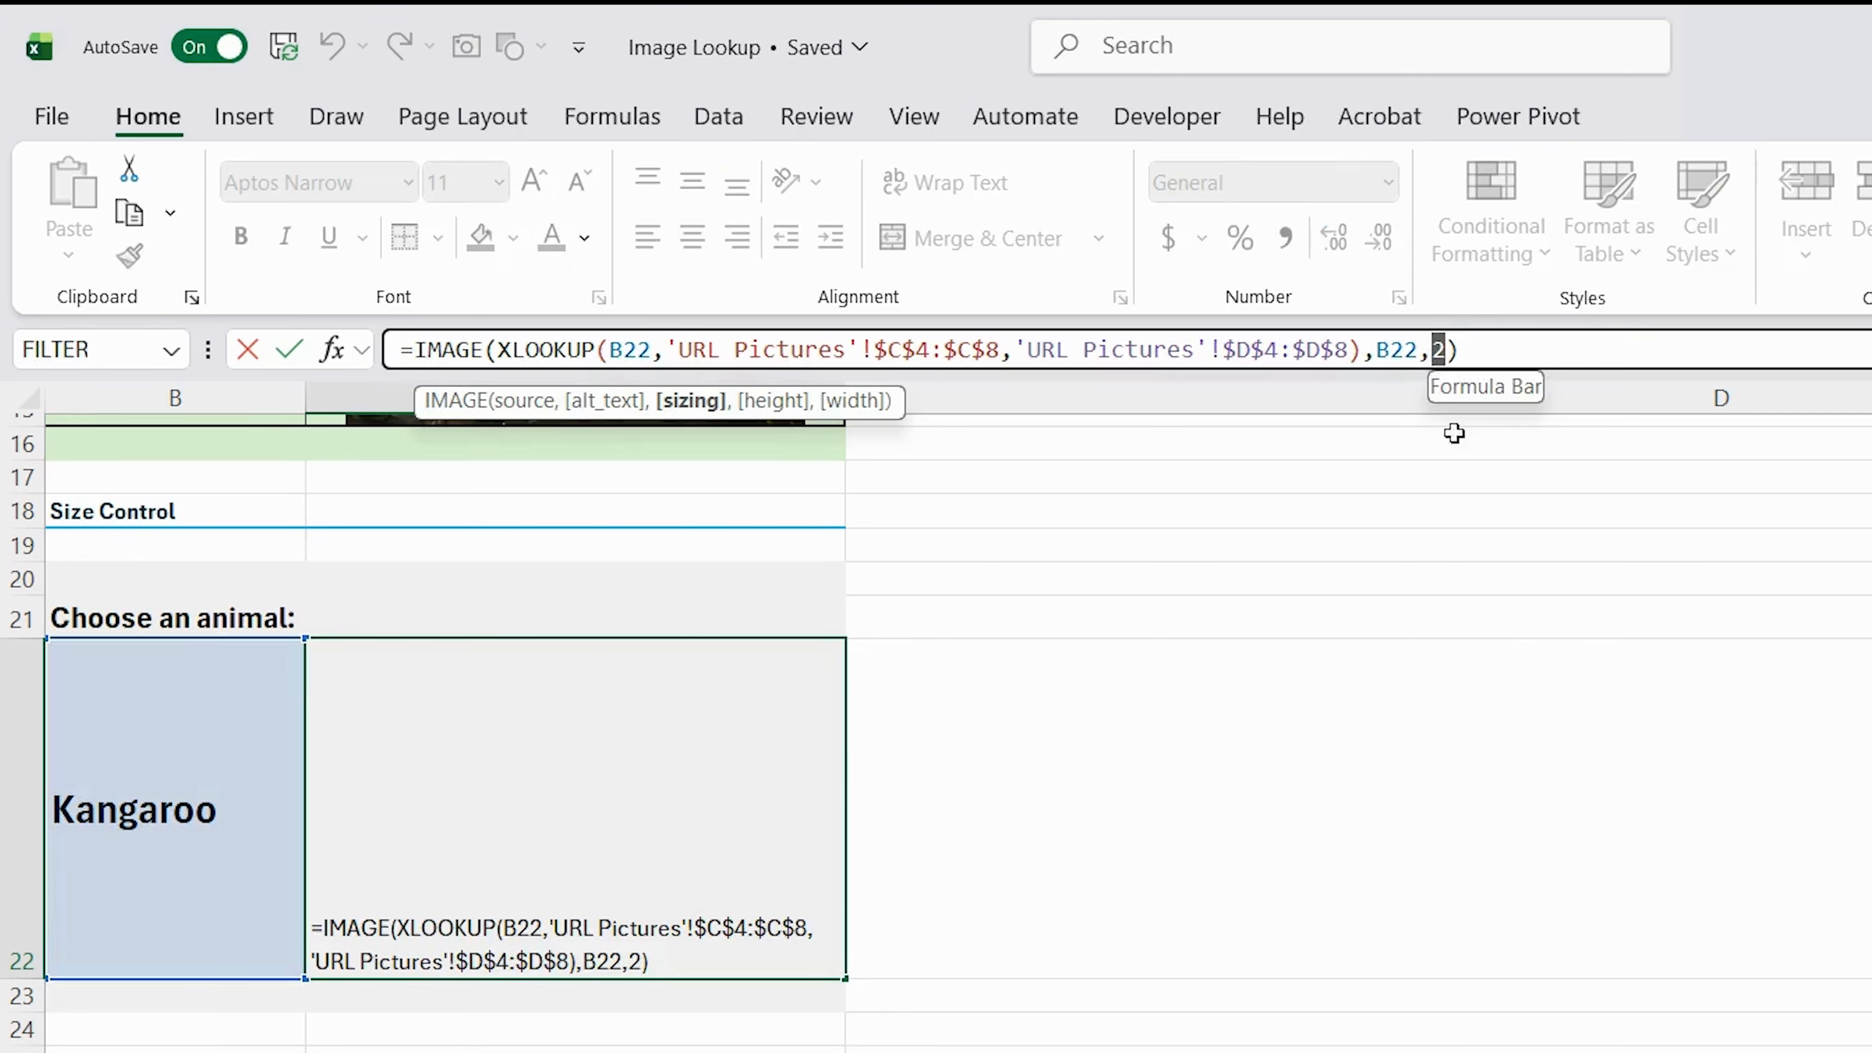
{"action": "type", "text": "3"}
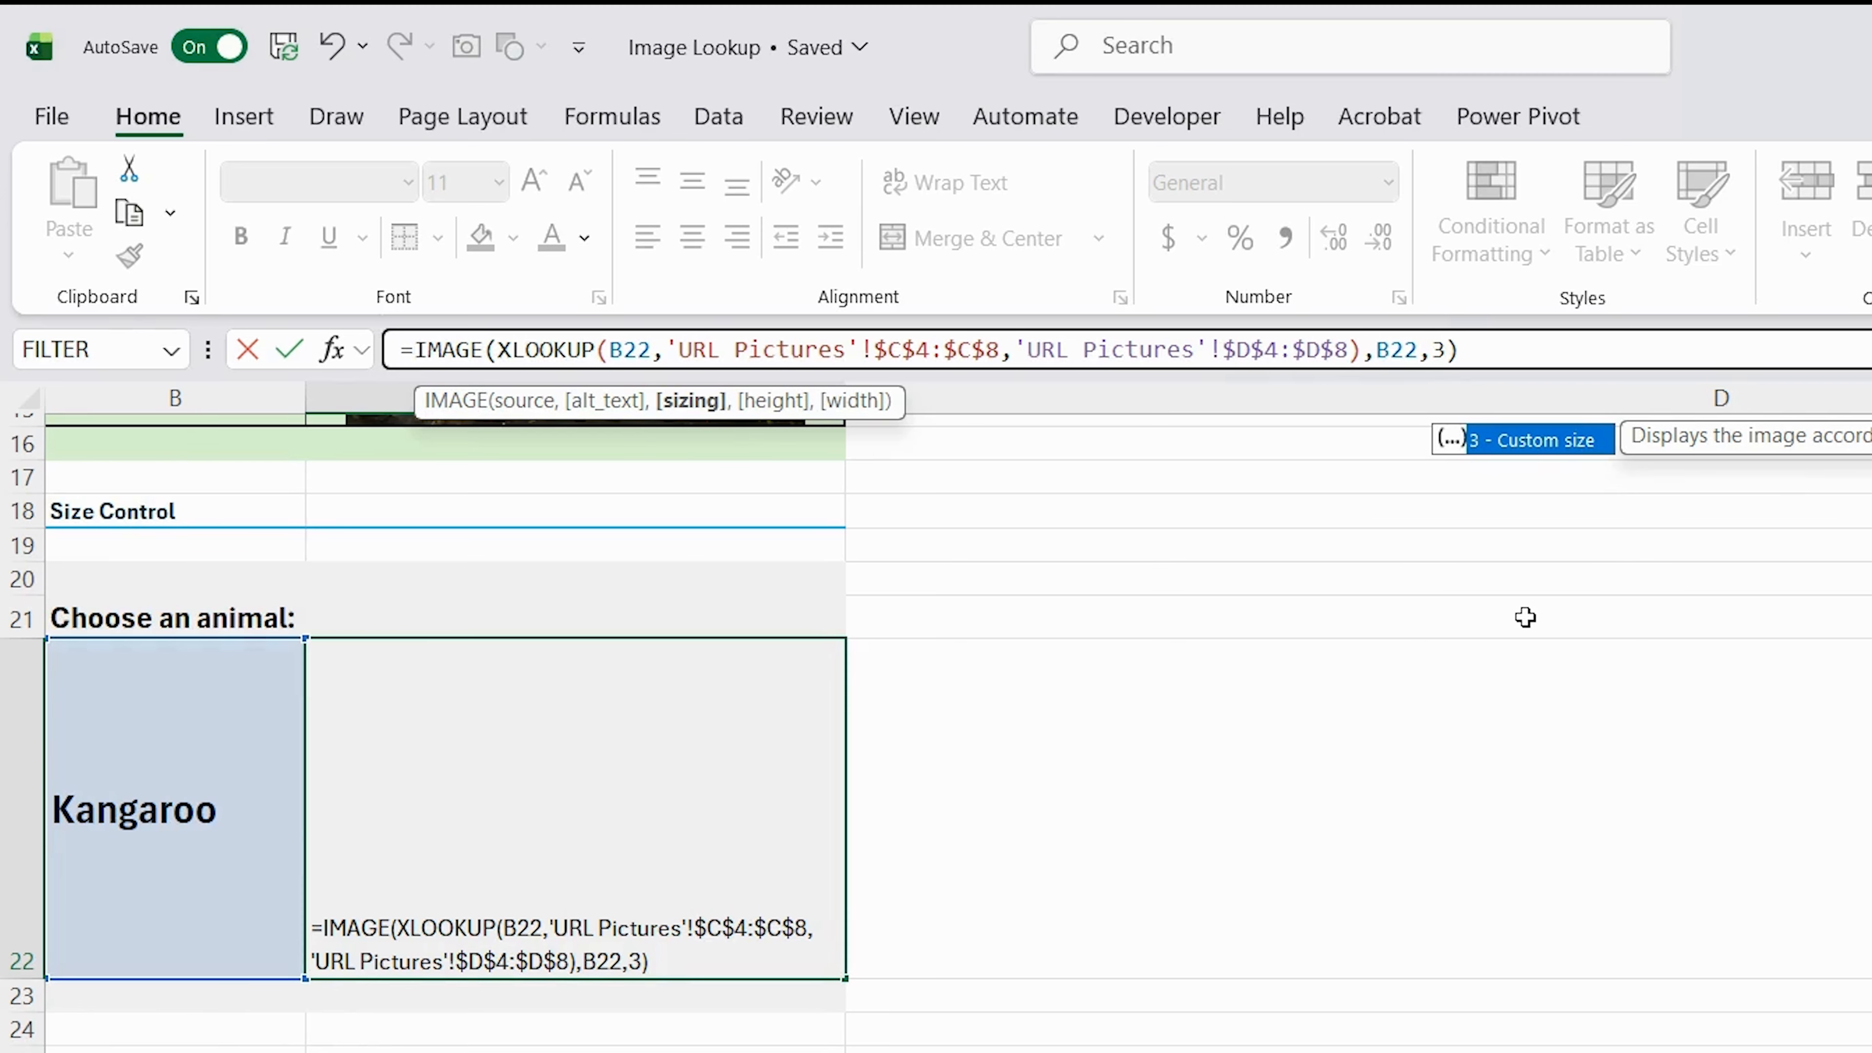
{"action": "key", "text": "BackSpace"}
{"action": "type", "text": "0"}
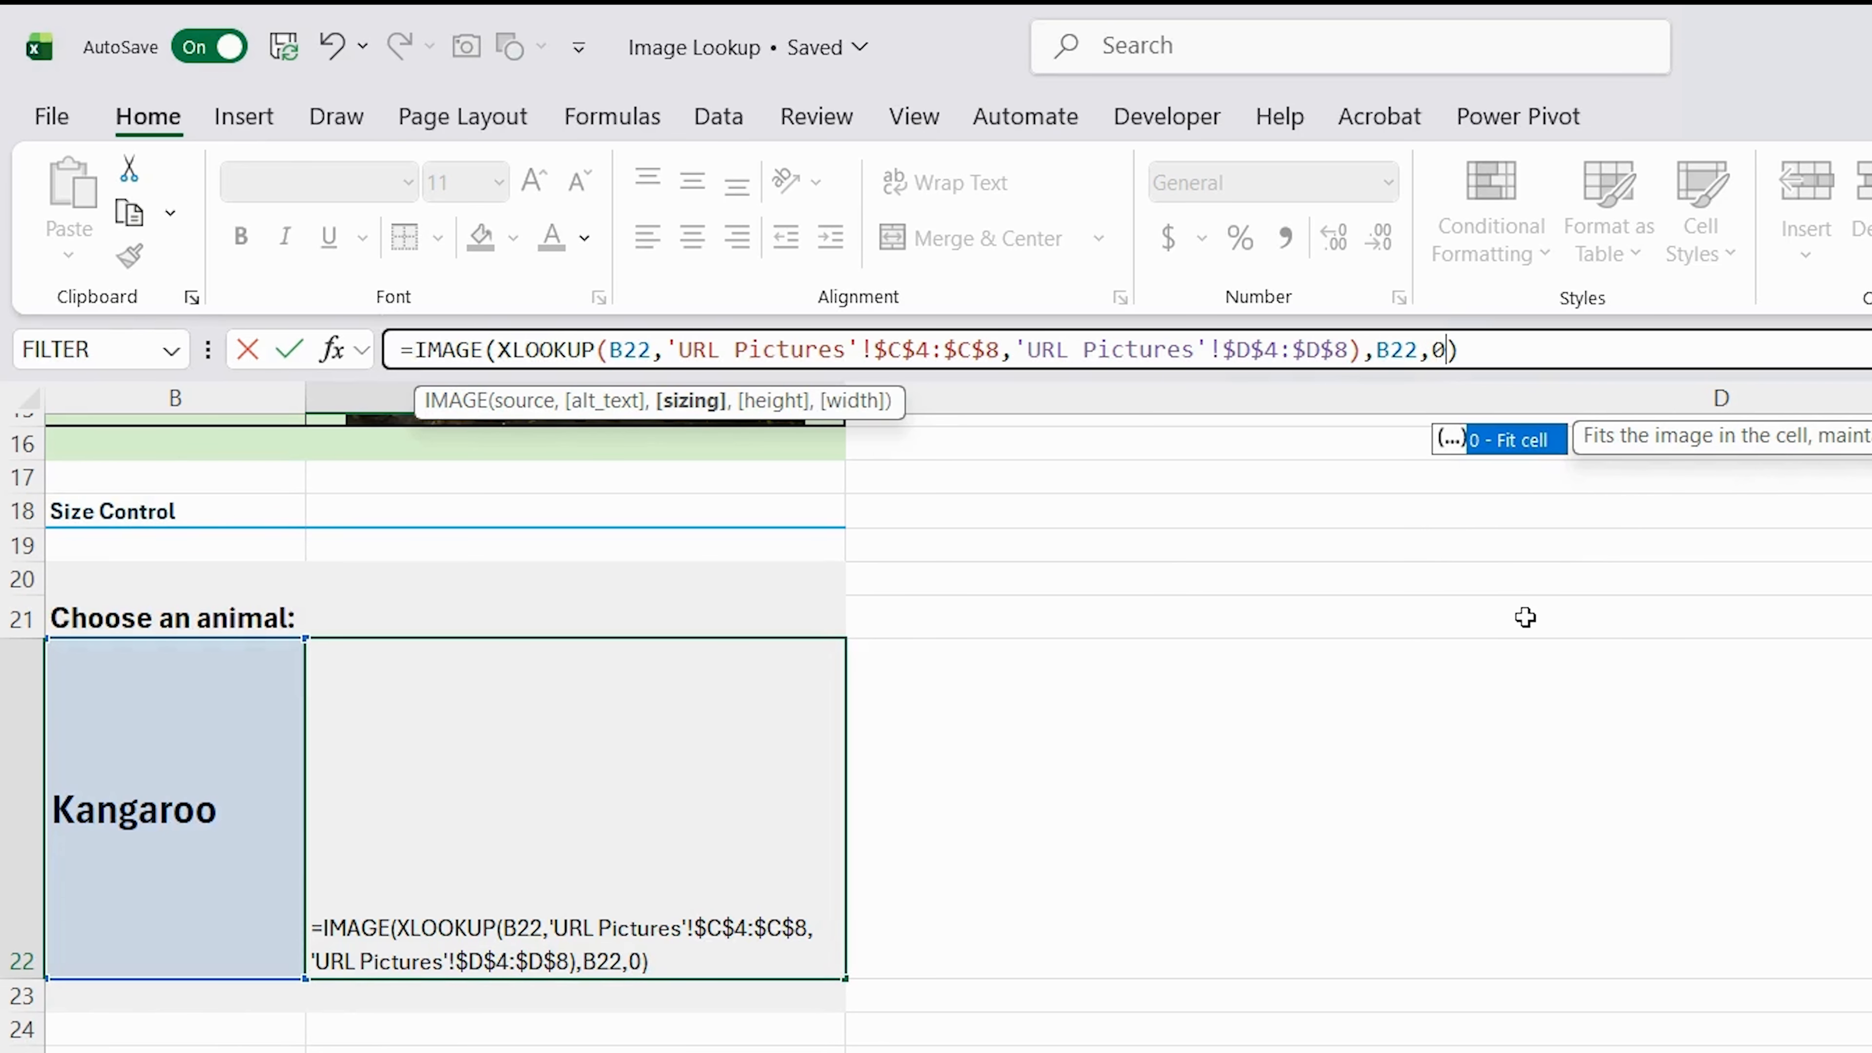
{"action": "key", "text": "Return"}
{"action": "left_click", "coordinate": [1324, 738]}
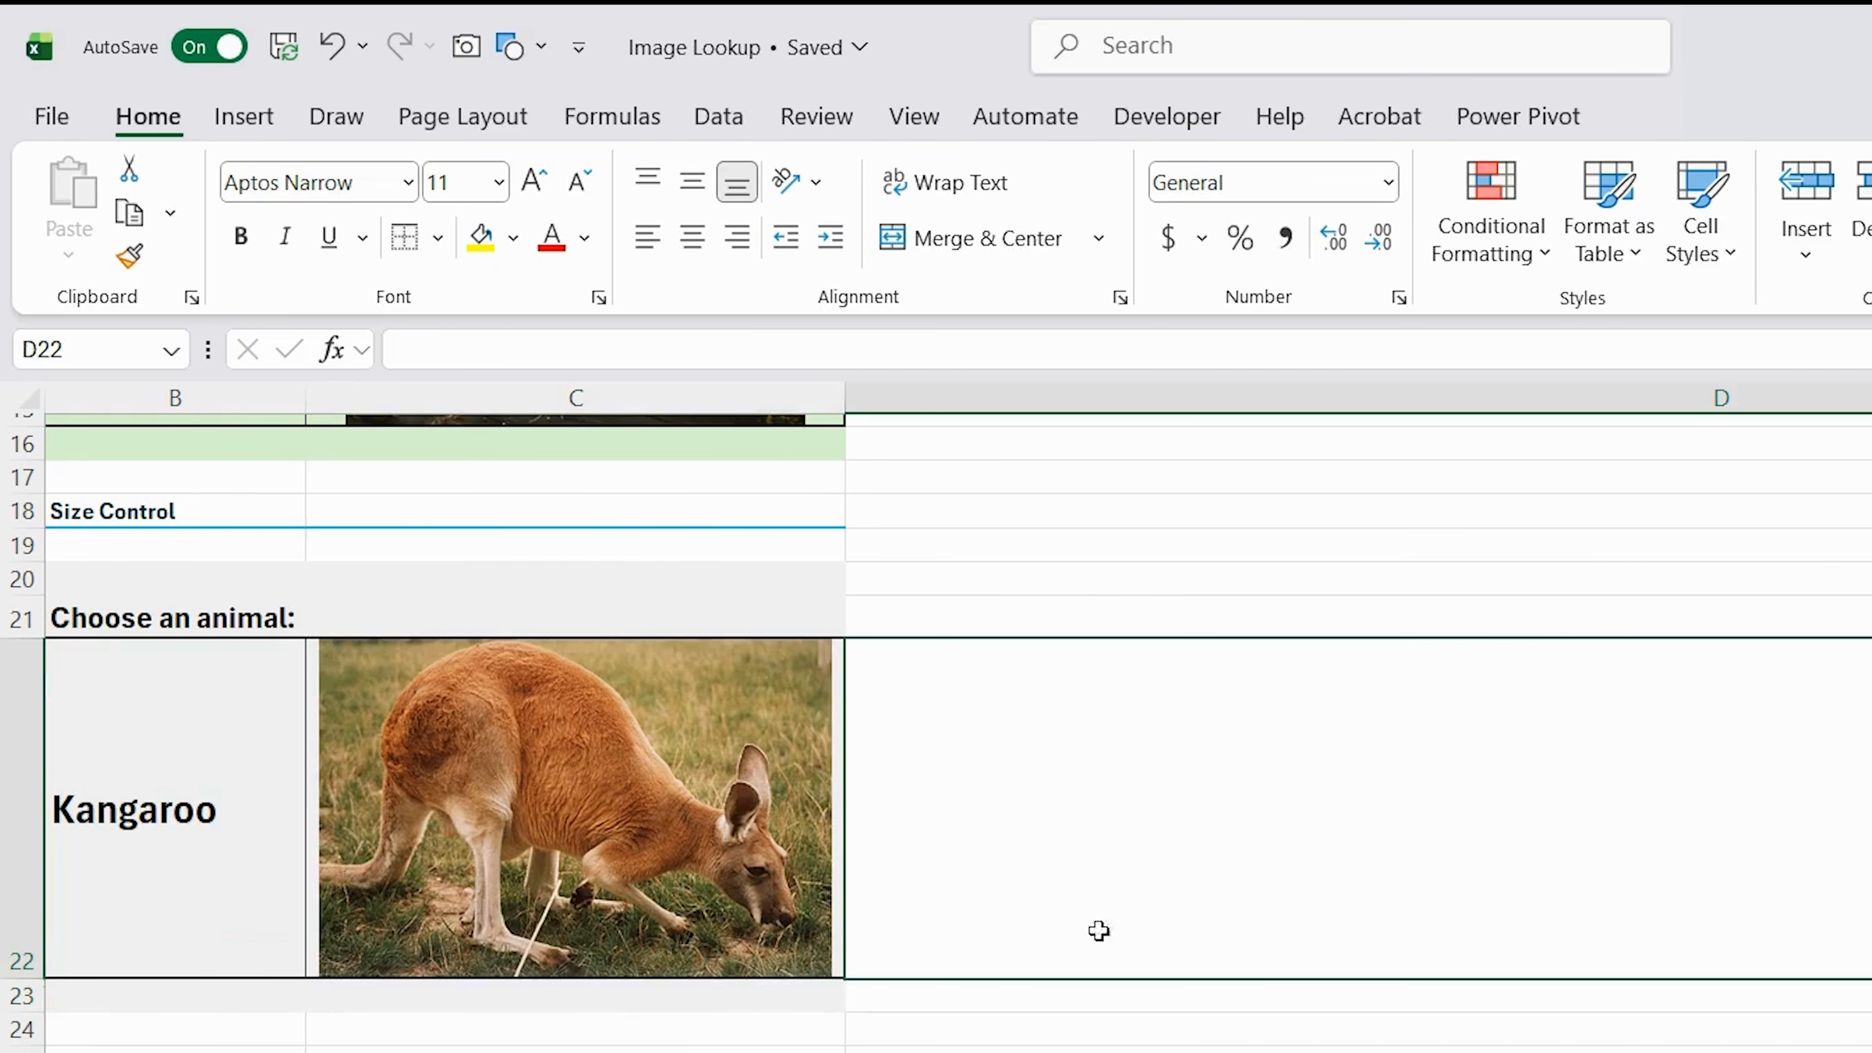
{"action": "left_click", "coordinate": [589, 885]}
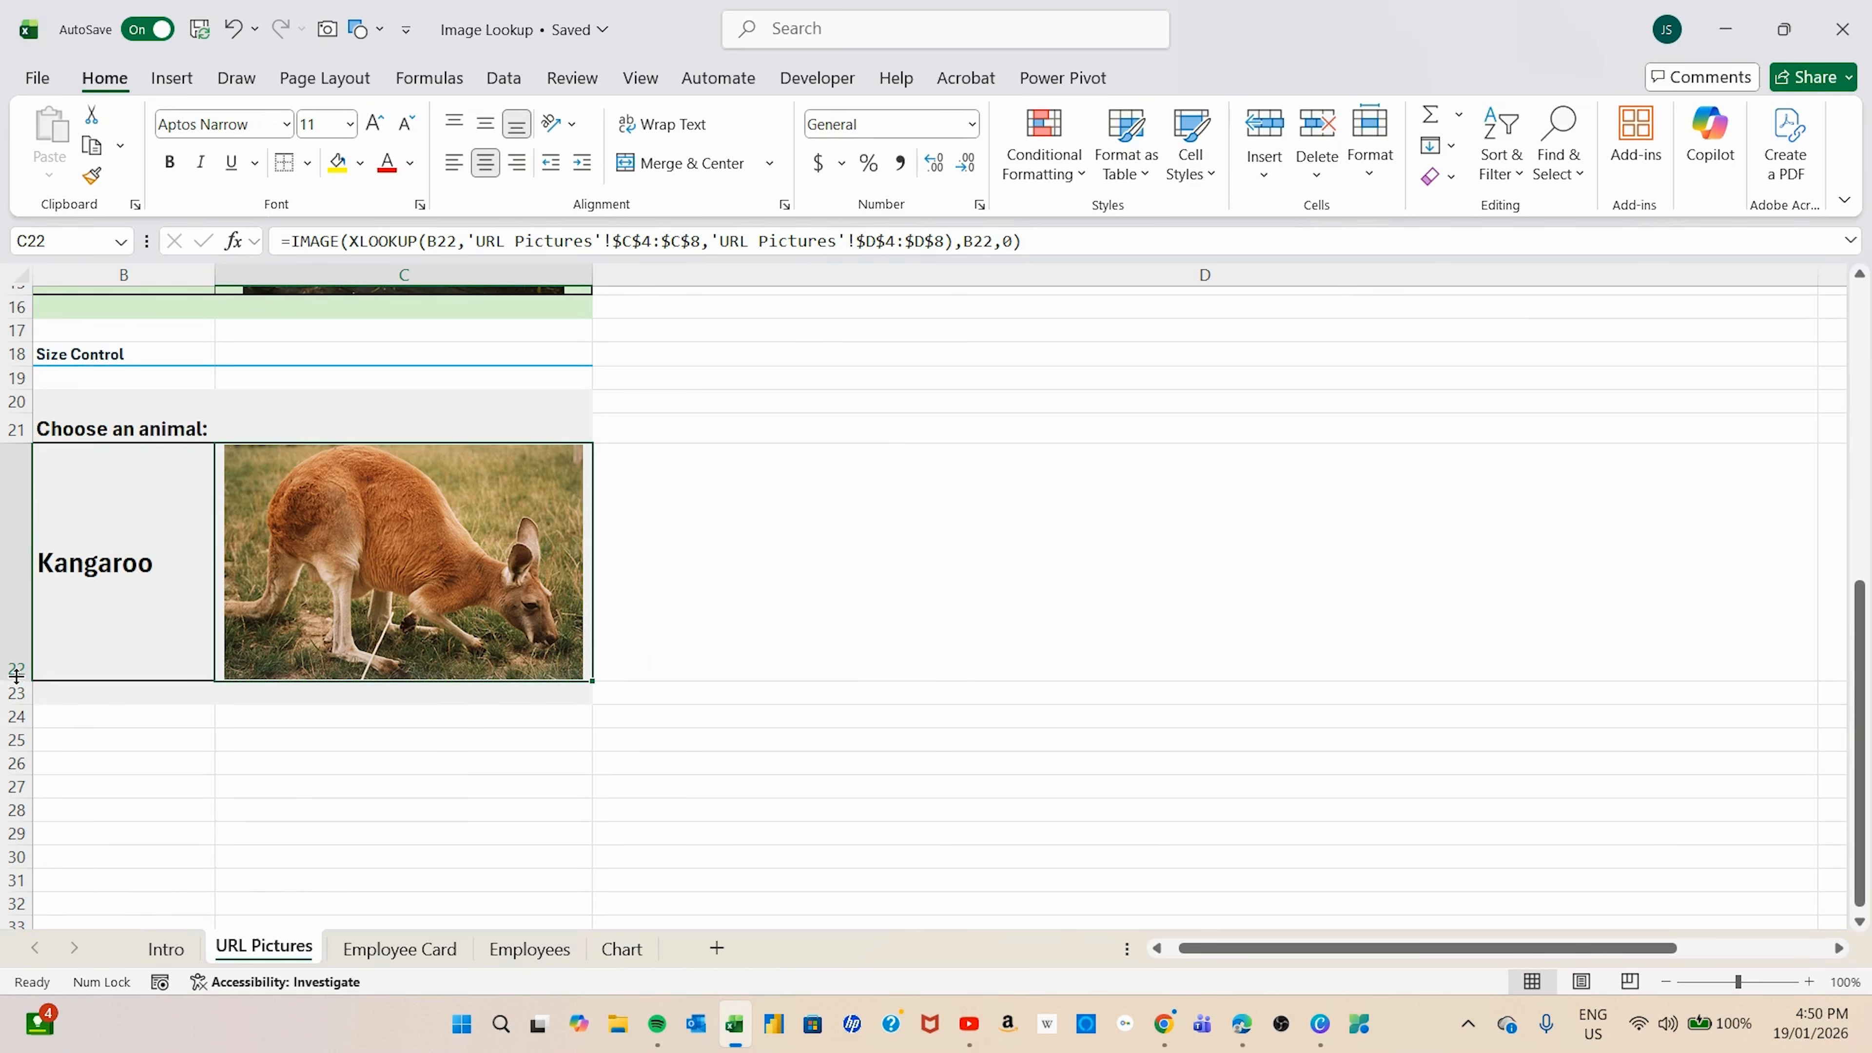
{"action": "left_click_drag", "start_coordinate": [18, 680], "coordinate": [25, 623]}
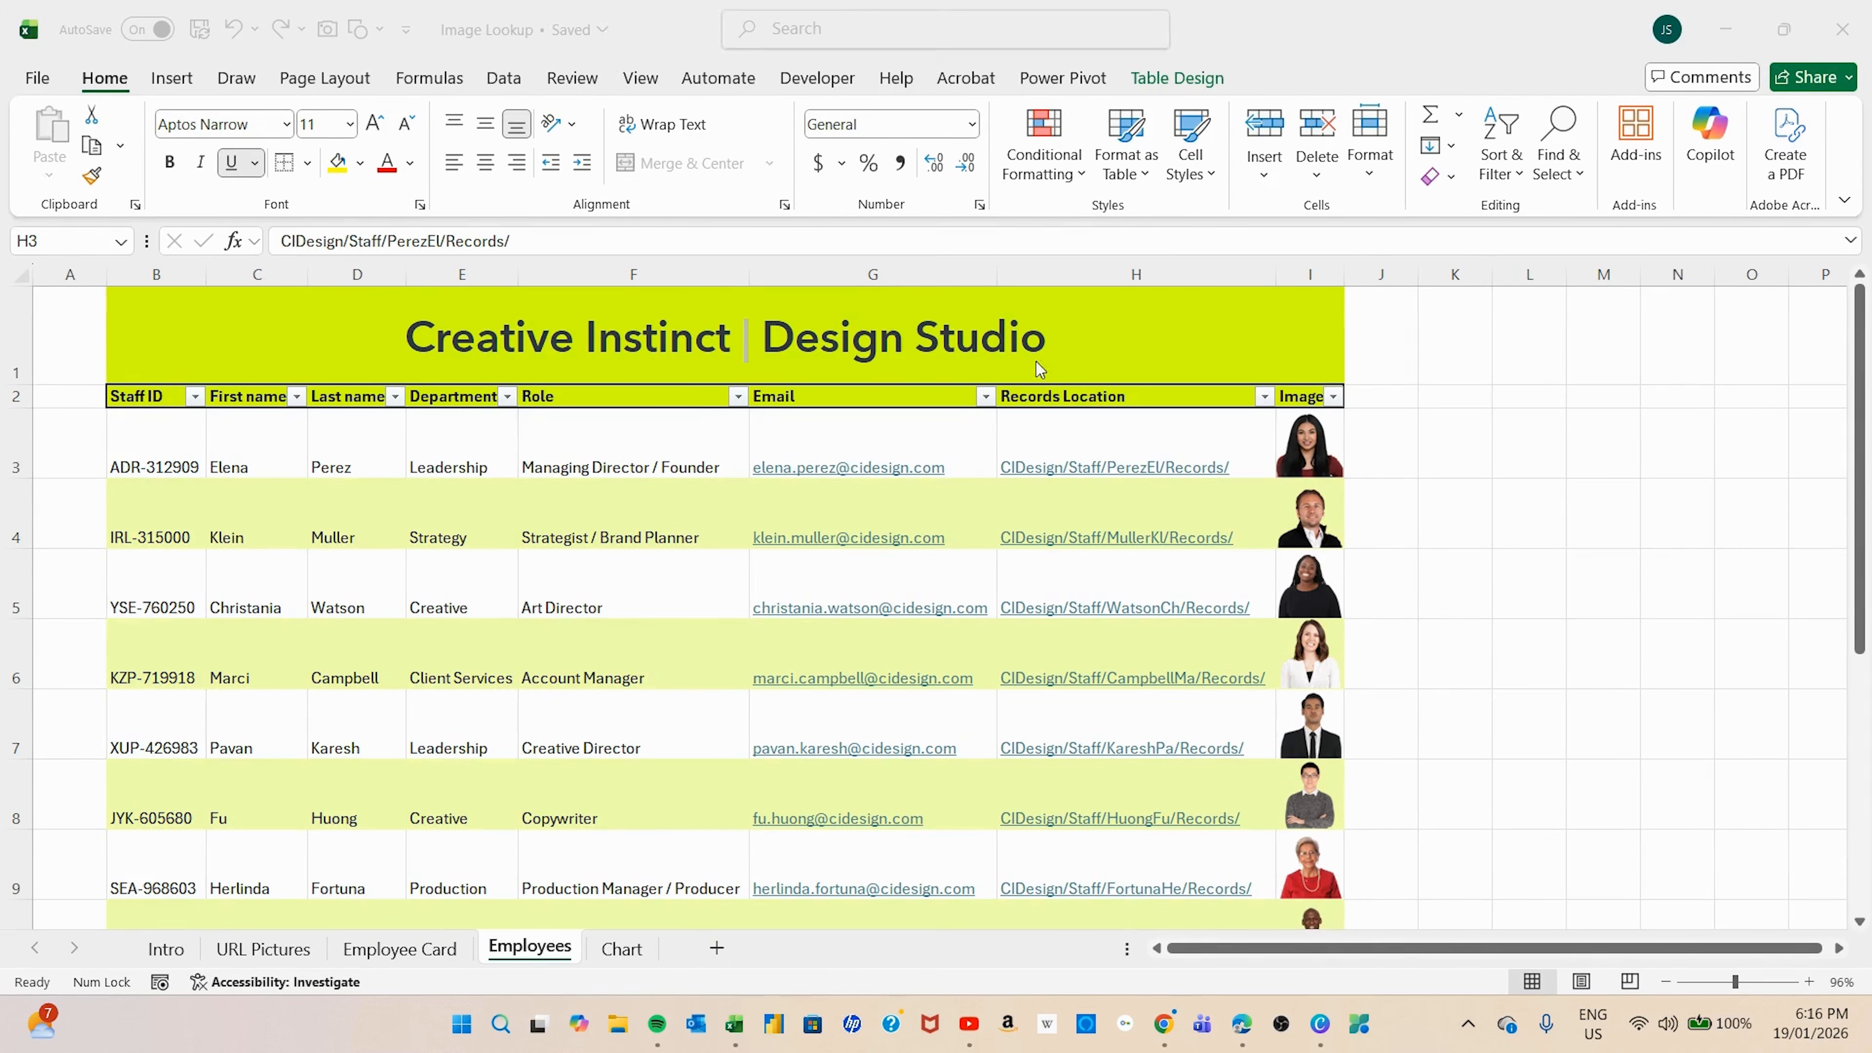
Step: Look through the staff table on the Employees sheet and select its Staff ID column data down to row 15
{"action": "scroll", "coordinate": [196, 479], "scroll_direction": "down", "scroll_amount": 3}
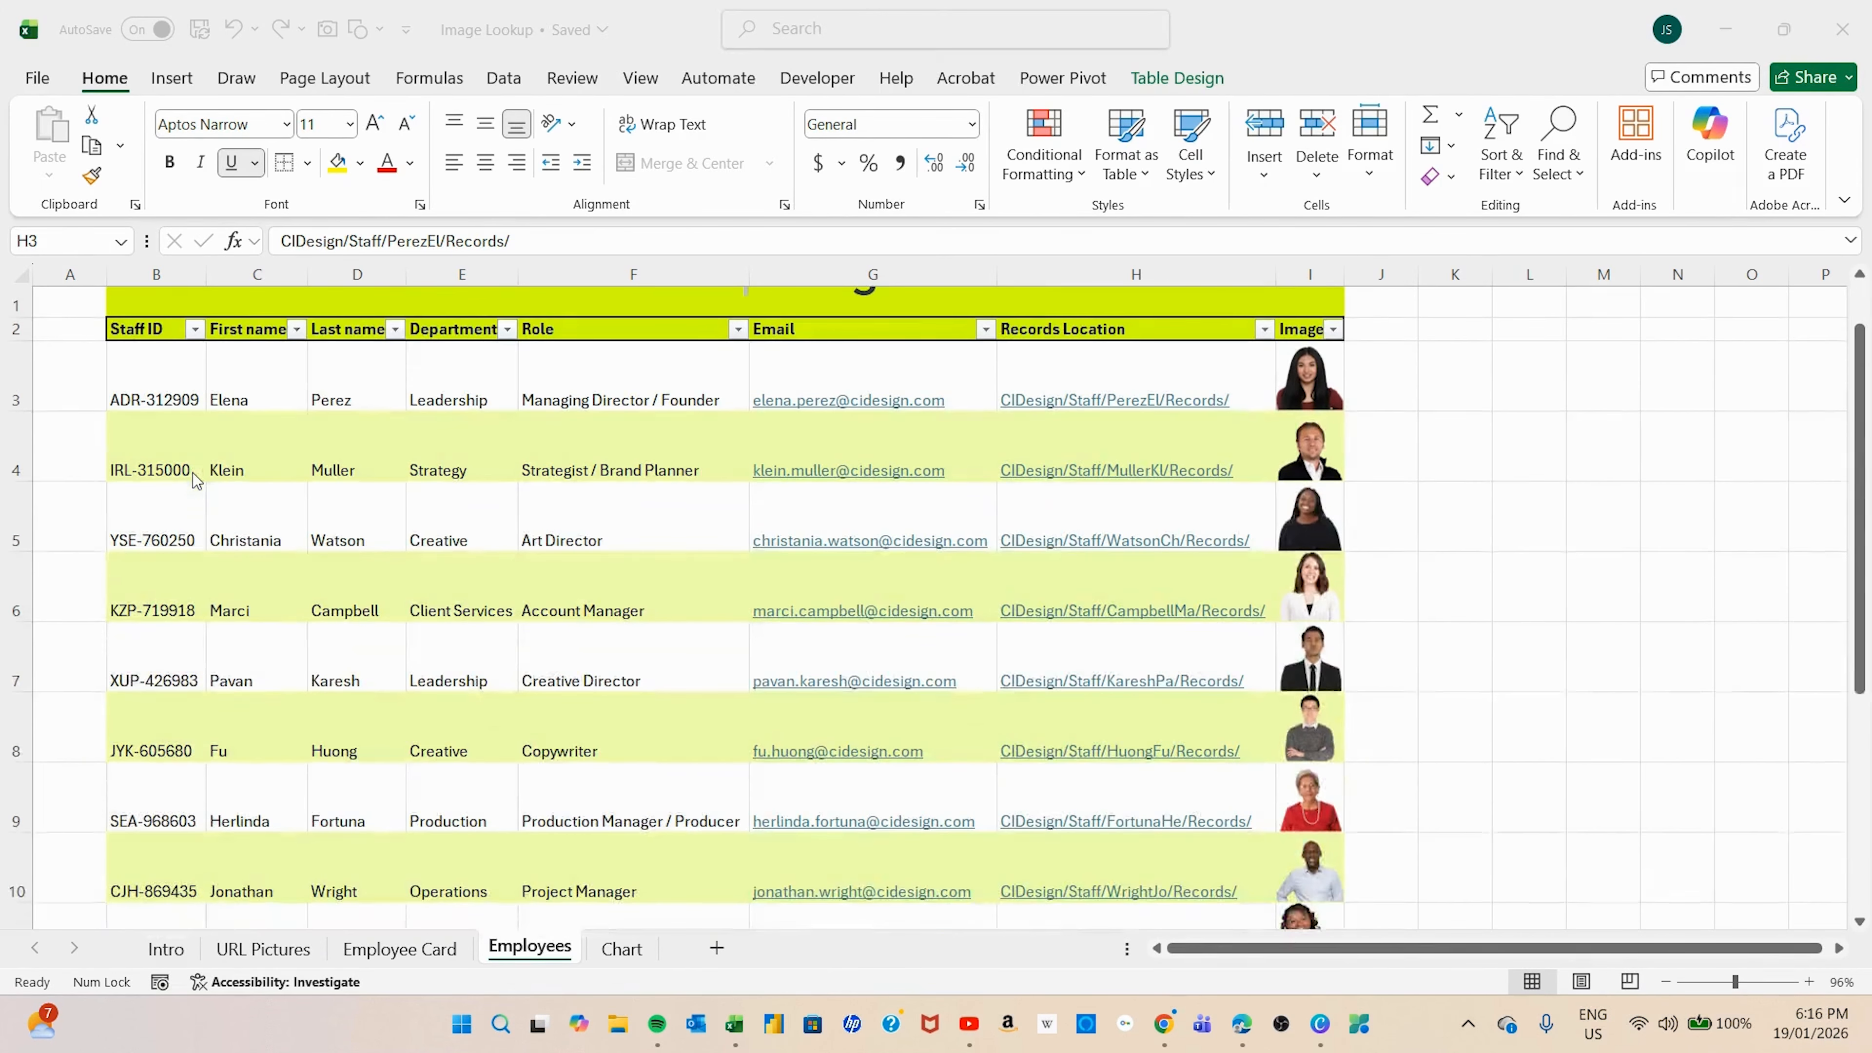
{"action": "scroll", "coordinate": [193, 473], "scroll_direction": "down", "scroll_amount": 2}
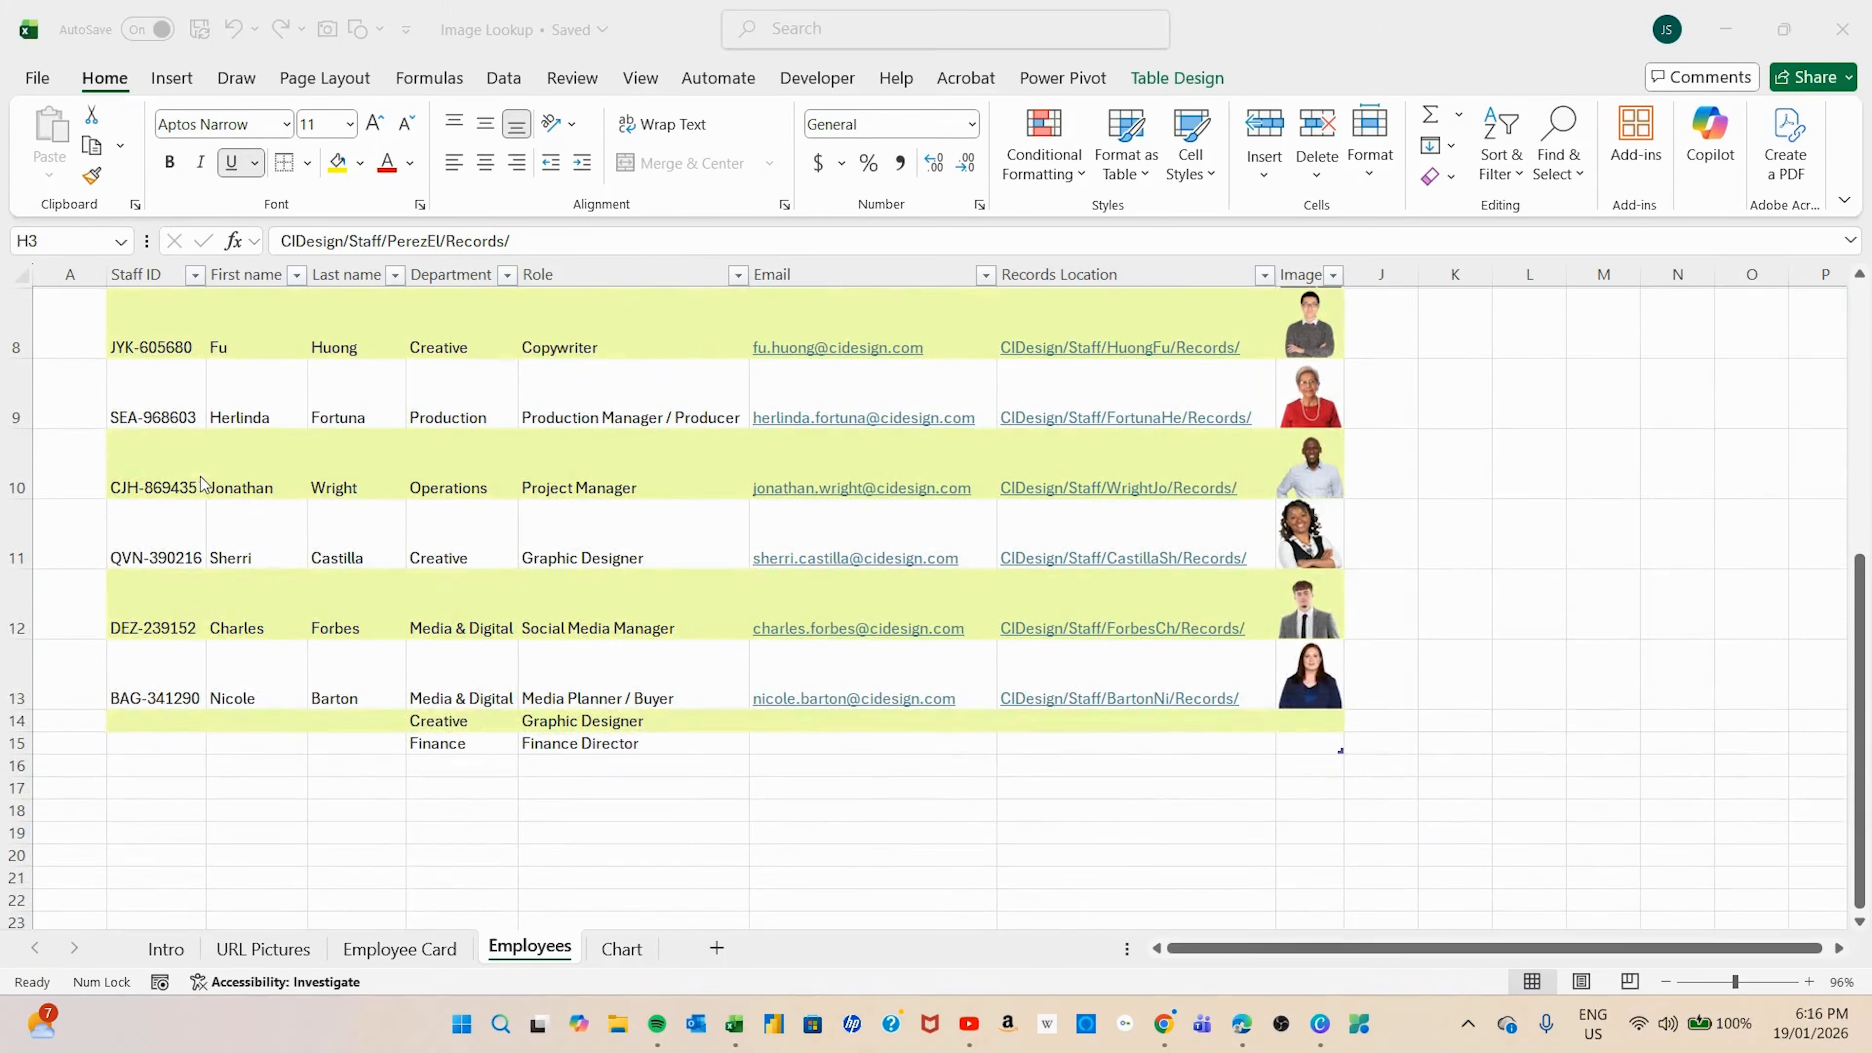
{"action": "scroll", "coordinate": [333, 480], "scroll_direction": "up", "scroll_amount": 2}
{"action": "scroll", "coordinate": [336, 487], "scroll_direction": "up", "scroll_amount": 2}
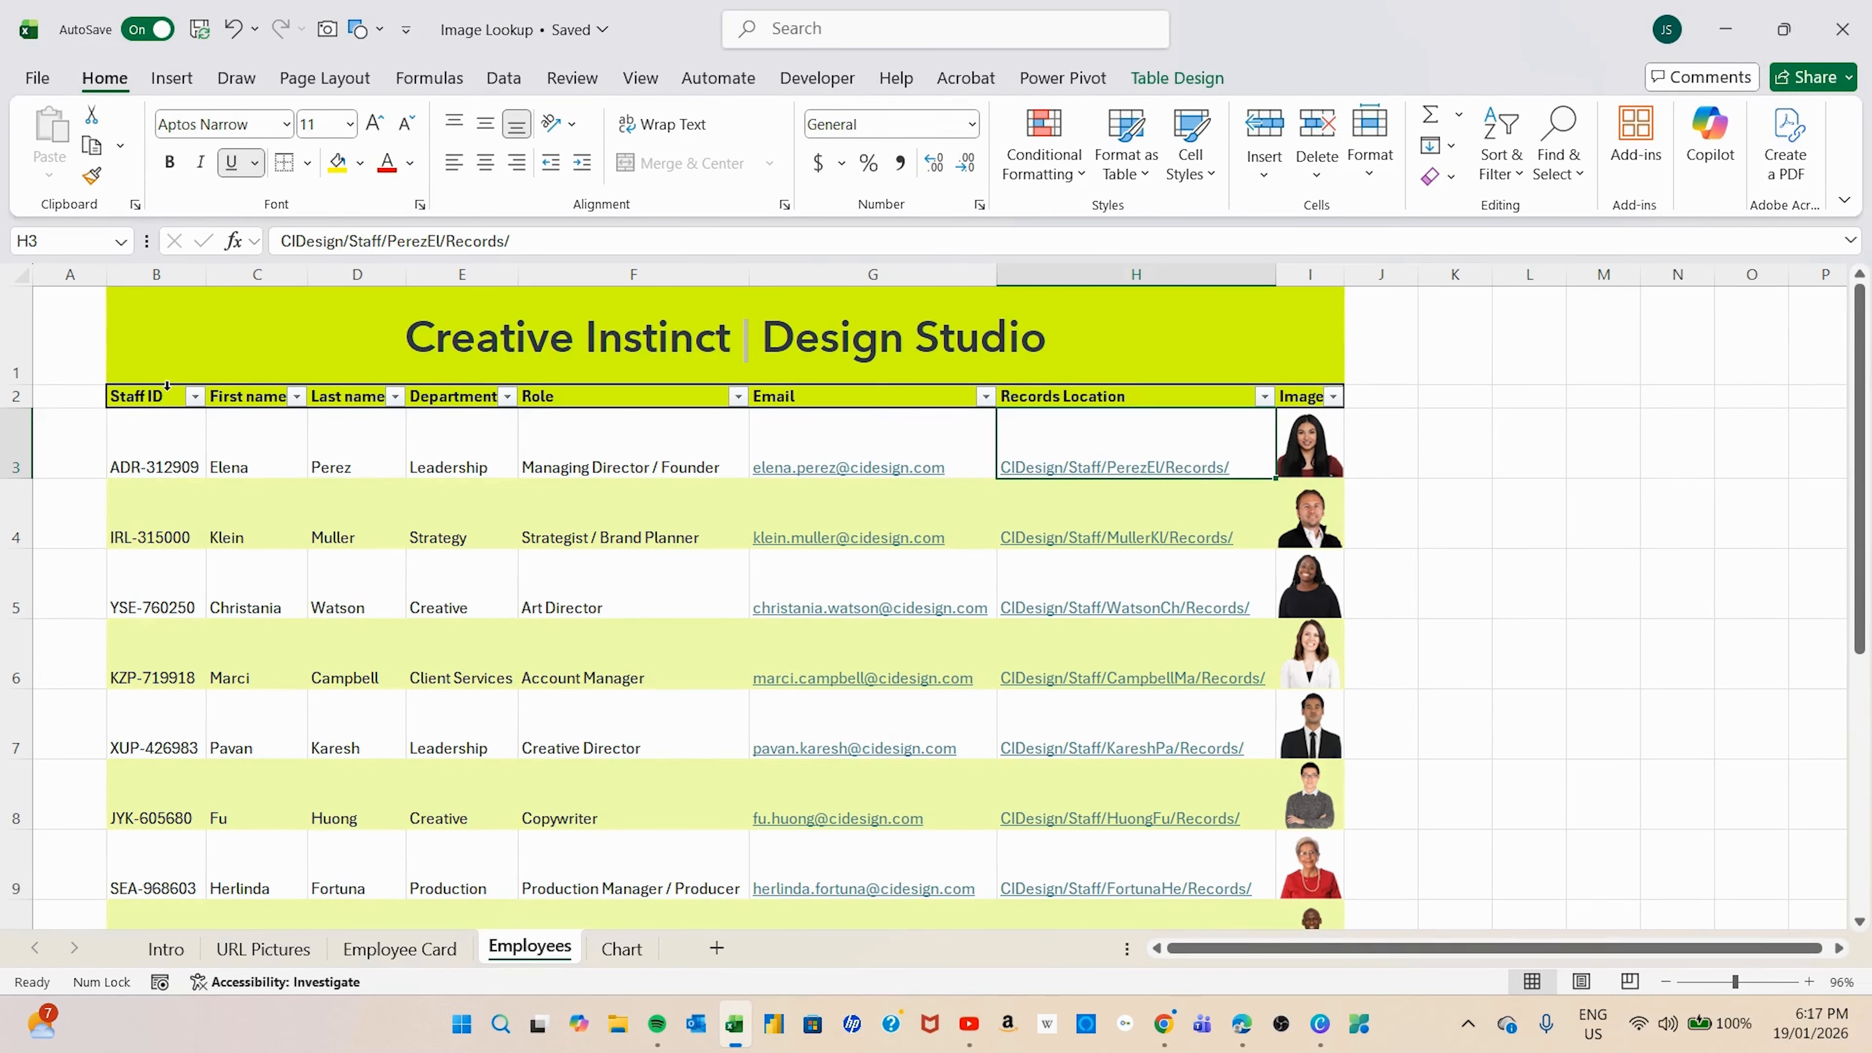
{"action": "left_click", "coordinate": [163, 384]}
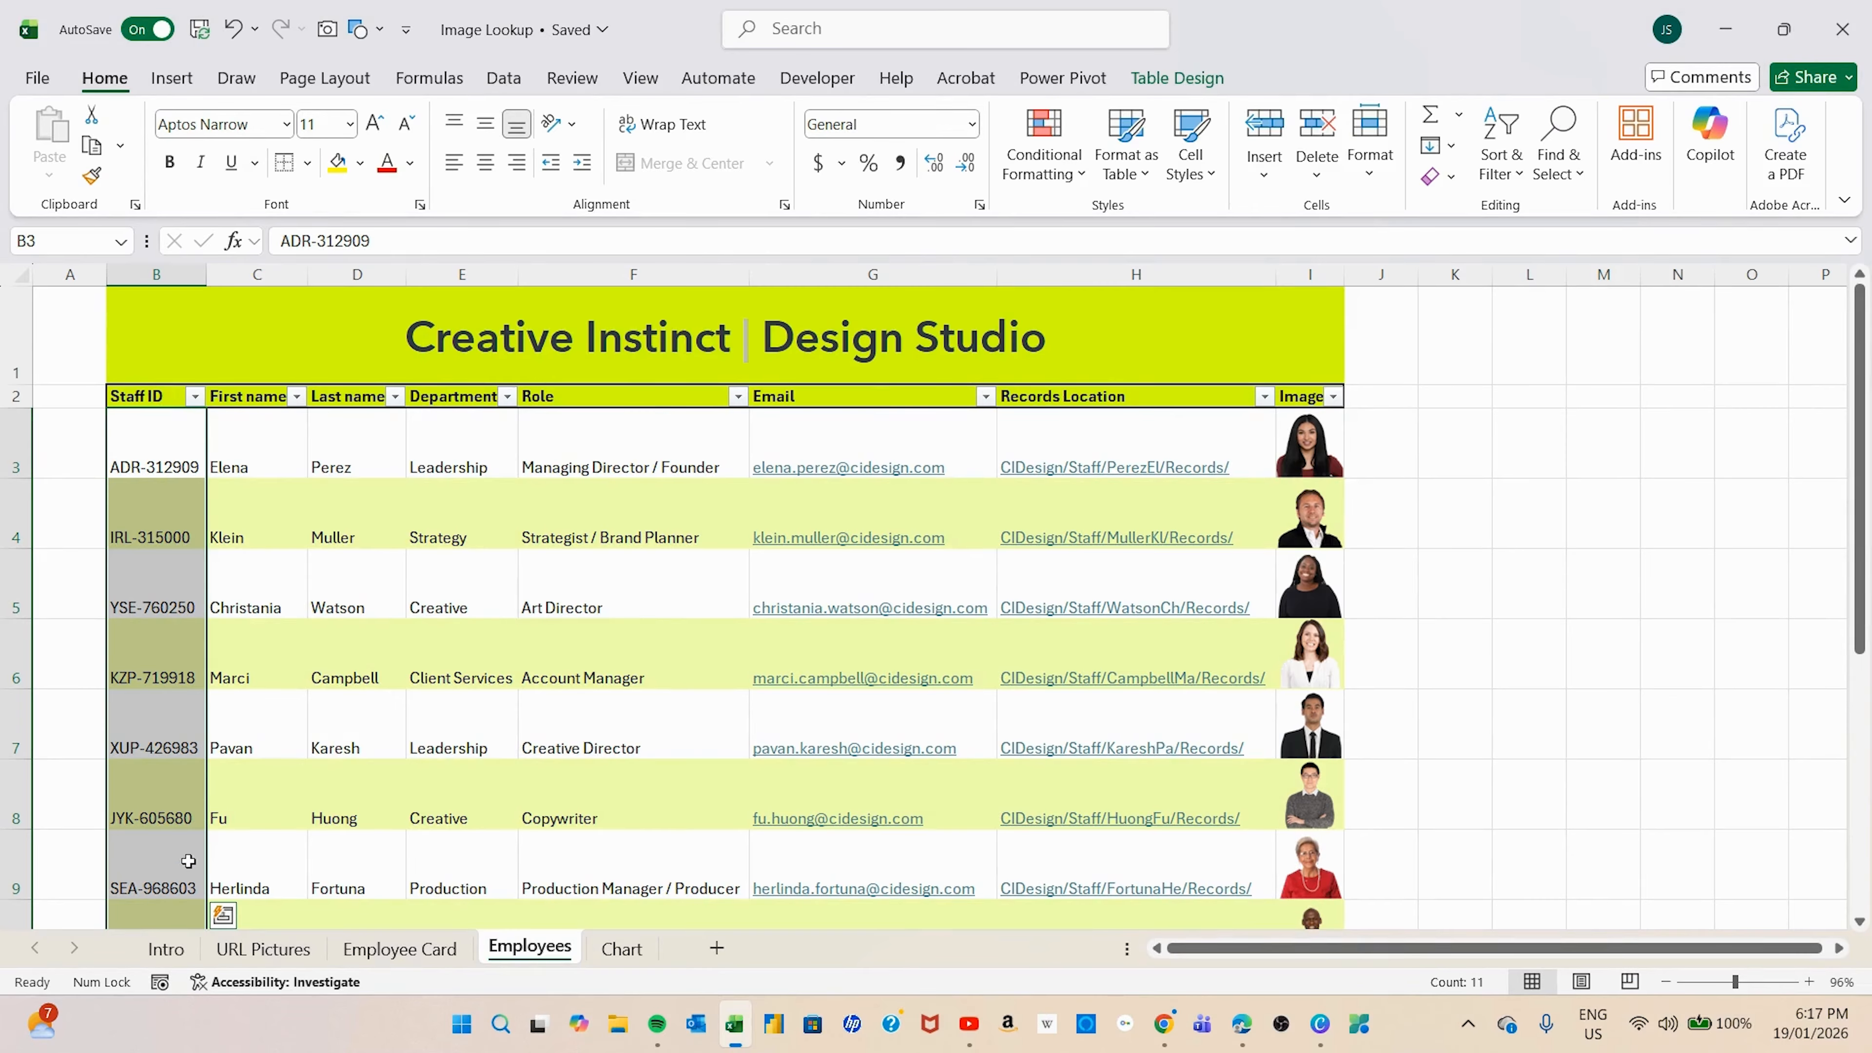
{"action": "scroll", "coordinate": [139, 763], "scroll_direction": "down", "scroll_amount": 1}
{"action": "scroll", "coordinate": [140, 764], "scroll_direction": "down", "scroll_amount": 3}
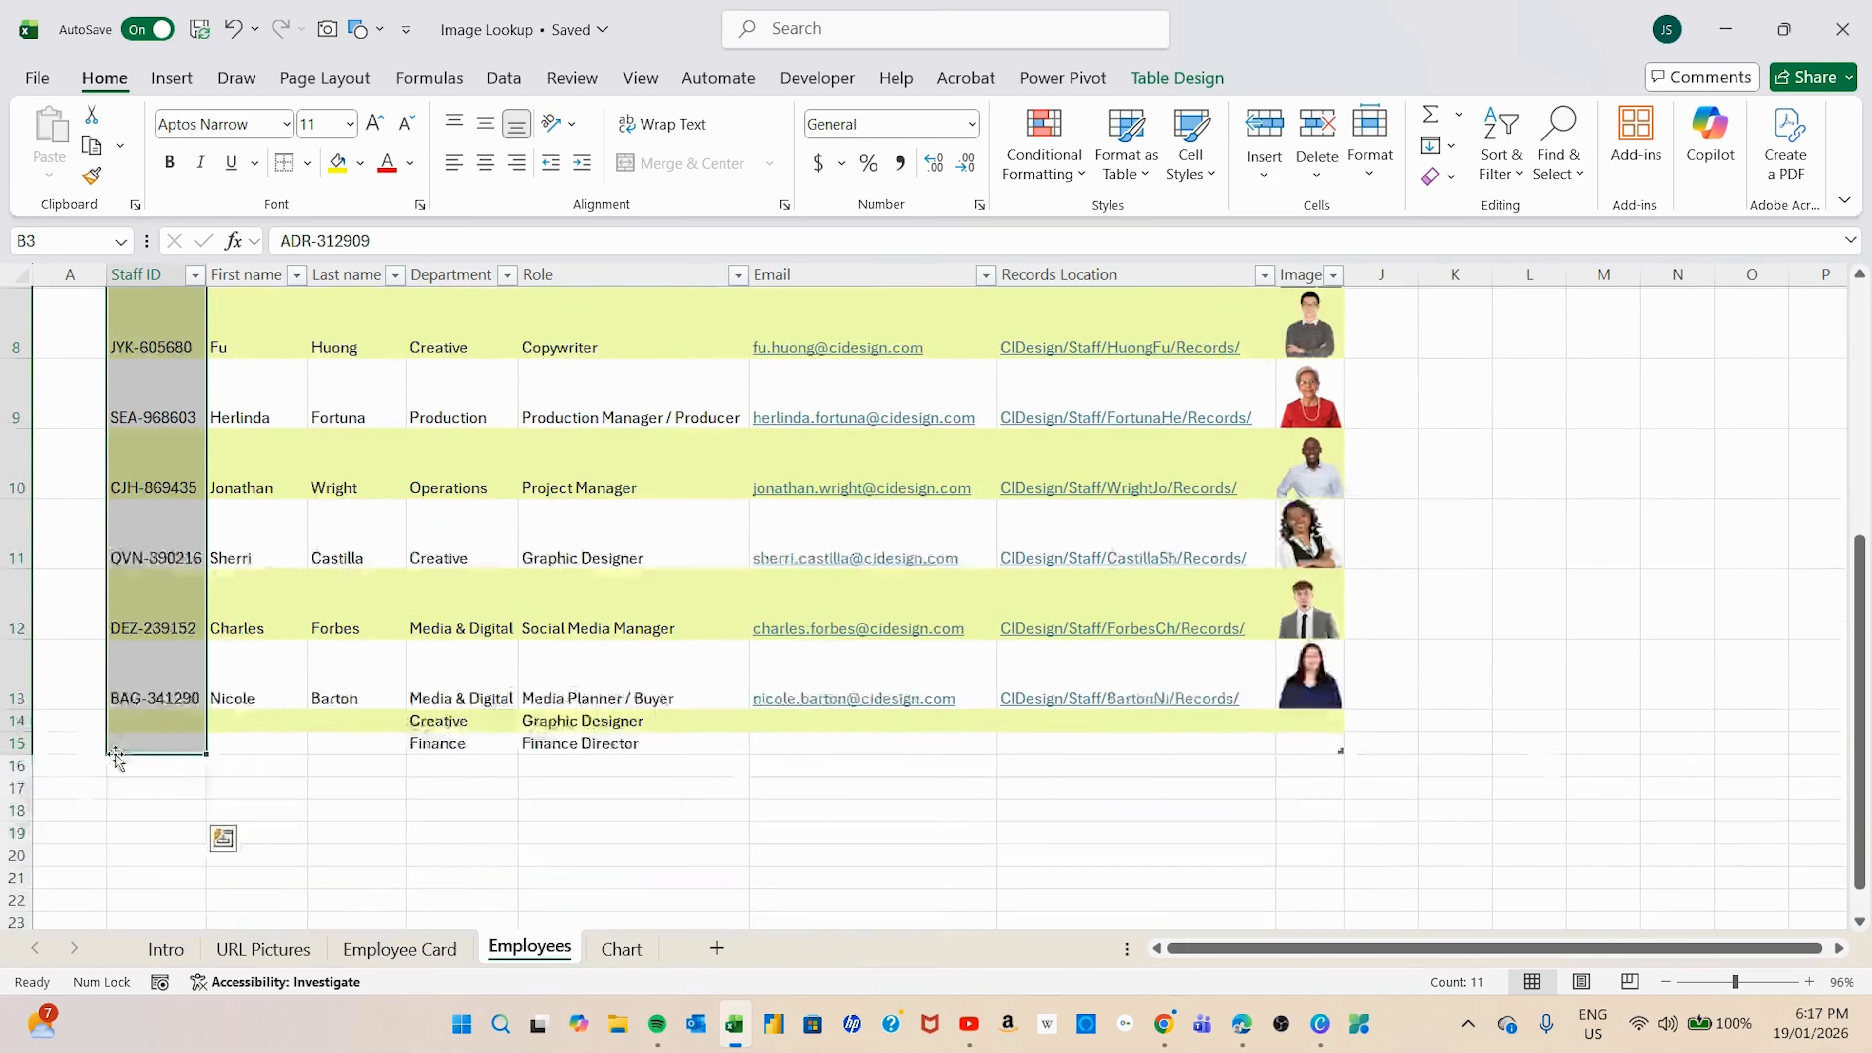
Step: Widen the Image column of the Employees table slightly and select the photo cells in its first two rows
{"action": "scroll", "coordinate": [110, 749], "scroll_direction": "up", "scroll_amount": 2}
{"action": "scroll", "coordinate": [120, 732], "scroll_direction": "up", "scroll_amount": 3}
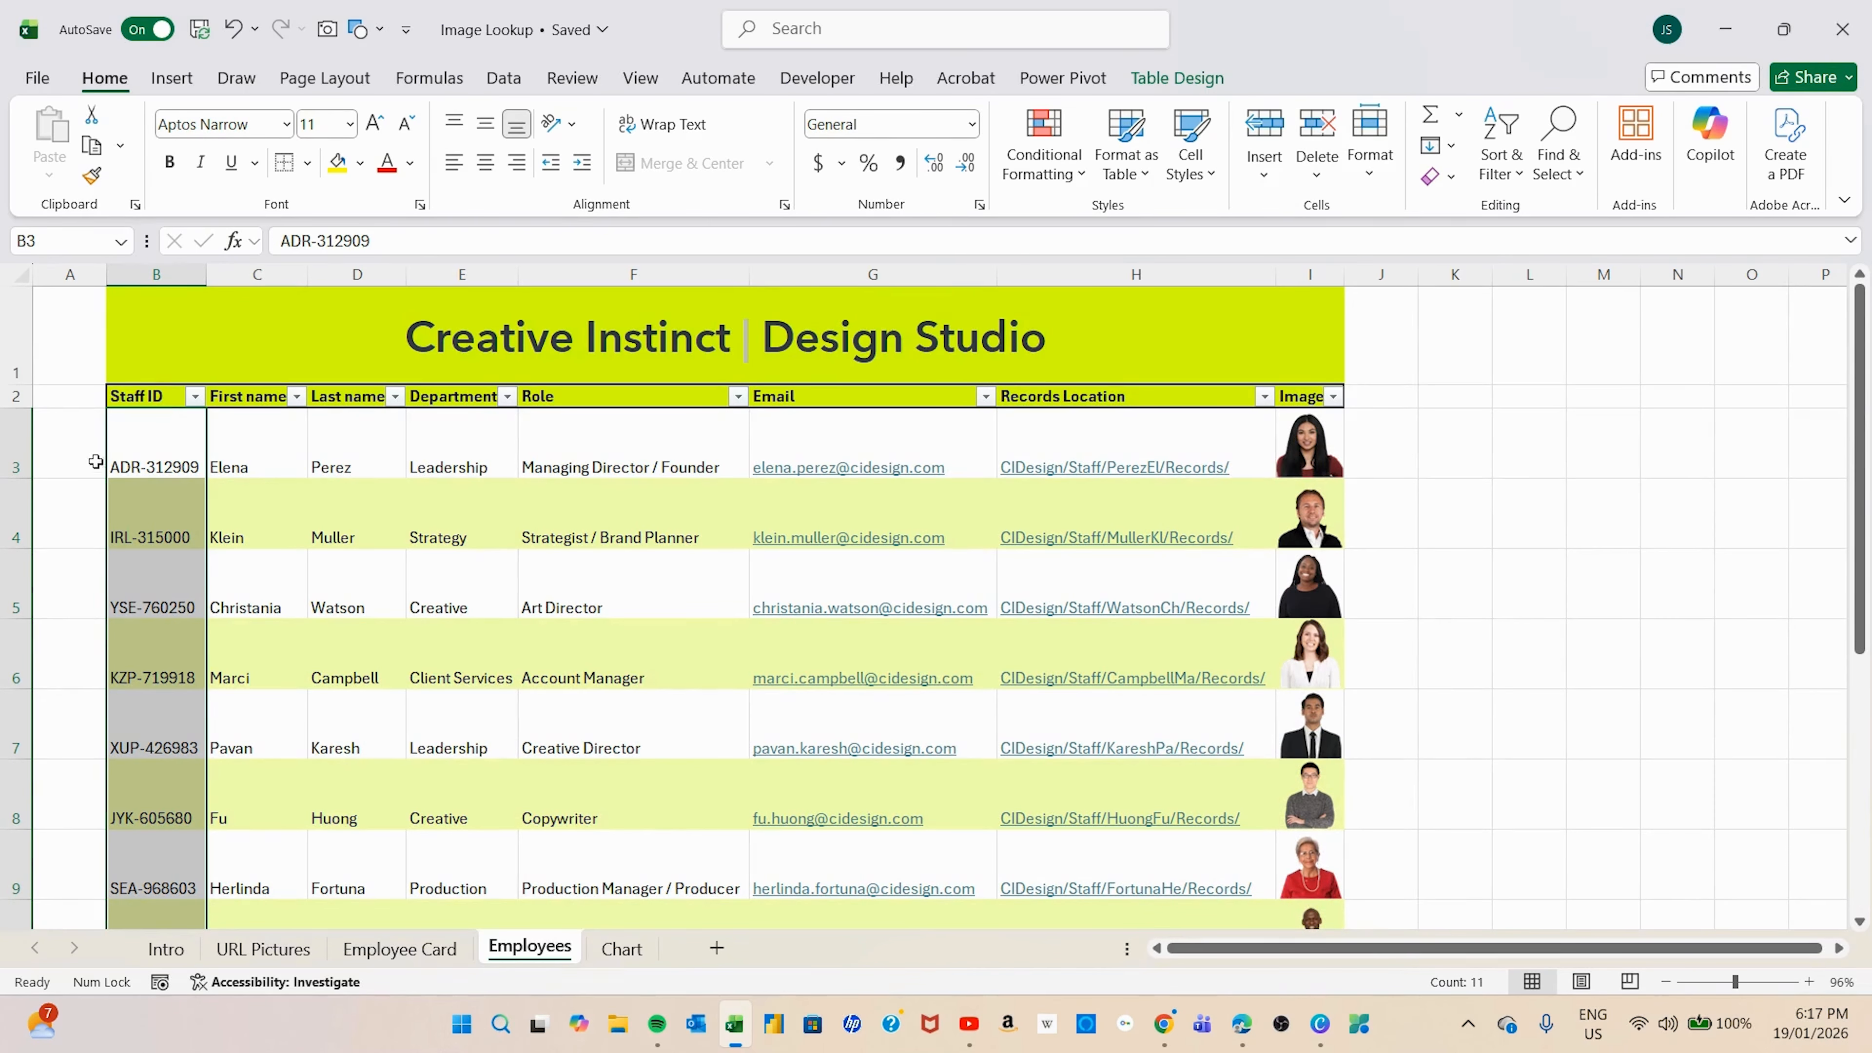
{"action": "left_click", "coordinate": [86, 449]}
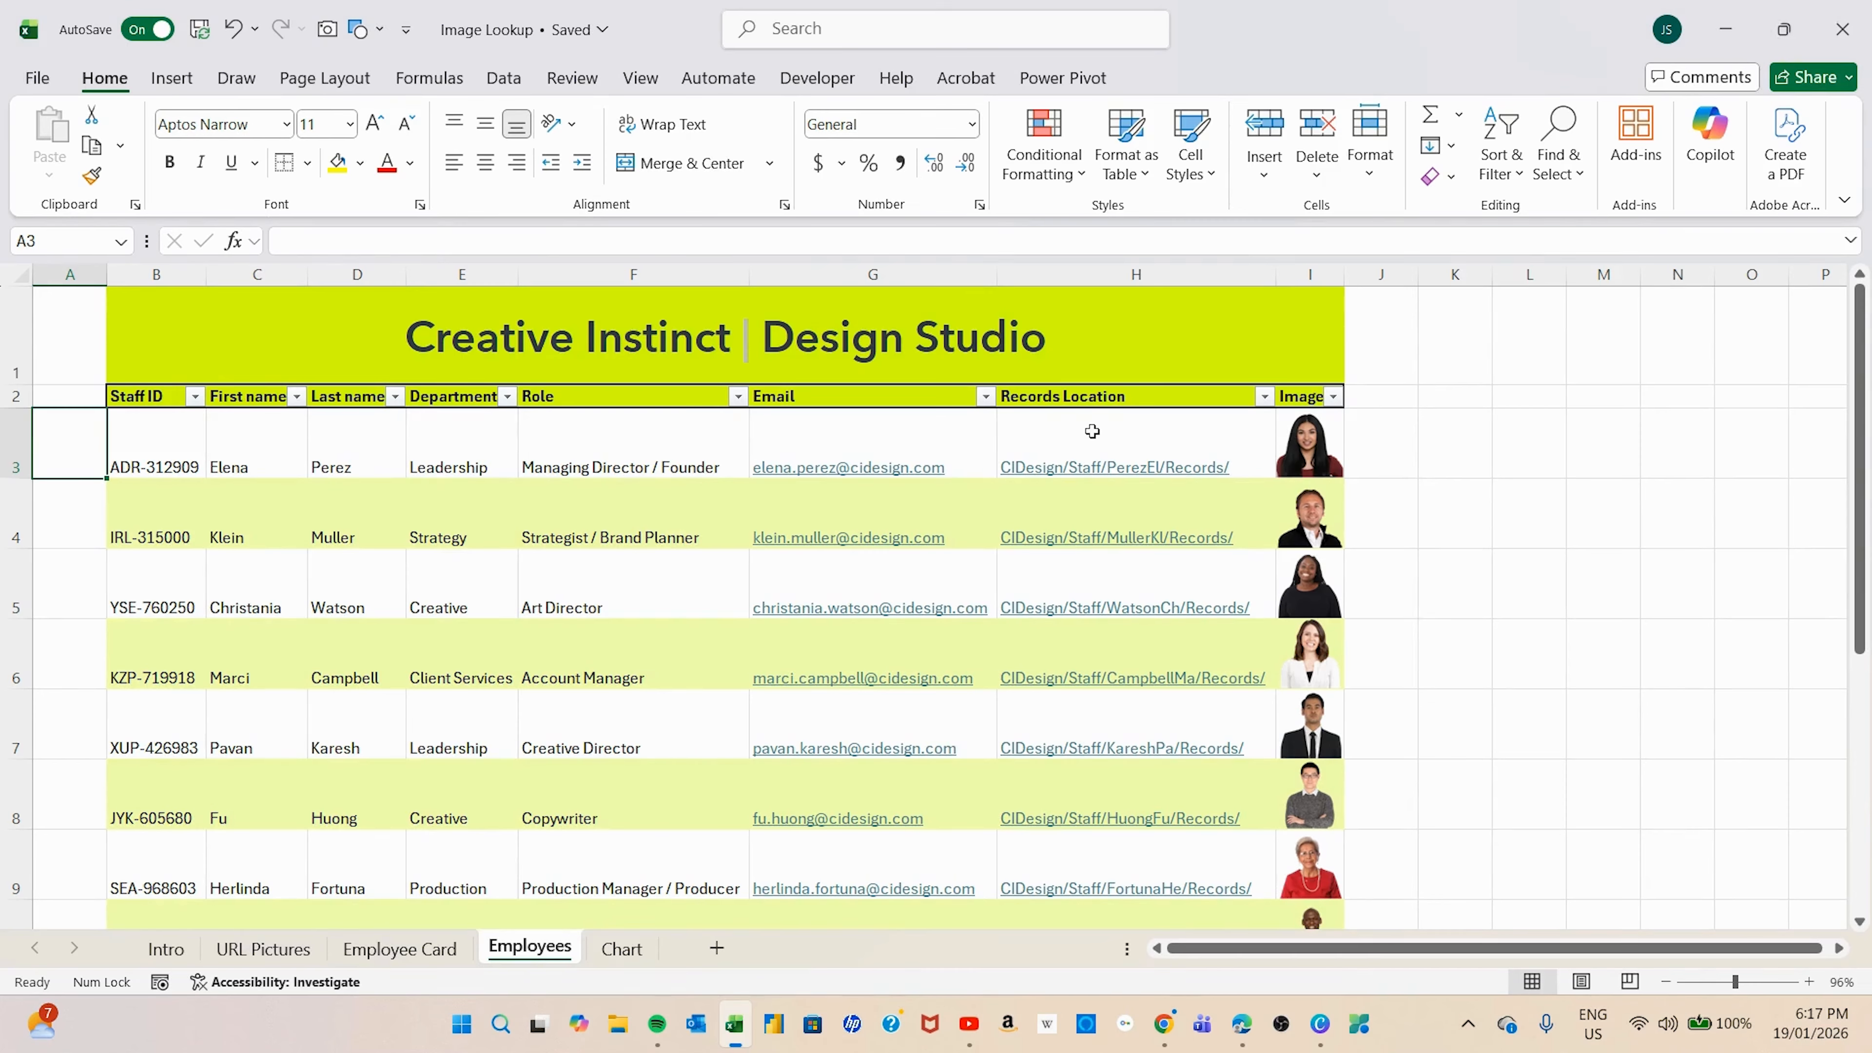
{"action": "left_click_drag", "start_coordinate": [1347, 273], "coordinate": [1372, 273]}
{"action": "left_click", "coordinate": [1355, 441]}
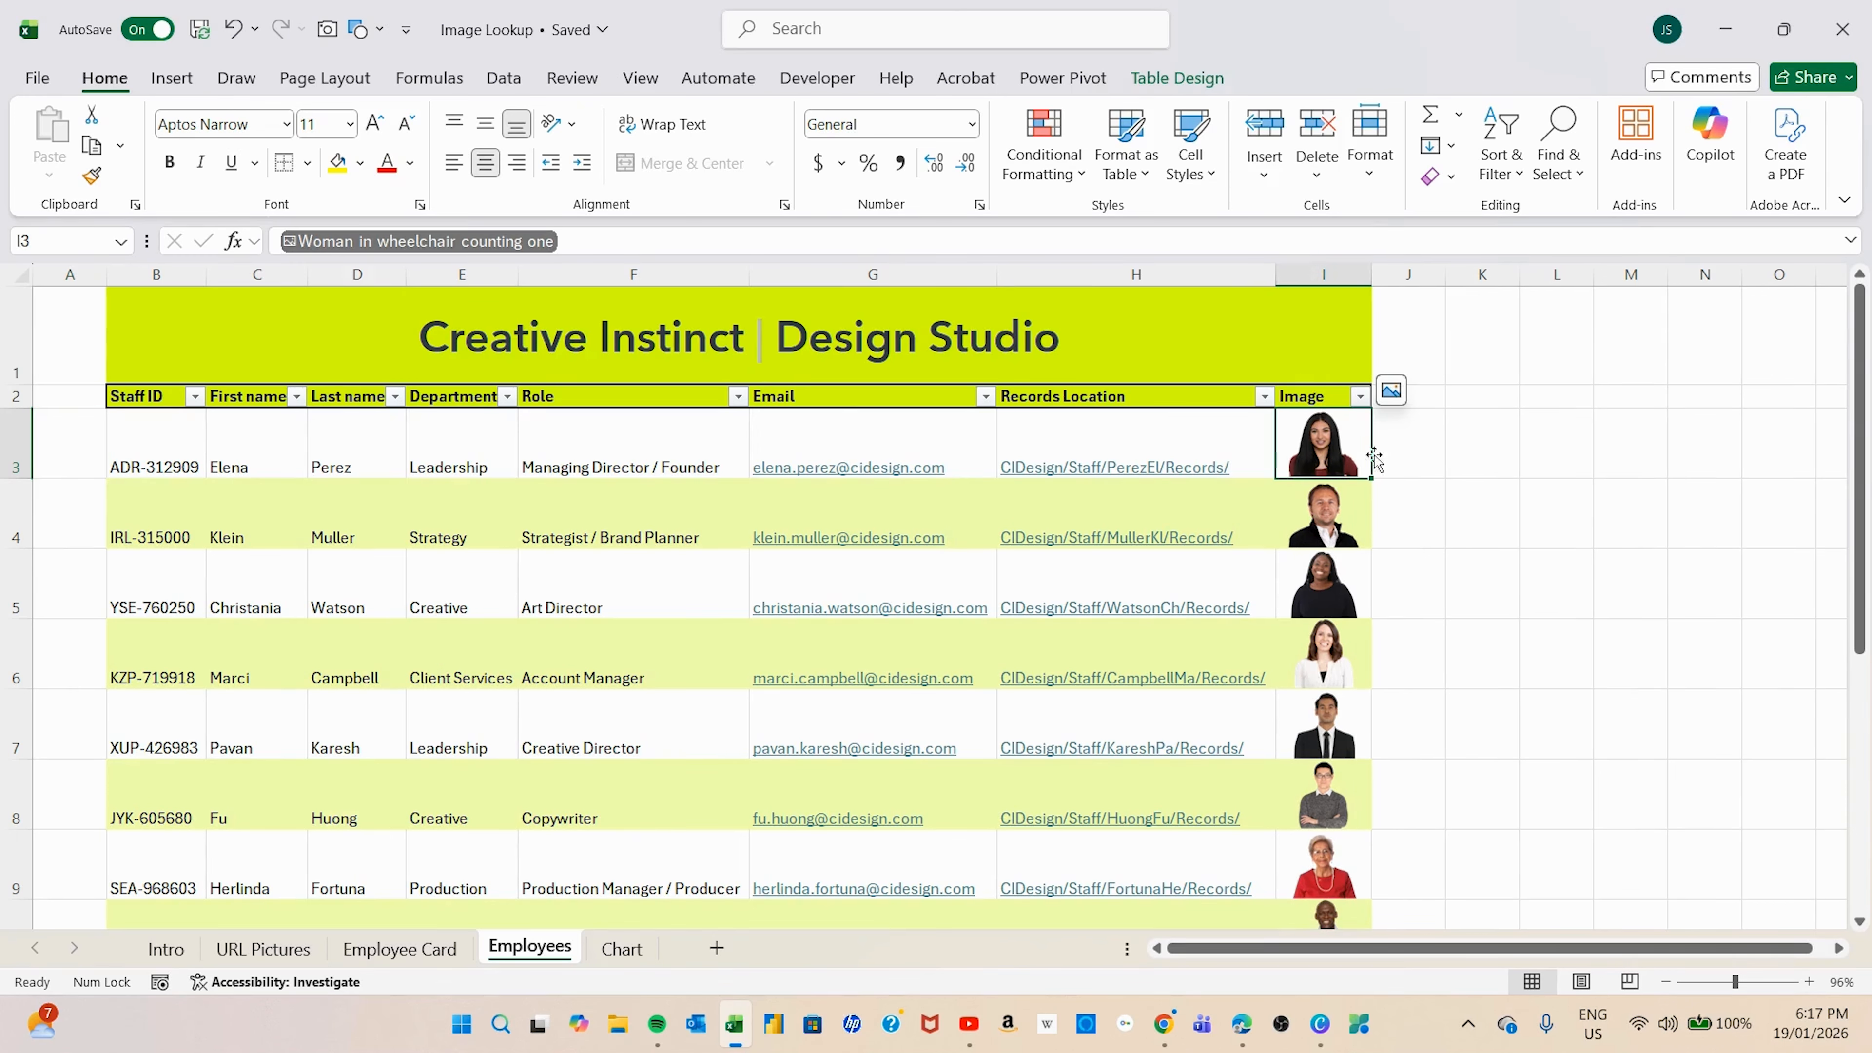
{"action": "left_click", "coordinate": [1358, 505]}
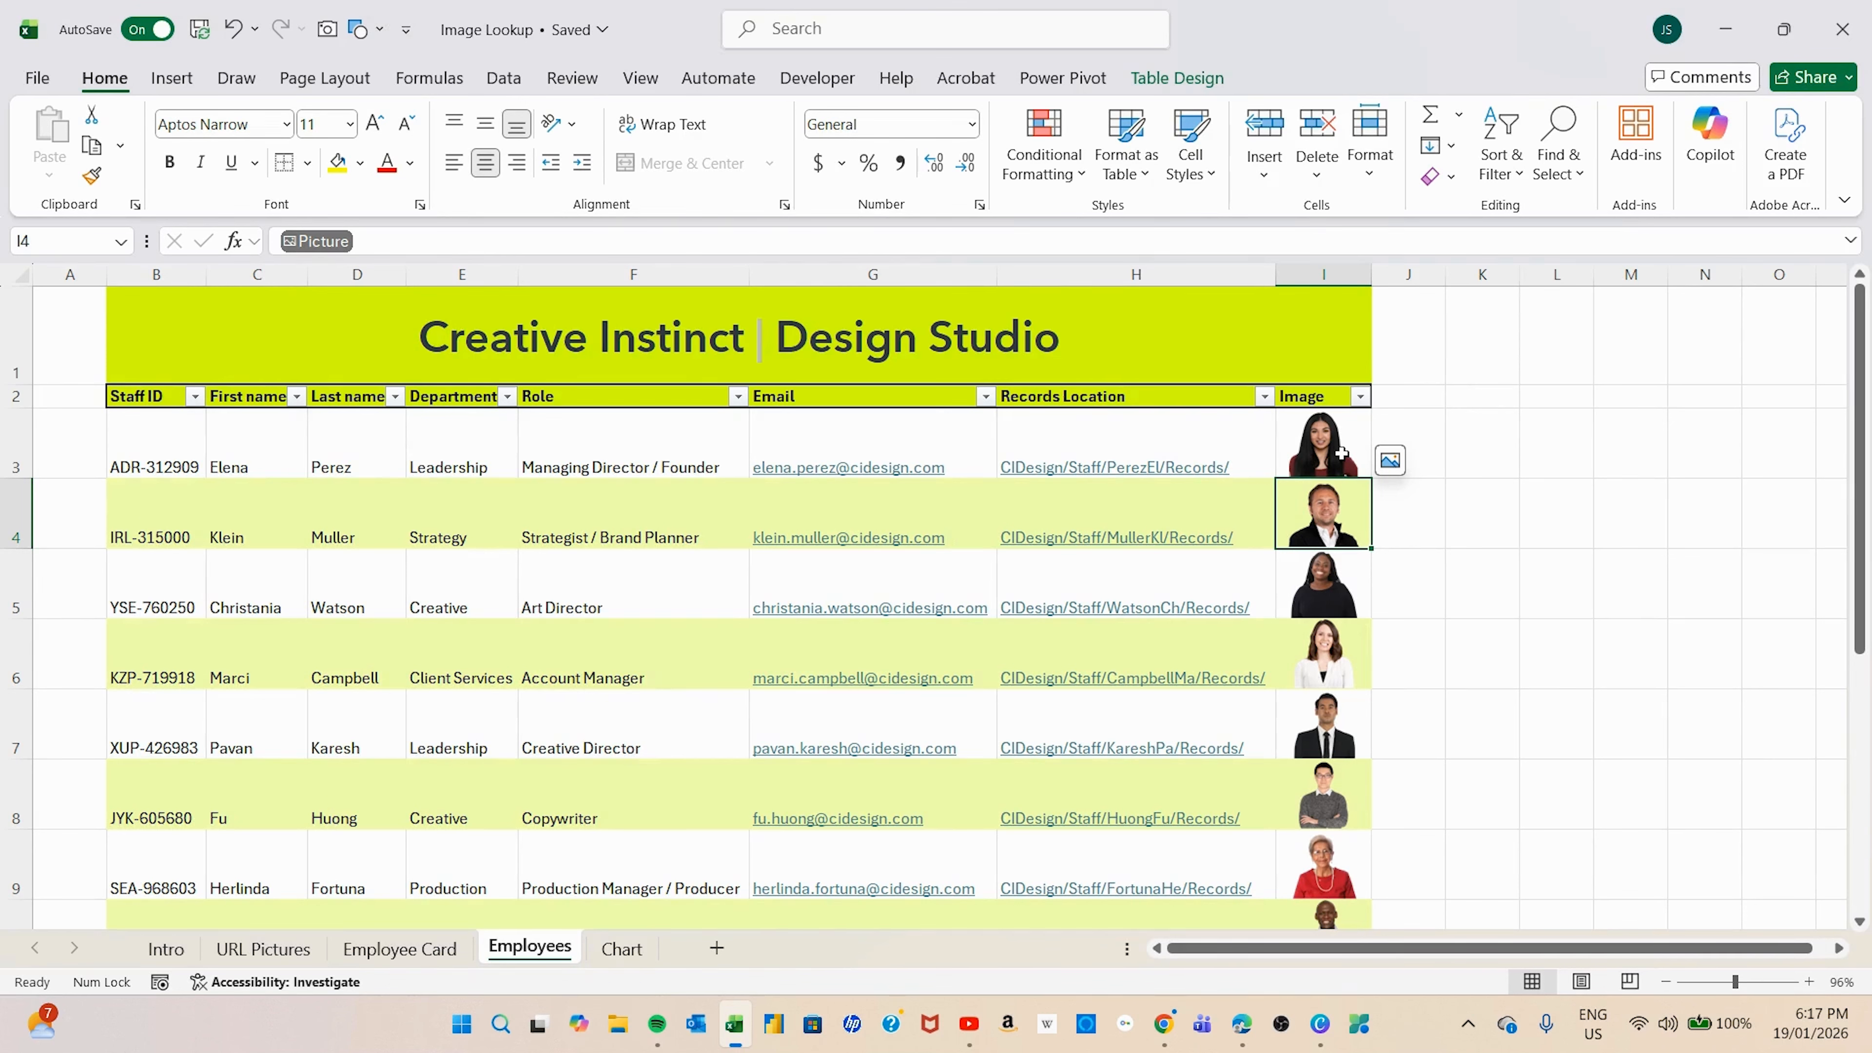
Step: Convert the in-cell photo in I3 to a floating picture over the cells and move it beside the table
{"action": "left_click", "coordinate": [1341, 454]}
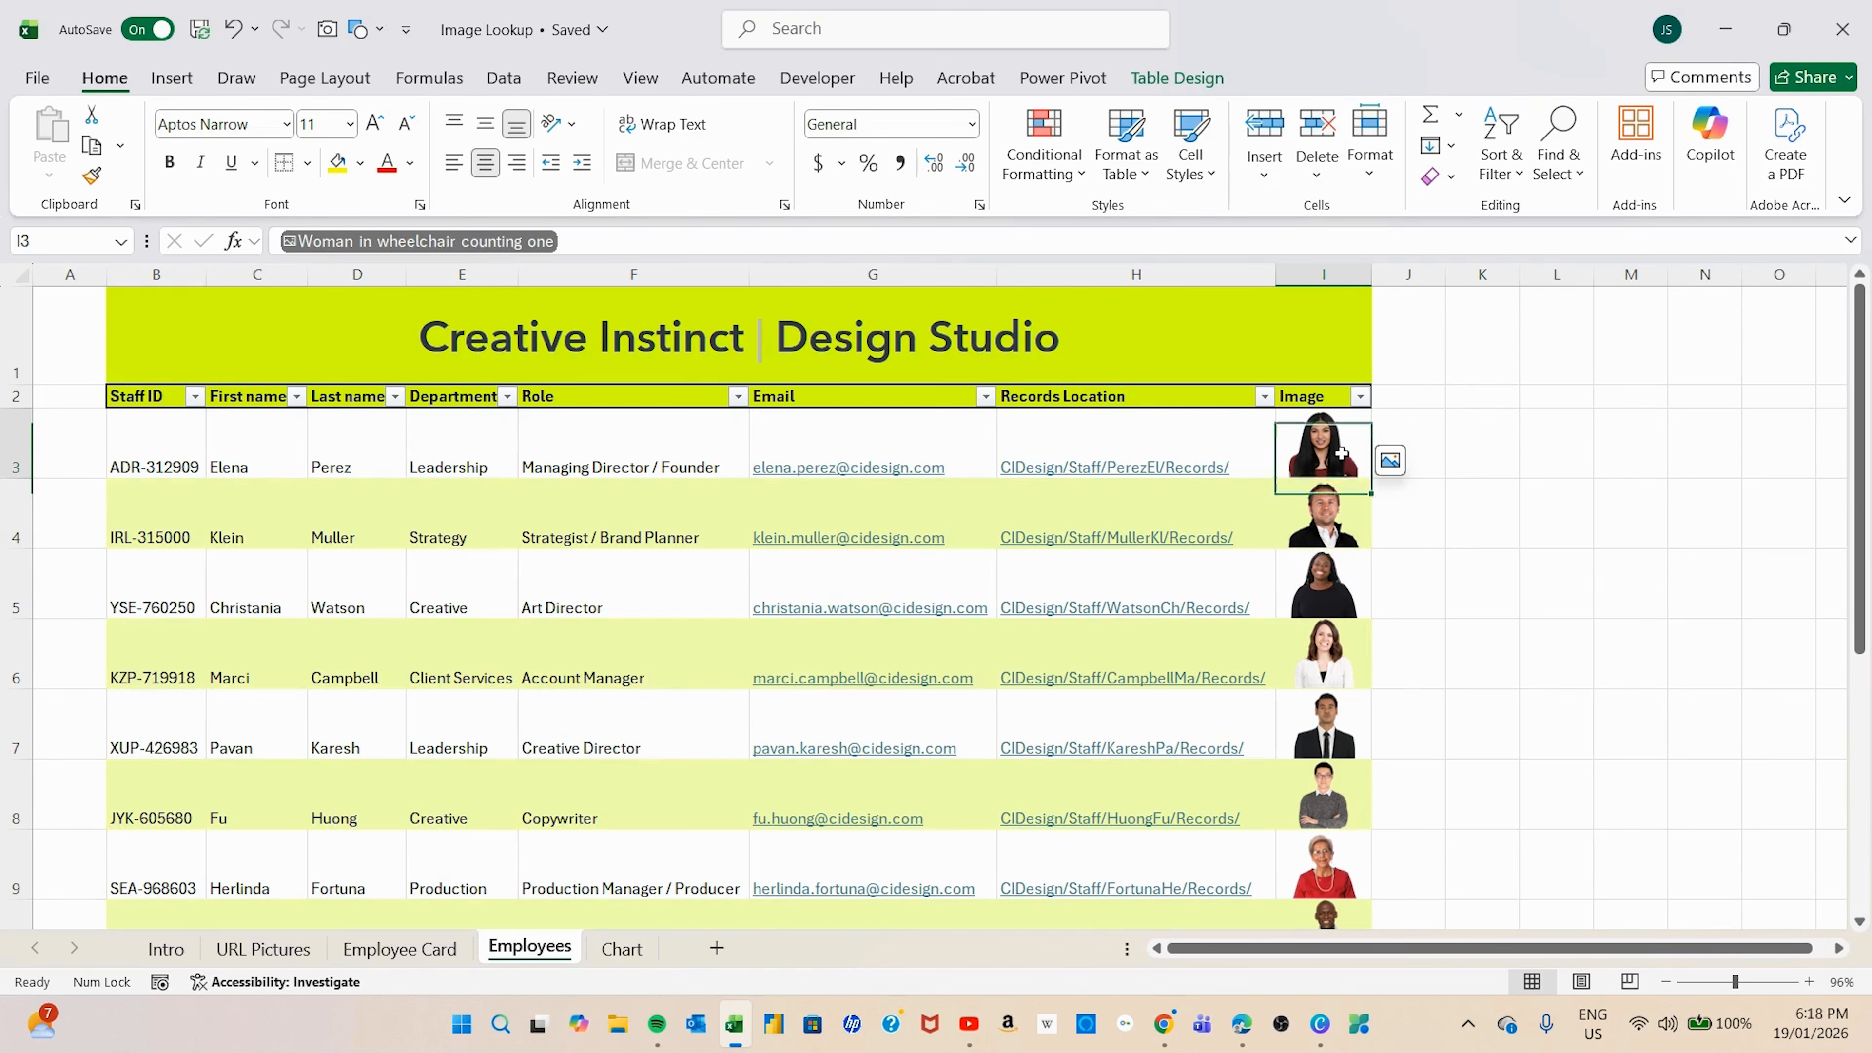
{"action": "left_click", "coordinate": [1399, 387]}
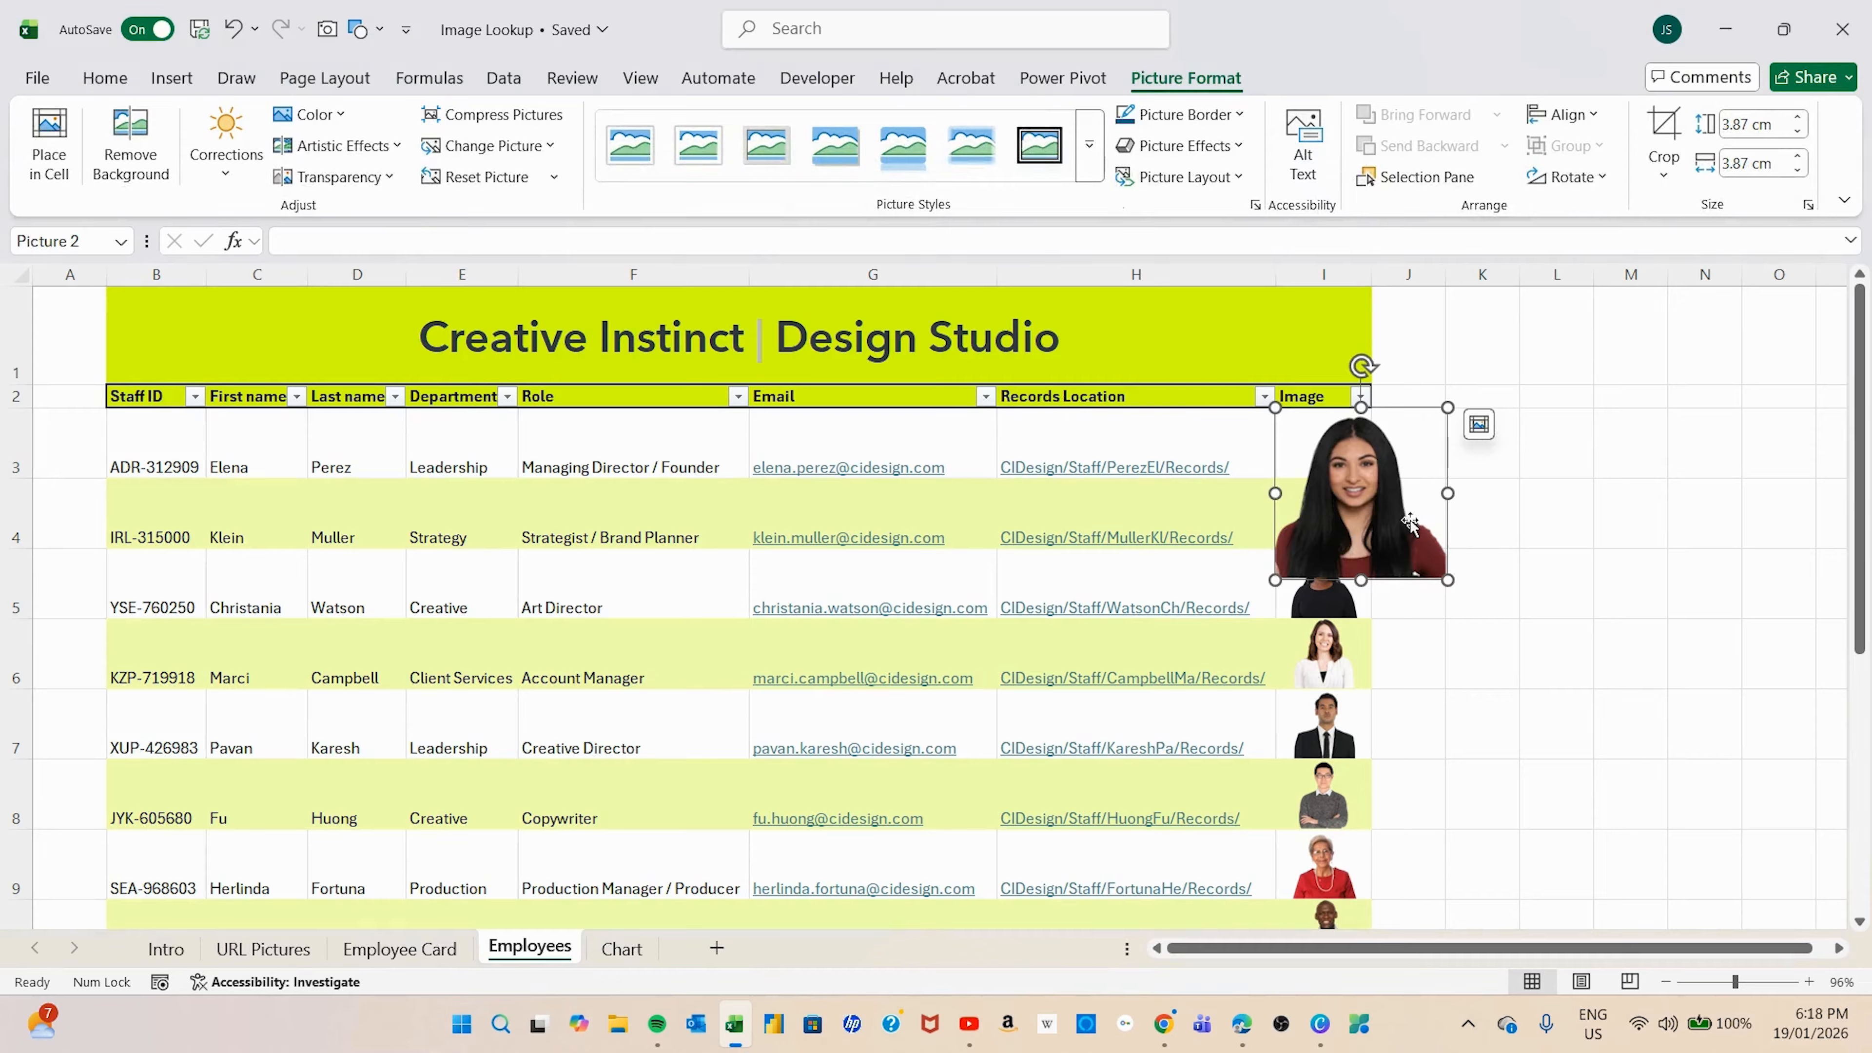
{"action": "left_click_drag", "start_coordinate": [1369, 480], "coordinate": [1482, 473]}
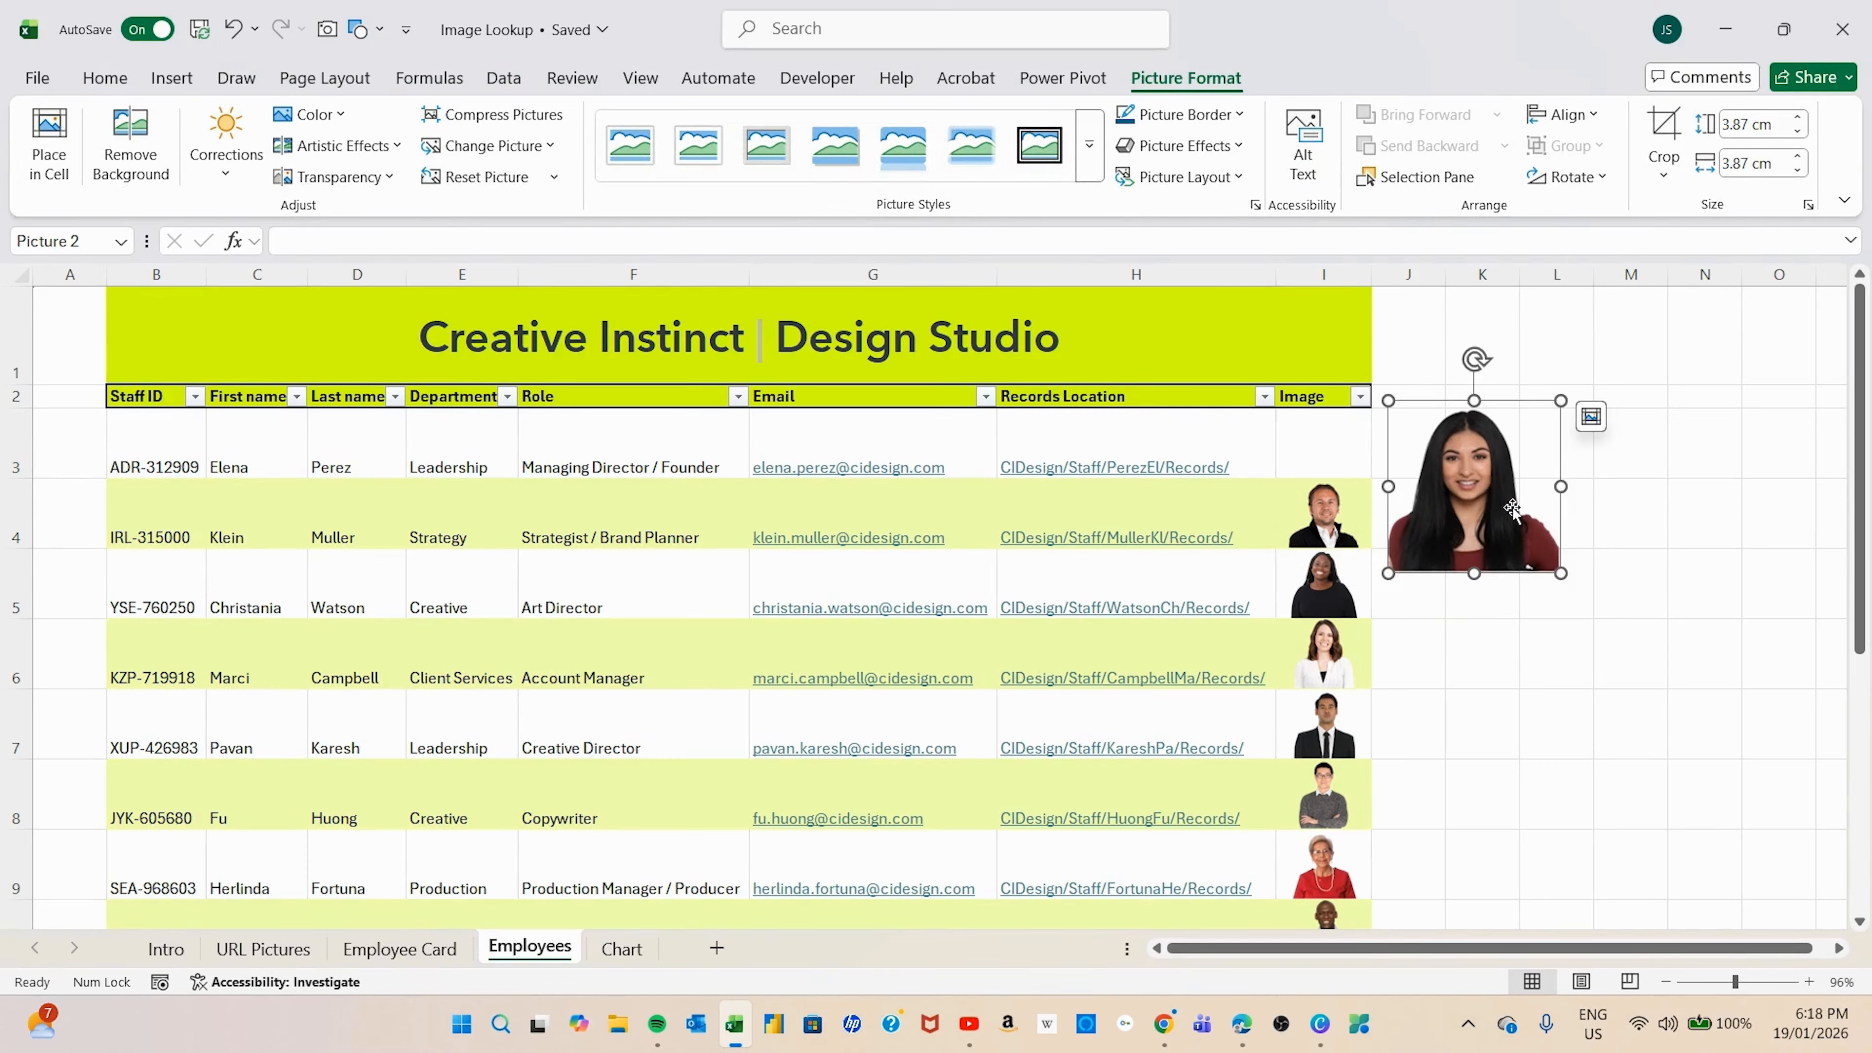
{"action": "left_click_drag", "start_coordinate": [1495, 486], "coordinate": [1497, 497]}
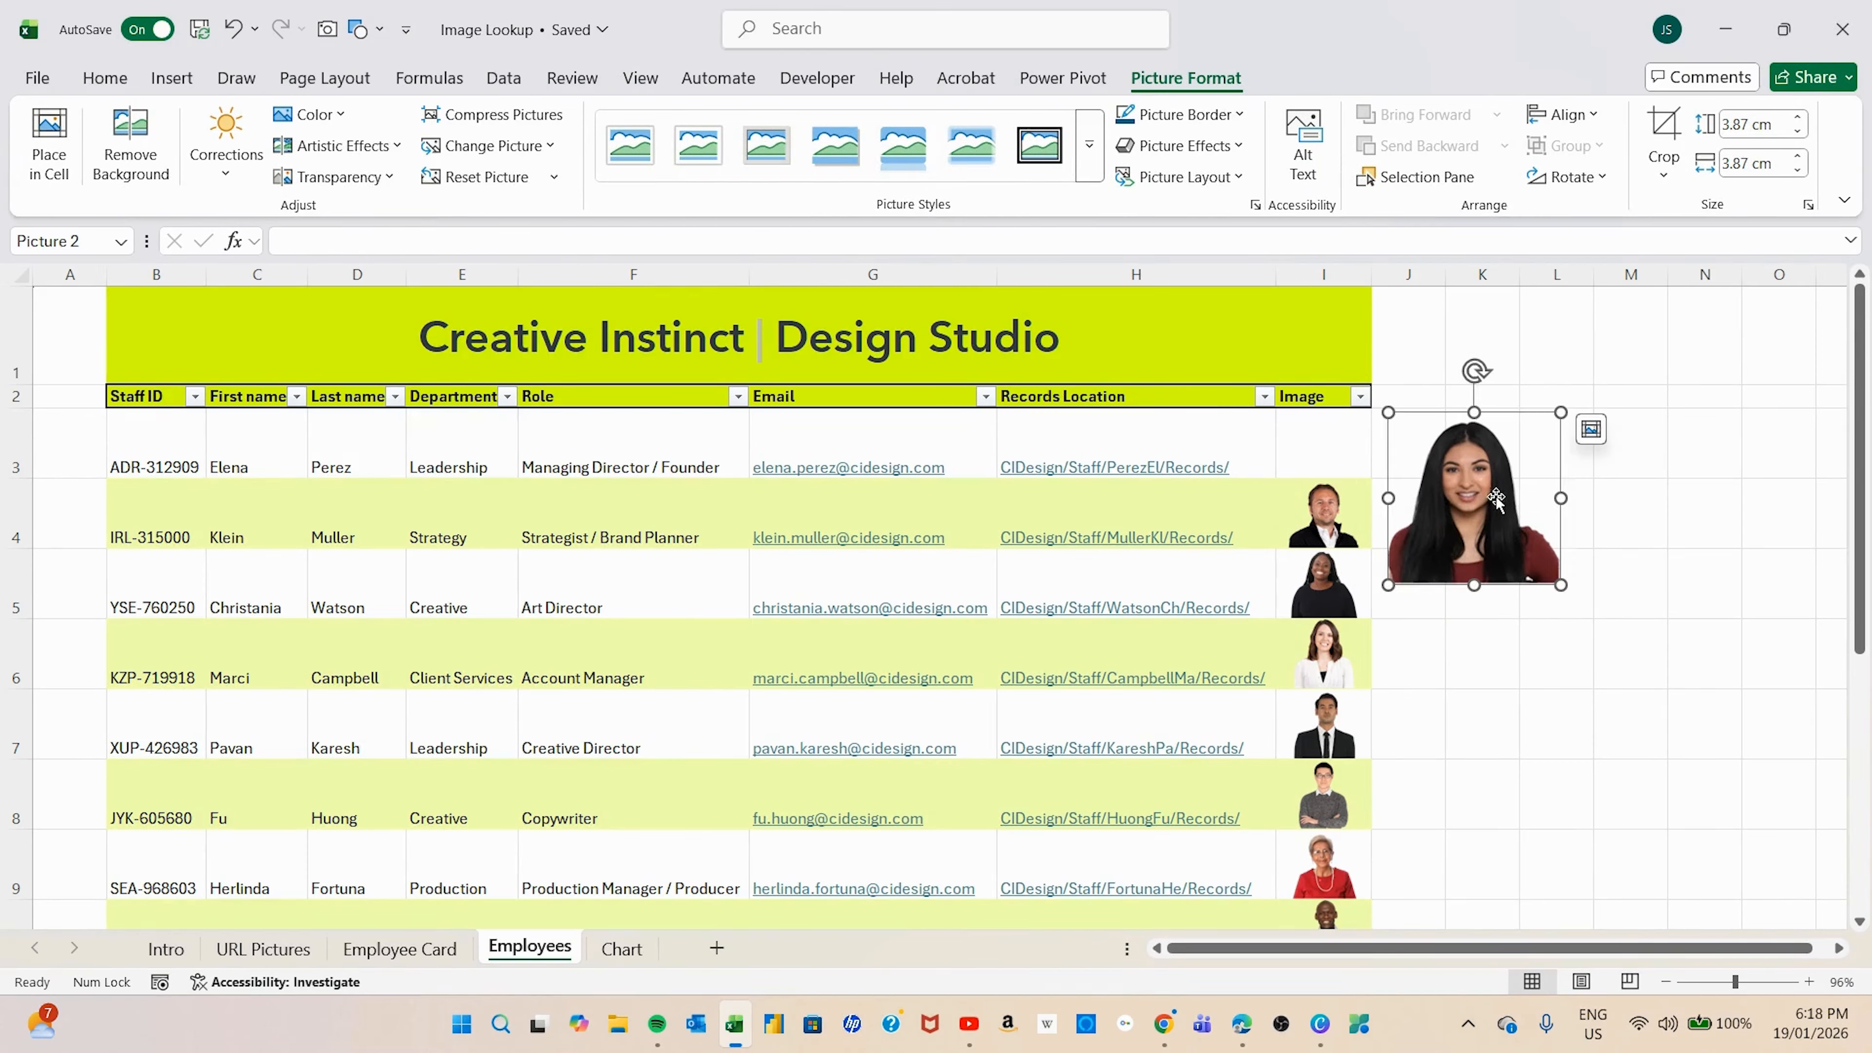
Step: Place the floating photo back in a cell and move that cell's content into I3 of the Image column
{"action": "left_click", "coordinate": [1591, 429]}
{"action": "left_click_drag", "start_coordinate": [1415, 453], "coordinate": [1348, 455]}
{"action": "left_click", "coordinate": [1420, 454]}
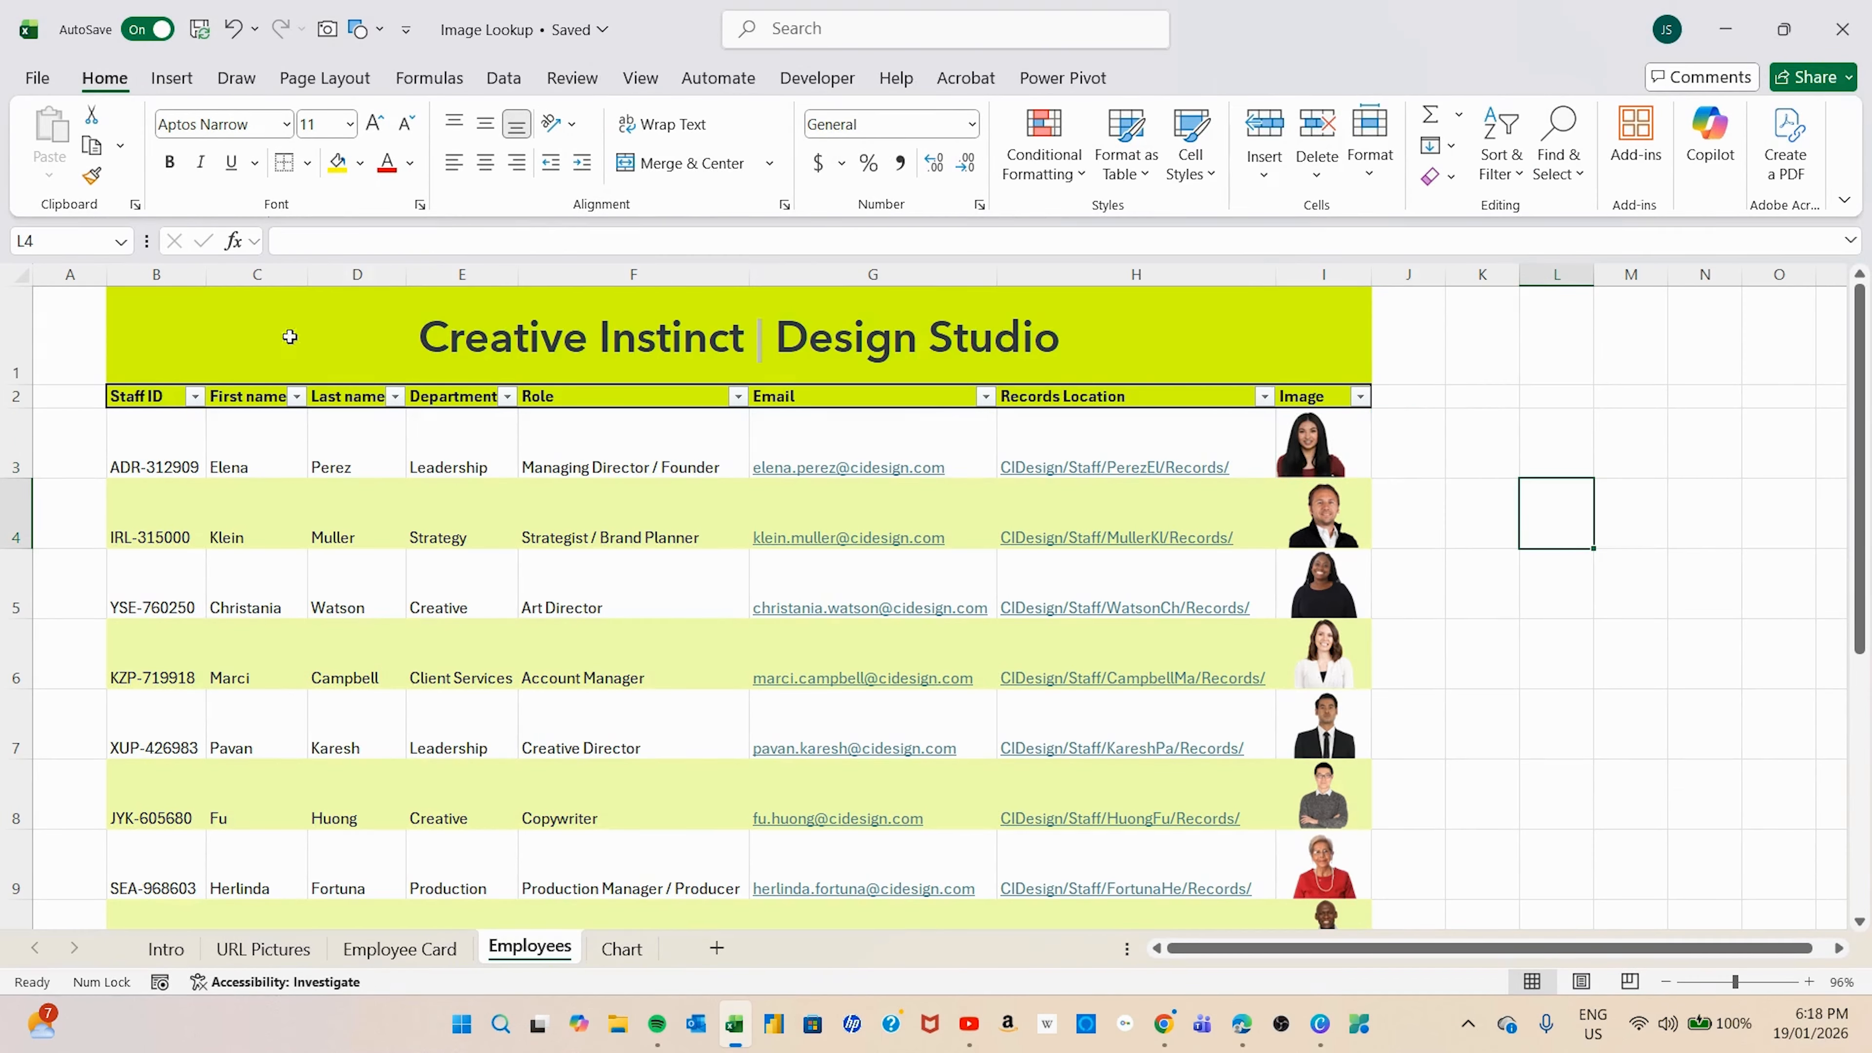
Step: Center the photo horizontally in cell I3 of the Employees table
{"action": "left_click", "coordinate": [485, 162]}
{"action": "left_click", "coordinate": [1283, 428]}
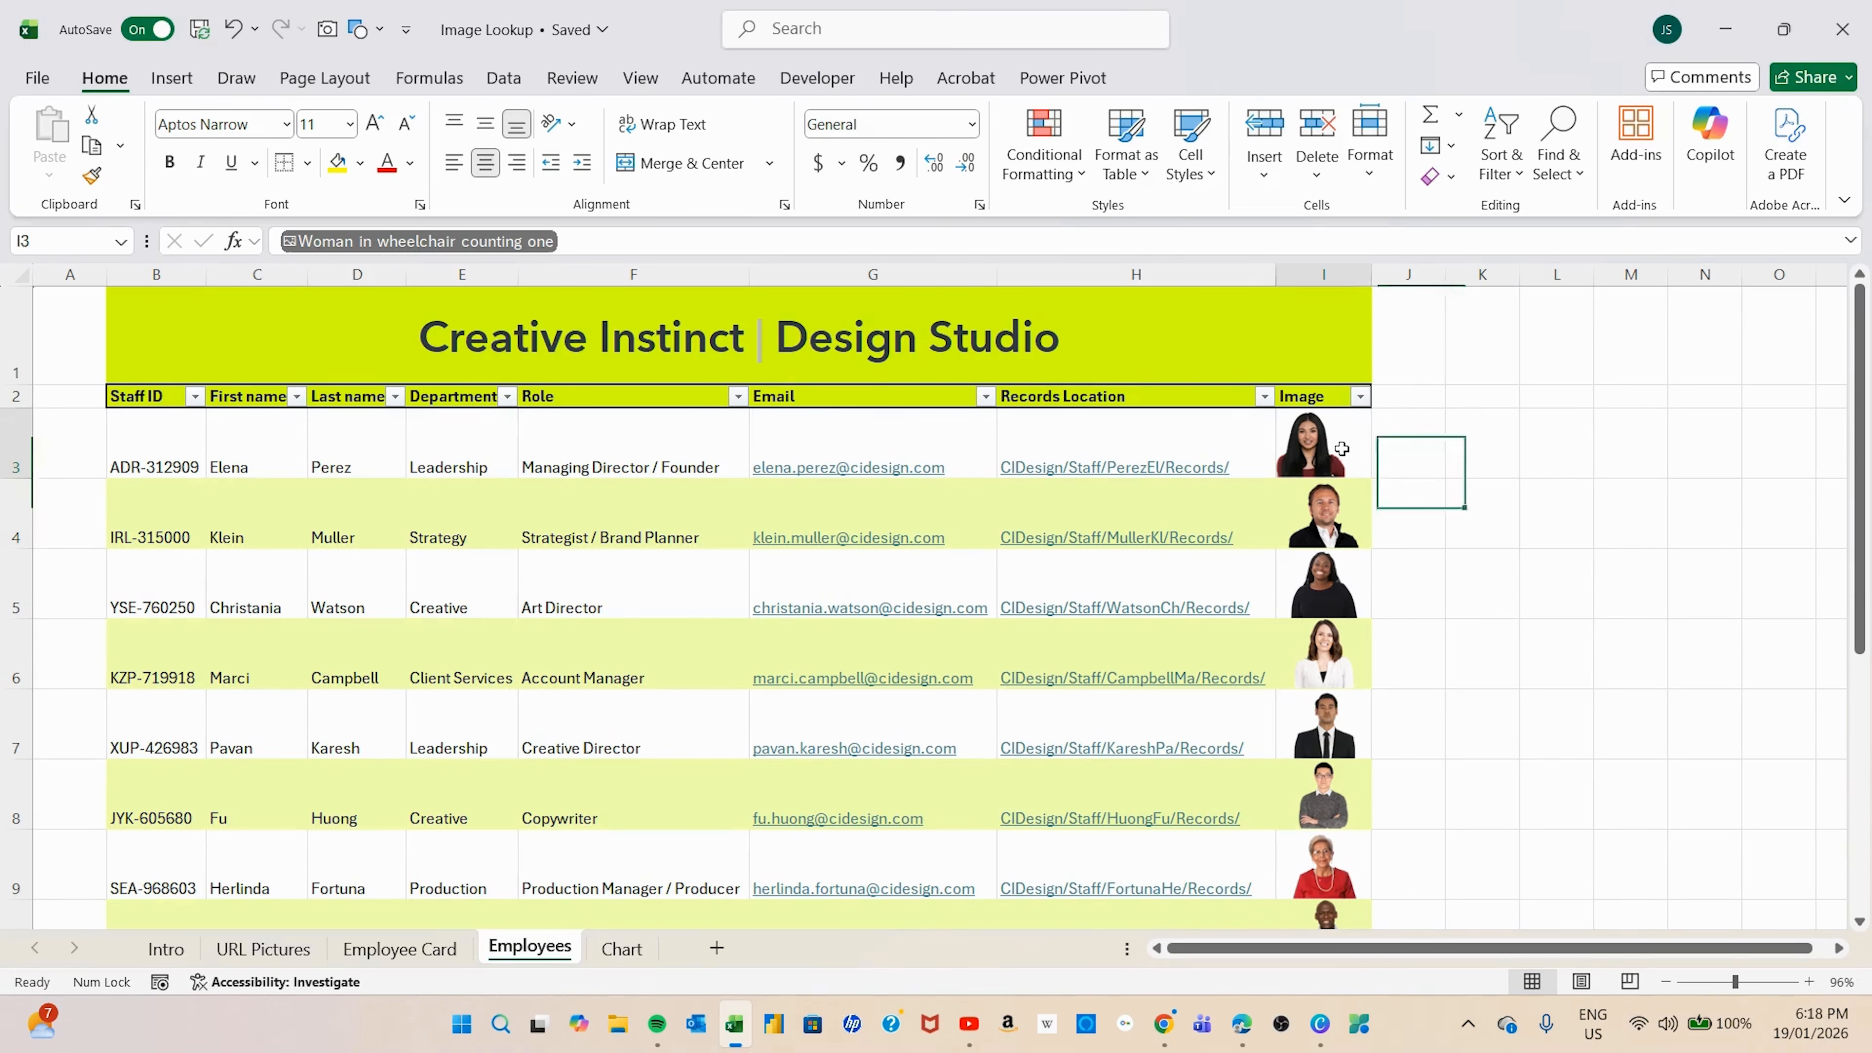
{"action": "left_click", "coordinate": [485, 162]}
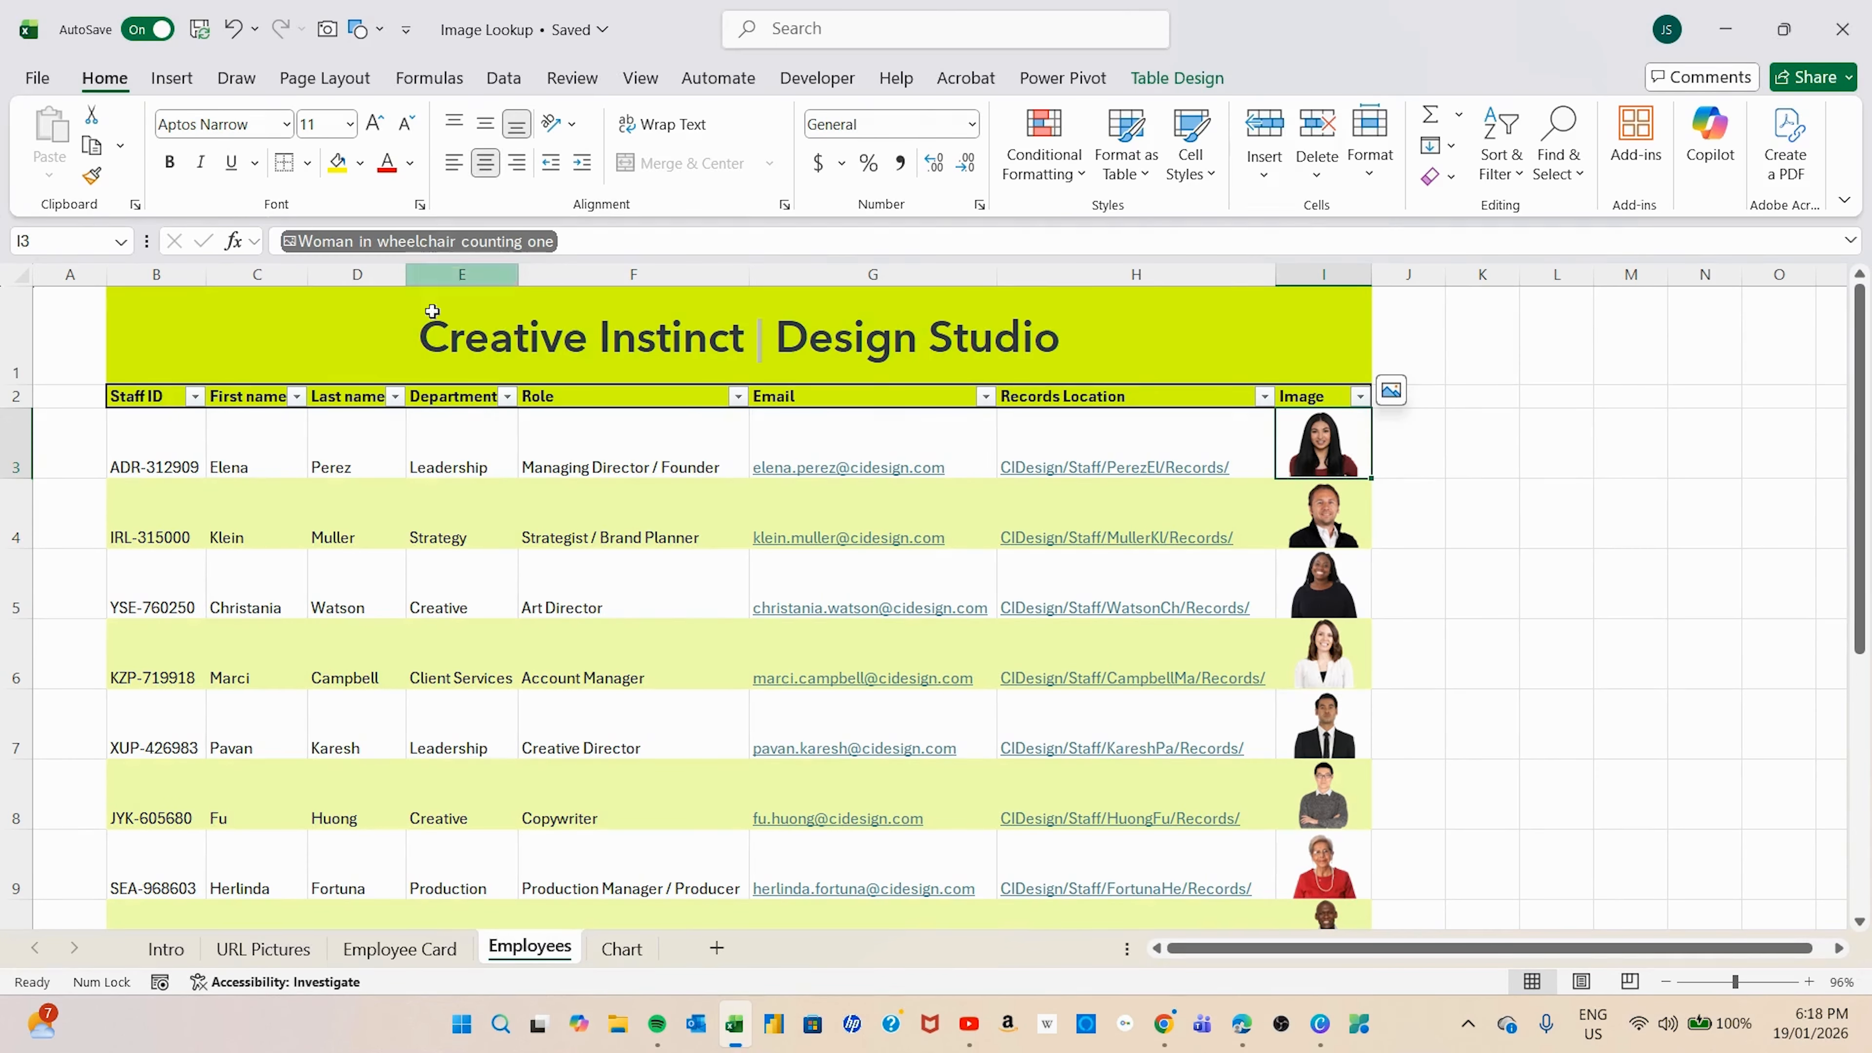
{"action": "left_click", "coordinate": [1443, 536]}
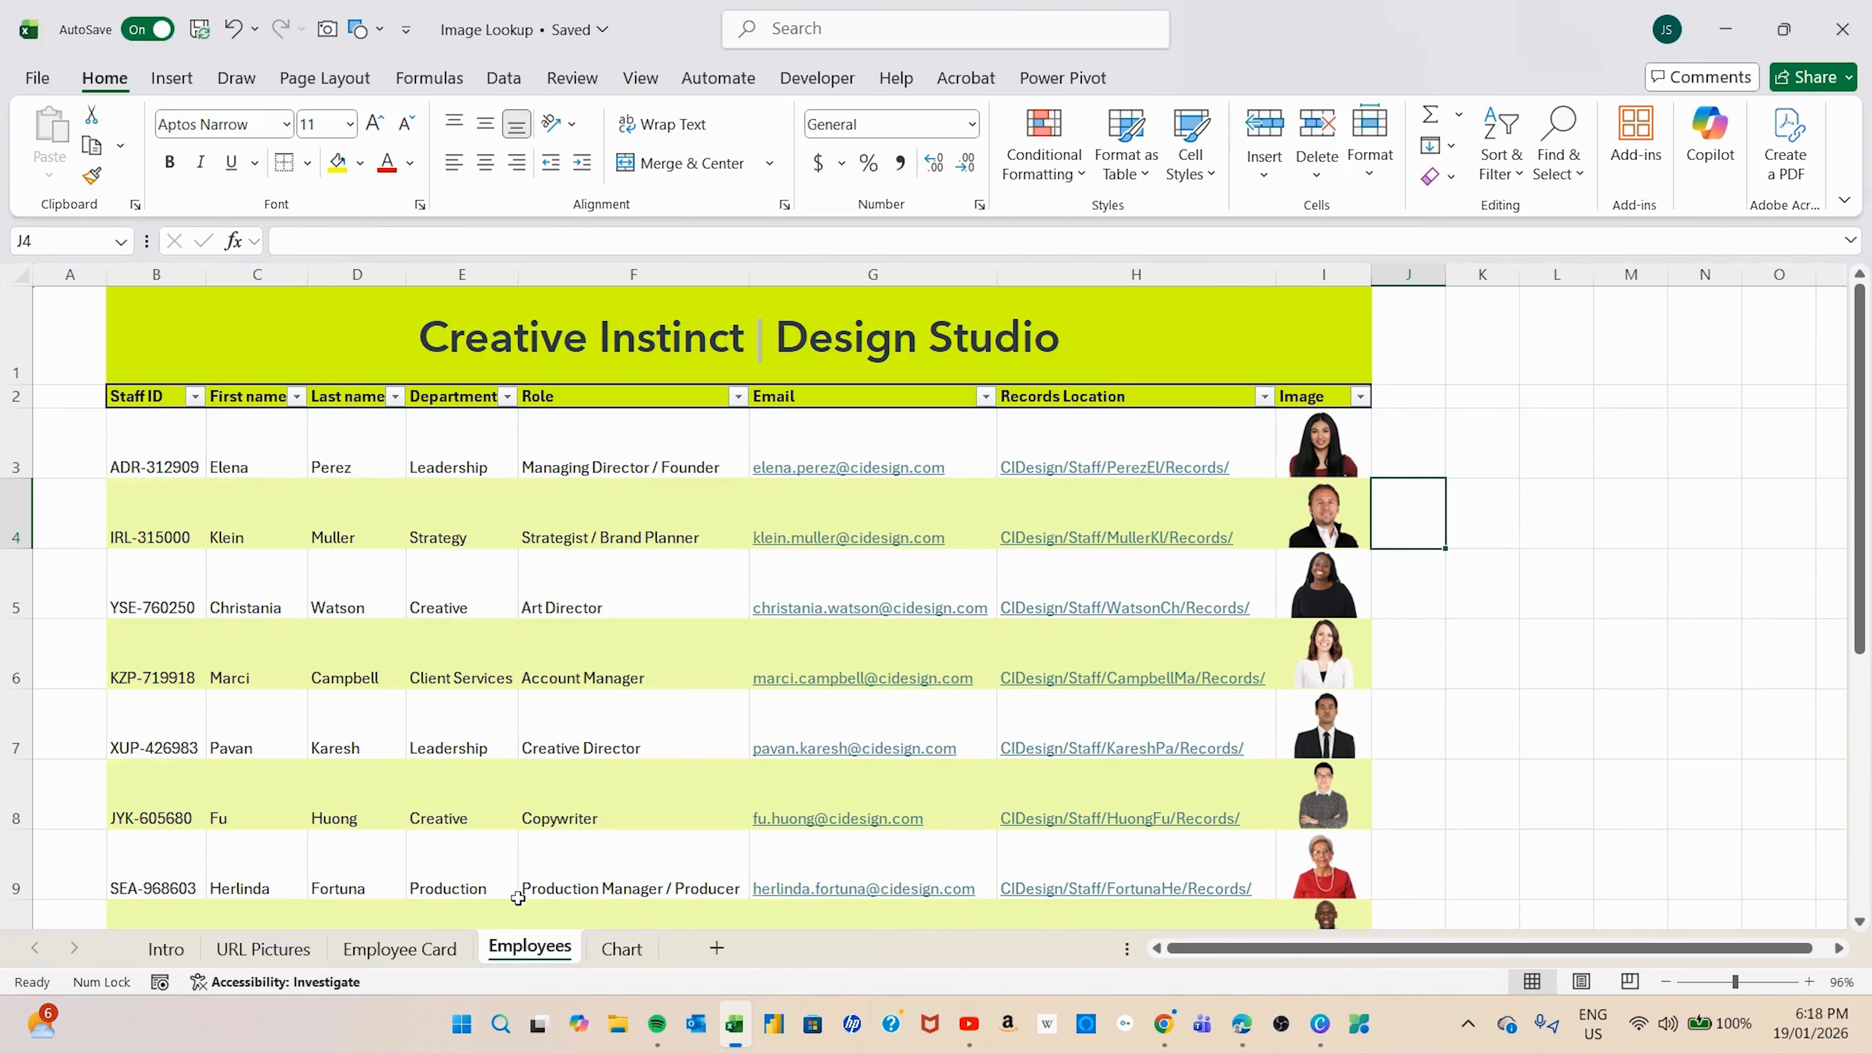
Step: Go to the Employee Card sheet and view the list of IDs offered for the Employee ID in E7
{"action": "left_click", "coordinate": [391, 949]}
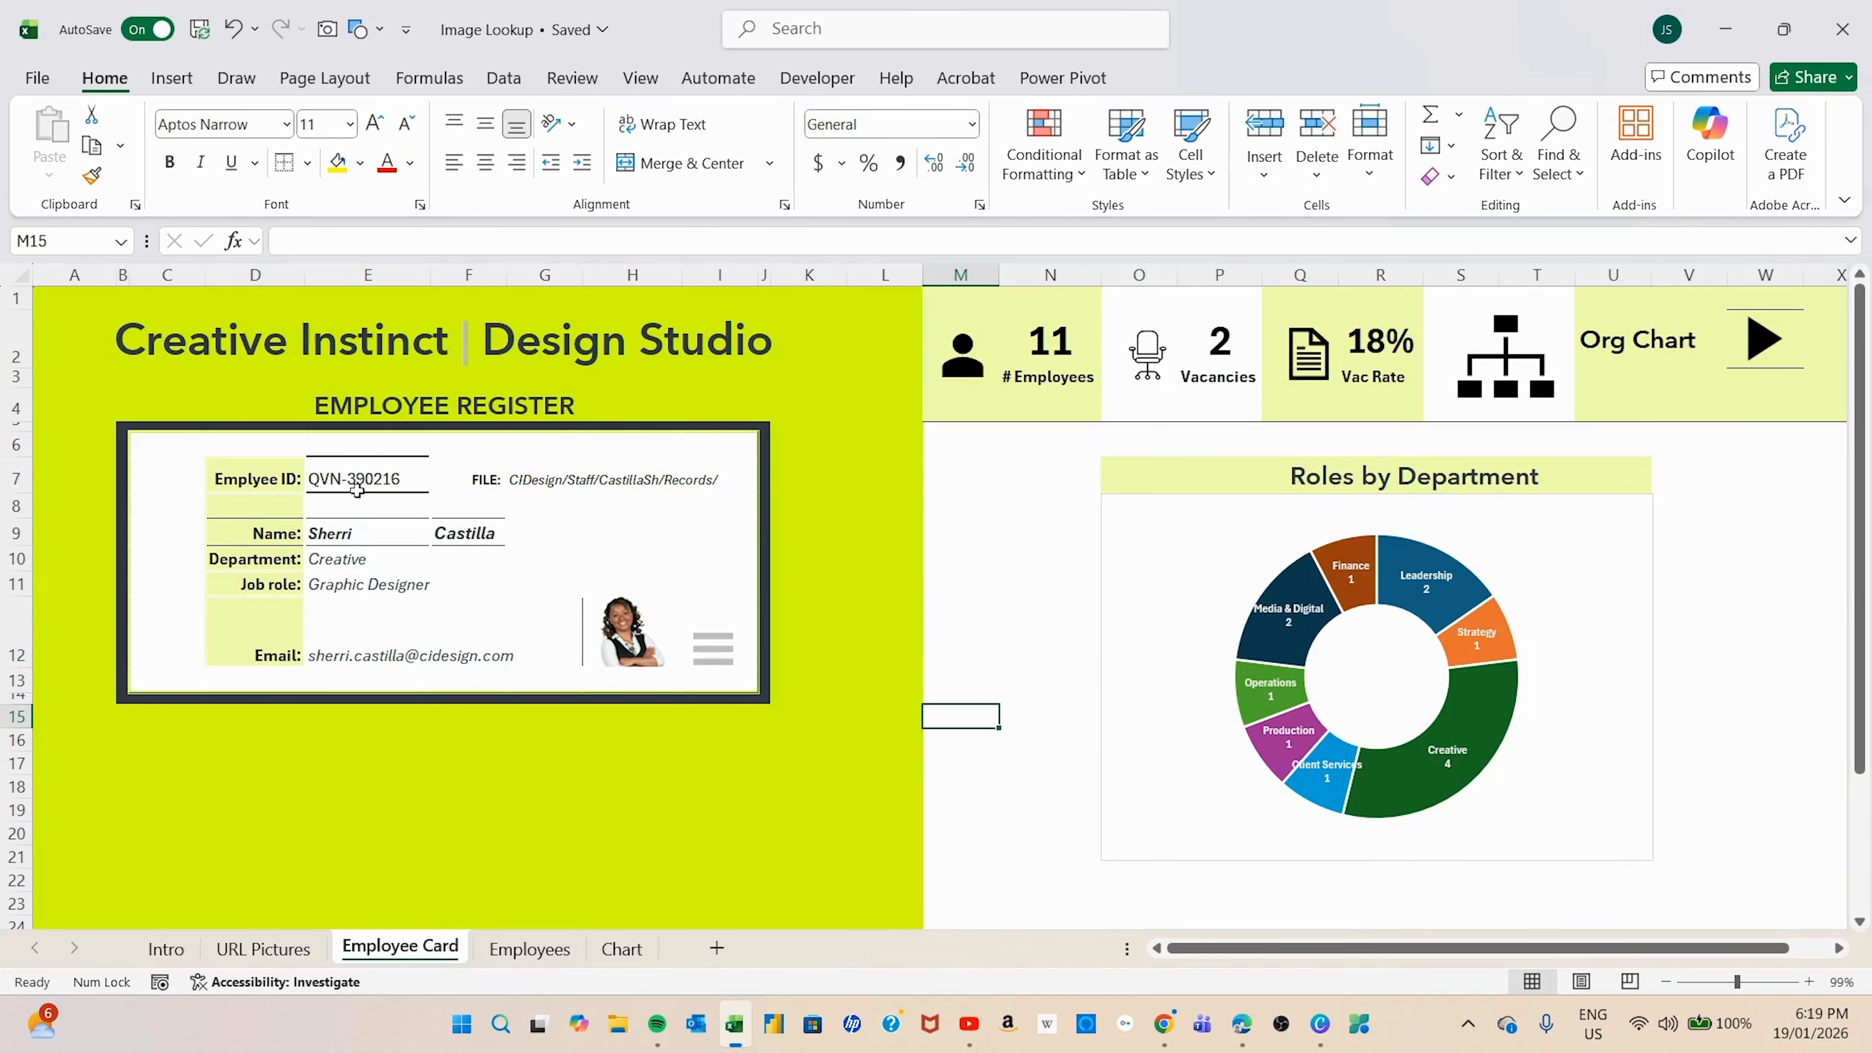
{"action": "left_click", "coordinate": [395, 480]}
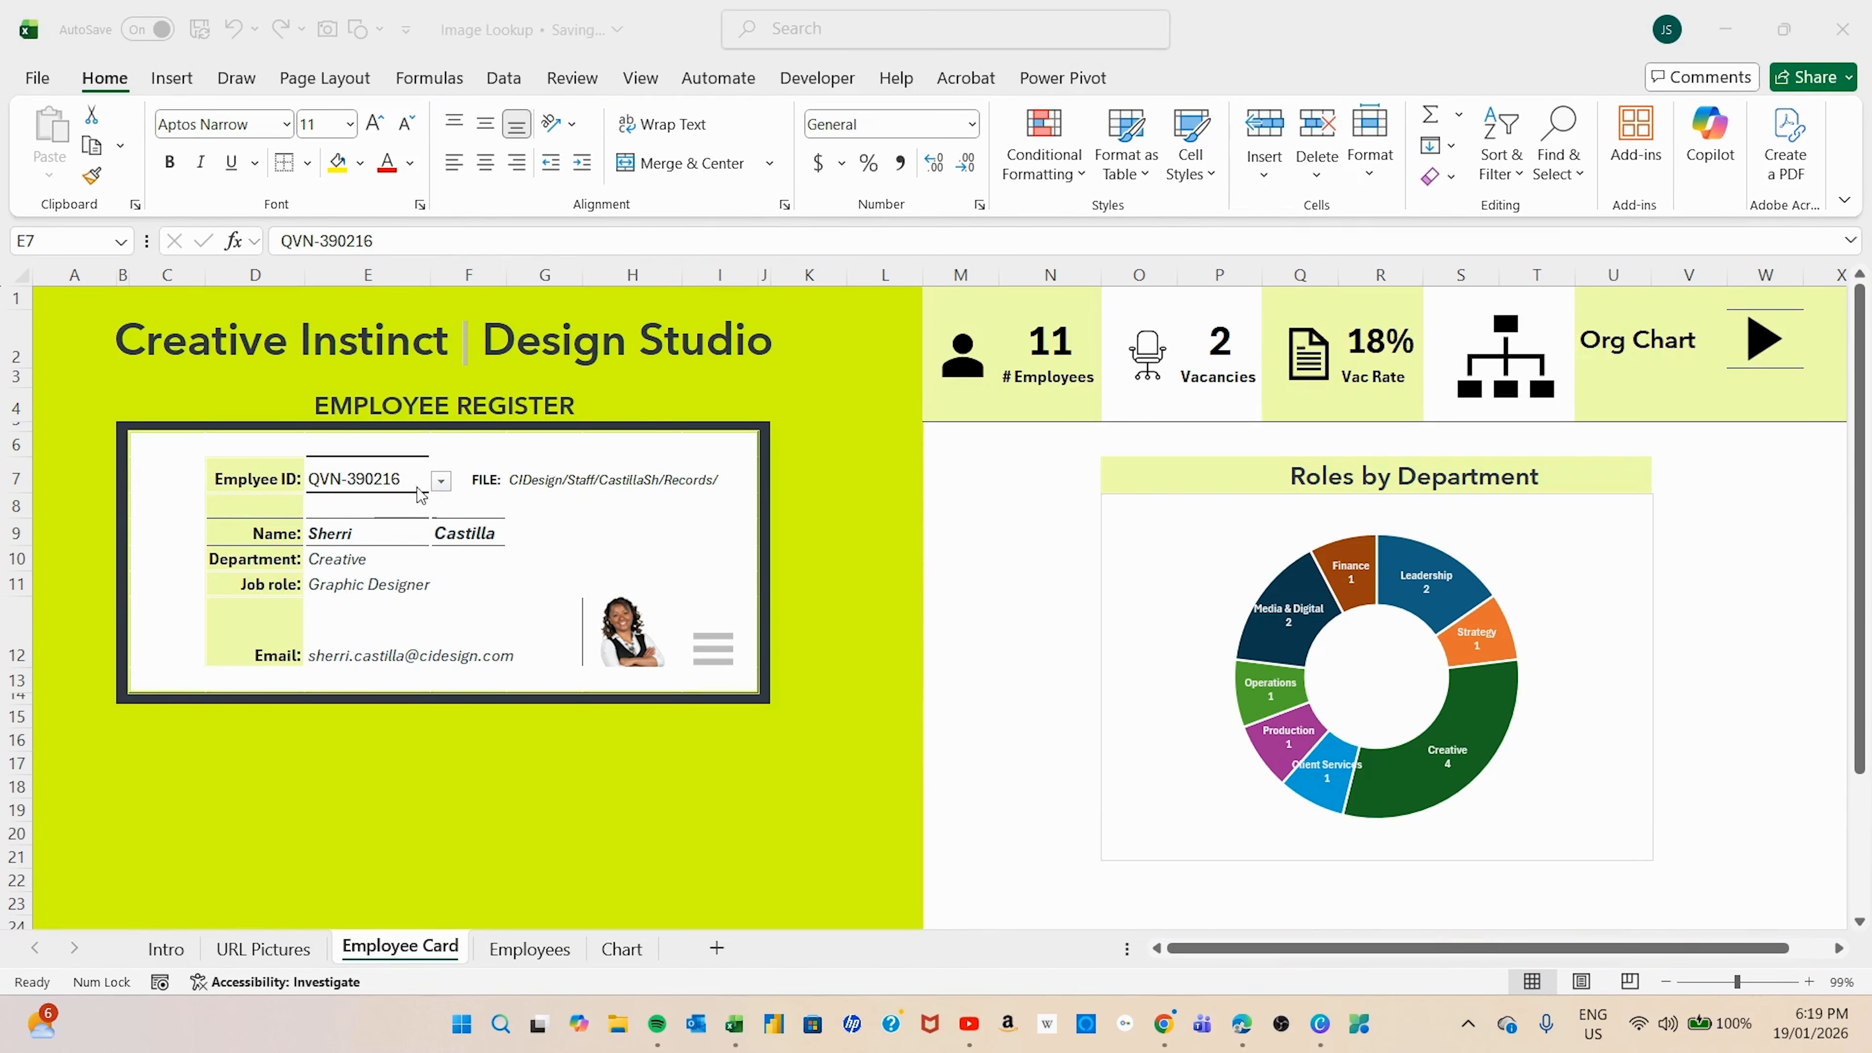
{"action": "left_click", "coordinate": [450, 487]}
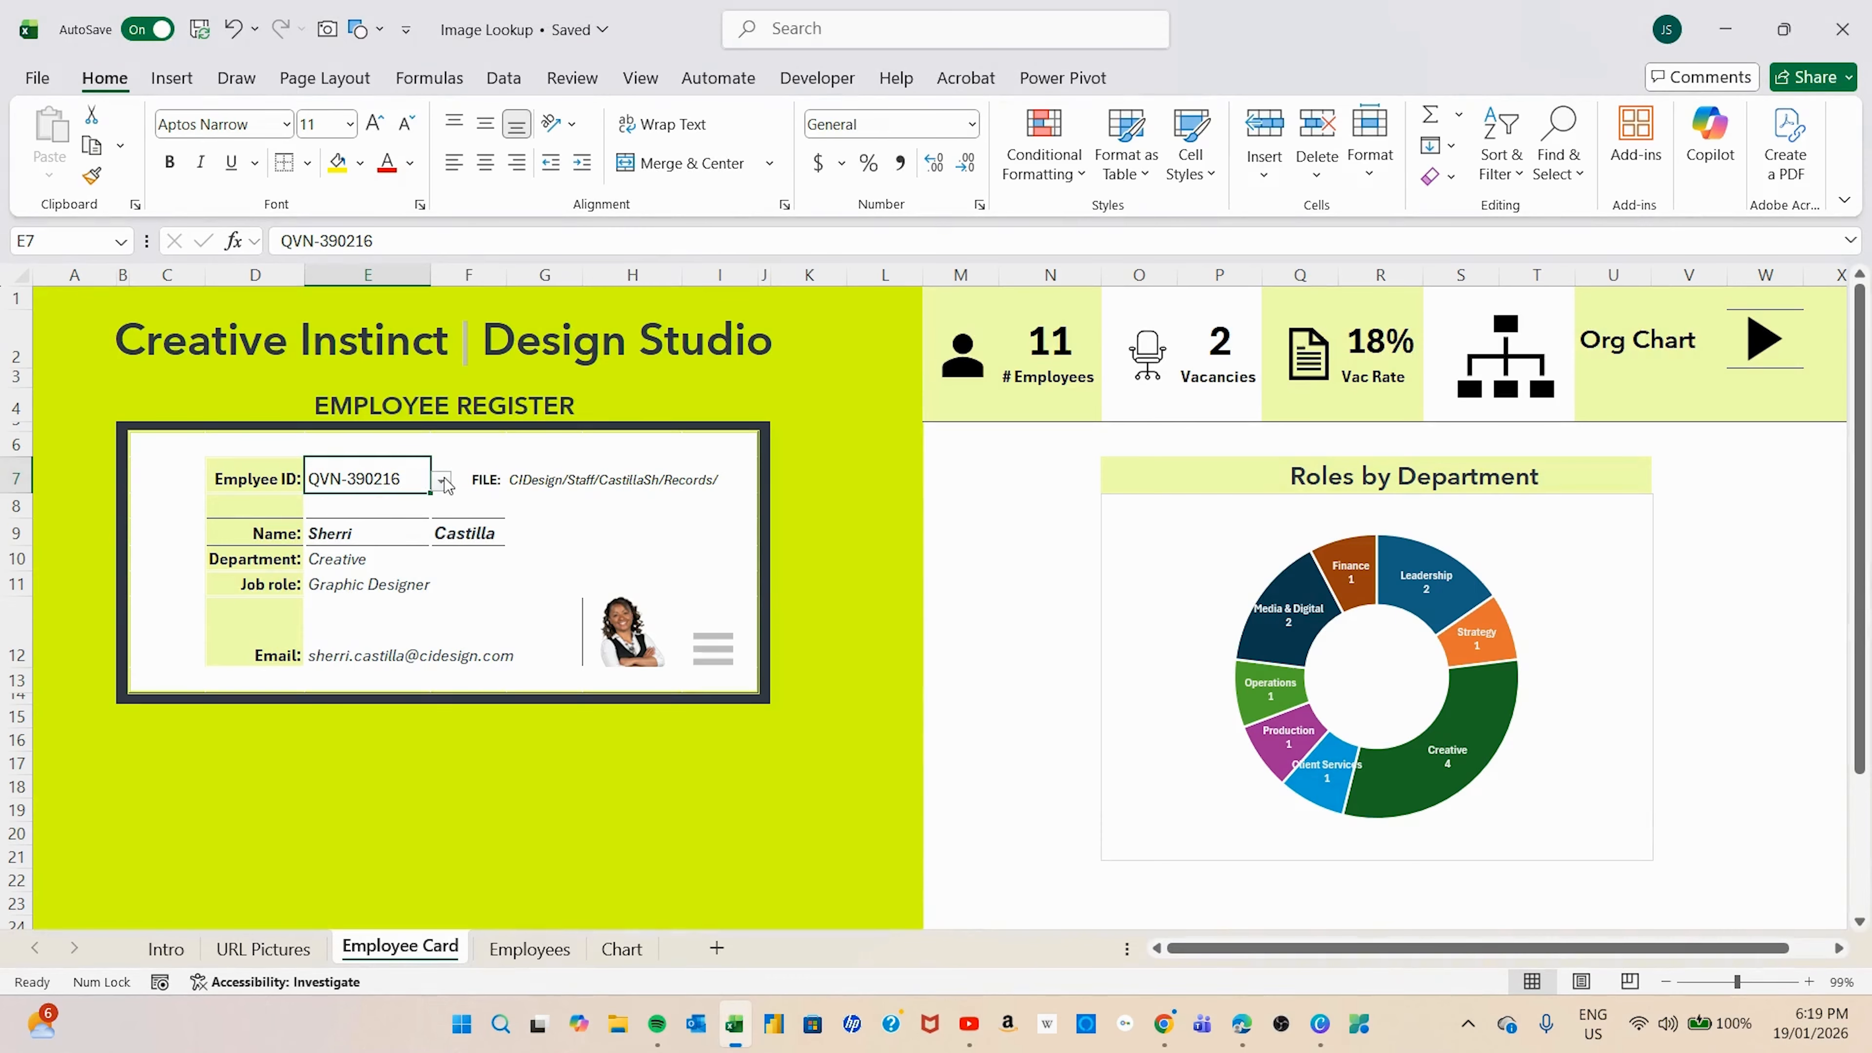
{"action": "left_click", "coordinate": [442, 483]}
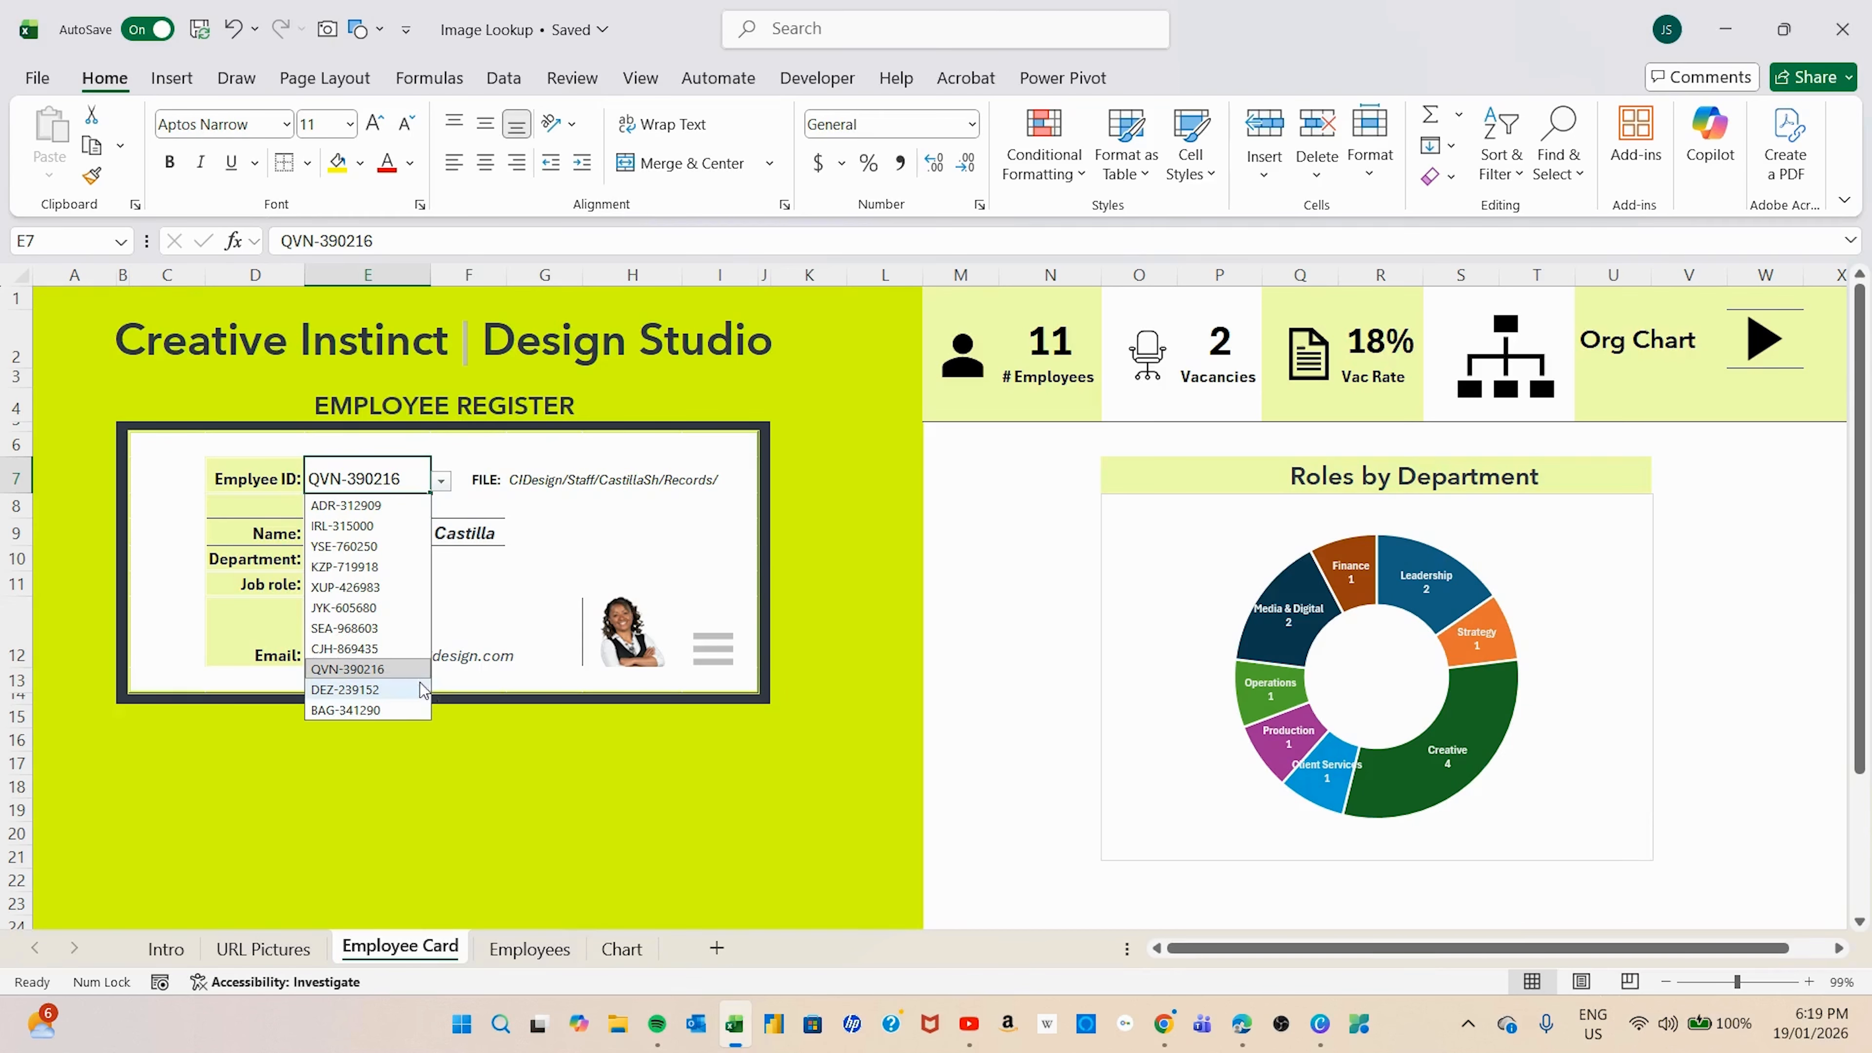
{"action": "left_click", "coordinate": [164, 448]}
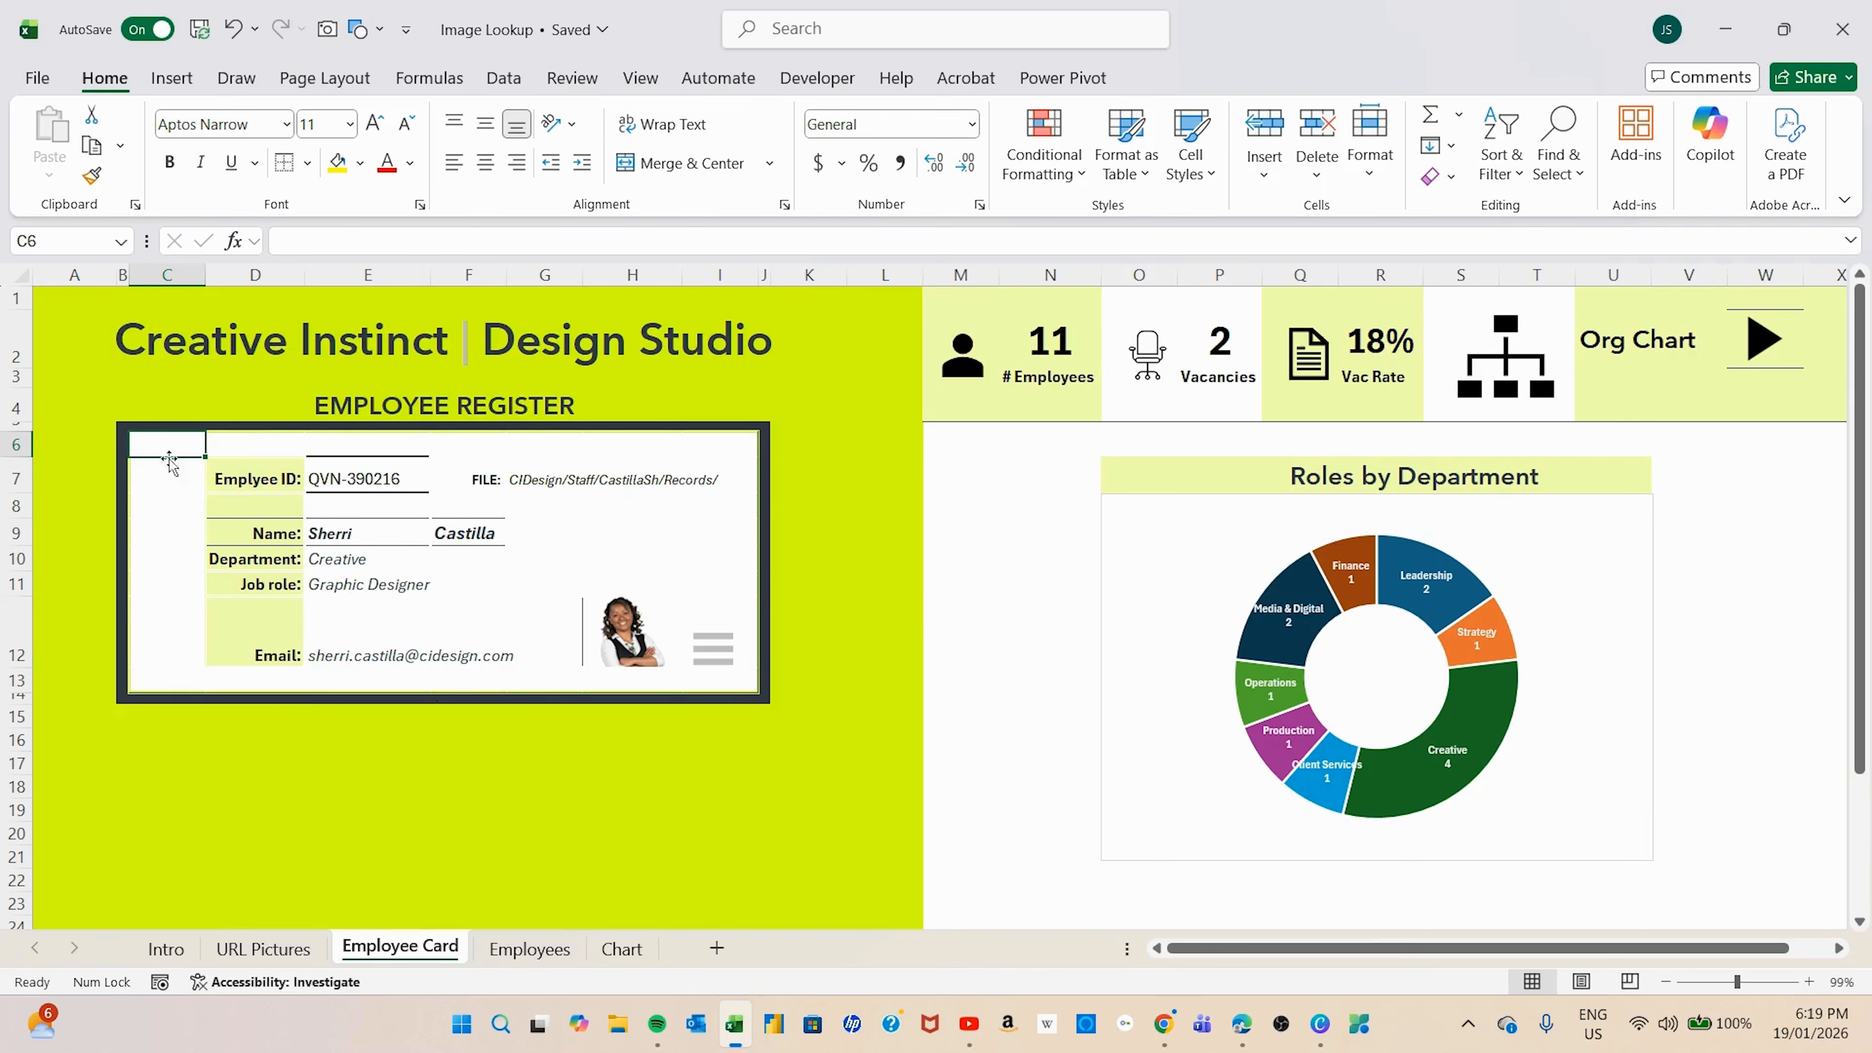
Step: Examine the XLOOKUP formulas in E9 and F9 that return the first and last name for the ID in E7
{"action": "left_click", "coordinate": [258, 533]}
{"action": "left_click", "coordinate": [317, 532]}
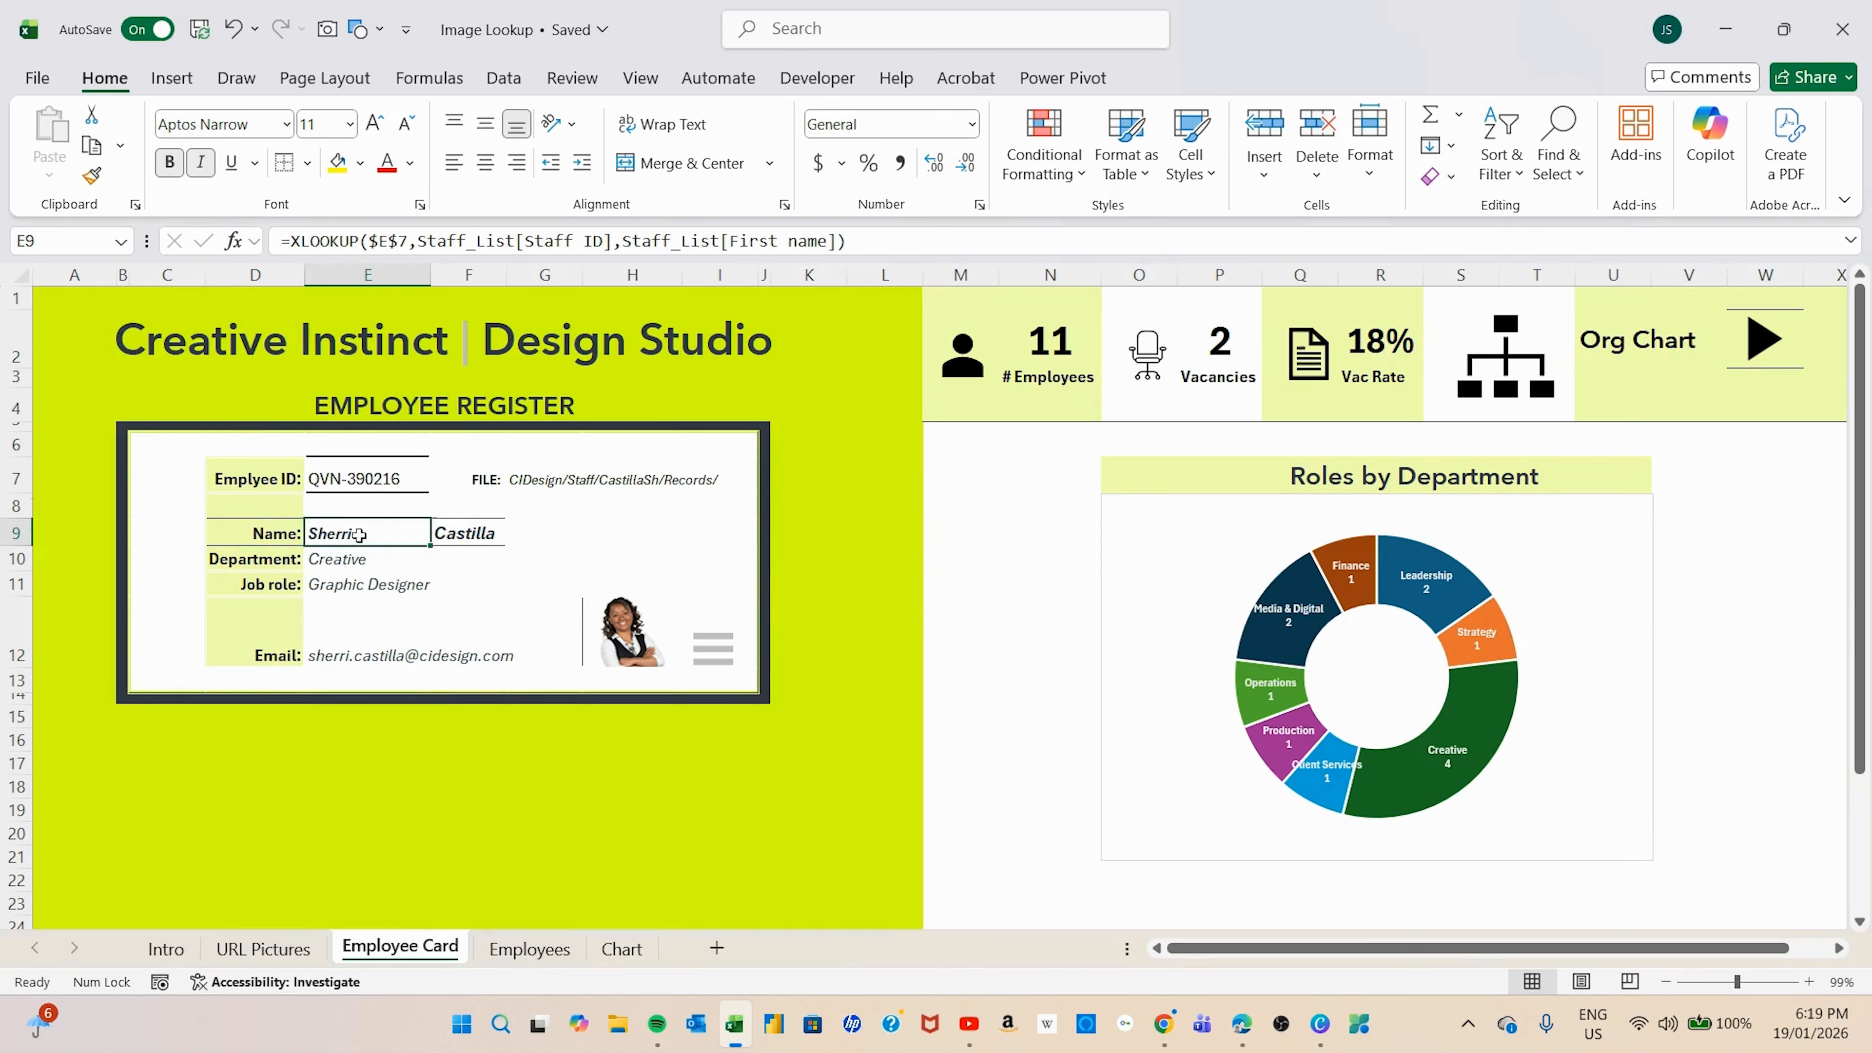
{"action": "left_click", "coordinate": [452, 534]}
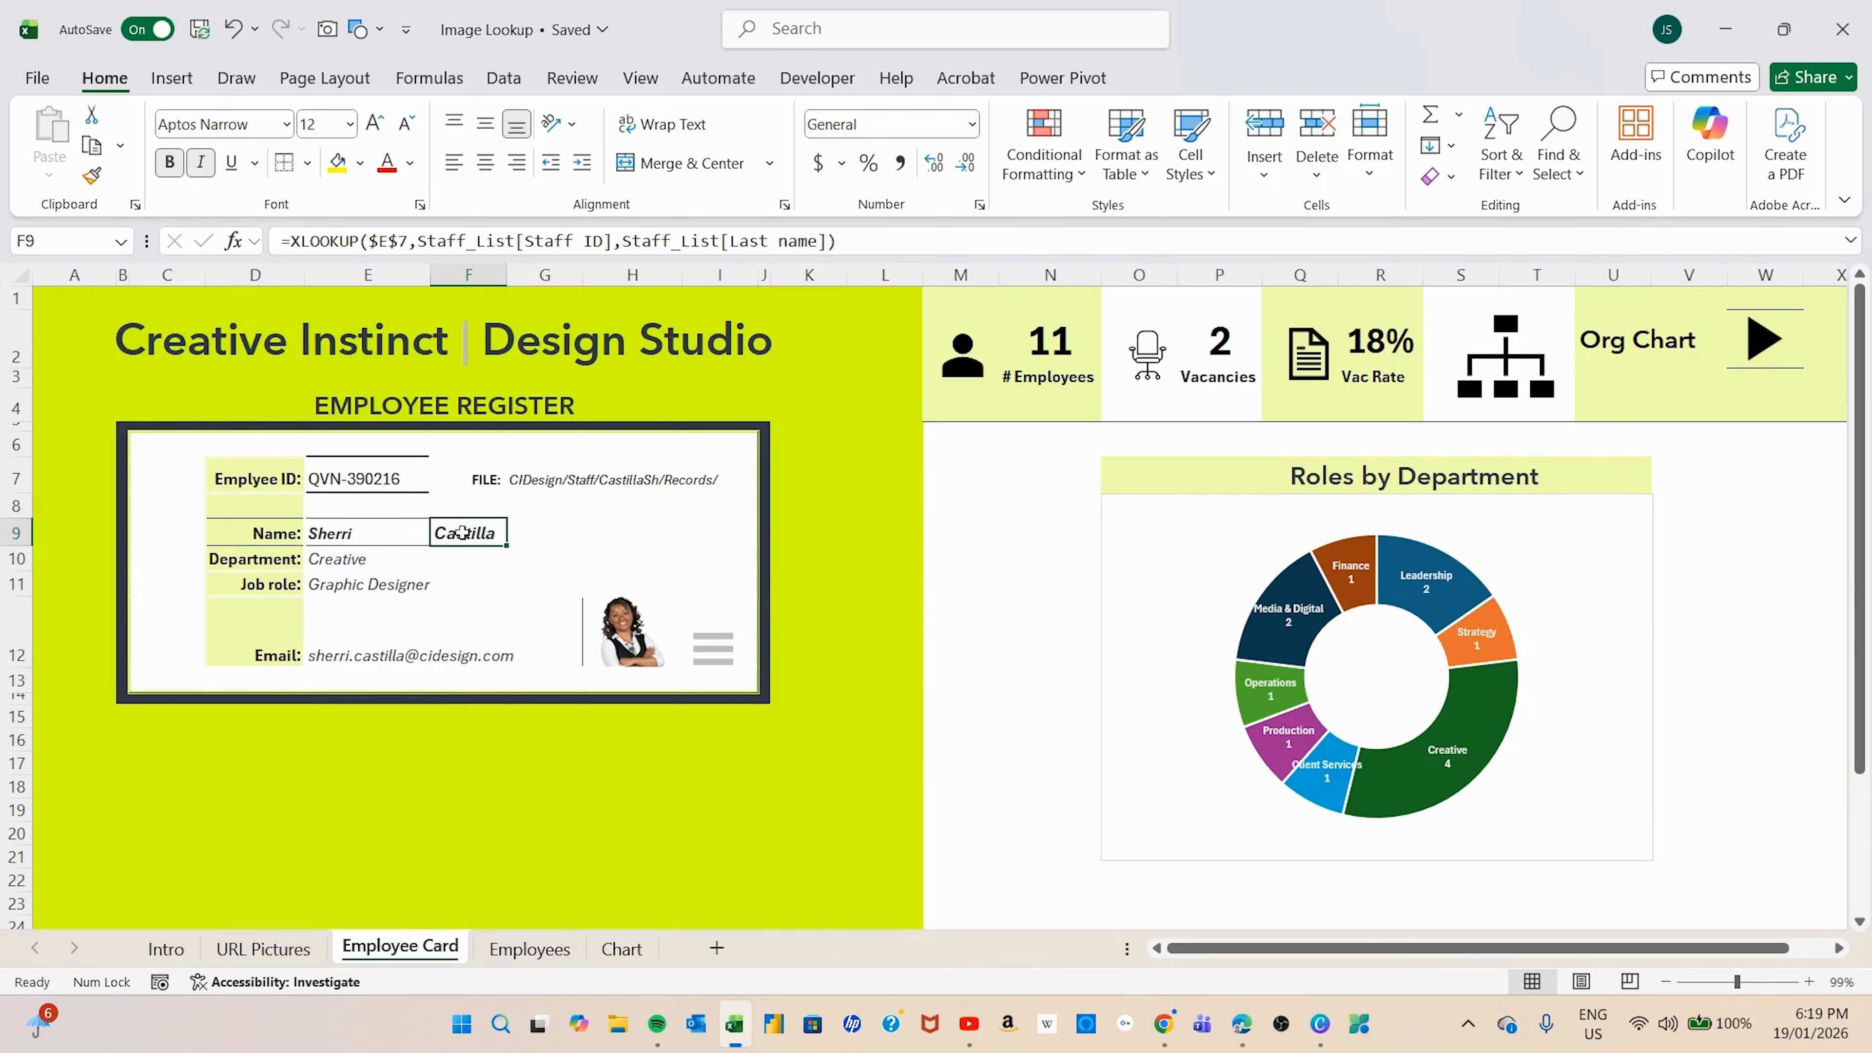
{"action": "left_click", "coordinate": [372, 530]}
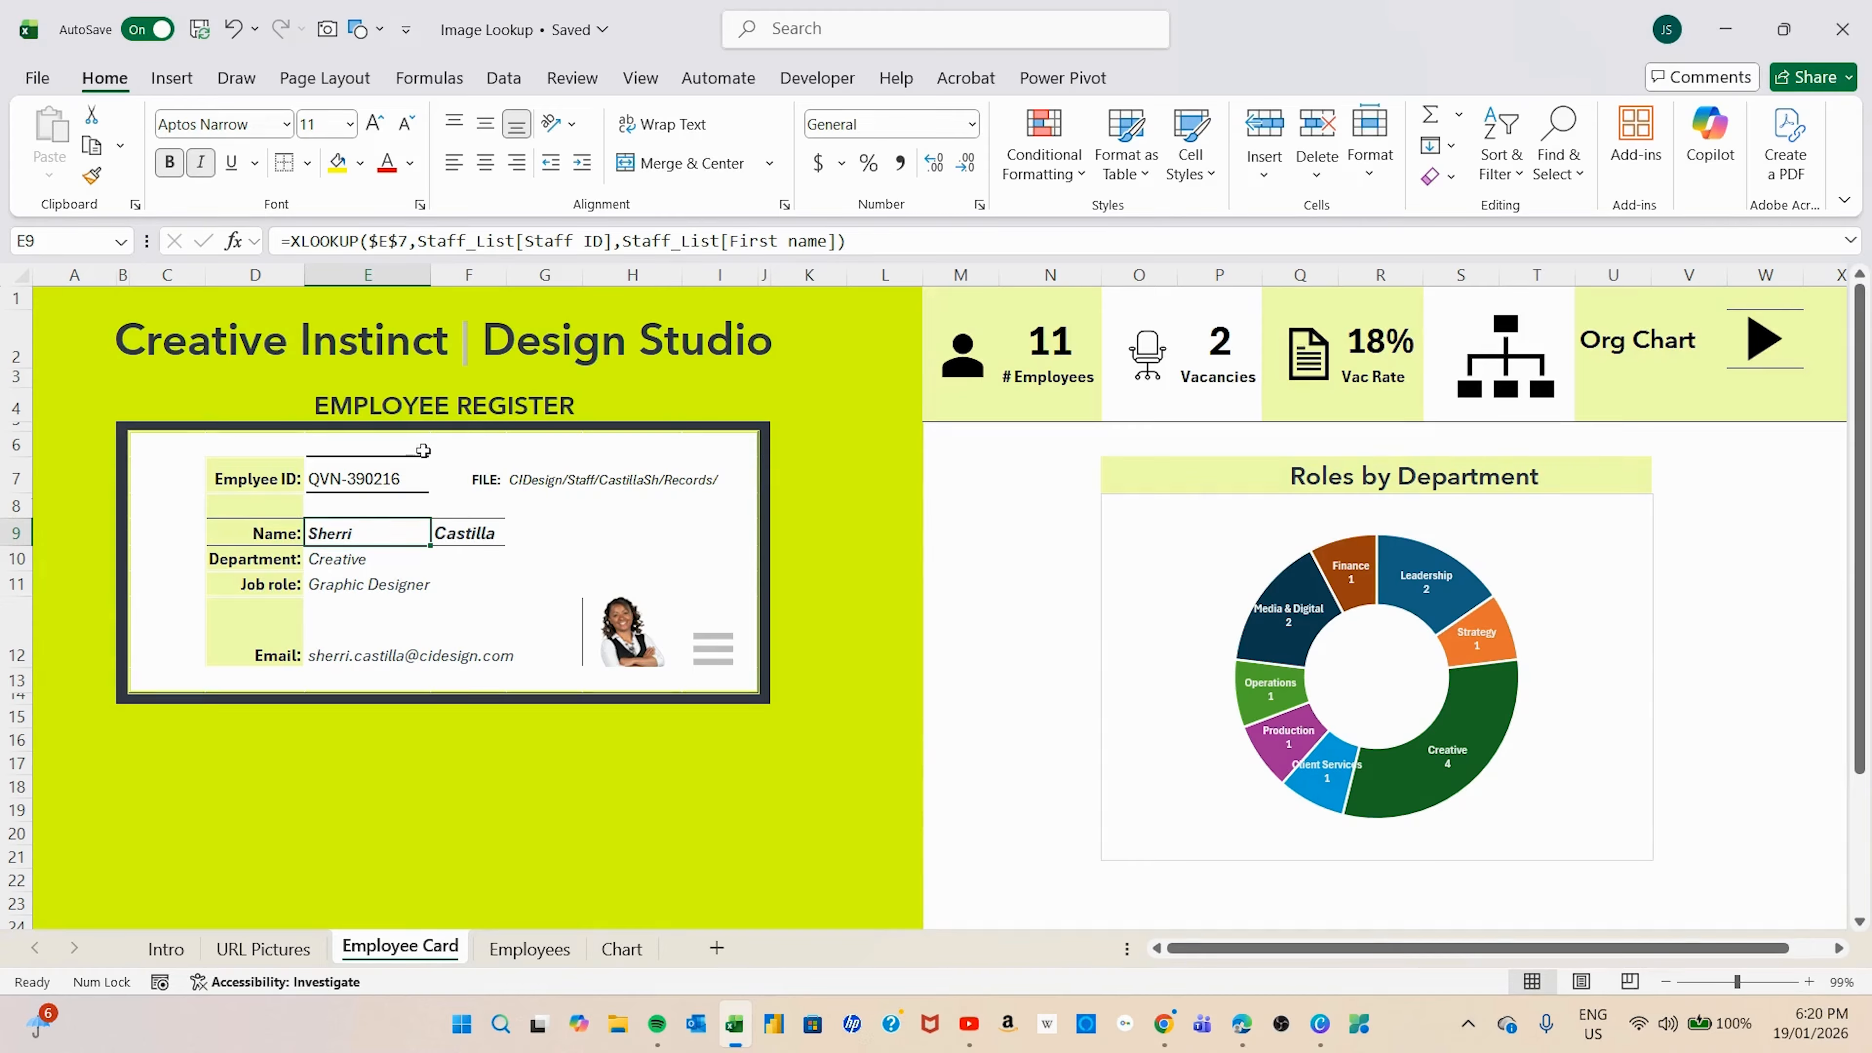
{"action": "left_click", "coordinate": [368, 480]}
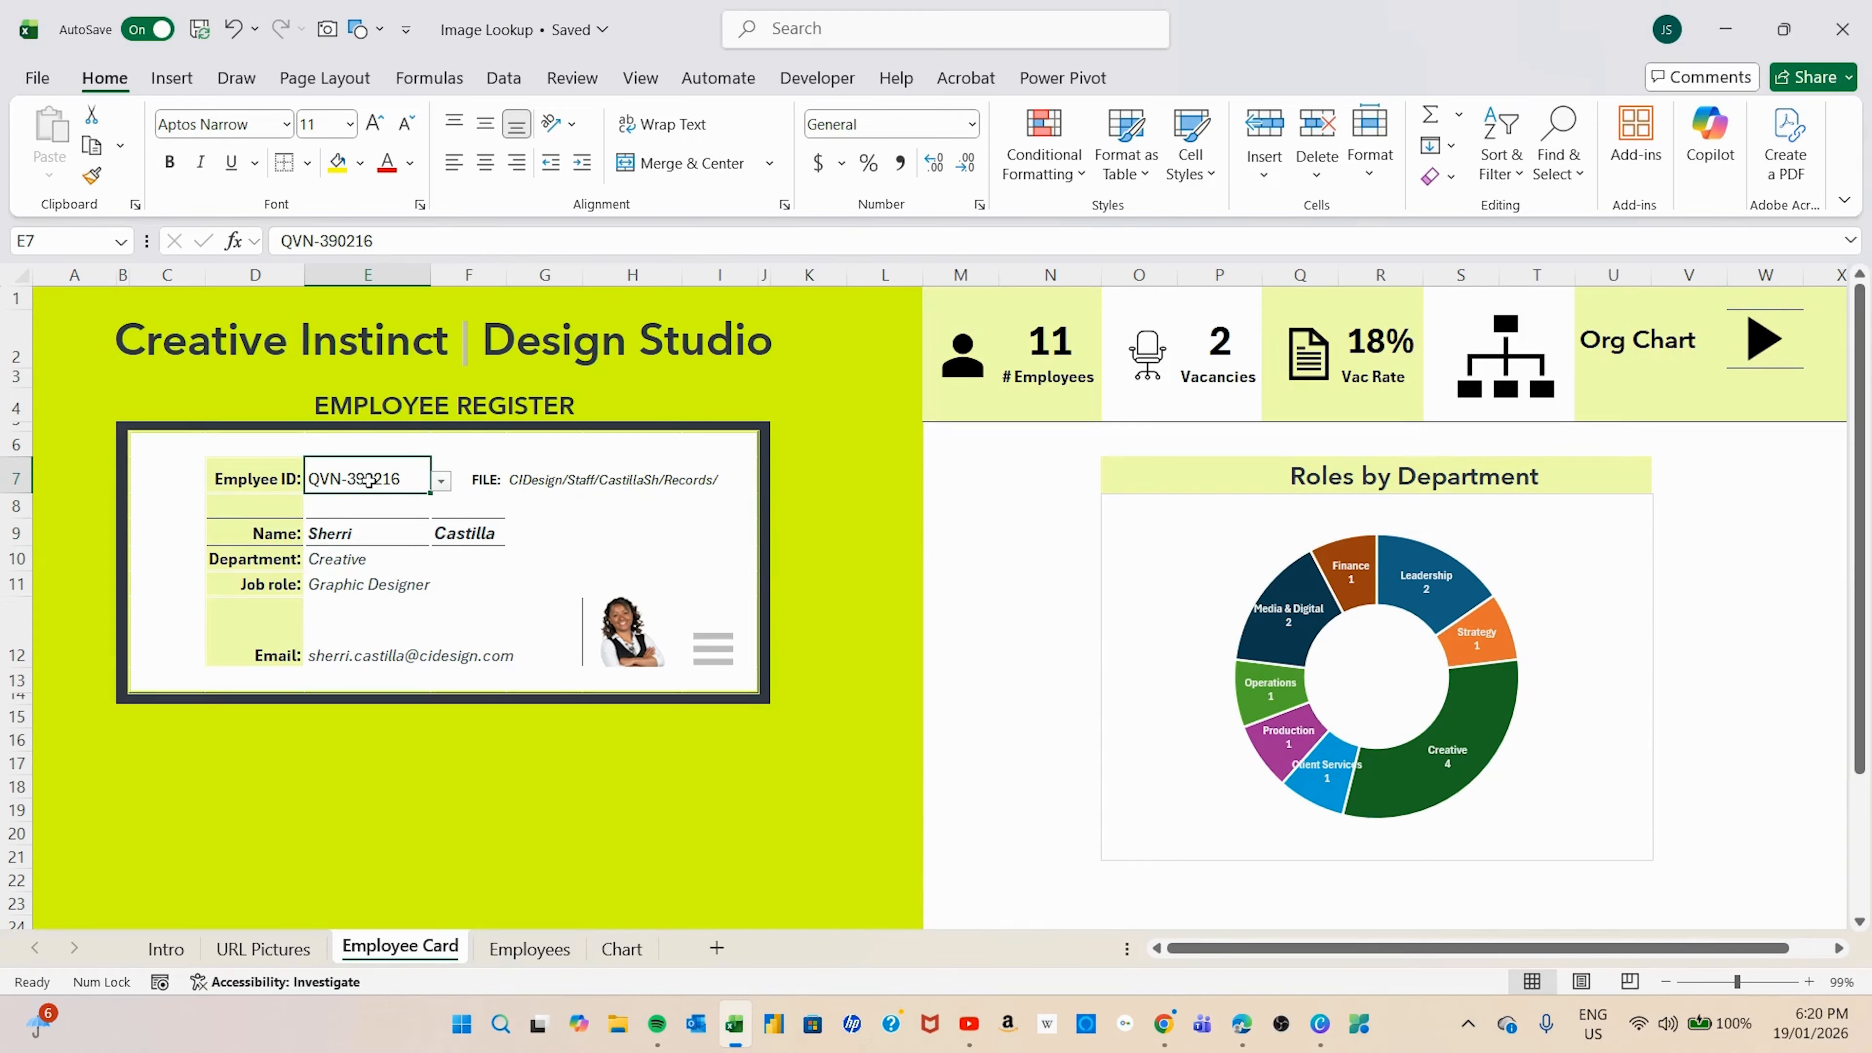
{"action": "left_click", "coordinate": [369, 534]}
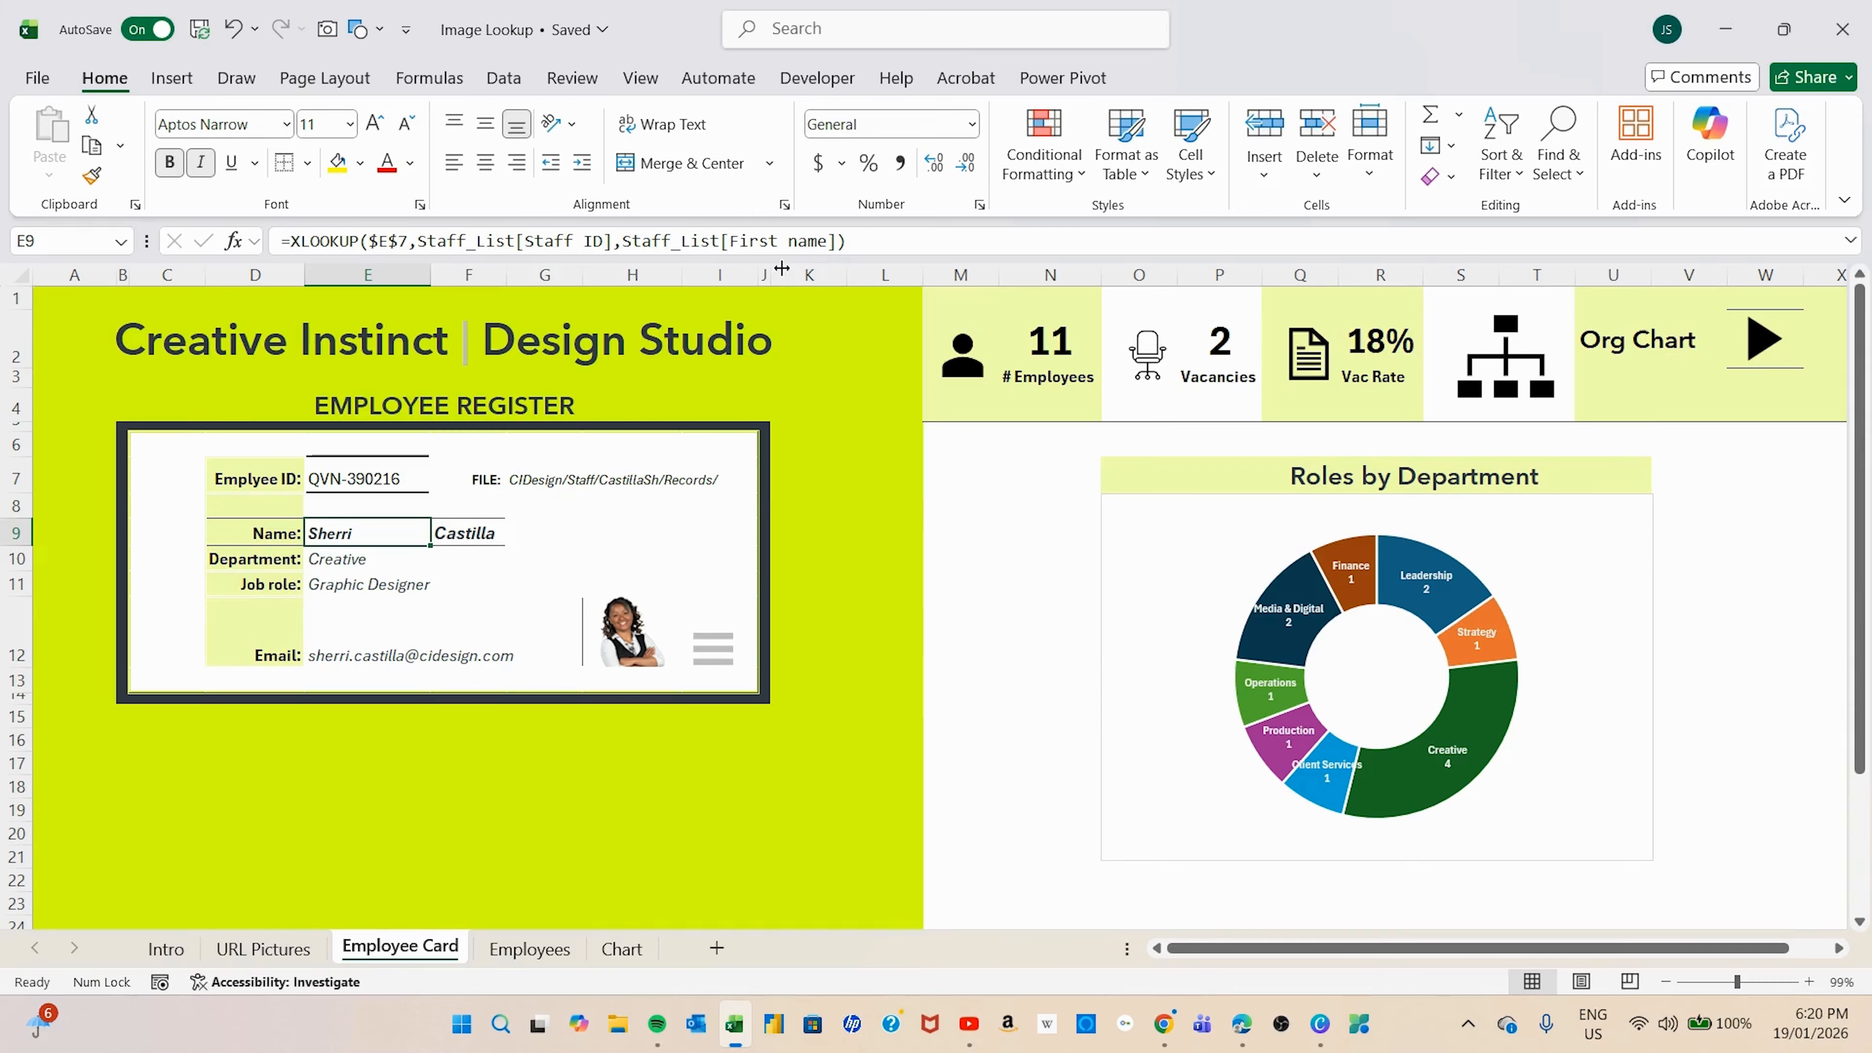
{"action": "left_click", "coordinate": [330, 478]}
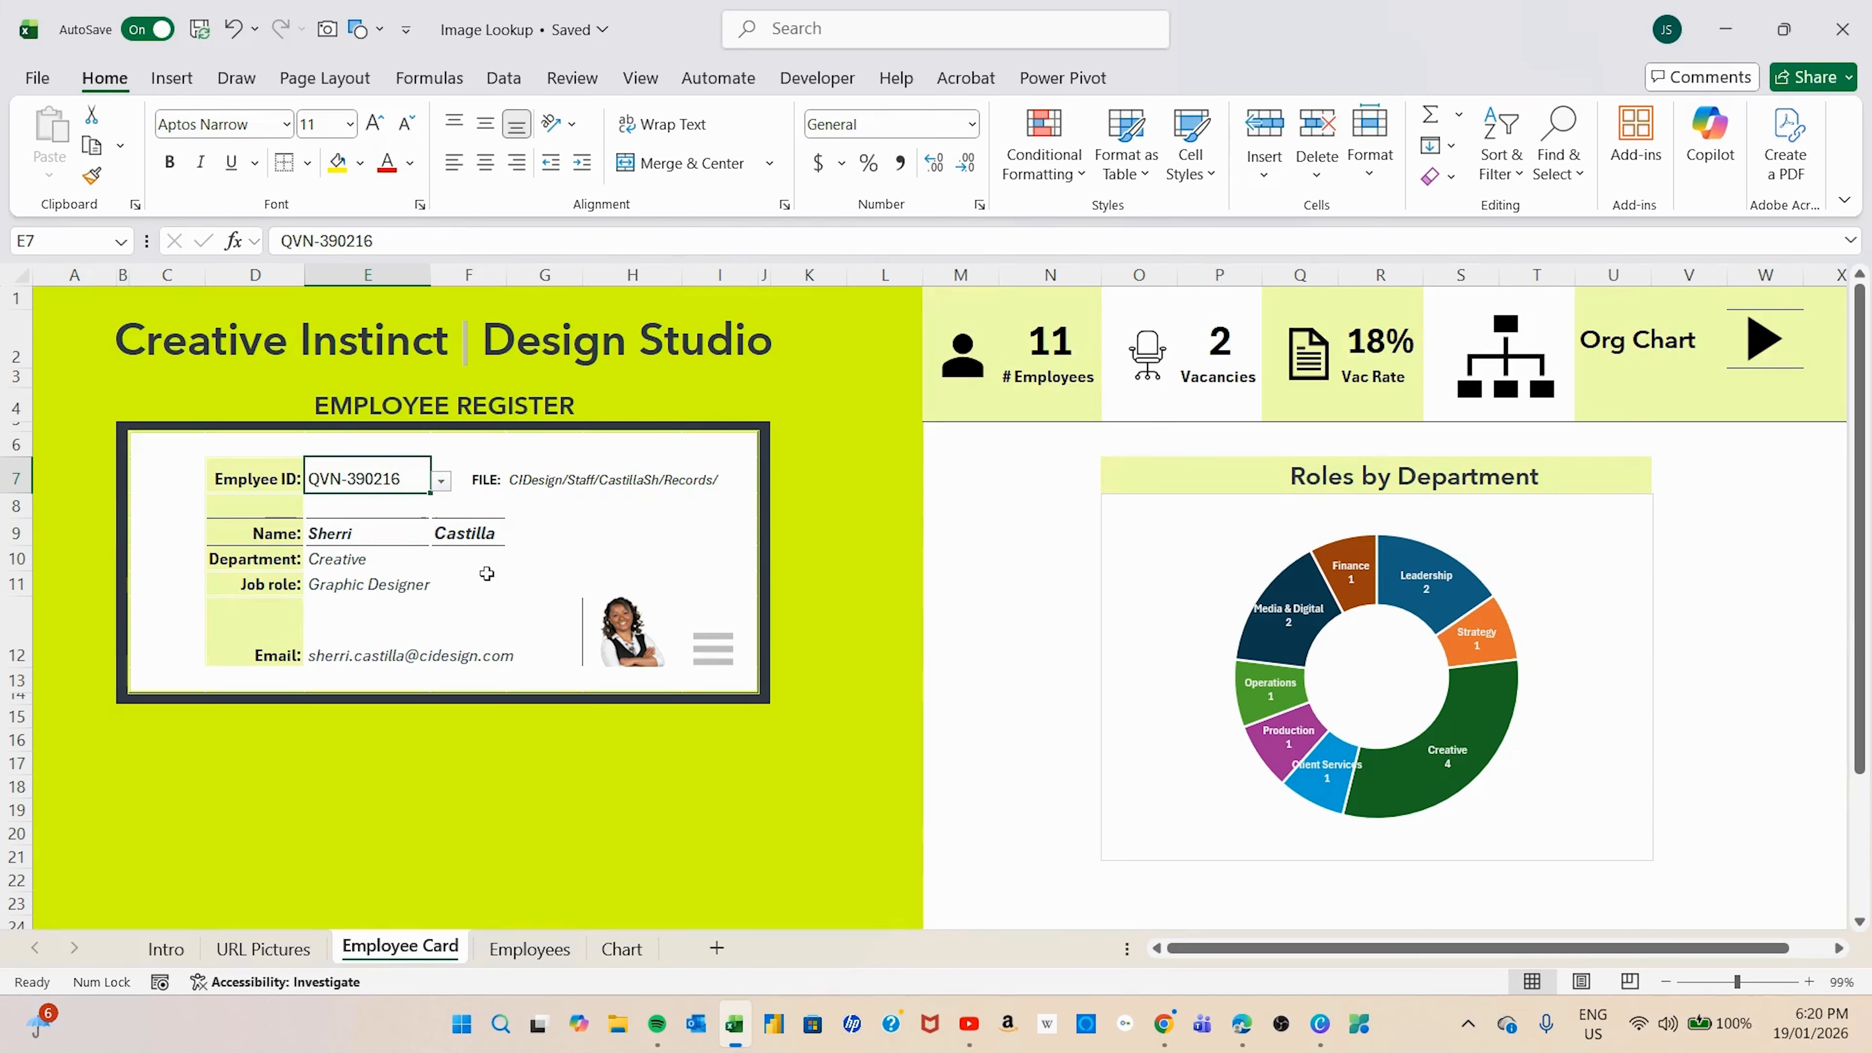
{"action": "left_click", "coordinate": [478, 547]}
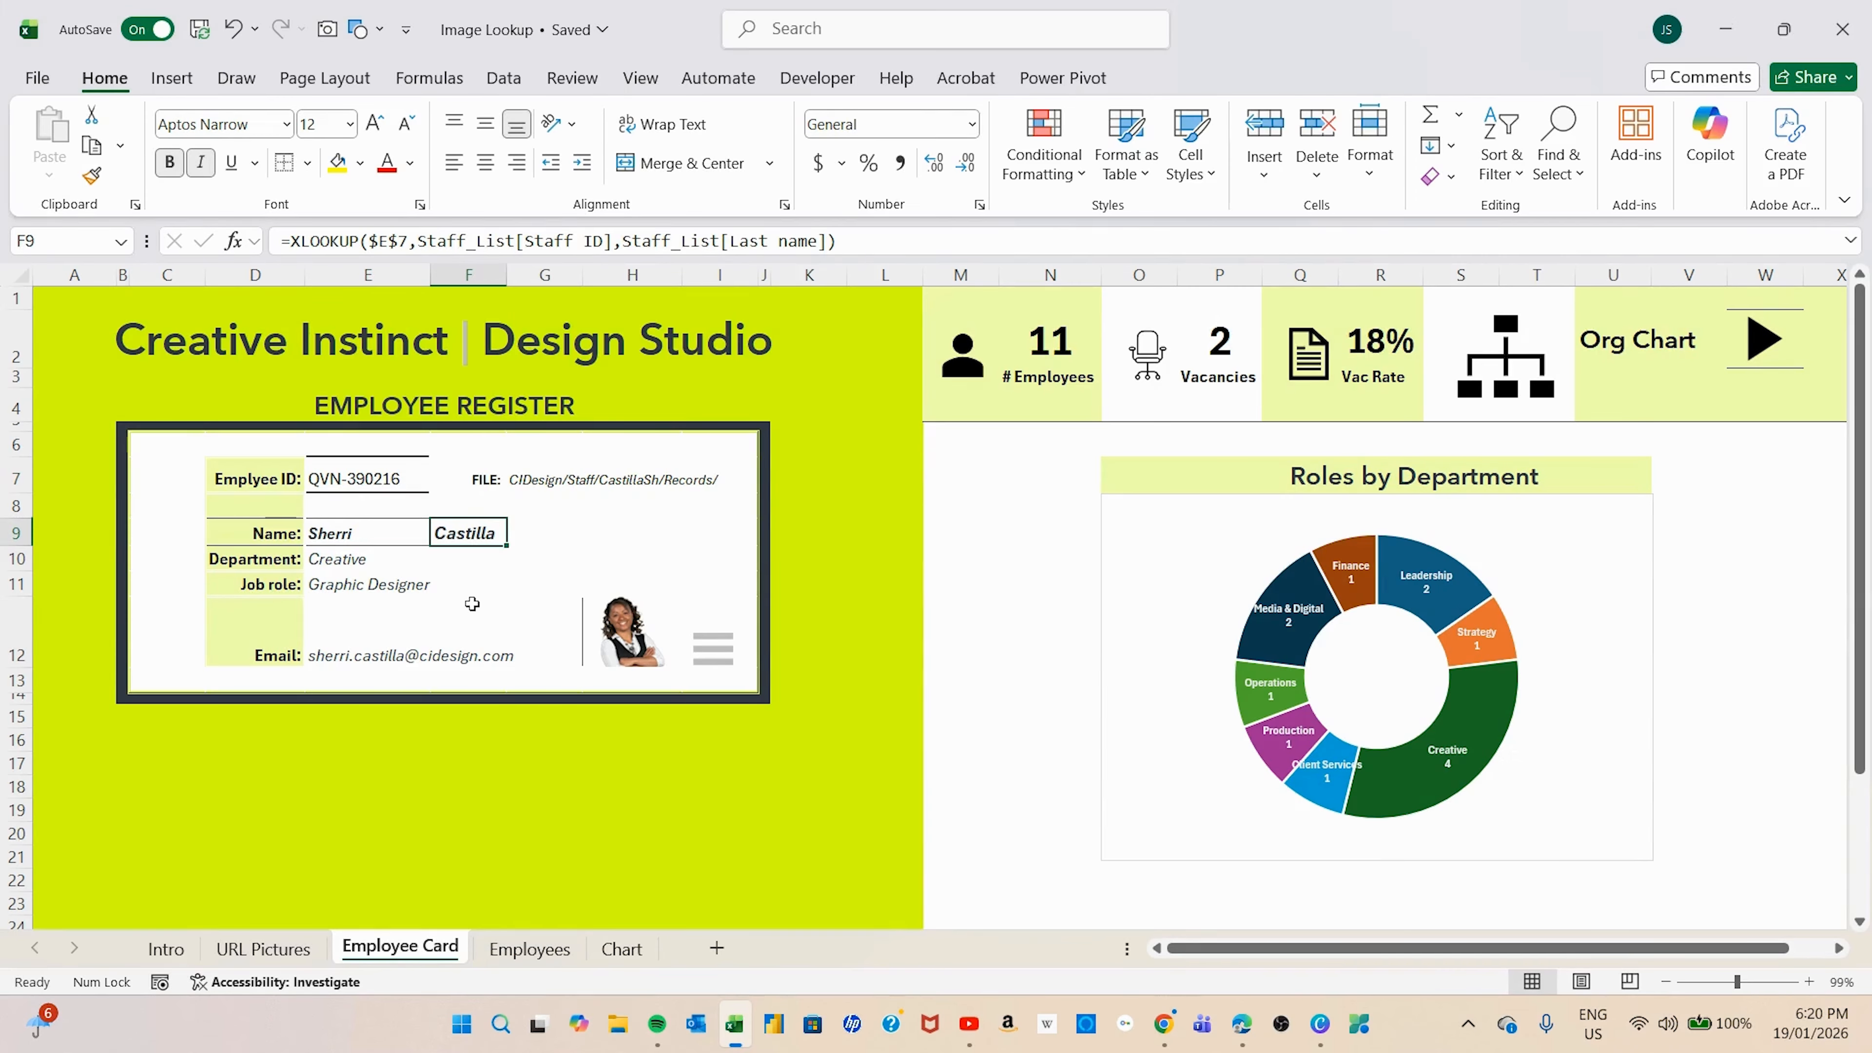
Step: Examine the XLOOKUP formulas on the card for department, job role, records location, email and image
{"action": "left_click", "coordinate": [348, 565]}
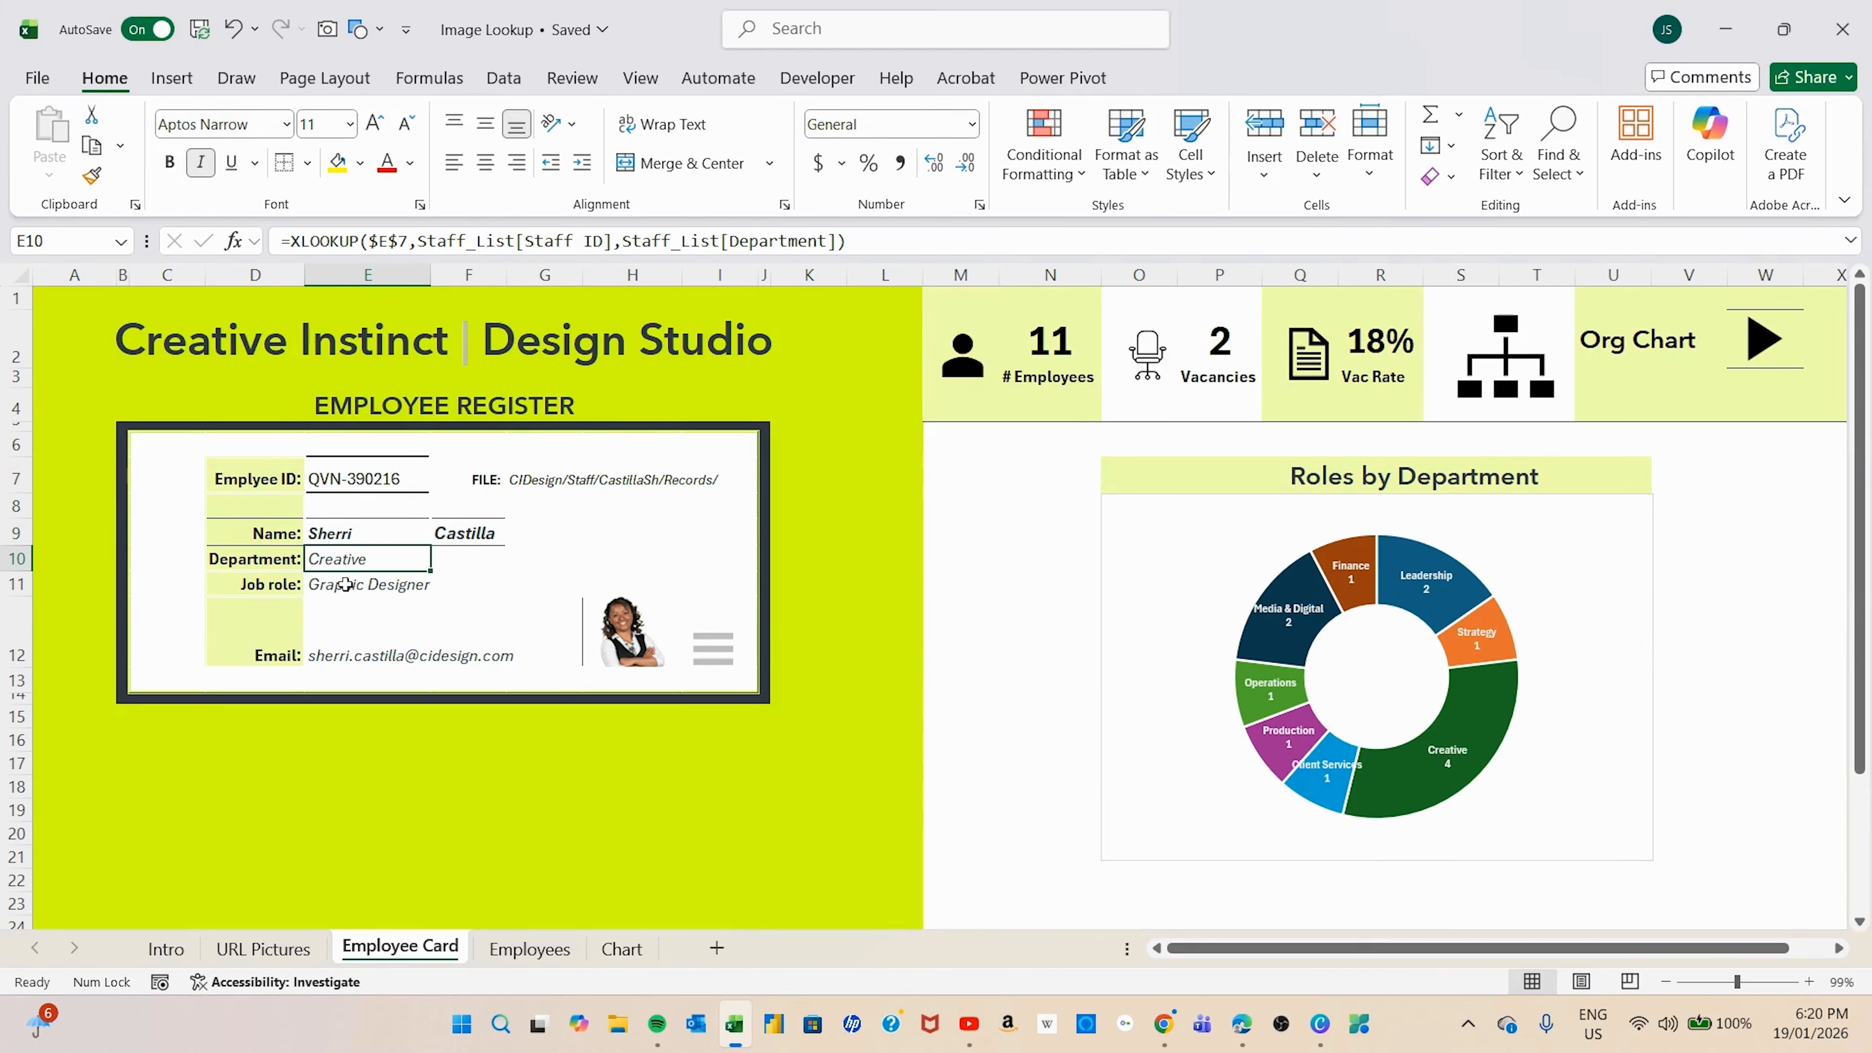
{"action": "left_click", "coordinate": [346, 584]}
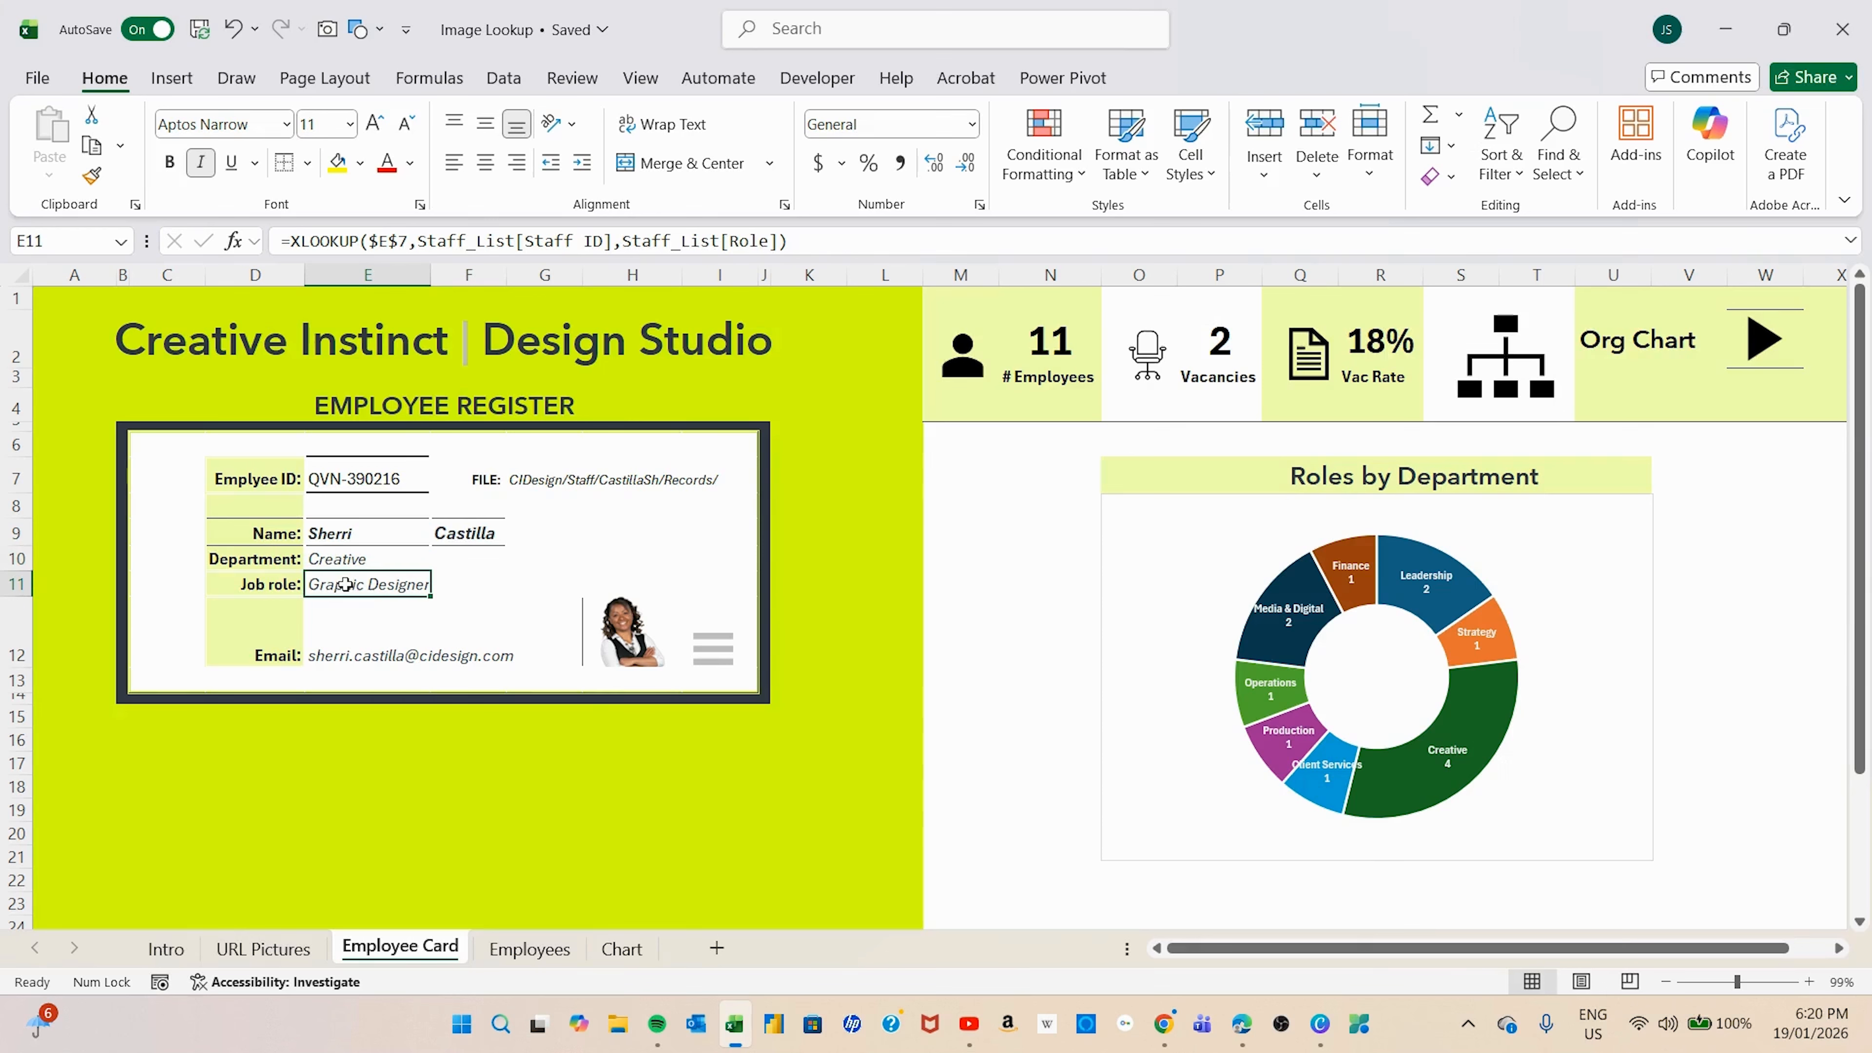
{"action": "left_click", "coordinate": [611, 483]}
{"action": "left_click", "coordinate": [535, 478]}
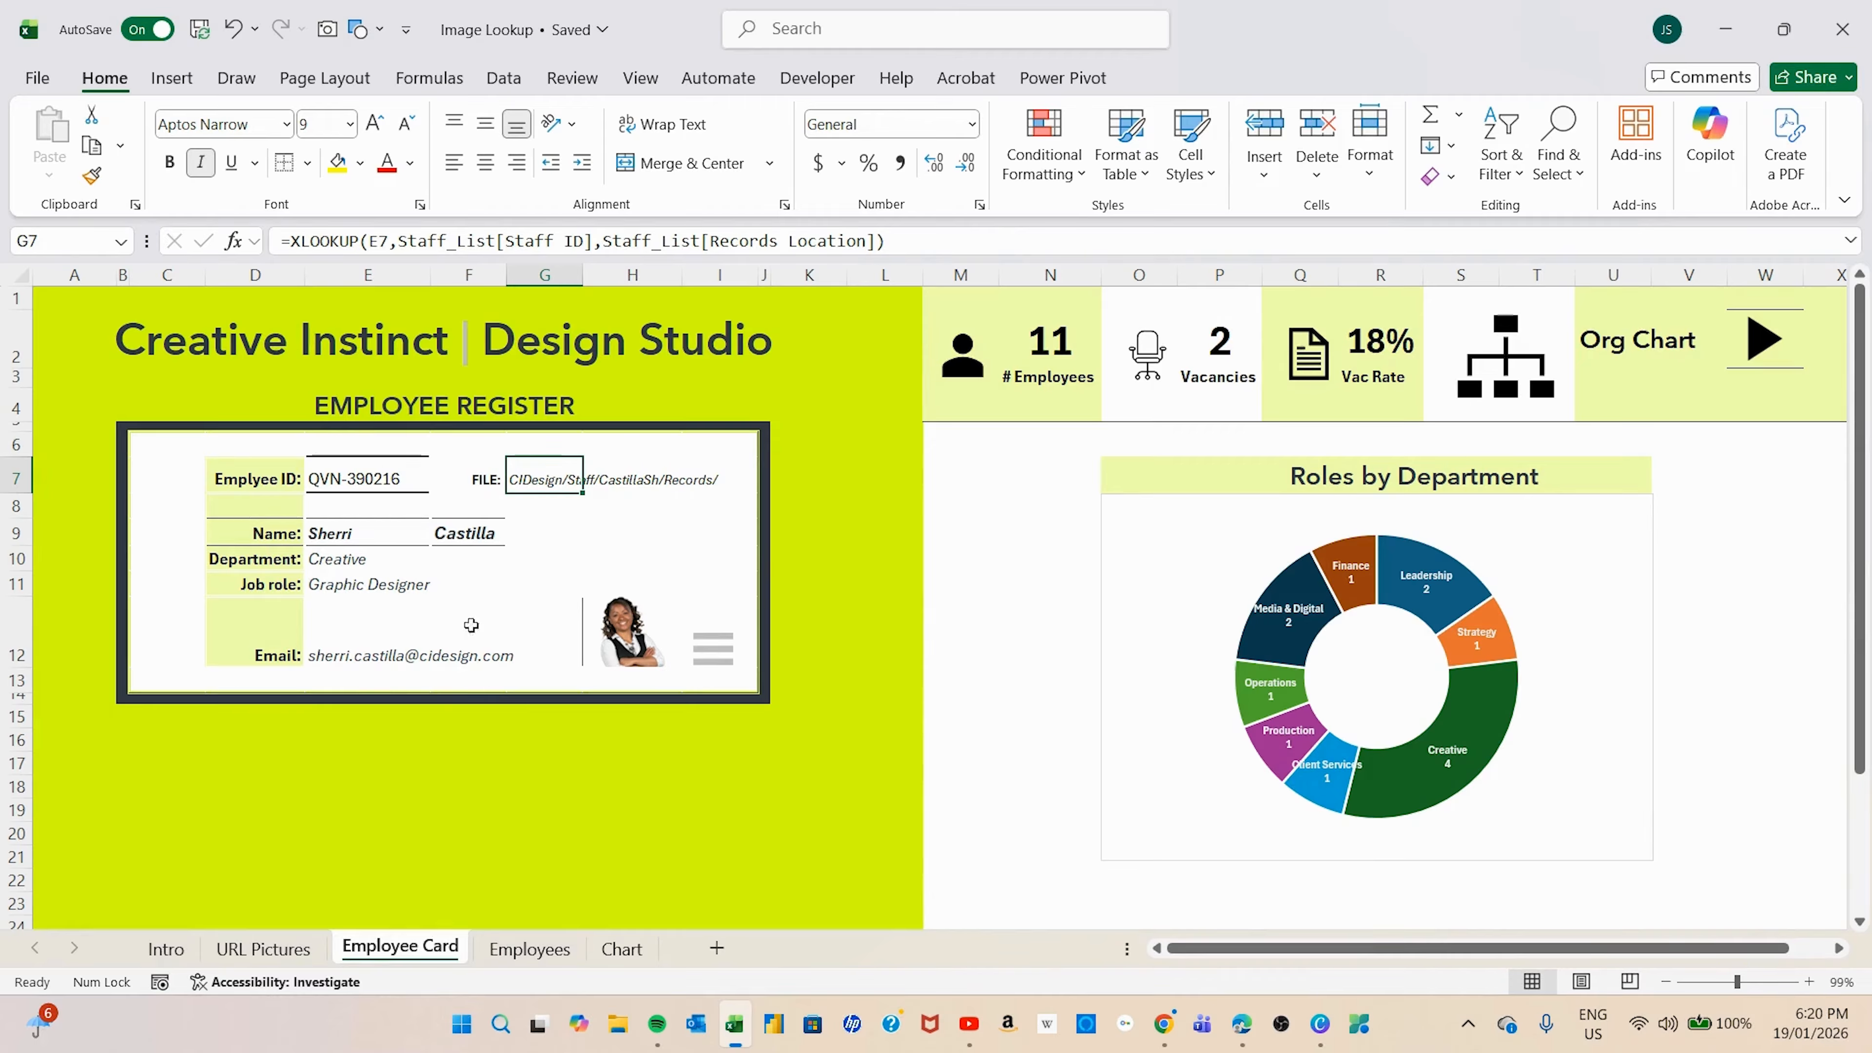
{"action": "left_click", "coordinate": [317, 649]}
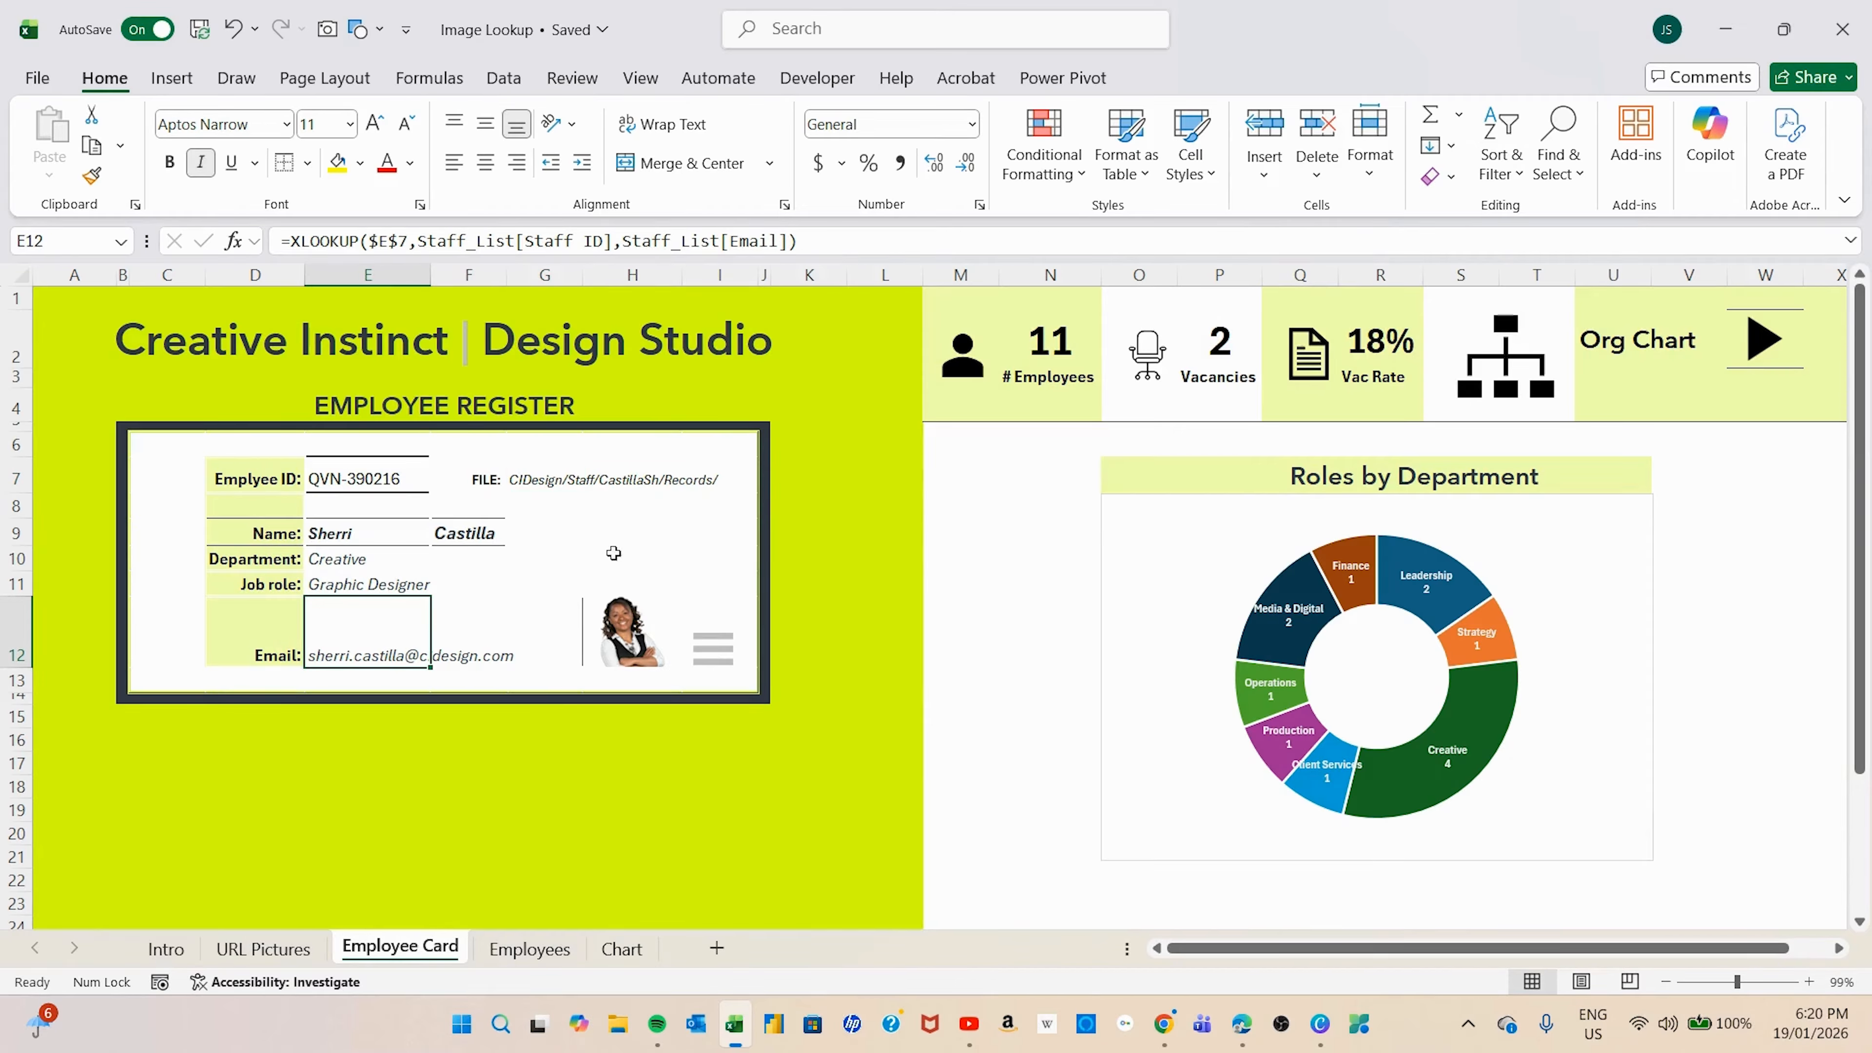
{"action": "left_click", "coordinate": [656, 632]}
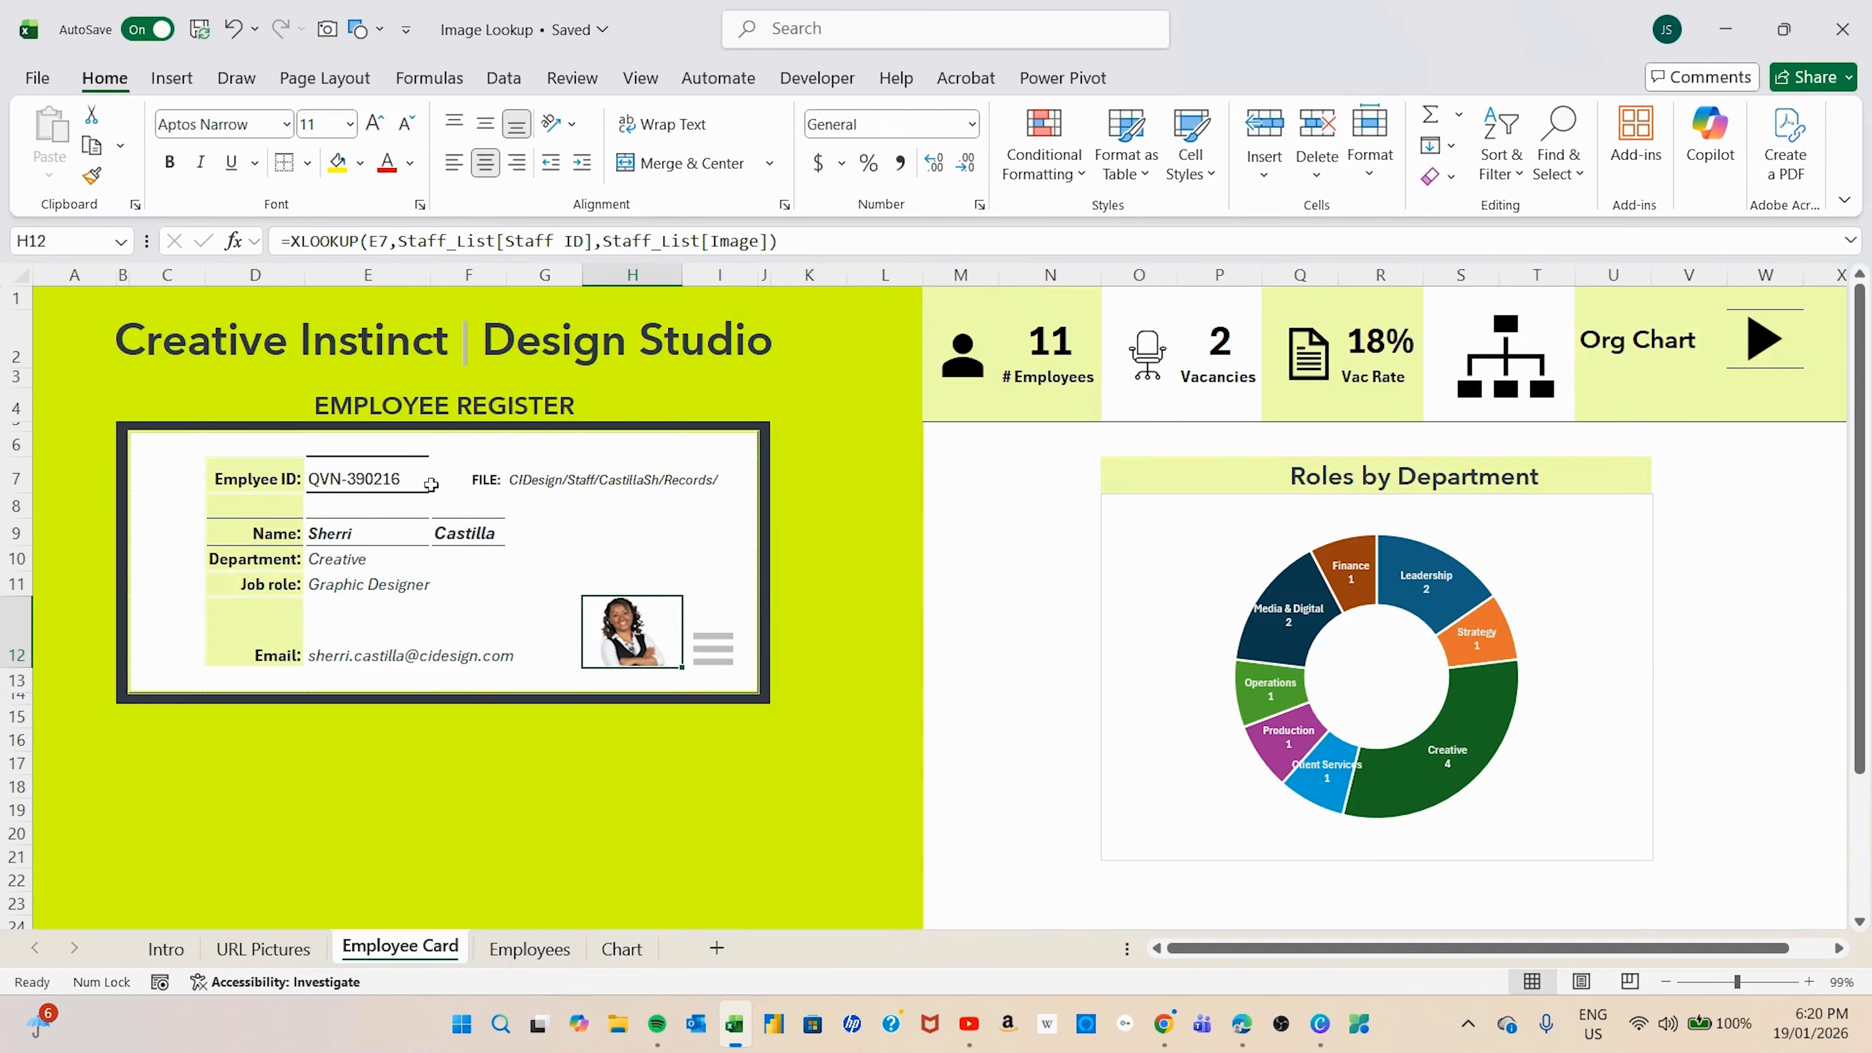
Step: Switch the Employee ID in E7 through the fourth, ninth and last IDs of its list, ending on the fifth
{"action": "left_click", "coordinate": [416, 479]}
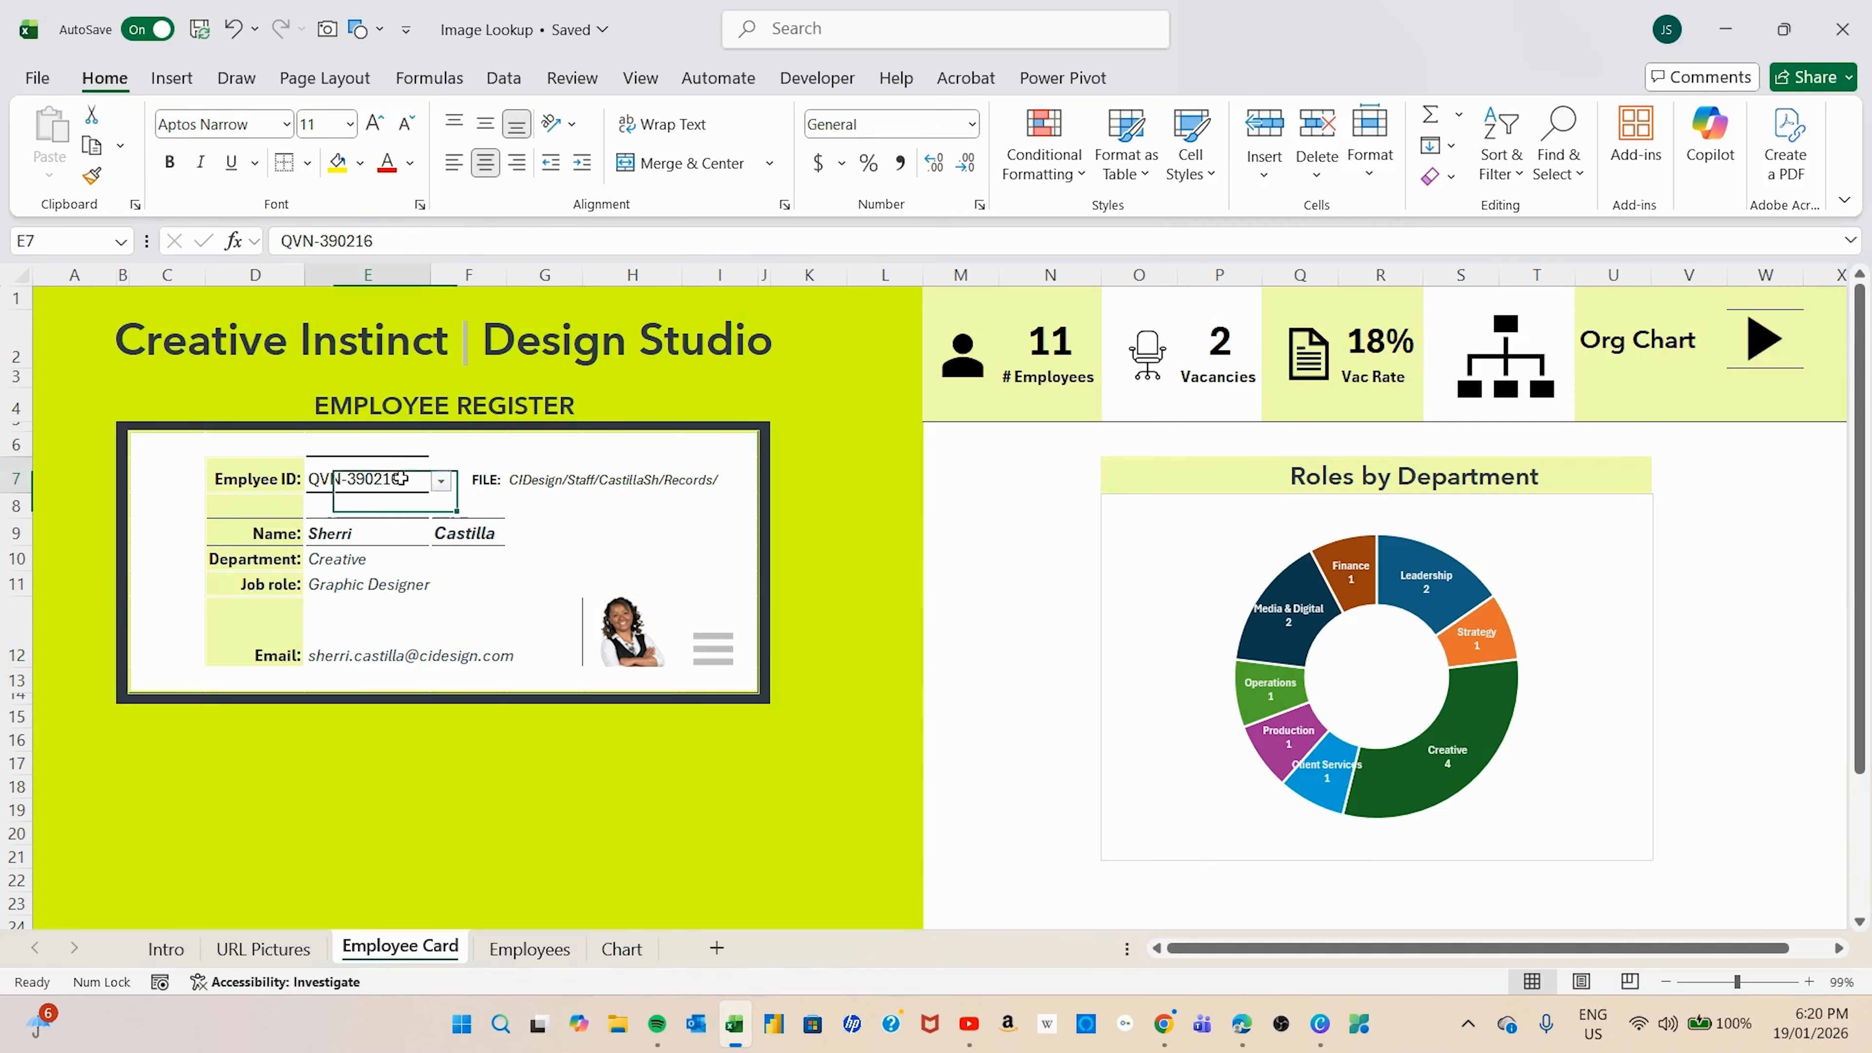
{"action": "left_click", "coordinate": [440, 481]}
{"action": "left_click", "coordinate": [332, 567]}
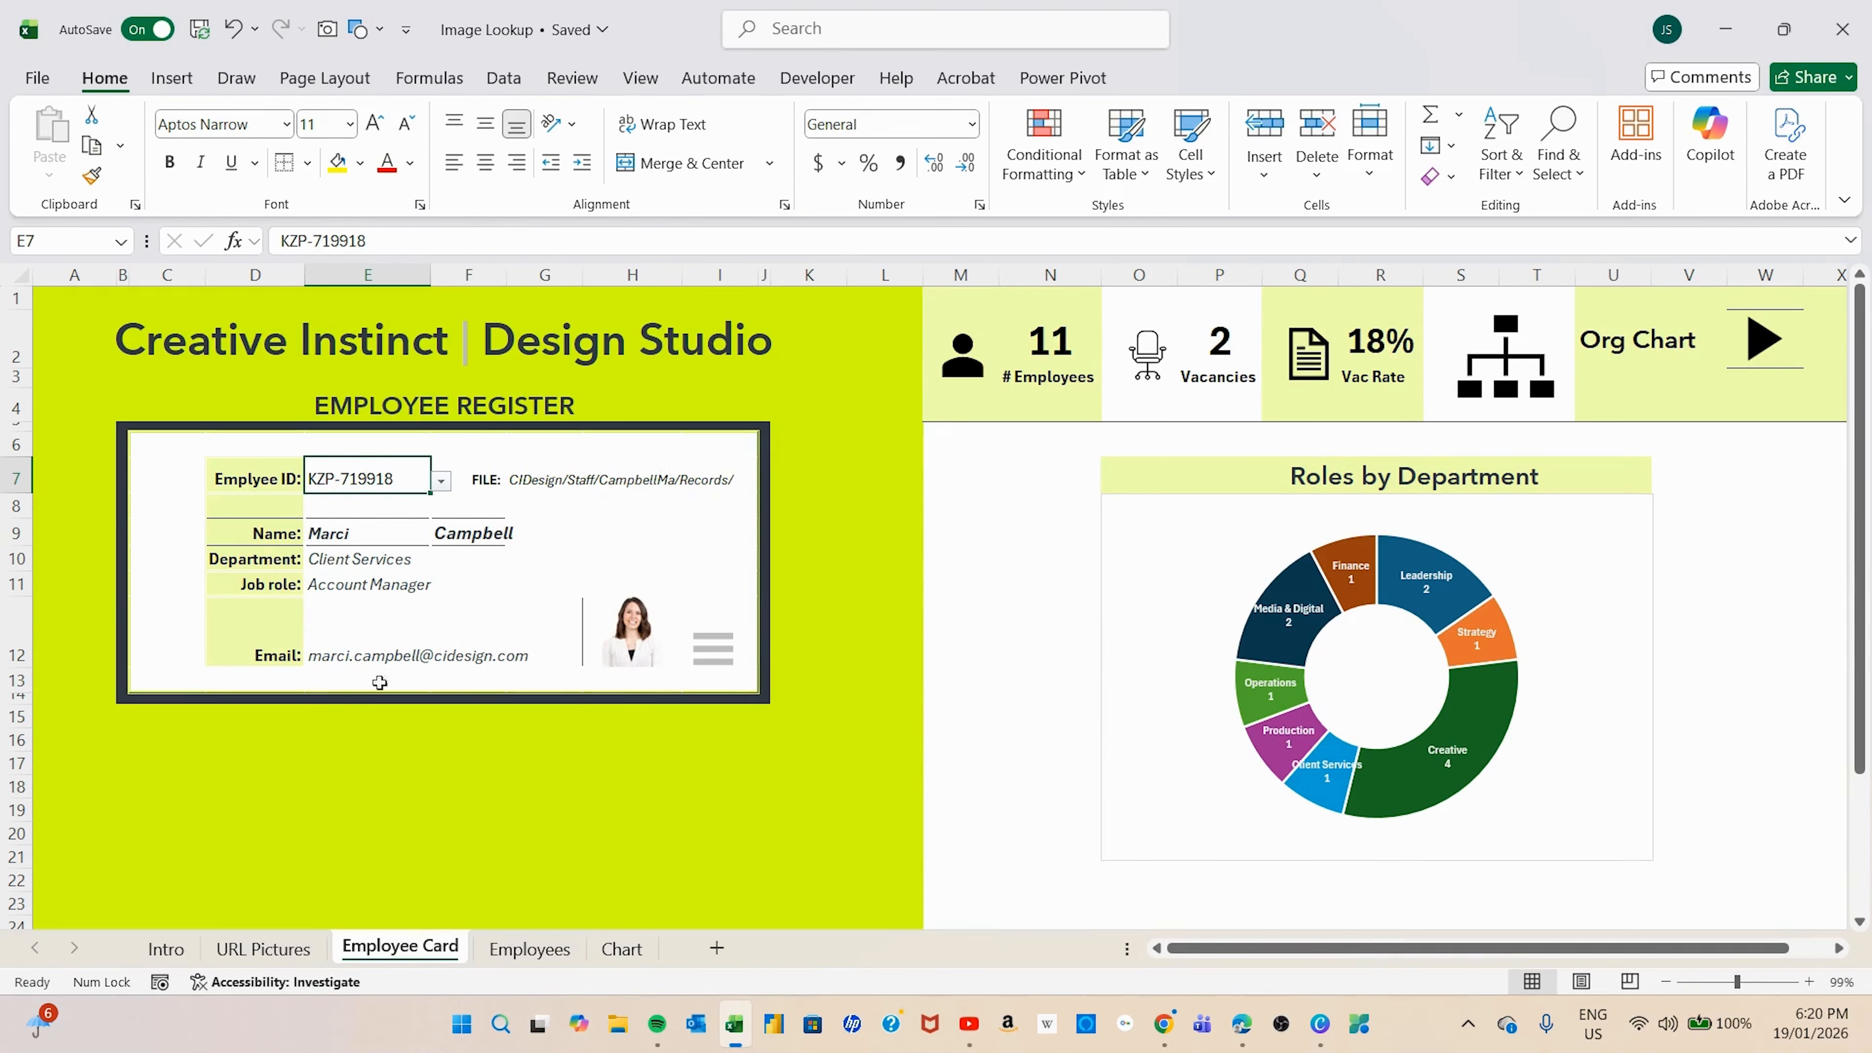
{"action": "left_click", "coordinate": [440, 480]}
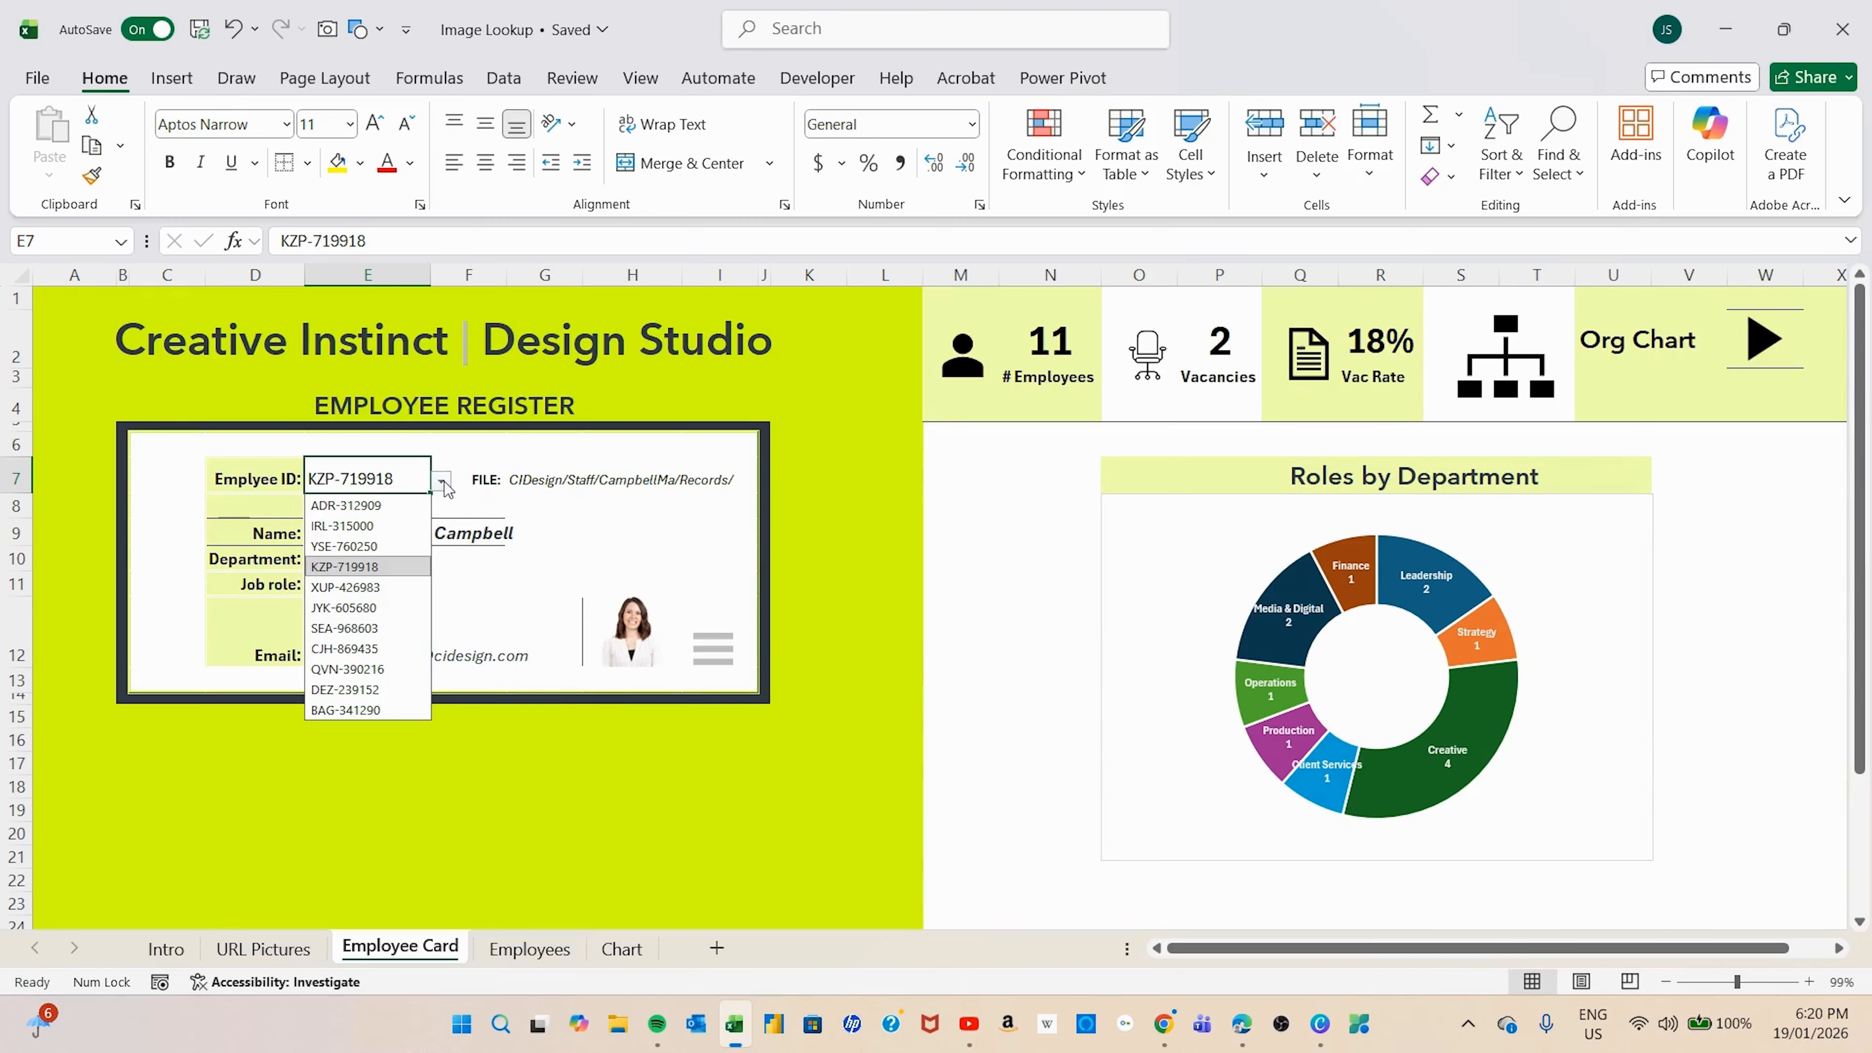
{"action": "left_click", "coordinate": [337, 669]}
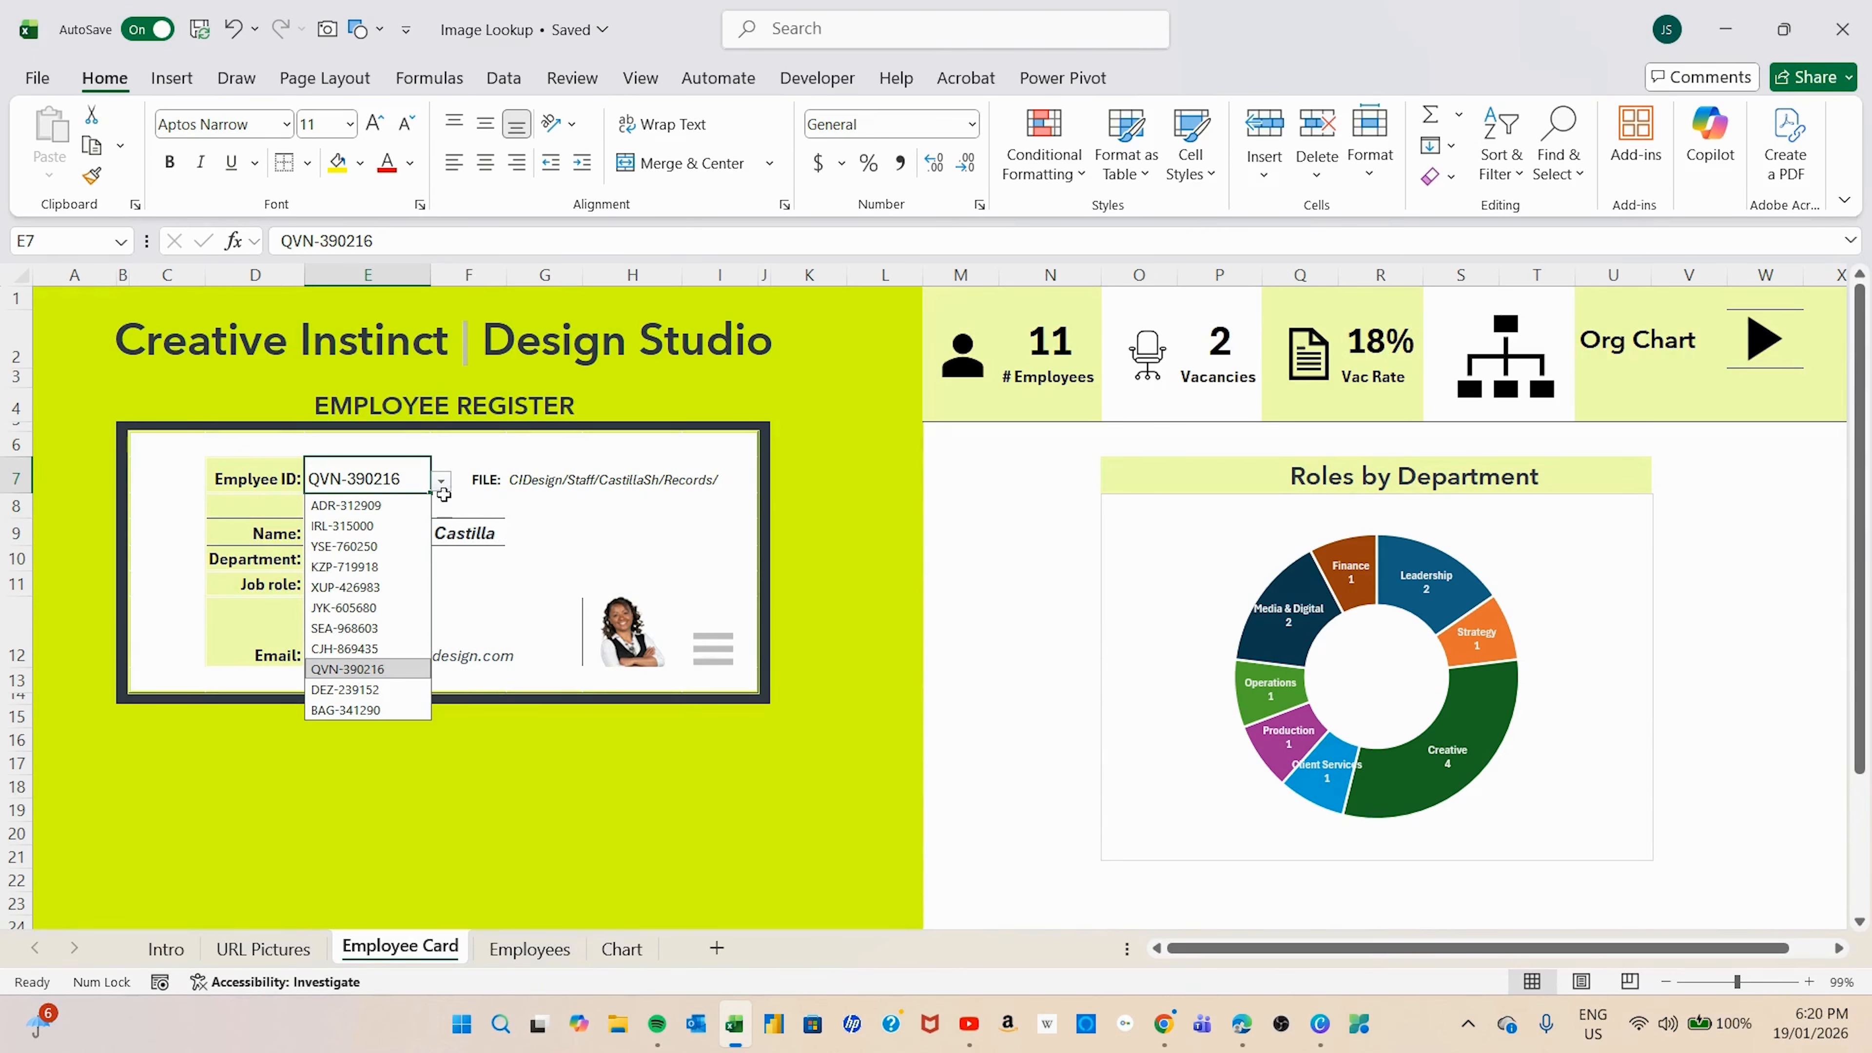
{"action": "left_click", "coordinate": [345, 709]}
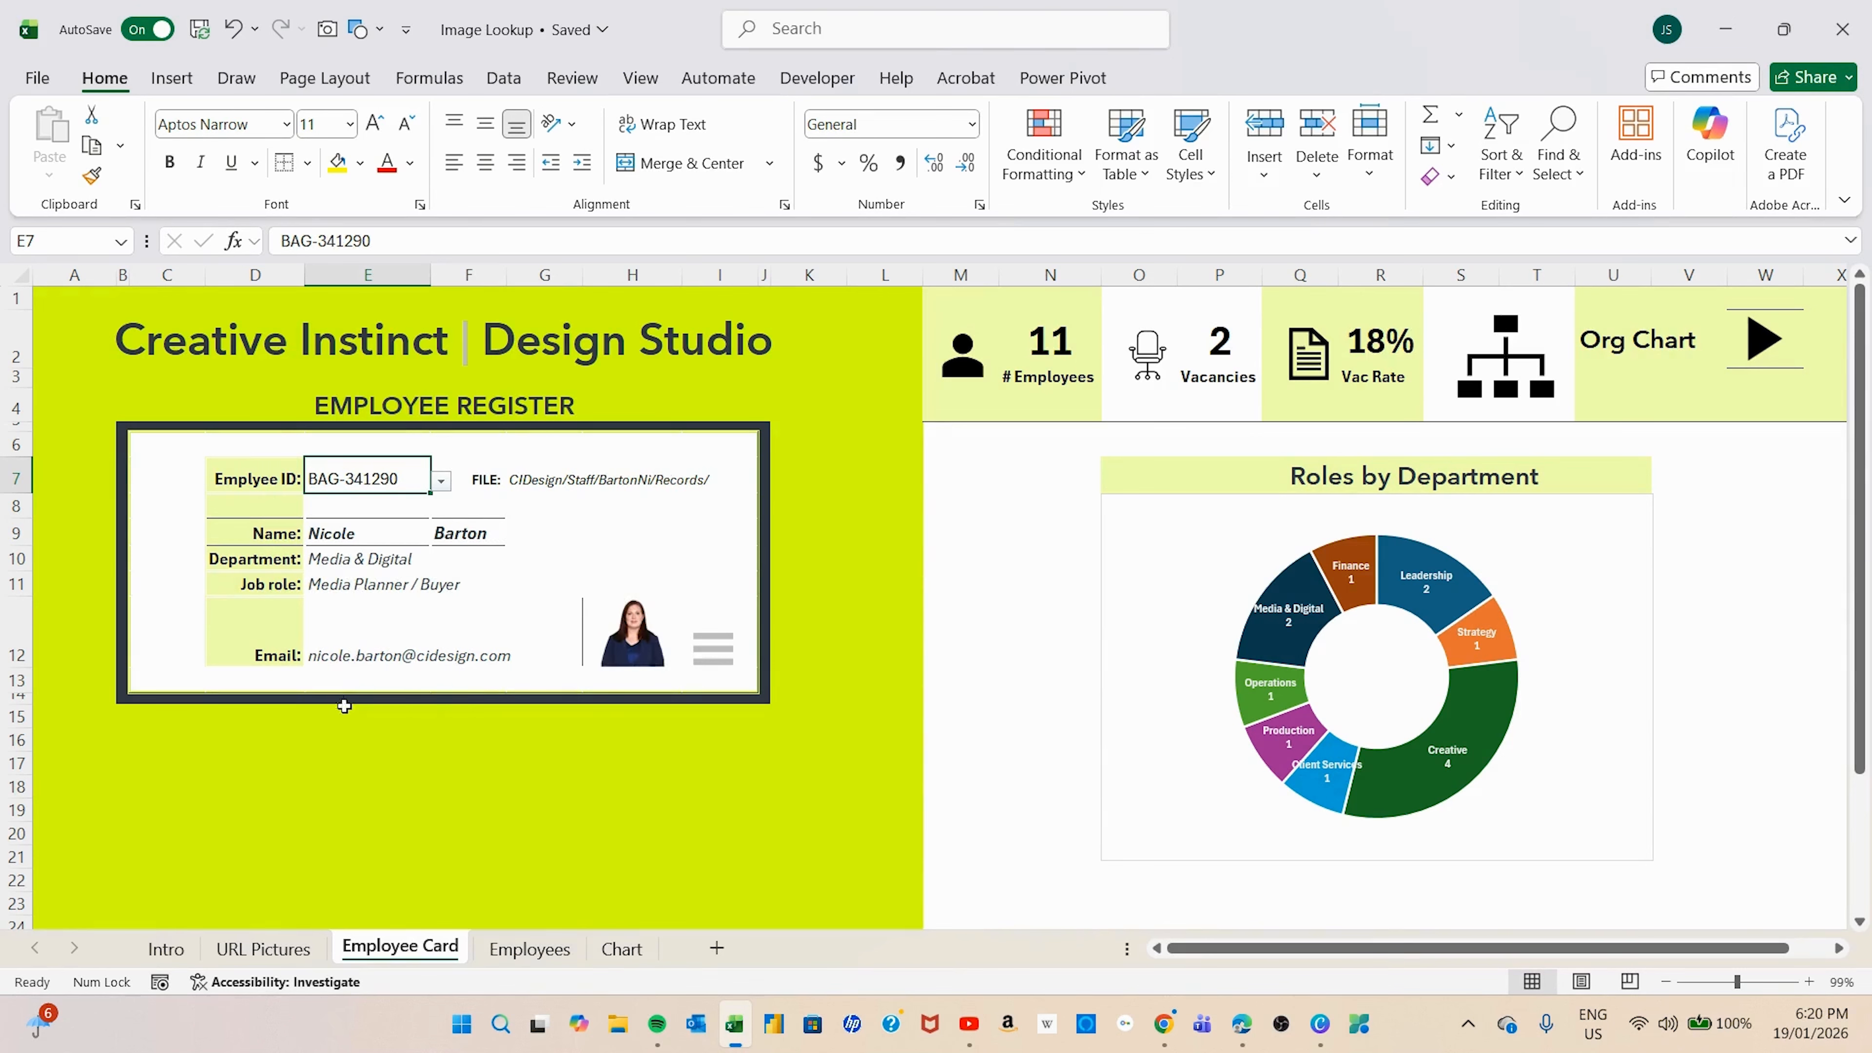
{"action": "left_click", "coordinate": [441, 481]}
{"action": "left_click", "coordinate": [365, 588]}
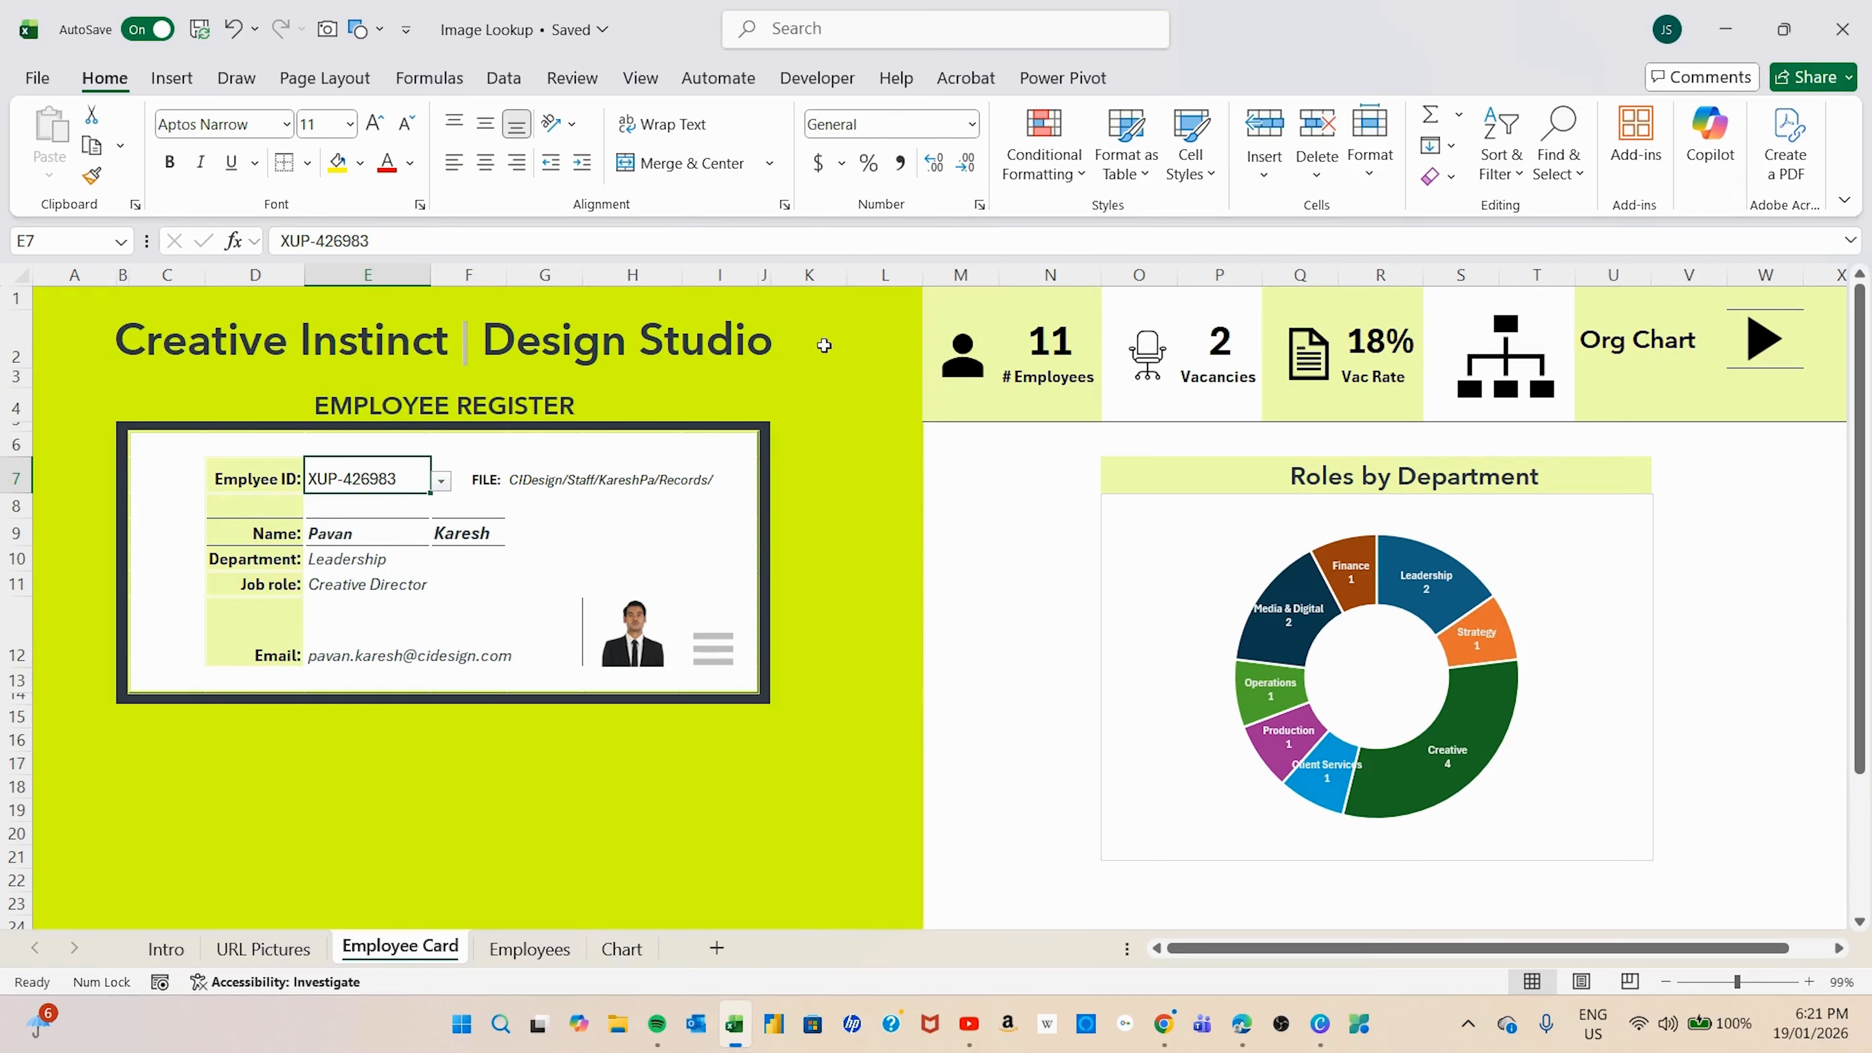
Step: Check the gridline display setting of the Employee Card sheet and examine the green-filled cells around the card
{"action": "left_click", "coordinate": [639, 77]}
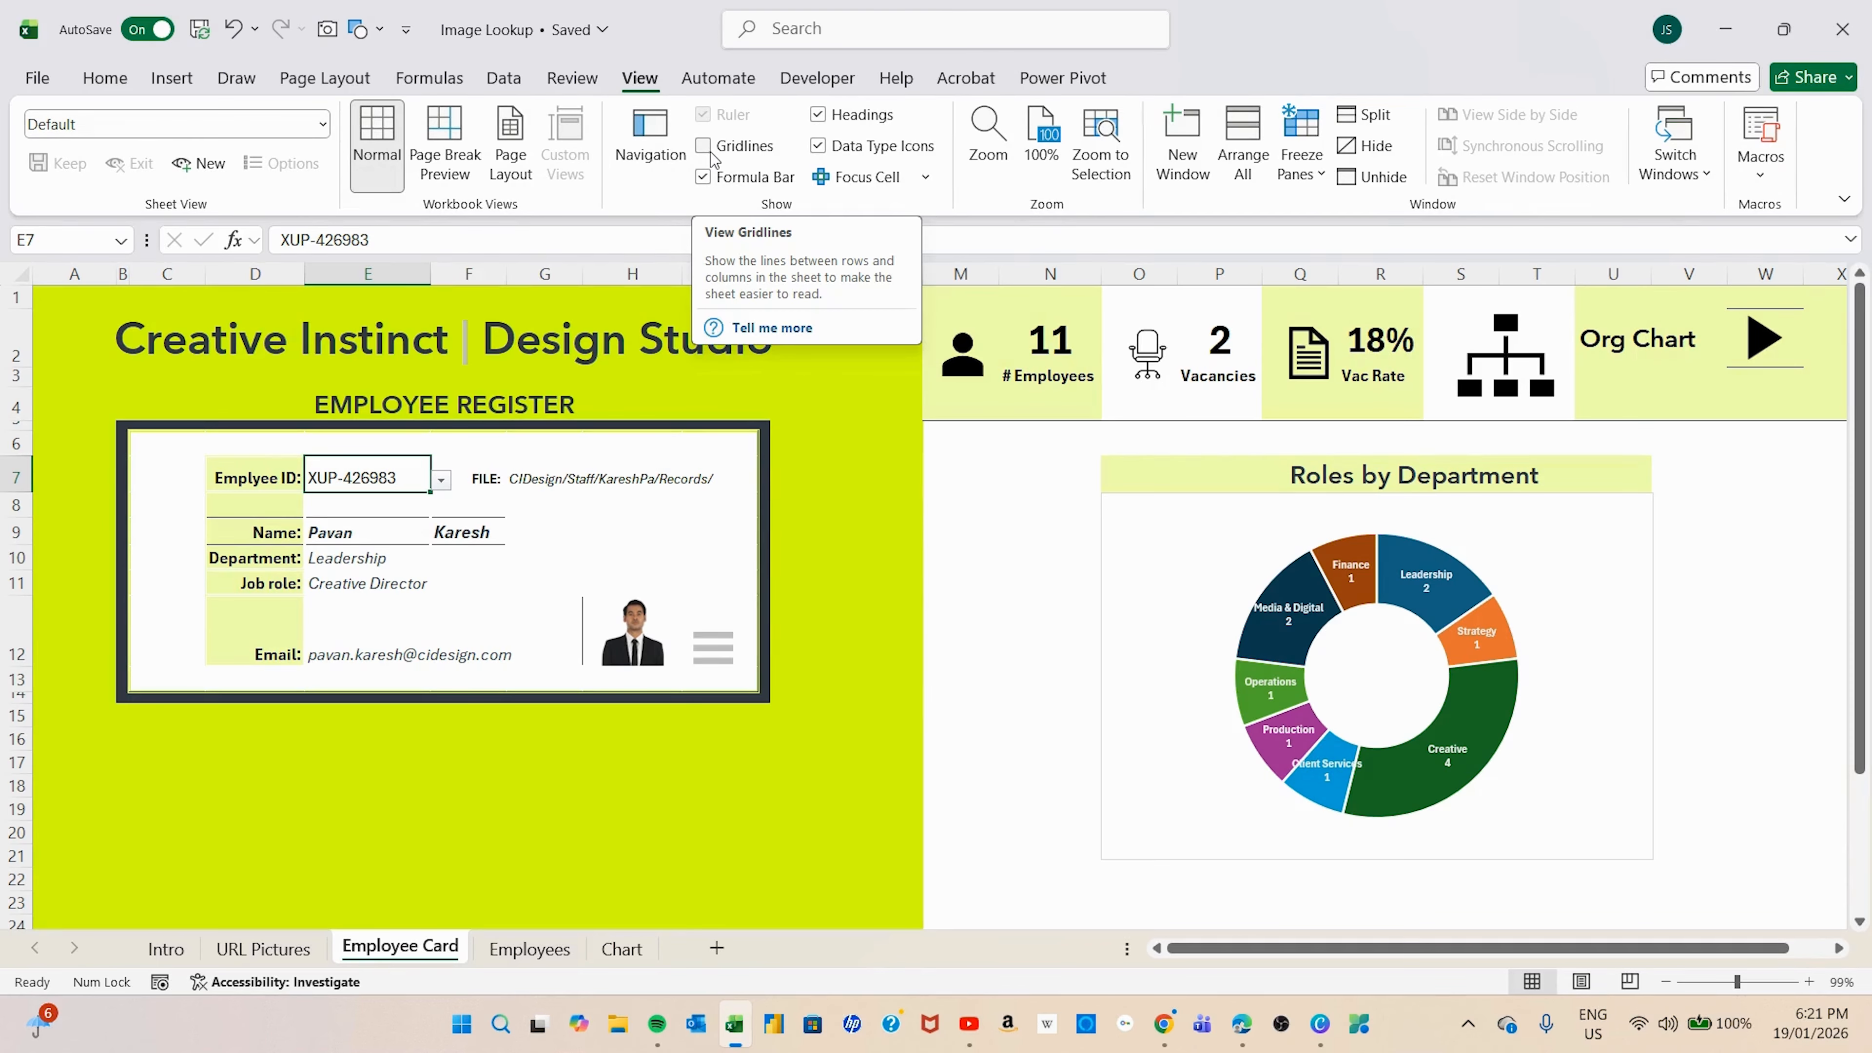
{"action": "left_click", "coordinate": [985, 590]}
{"action": "left_click", "coordinate": [840, 490]}
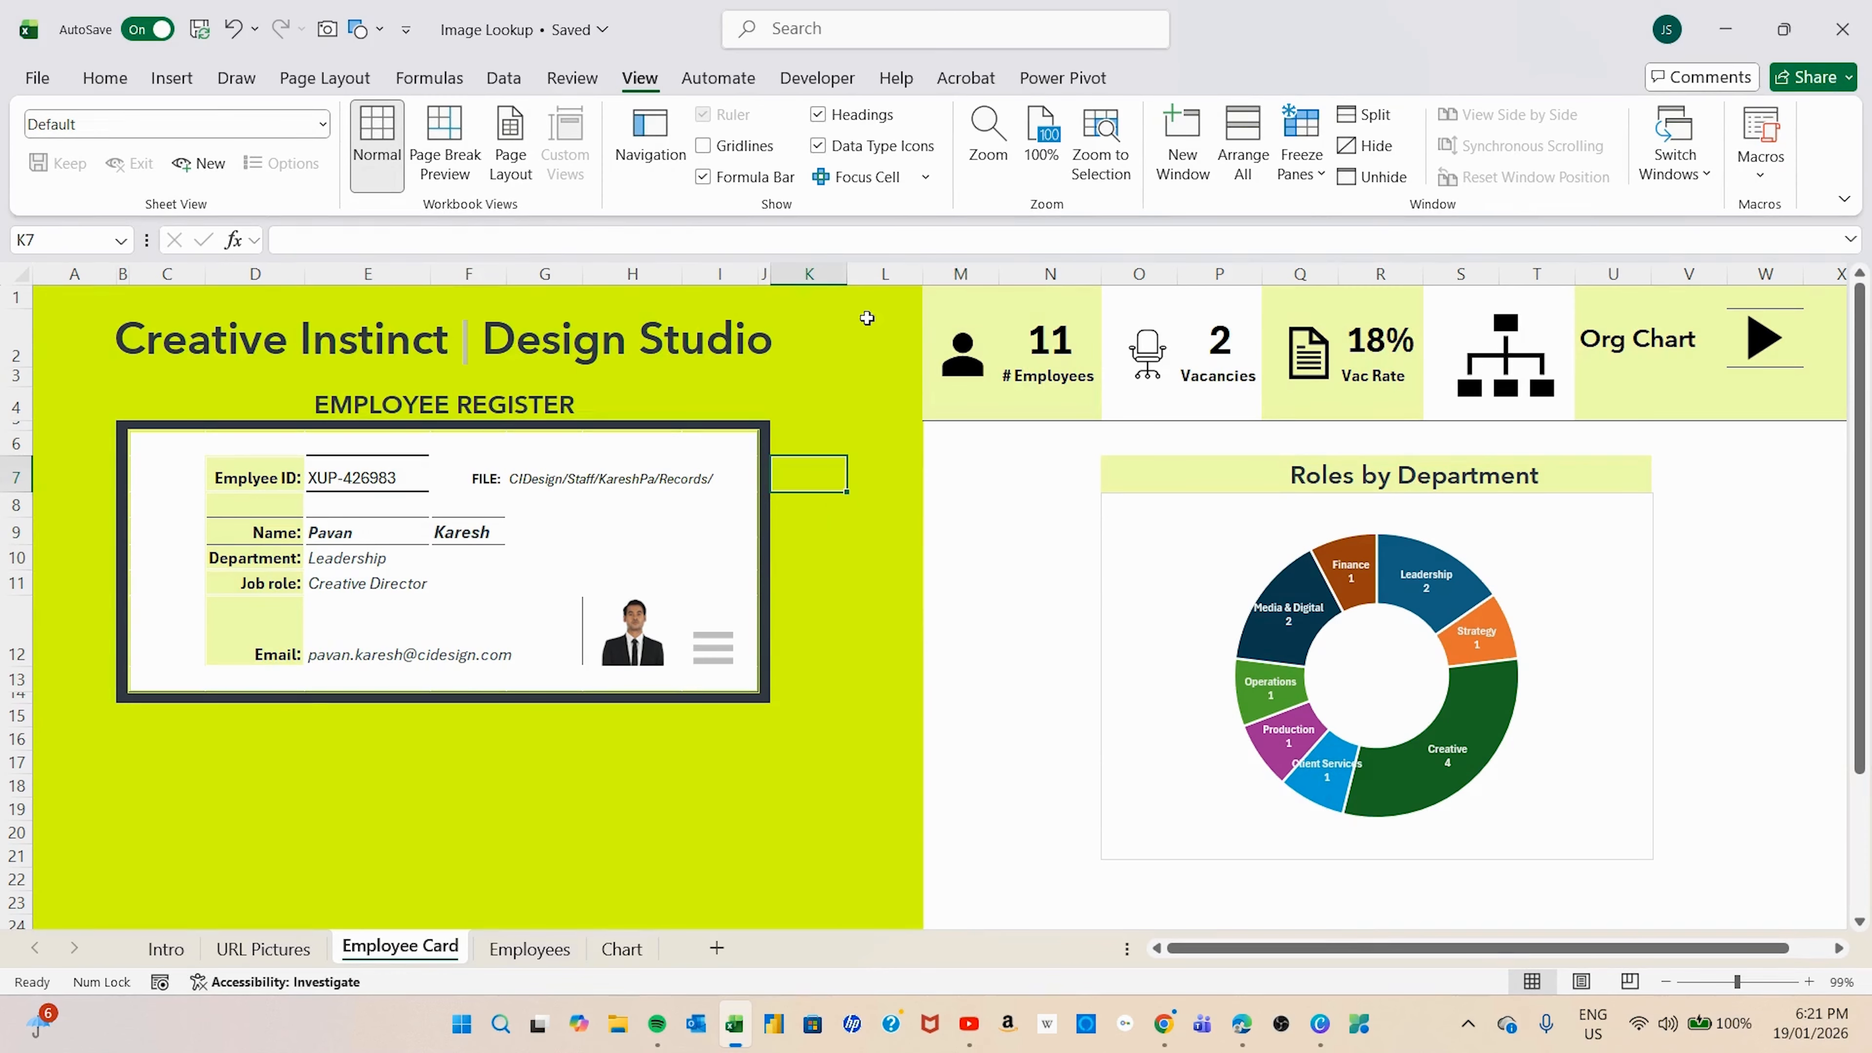
{"action": "left_click_drag", "start_coordinate": [866, 318], "coordinate": [833, 741]}
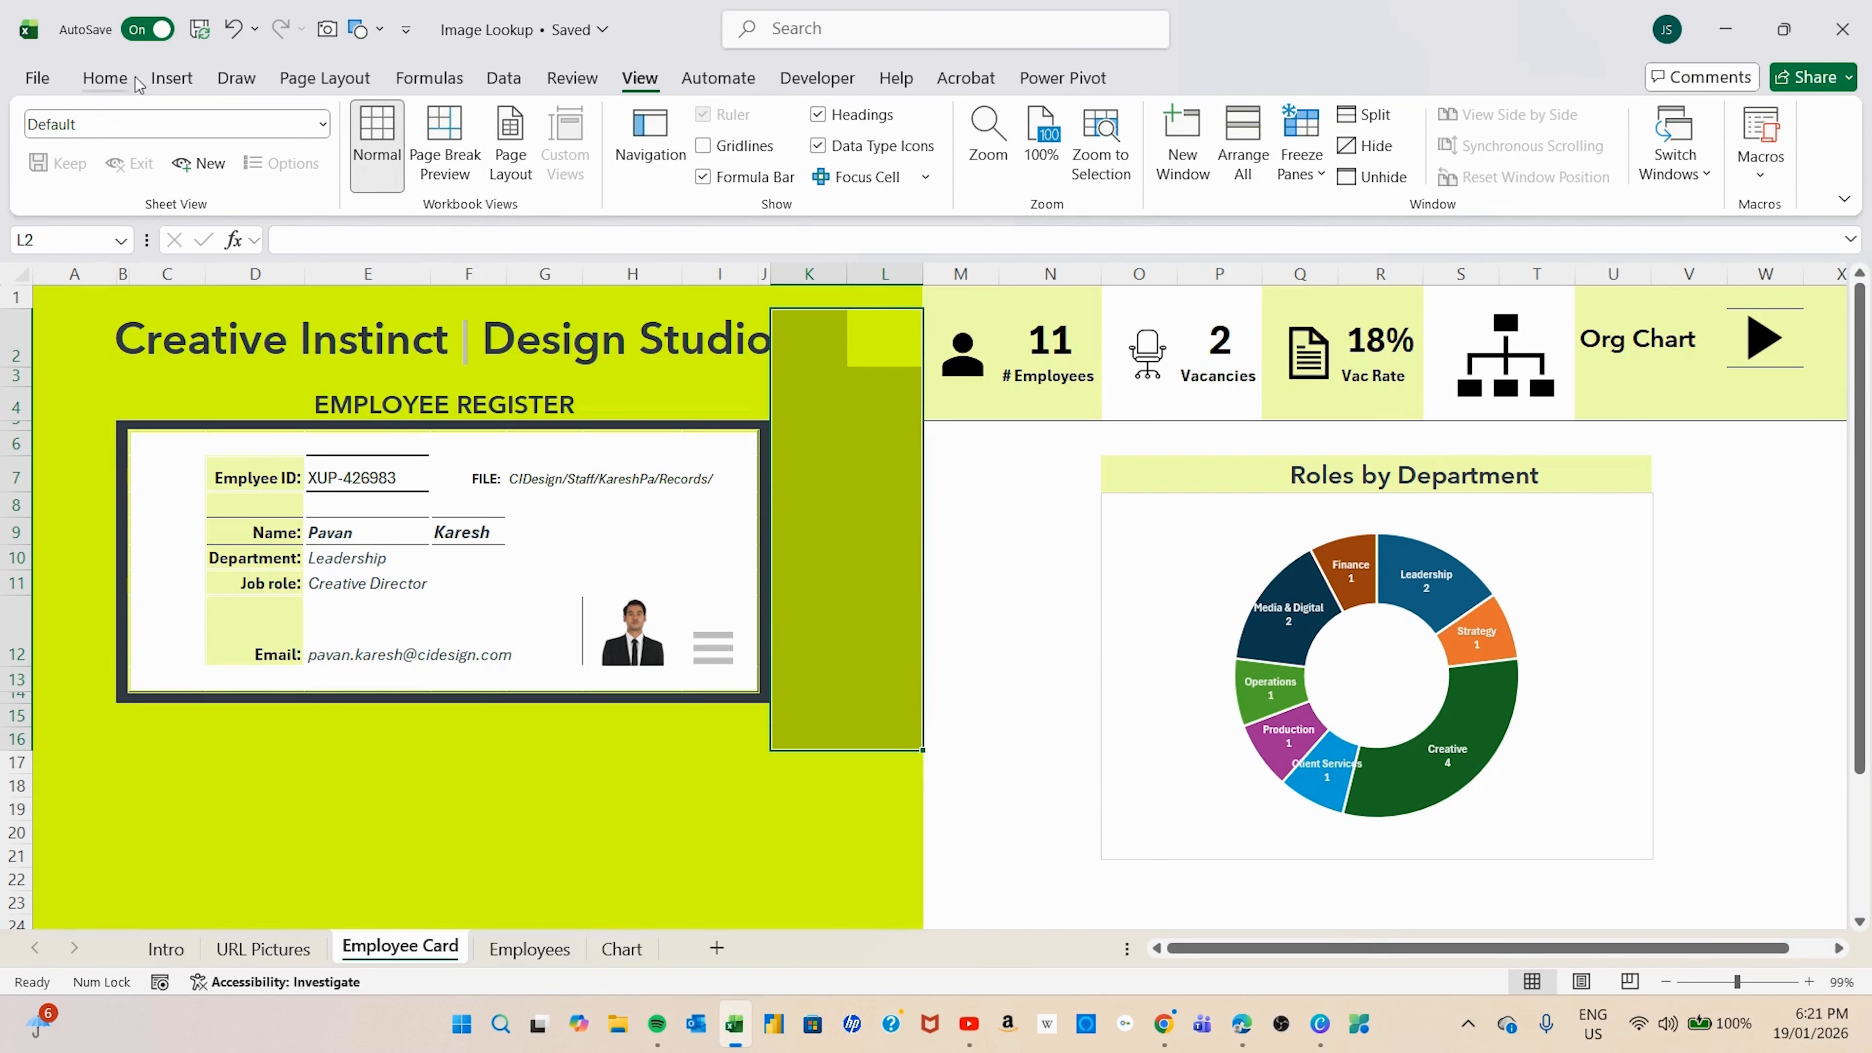
{"action": "left_click", "coordinate": [104, 82]}
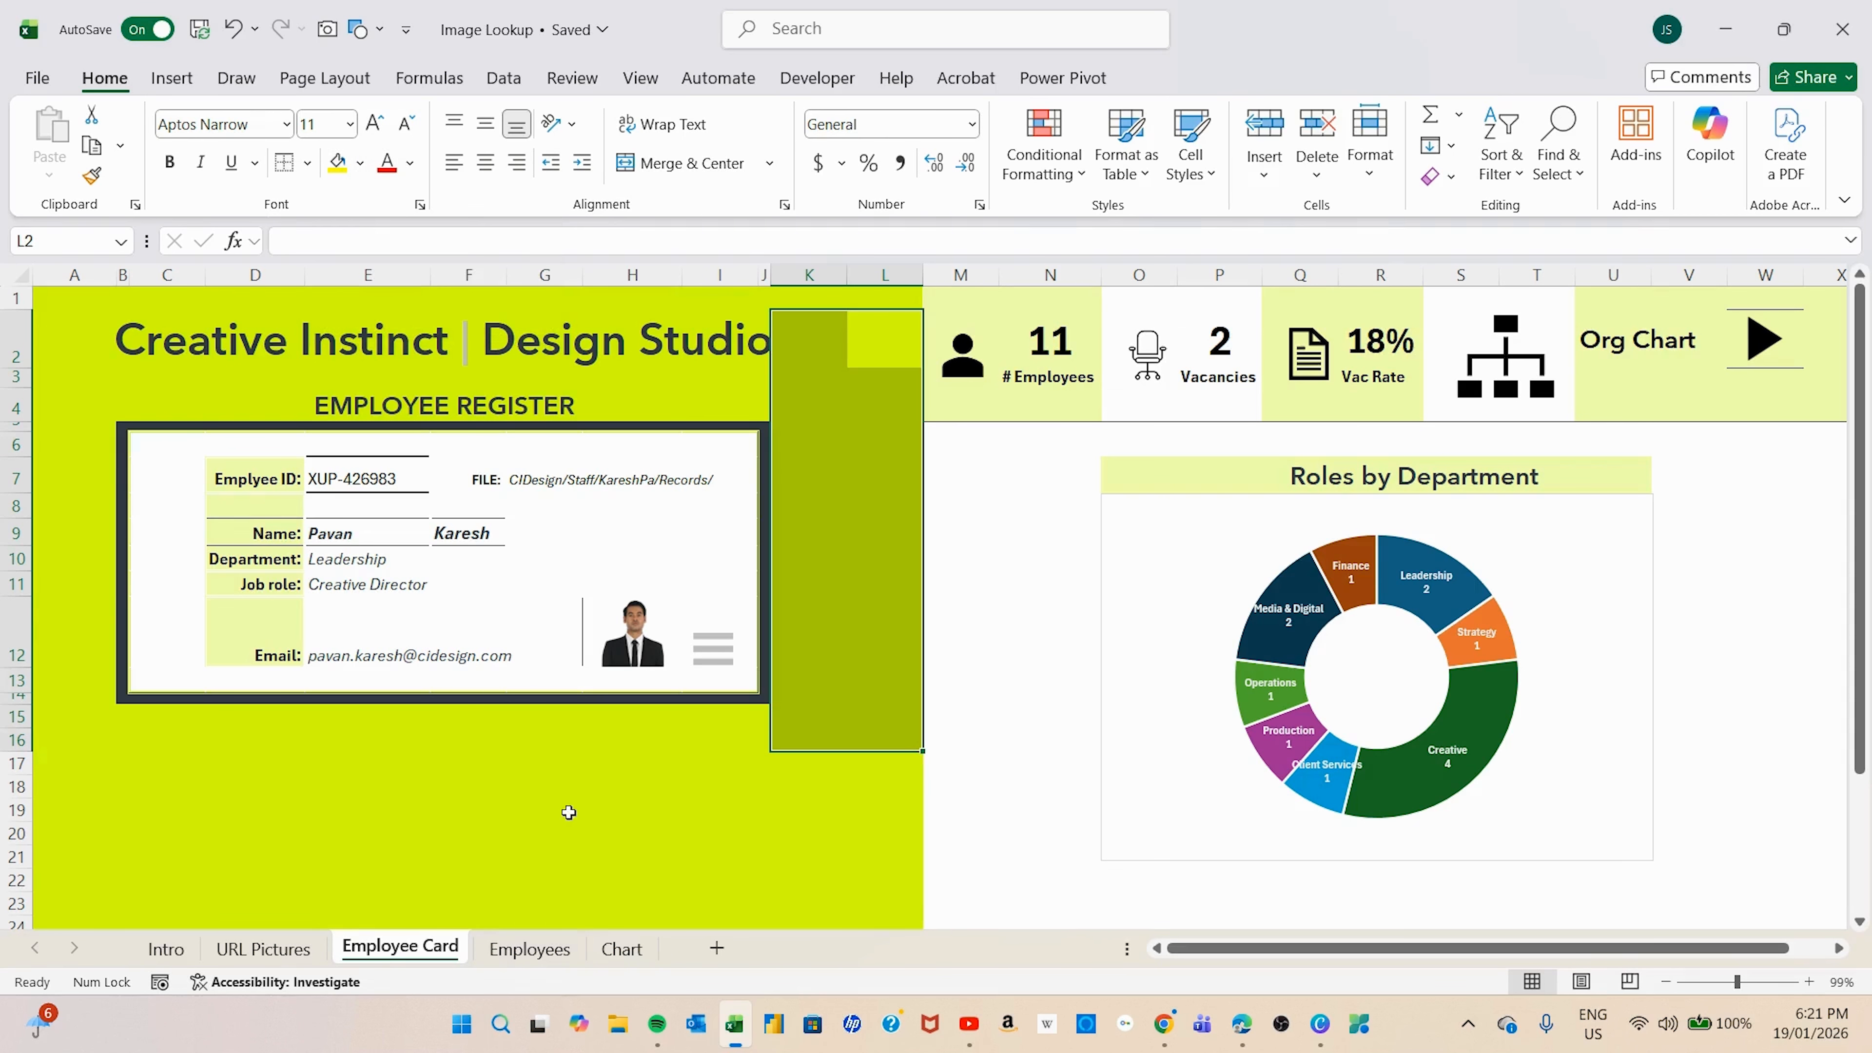
{"action": "left_click", "coordinate": [545, 809]}
Step: Examine the cells beneath the studio title in row 2 and the Employee Register heading in row 4
{"action": "left_click", "coordinate": [163, 330]}
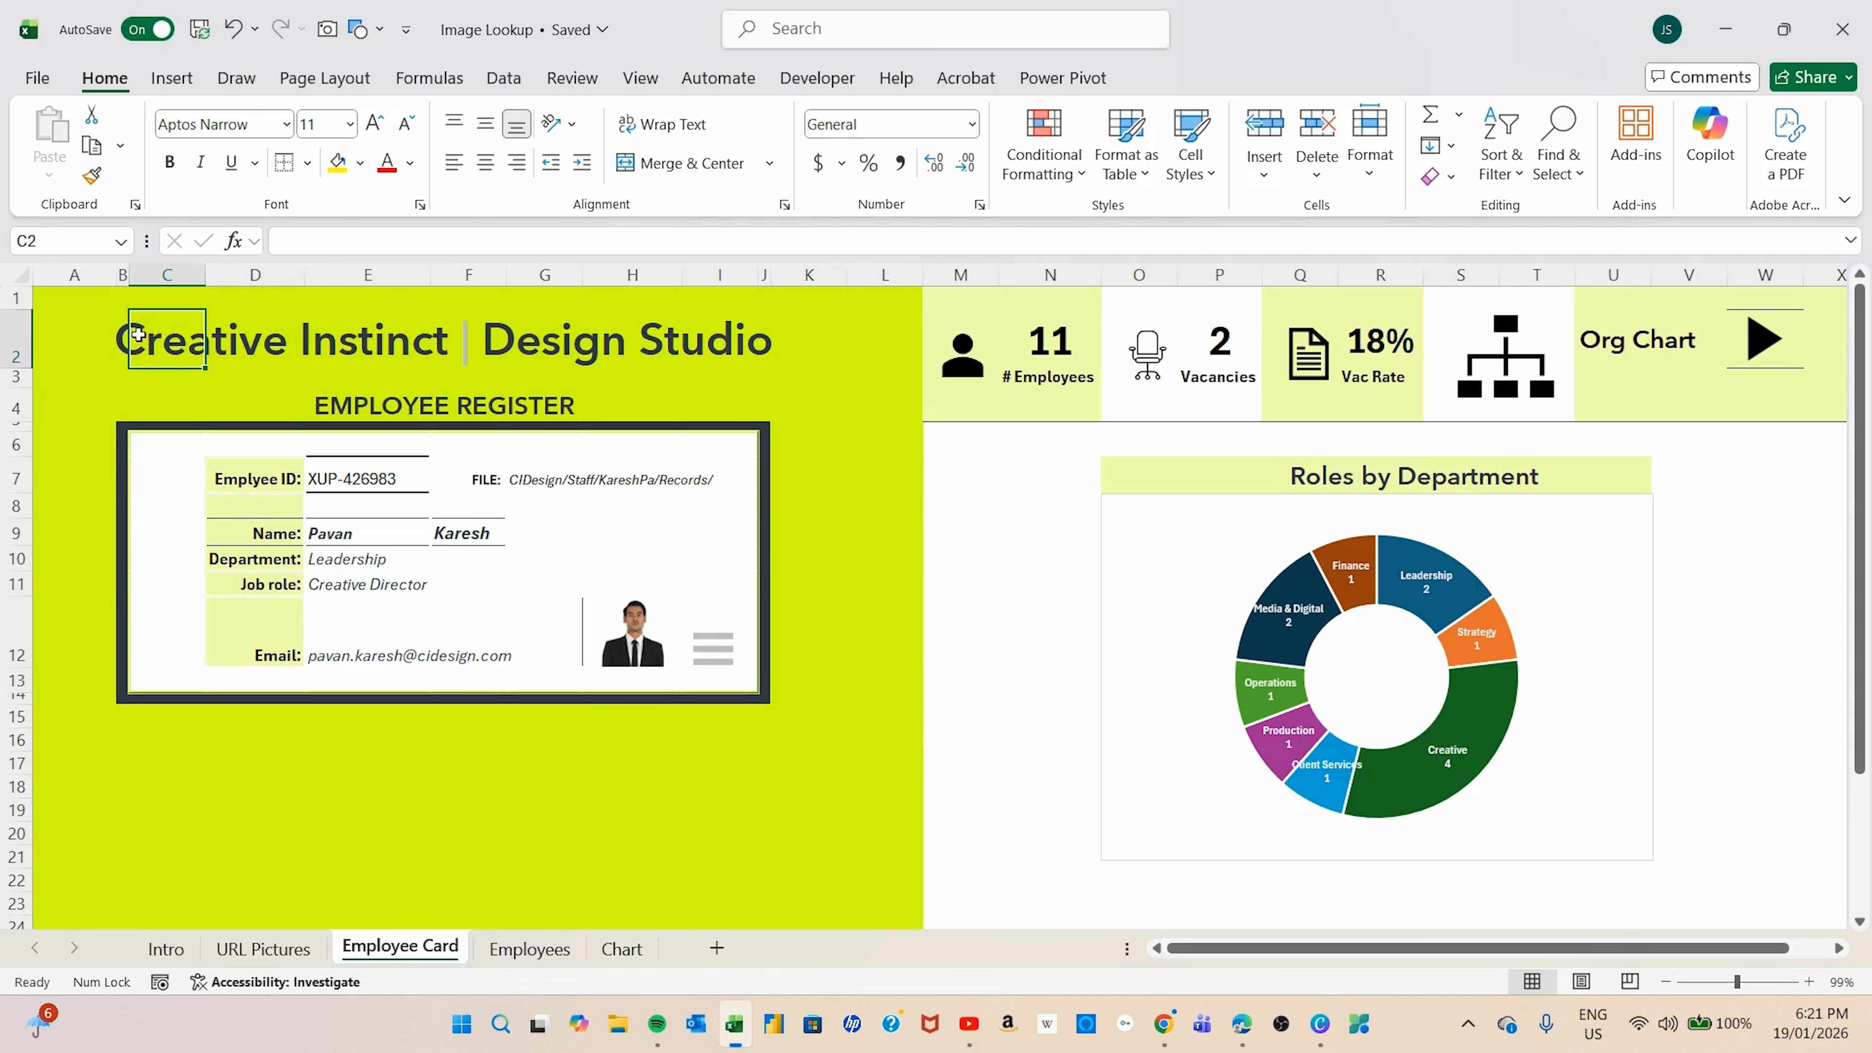
{"action": "left_click", "coordinate": [108, 337]}
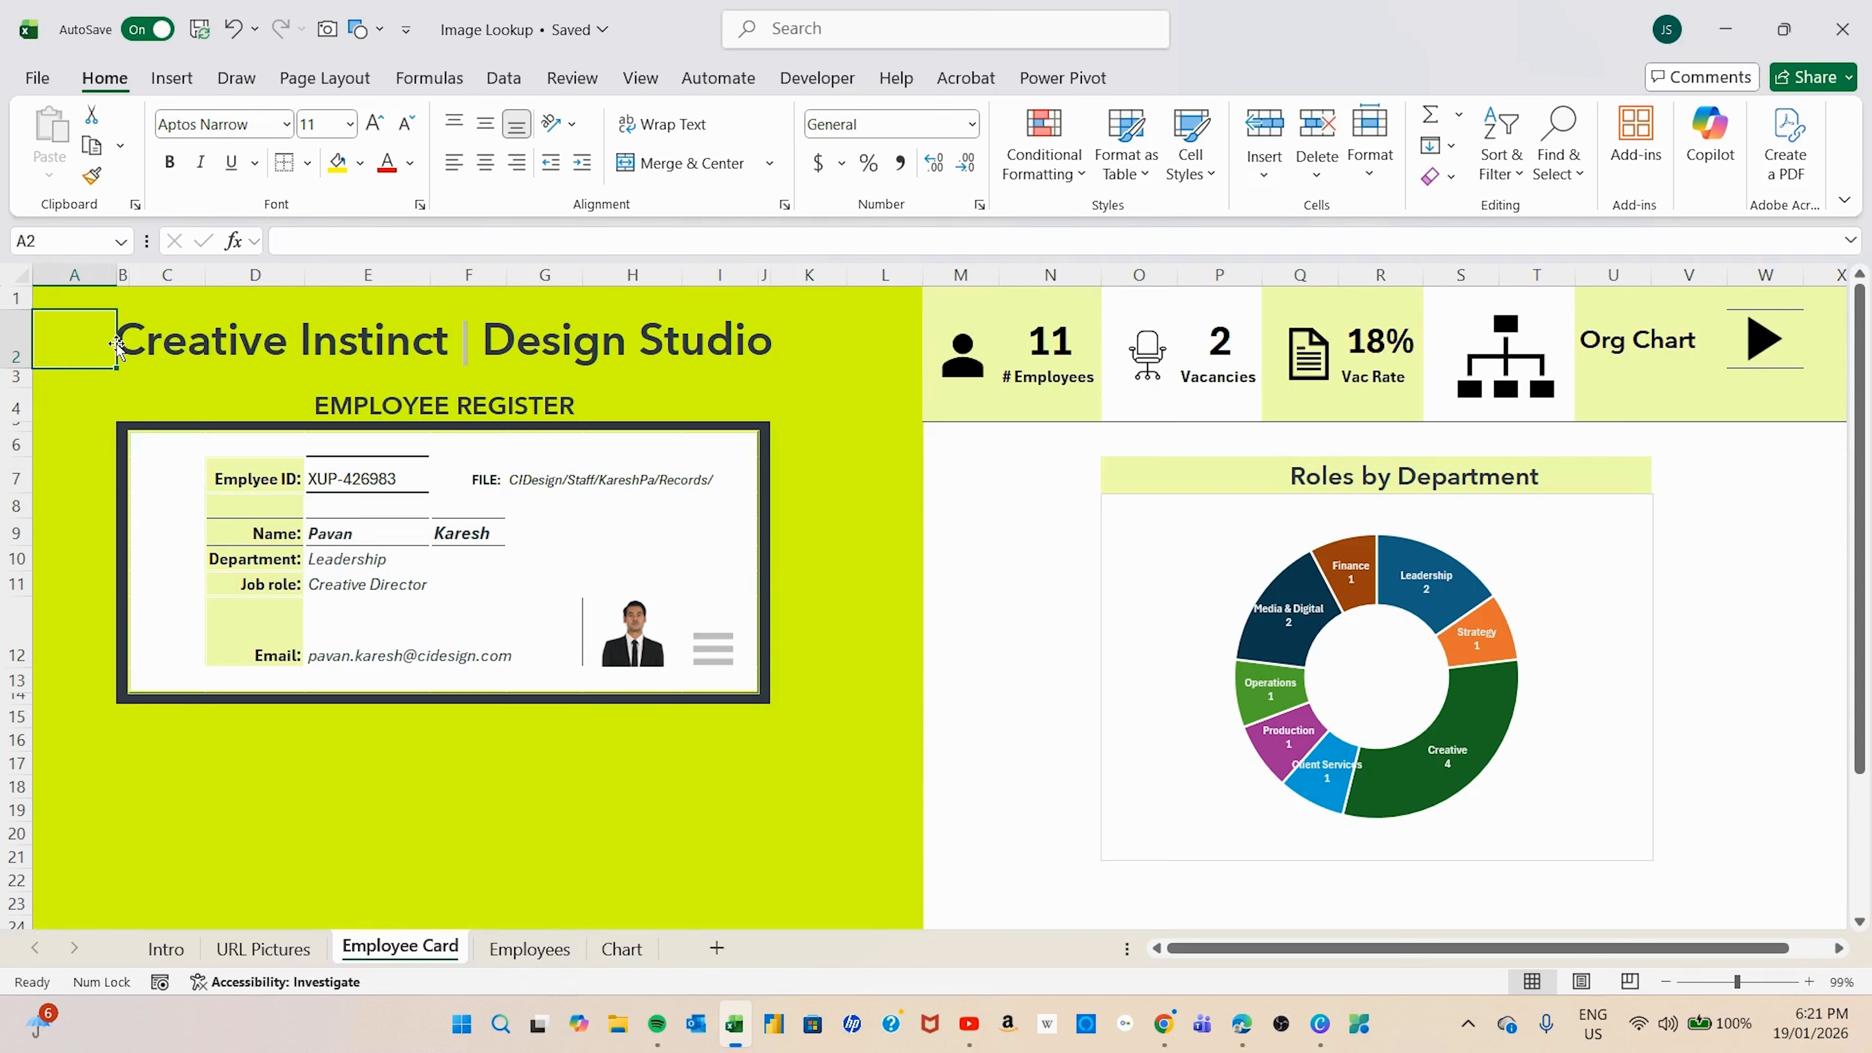
{"action": "left_click", "coordinate": [144, 336]}
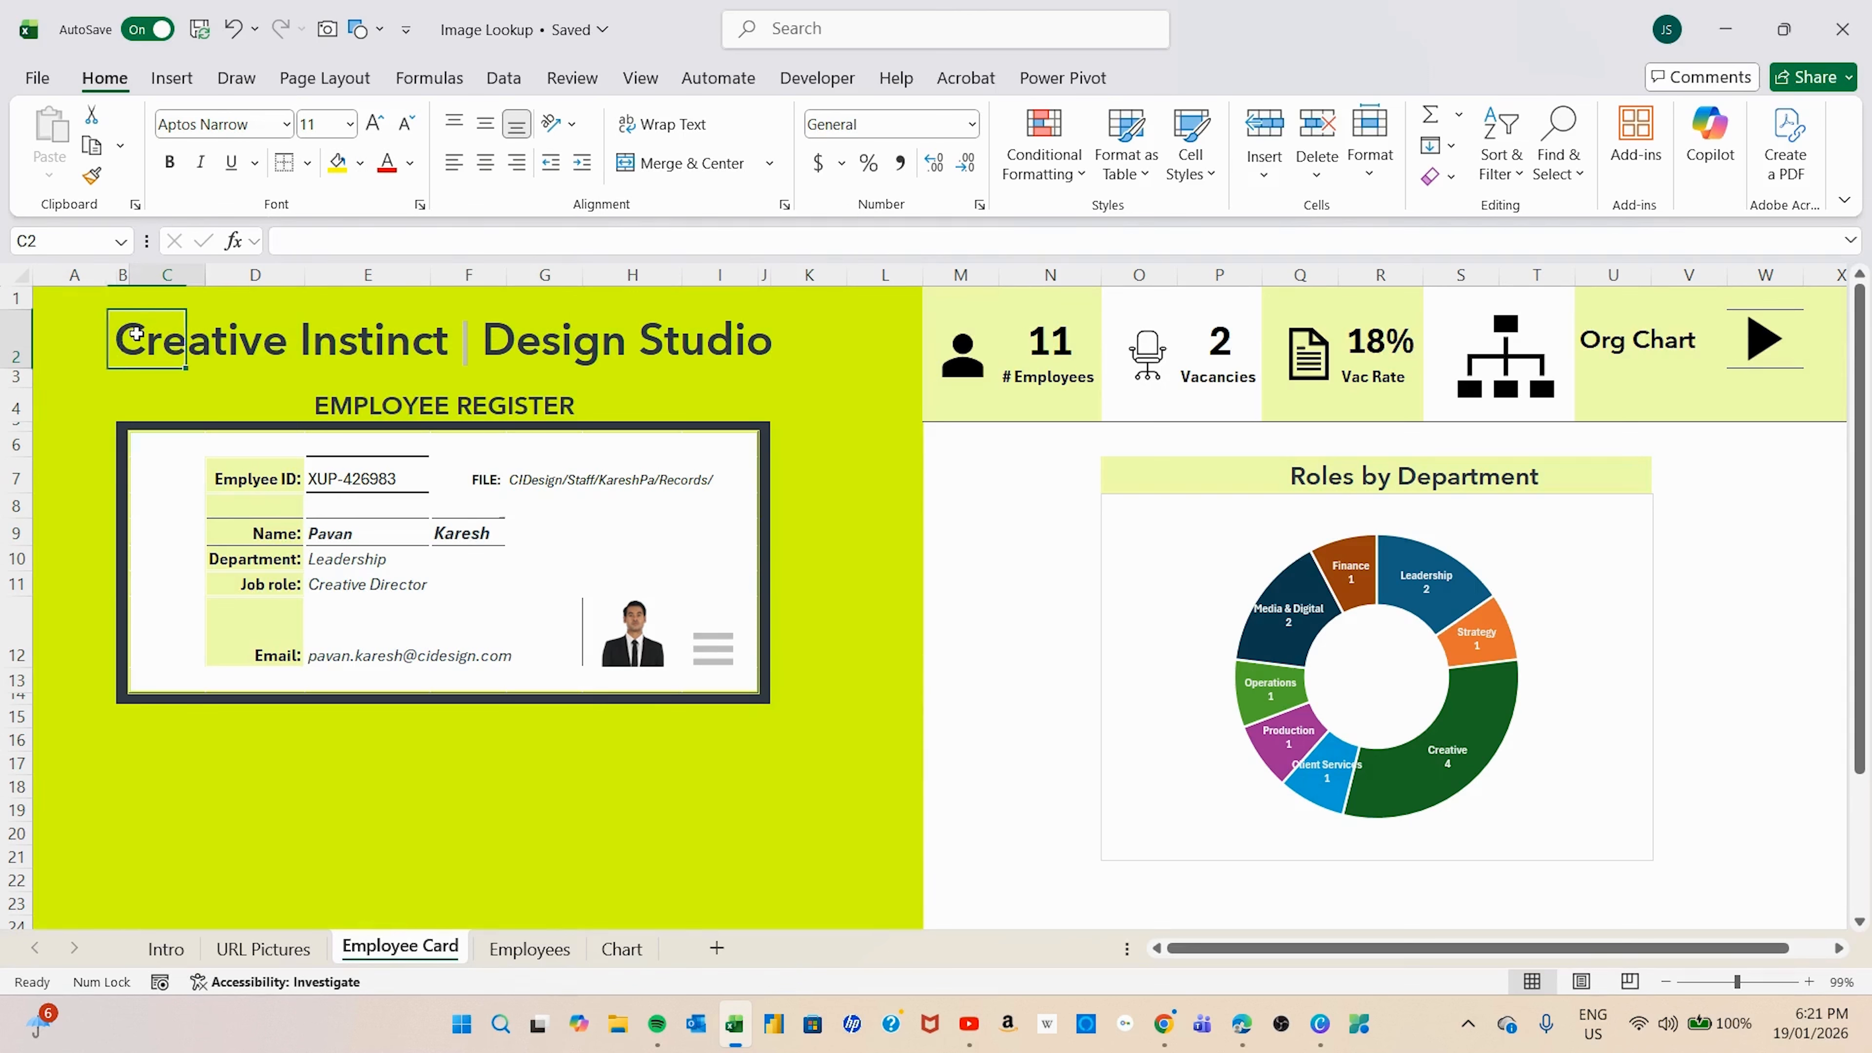
{"action": "left_click", "coordinate": [561, 336]}
{"action": "left_click", "coordinate": [324, 391]}
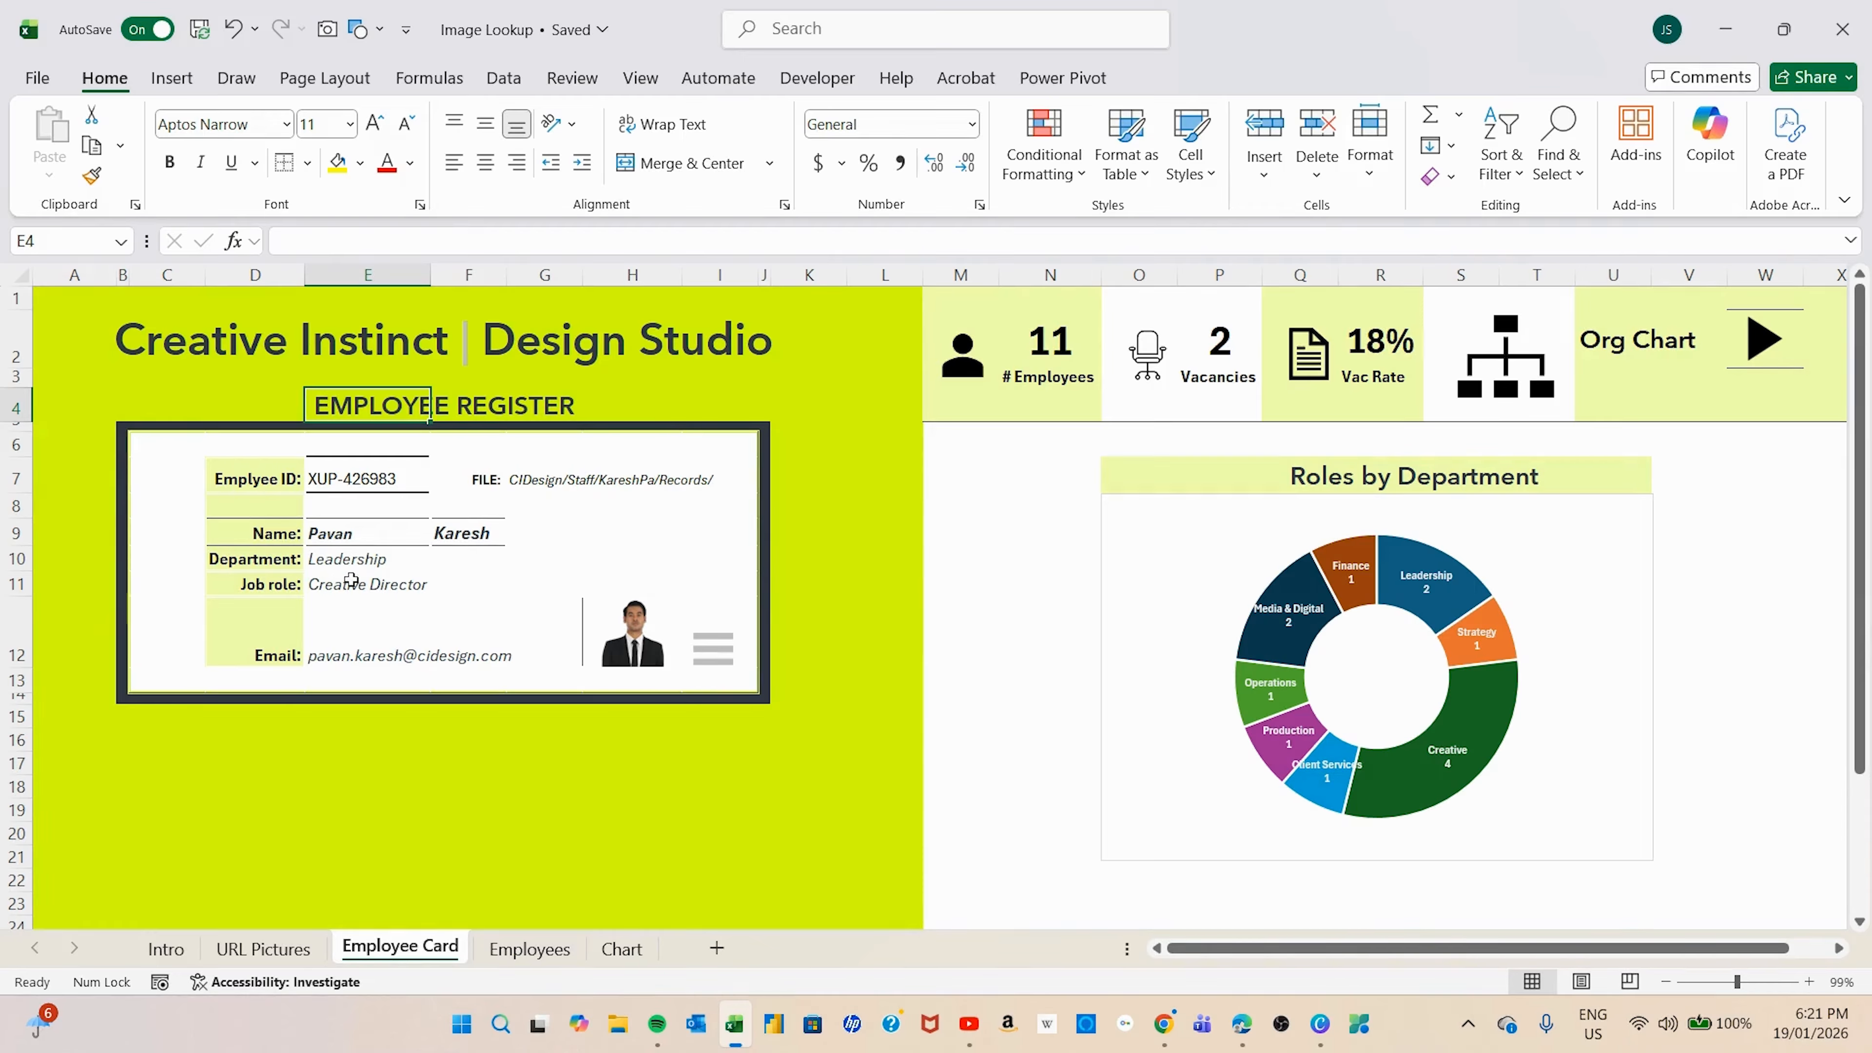
Step: Examine the shaded label cells in column D and the narrow dark cells that frame the employee card
{"action": "left_click", "coordinate": [235, 478]}
{"action": "left_click_drag", "start_coordinate": [242, 509], "coordinate": [238, 642]}
{"action": "left_click", "coordinate": [177, 484]}
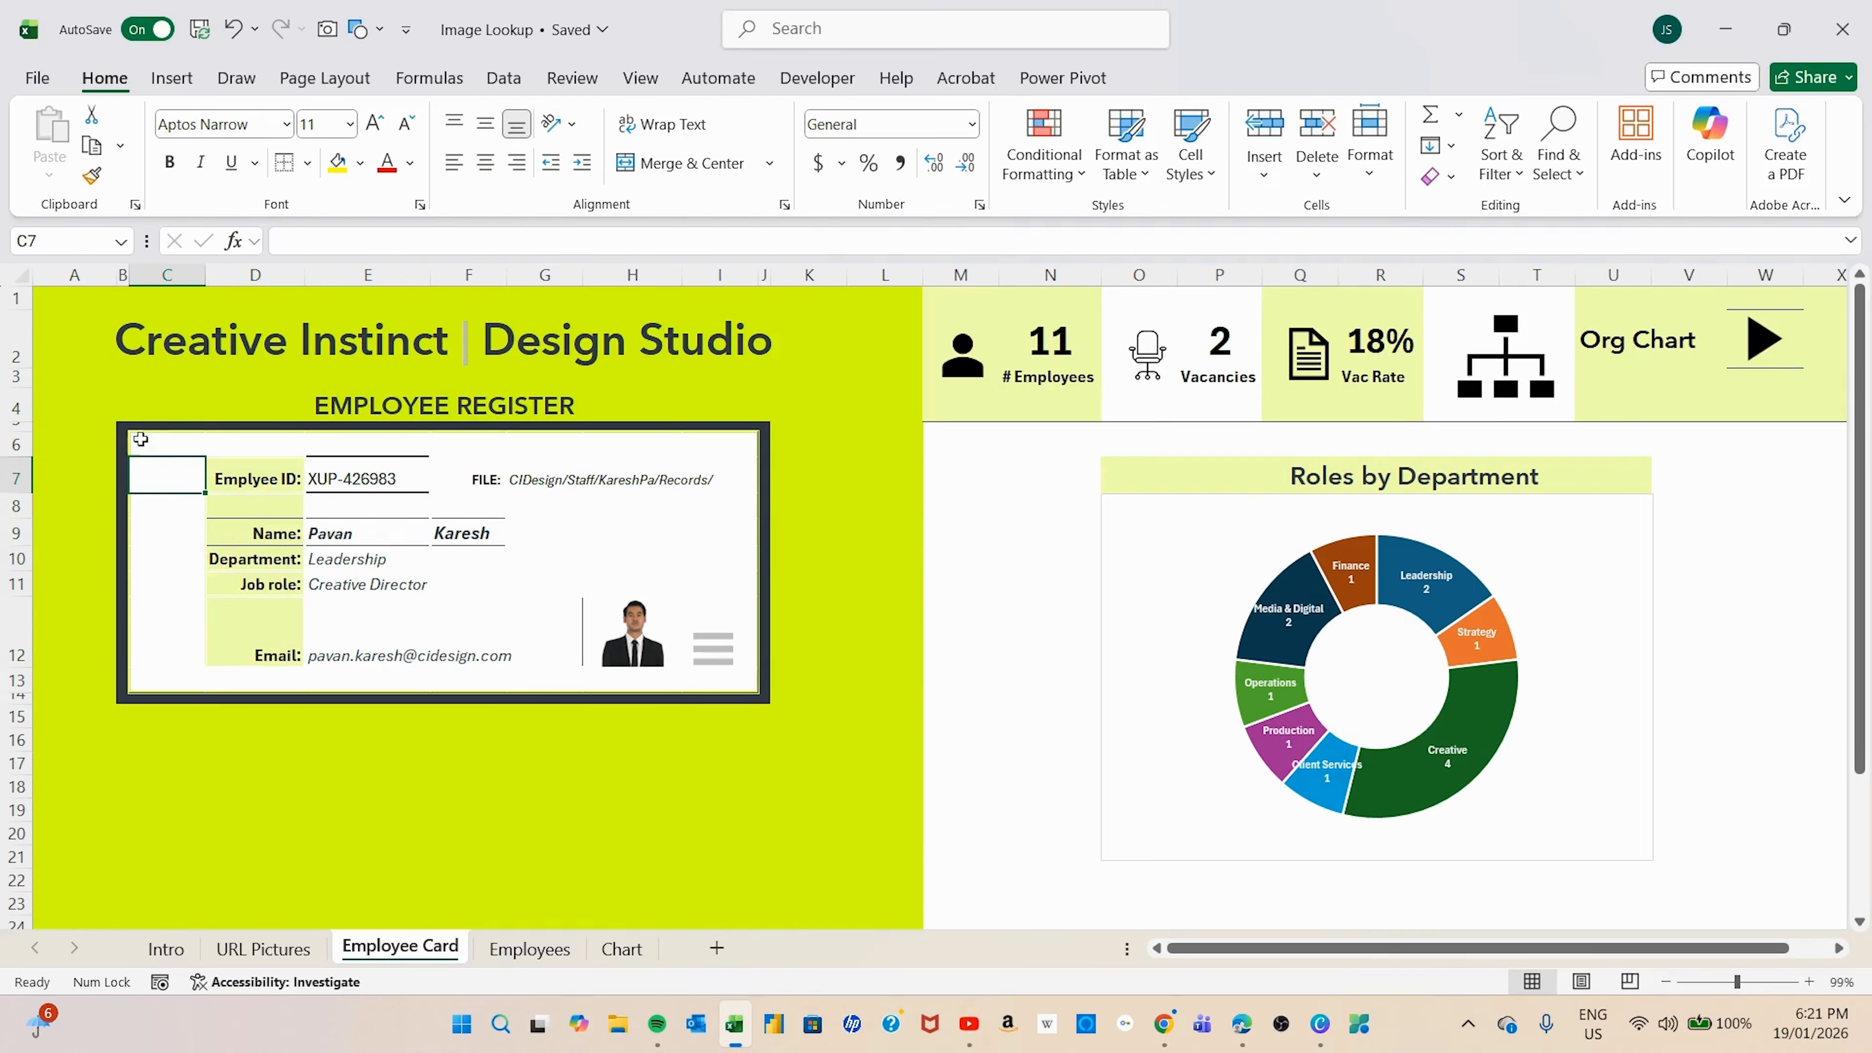
{"action": "left_click_drag", "start_coordinate": [125, 424], "coordinate": [696, 426]}
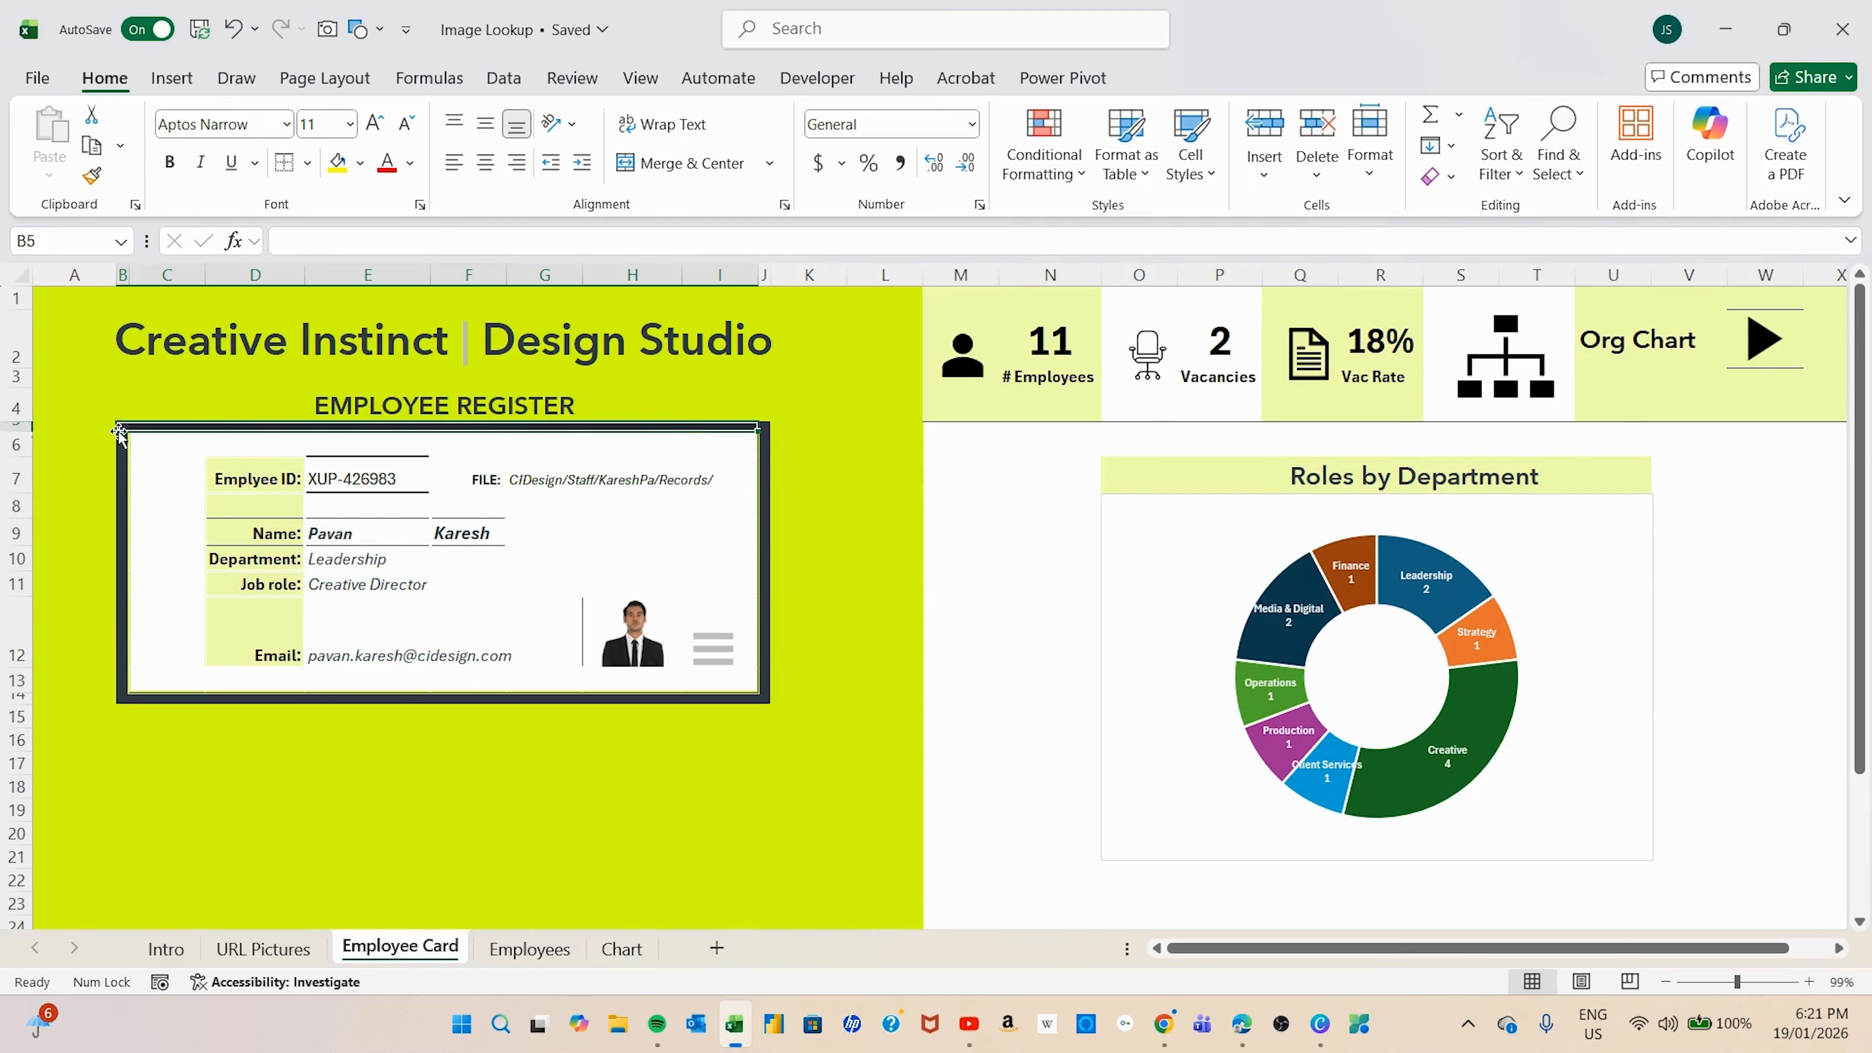
{"action": "left_click_drag", "start_coordinate": [121, 439], "coordinate": [121, 683]}
{"action": "left_click", "coordinate": [604, 882]}
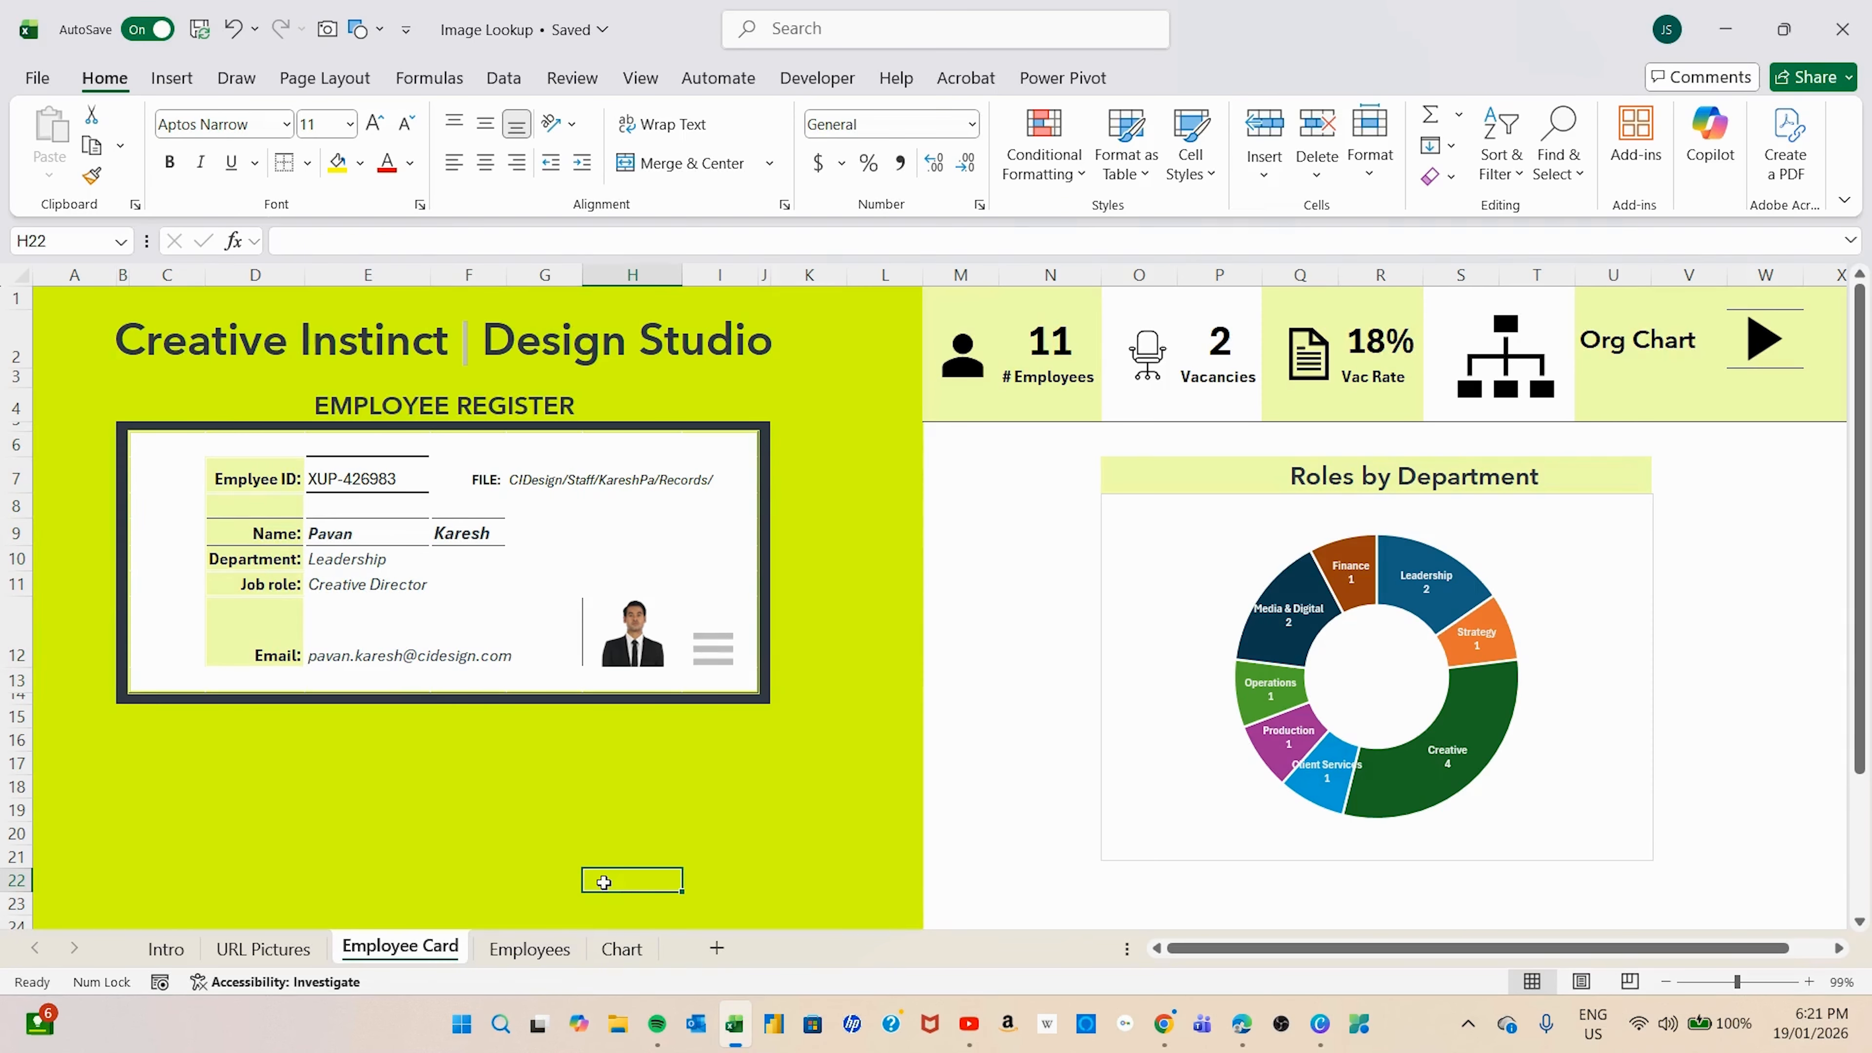
Step: Examine the employee count formula in N2, the Vacancies figure in P2 and the chair icon beside it
{"action": "left_click", "coordinate": [1040, 542]}
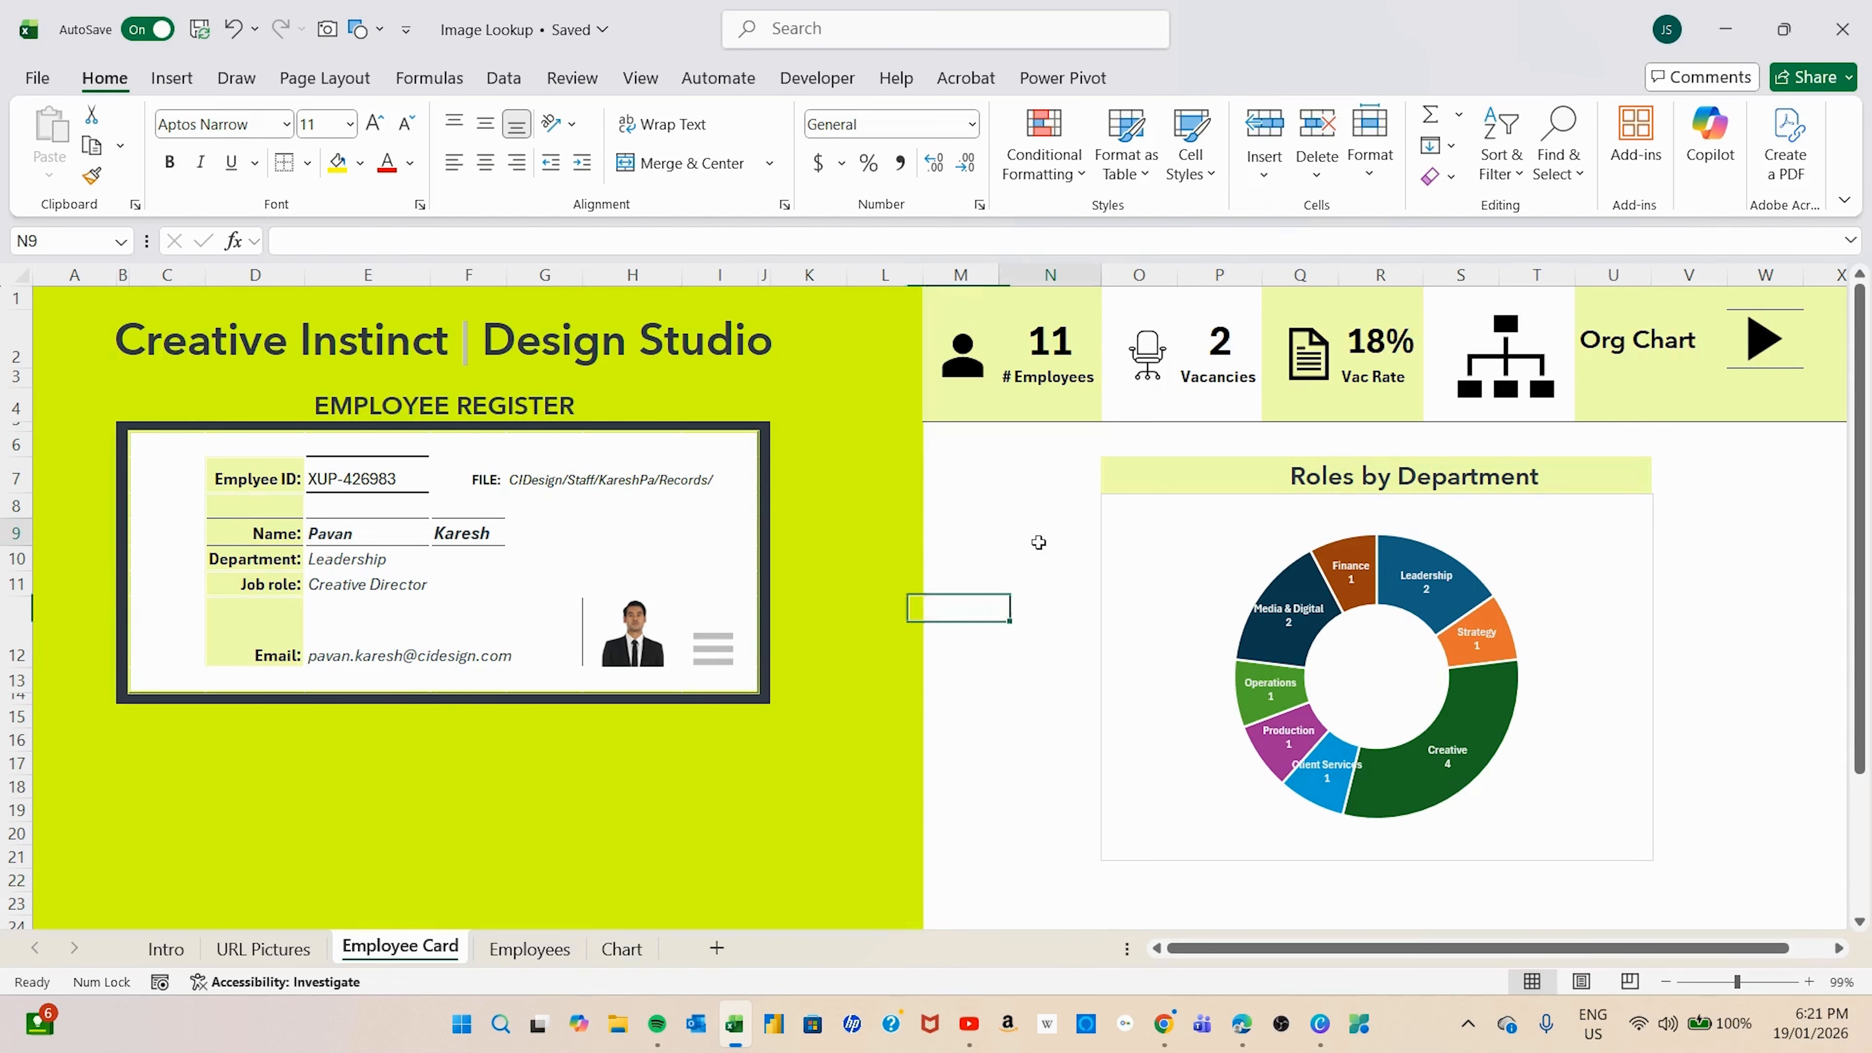
{"action": "left_click", "coordinate": [983, 396]}
{"action": "left_click", "coordinate": [1047, 336]}
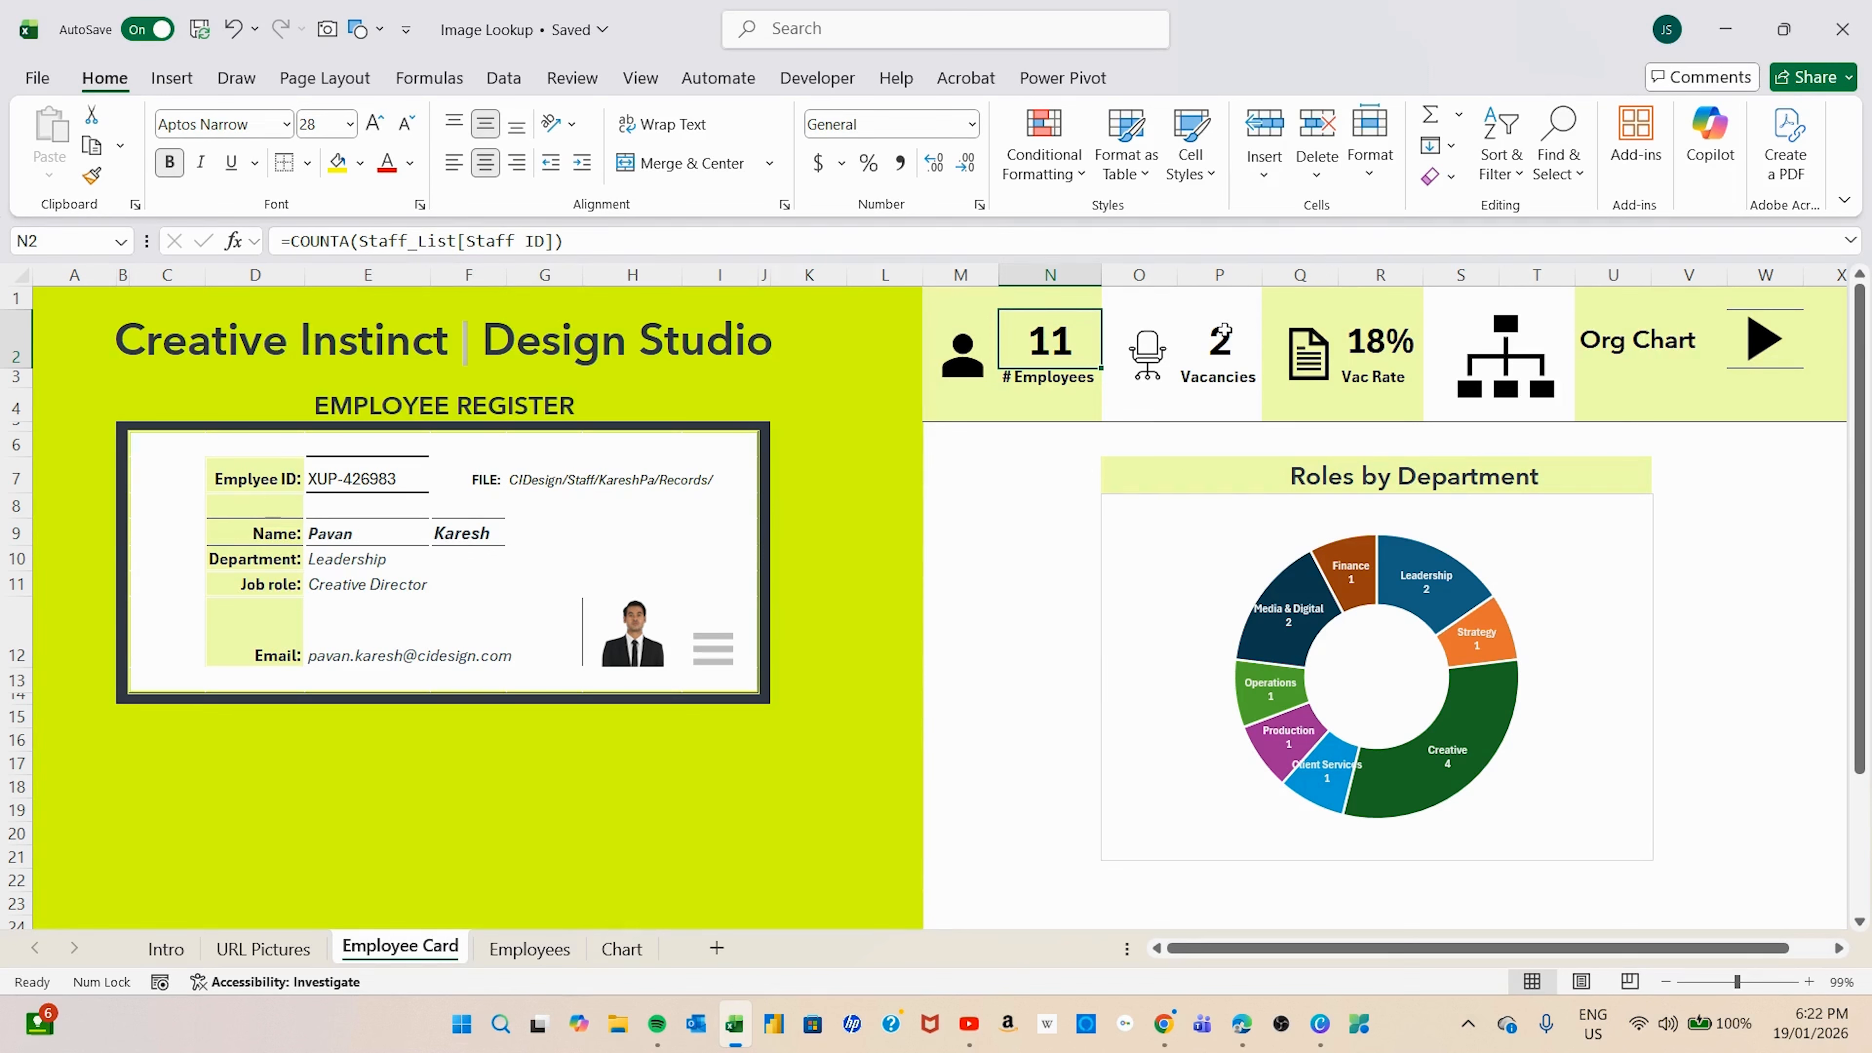
{"action": "left_click", "coordinate": [1218, 343]}
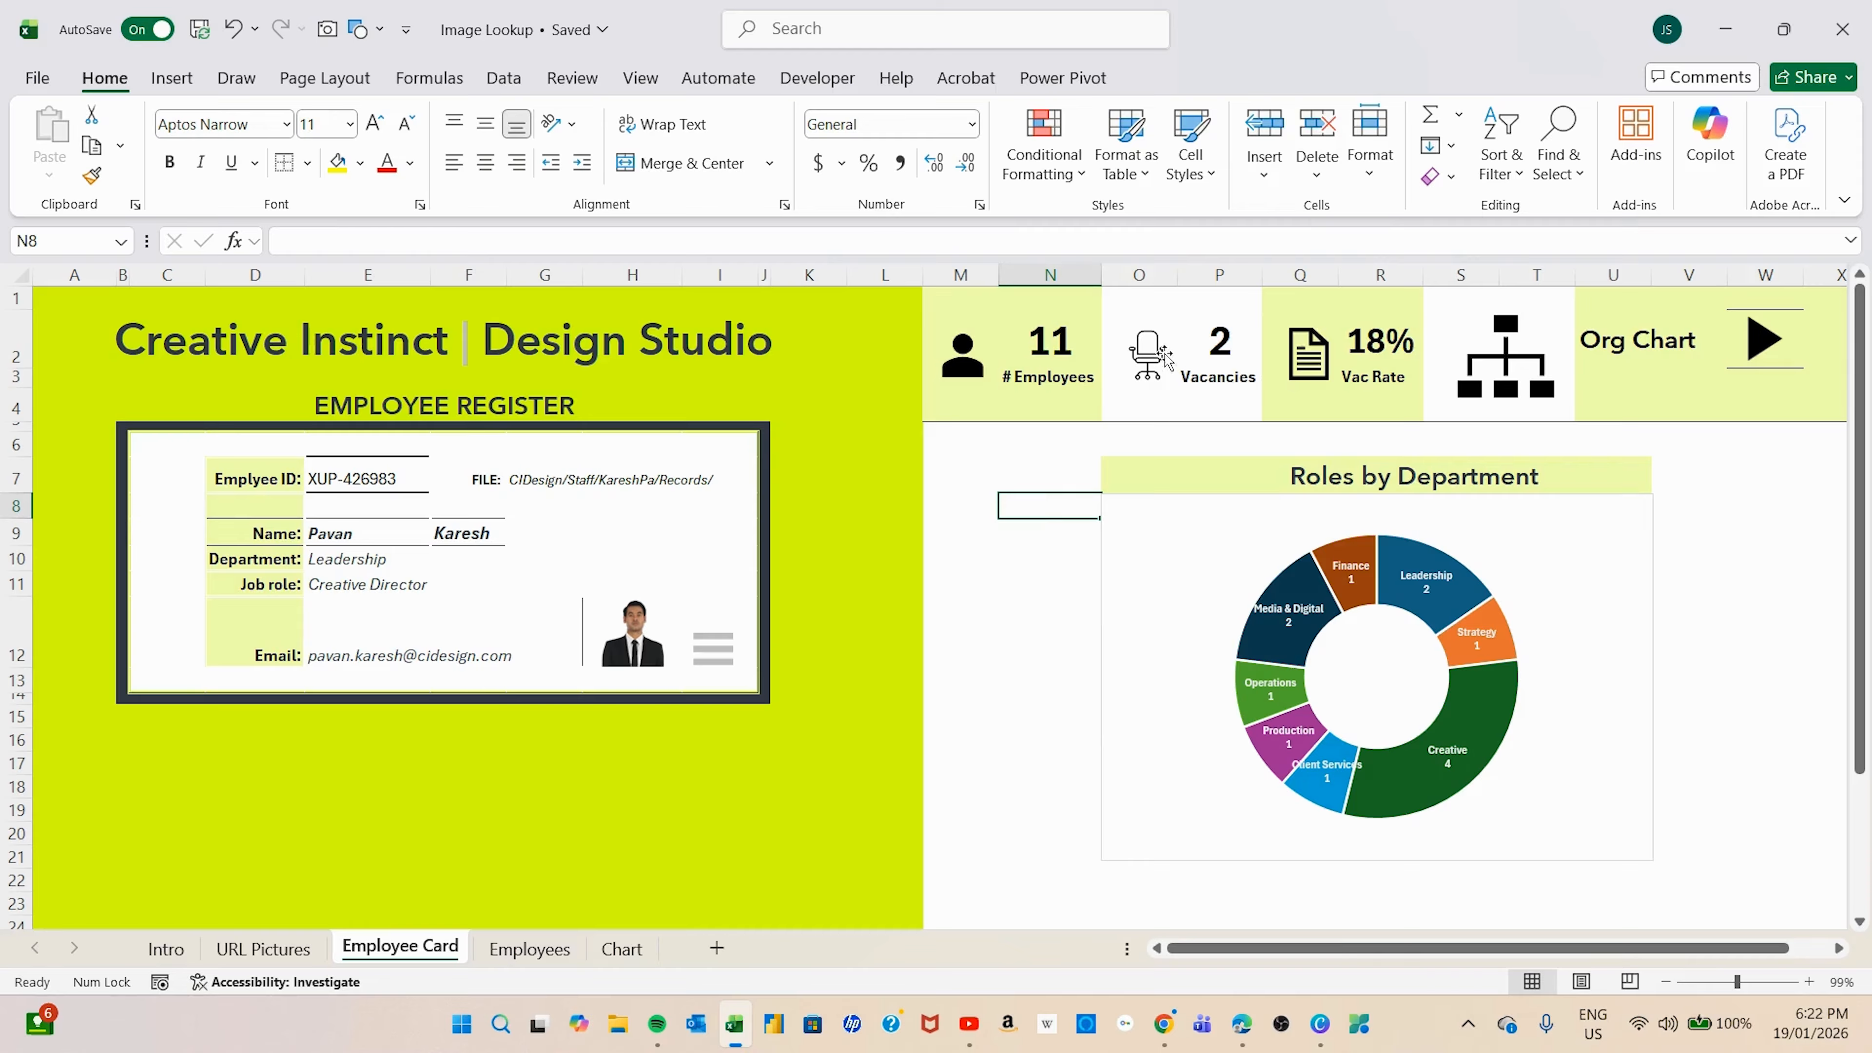
{"action": "left_click", "coordinate": [1148, 354]}
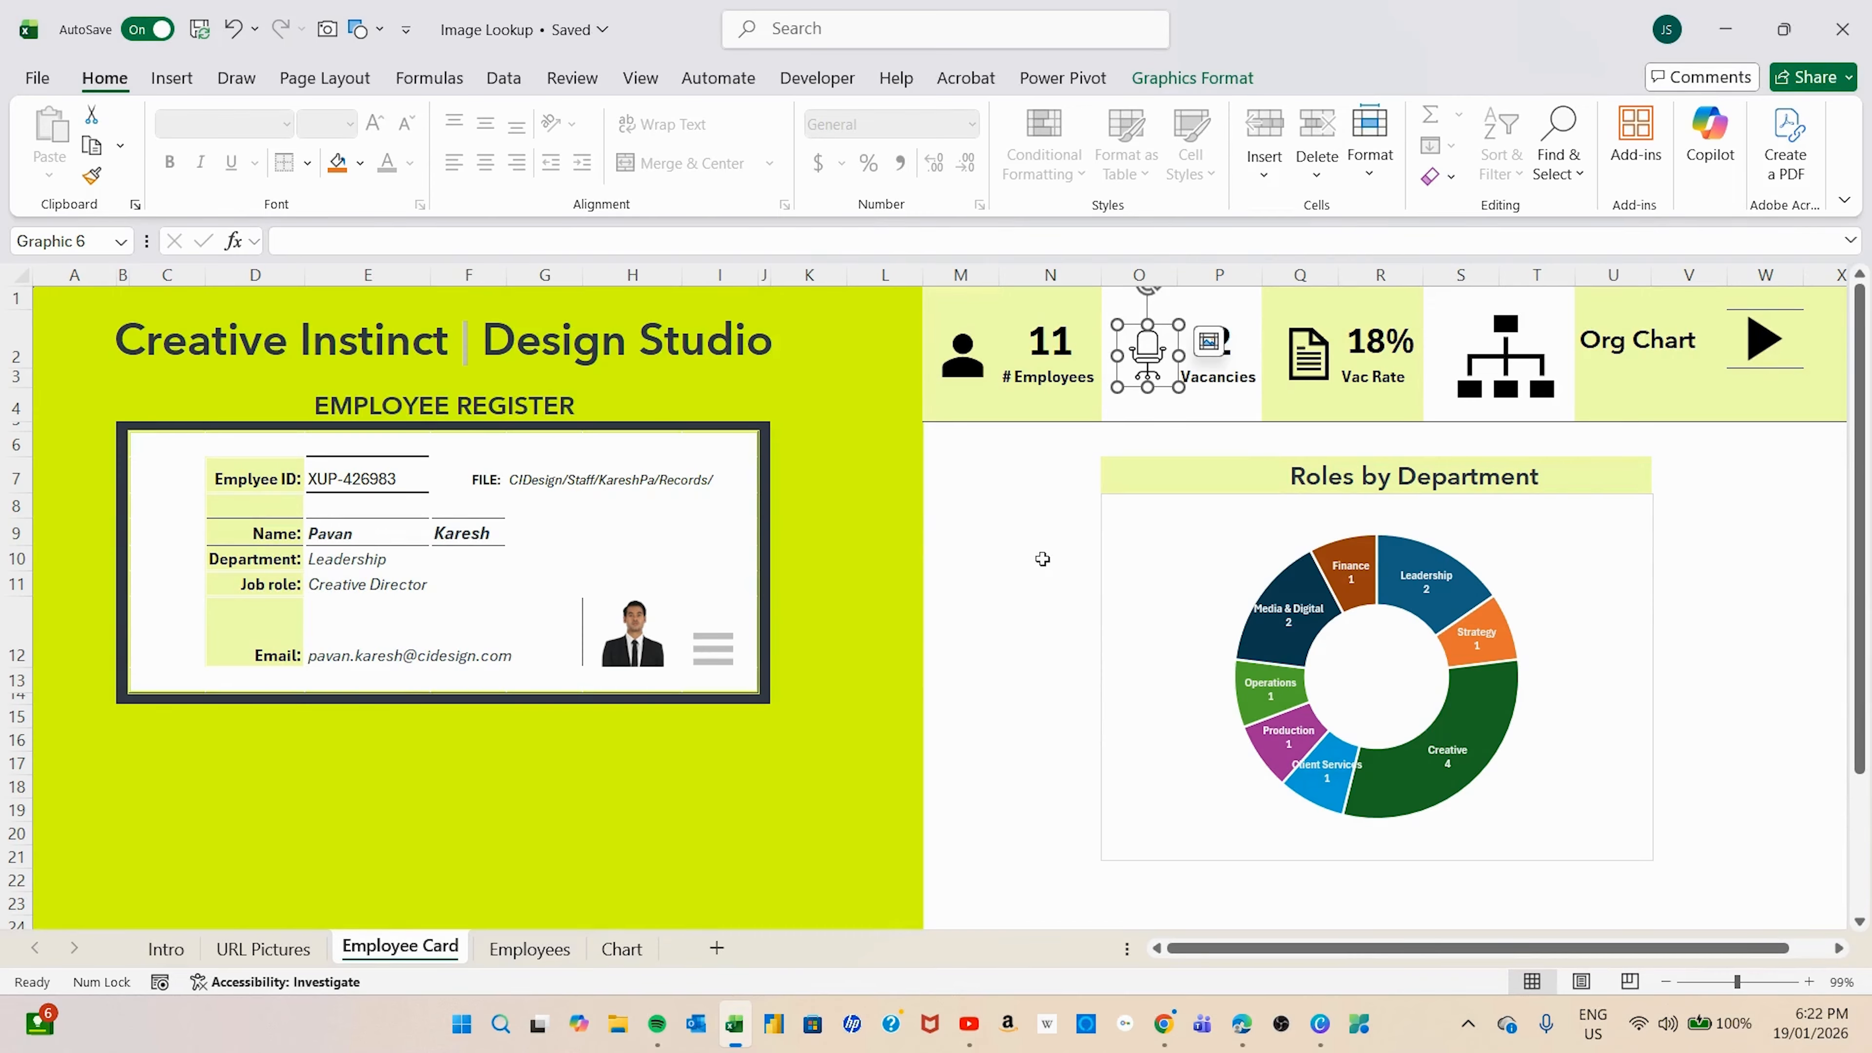
{"action": "left_click", "coordinate": [1031, 510]}
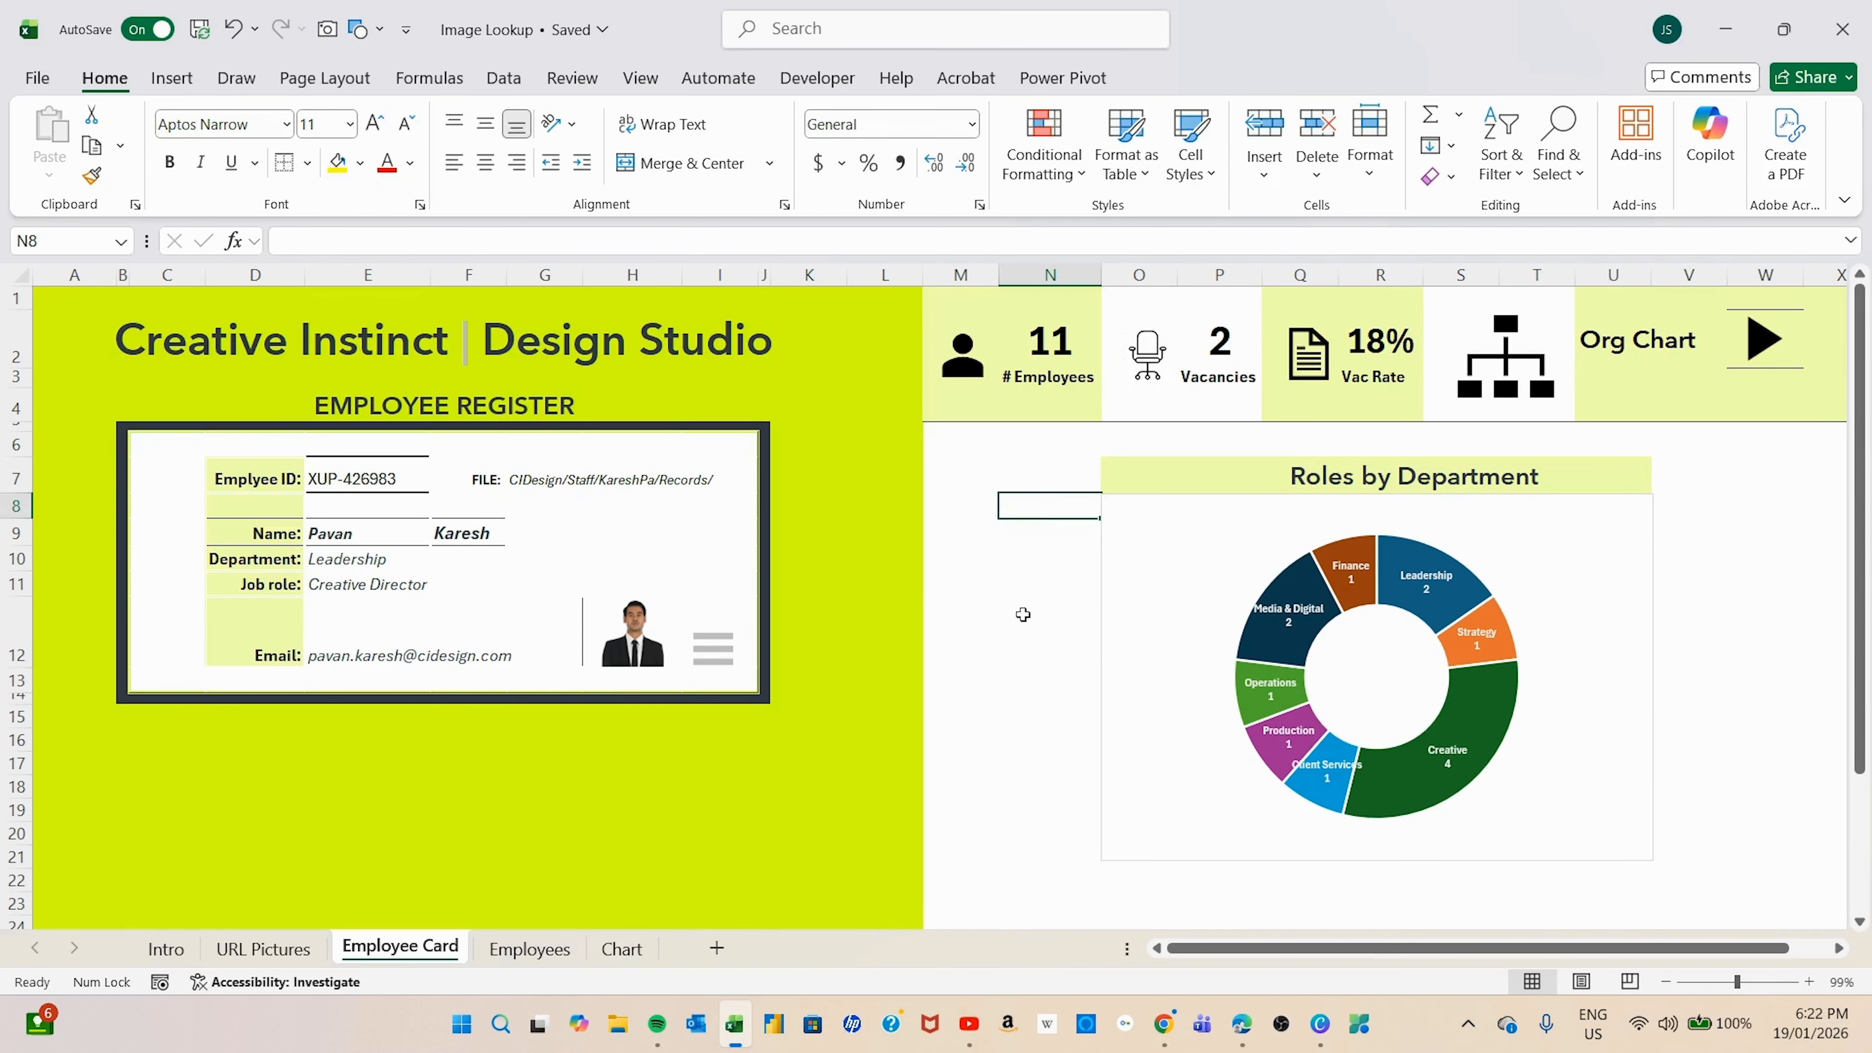
Step: Review the roles without a staff ID at the end of the Employees table and return to the Employee Card sheet
{"action": "left_click", "coordinate": [529, 950]}
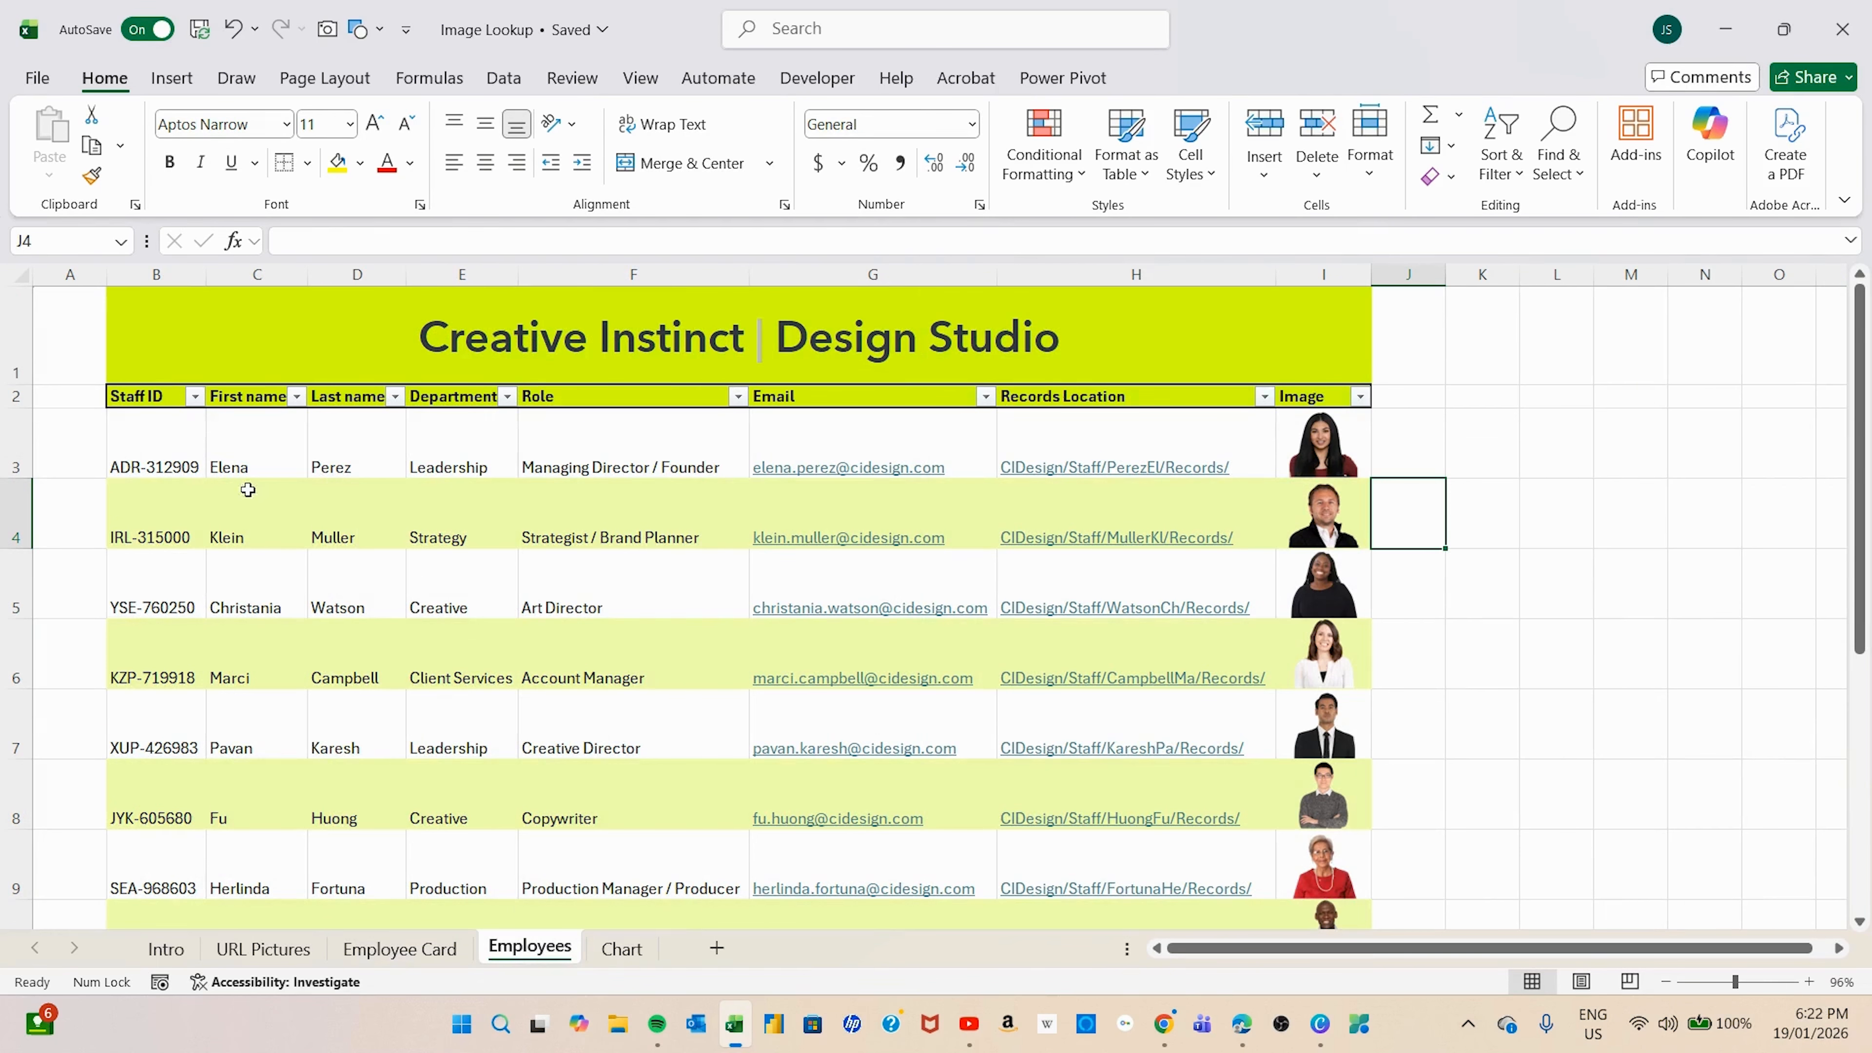
{"action": "scroll", "coordinate": [139, 422], "scroll_direction": "down", "scroll_amount": 3}
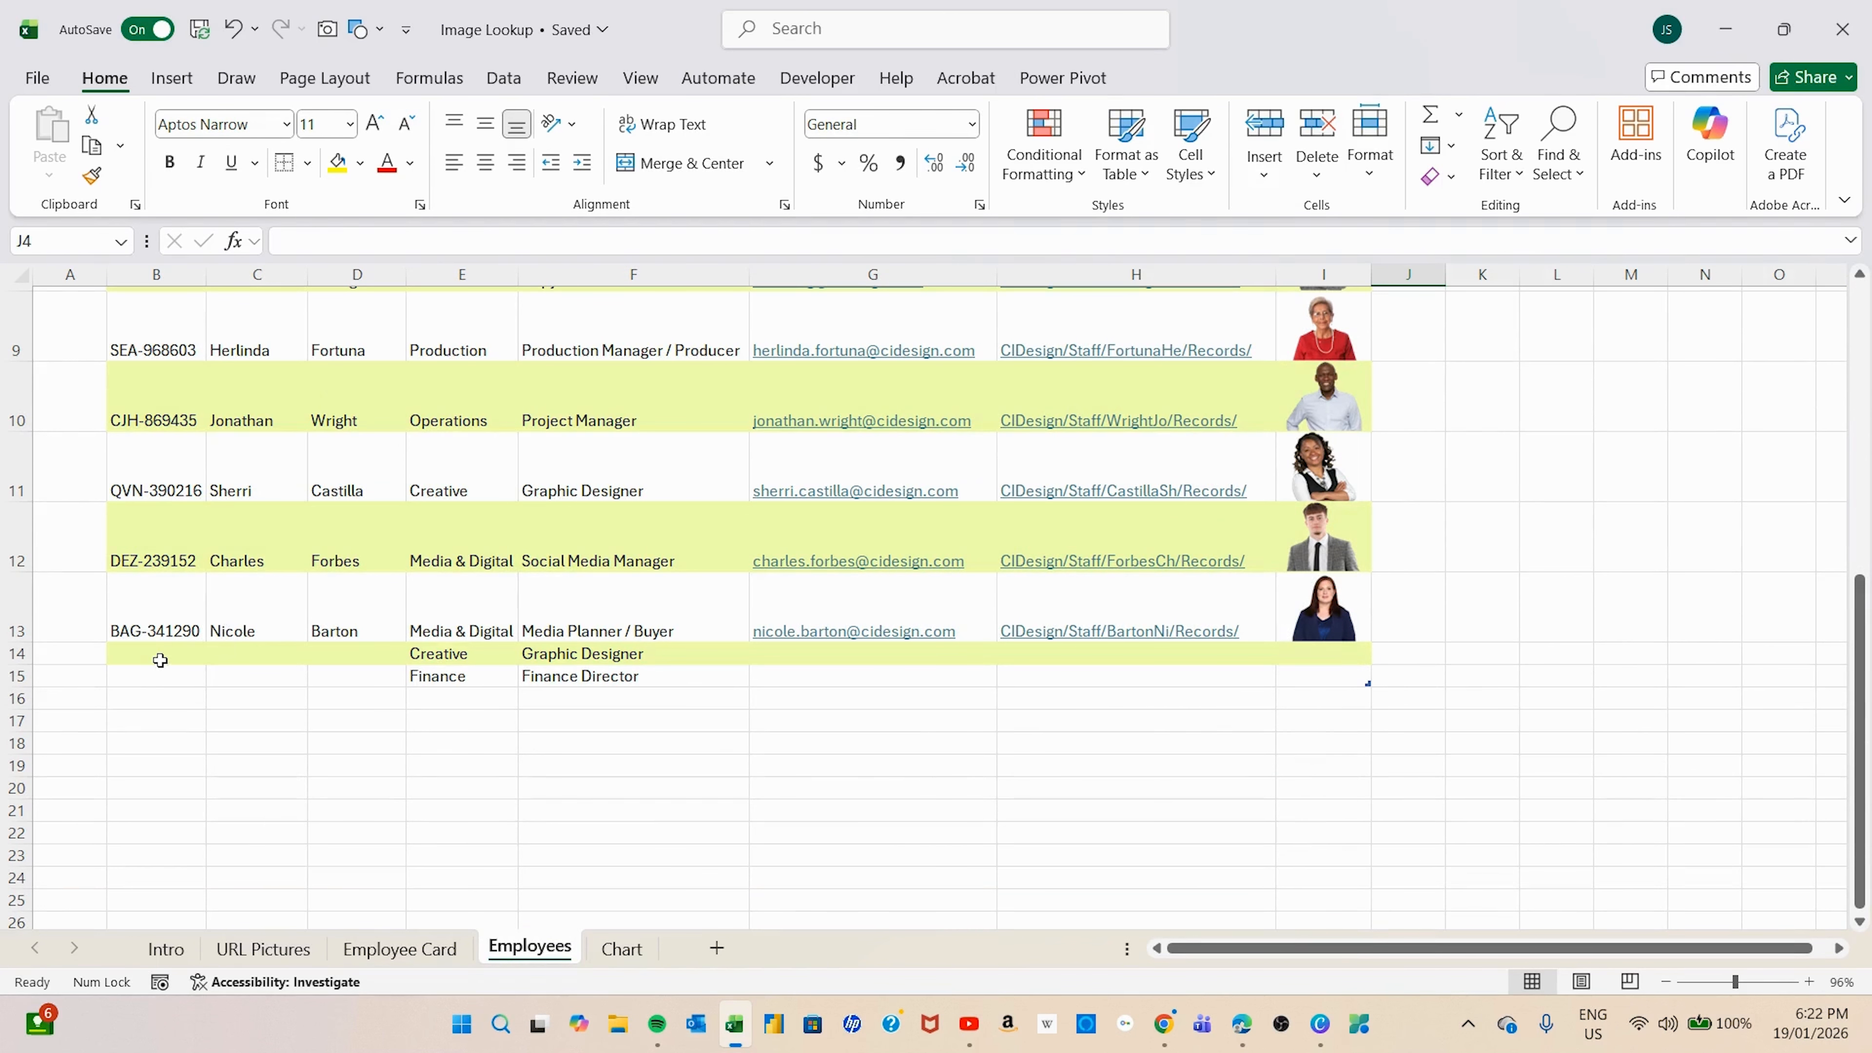
{"action": "mouse_move", "coordinate": [160, 660]}
{"action": "left_mouse_down"}
{"action": "mouse_move", "coordinate": [155, 678]}
{"action": "mouse_move", "coordinate": [731, 706]}
{"action": "mouse_move", "coordinate": [1207, 669]}
{"action": "mouse_move", "coordinate": [160, 655]}
{"action": "left_mouse_up"}
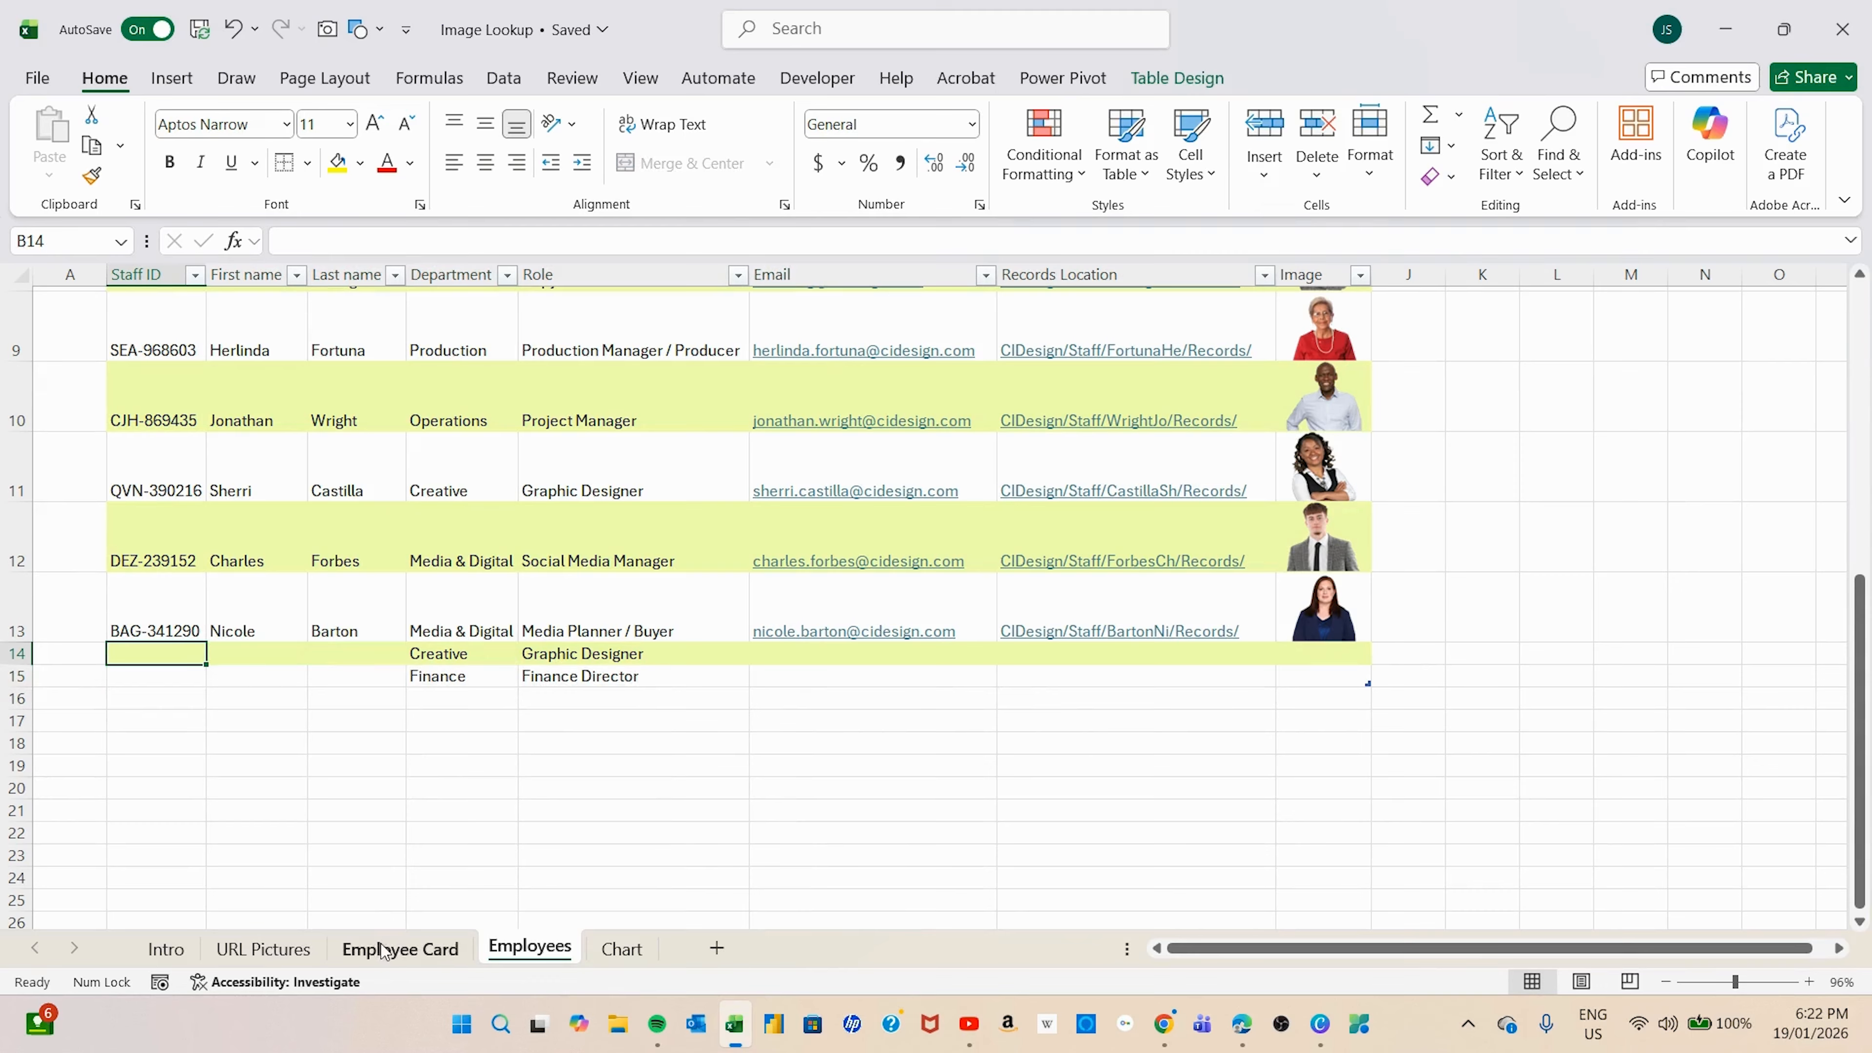
{"action": "left_click", "coordinate": [400, 949]}
Step: Examine the vacancy rate formula in R2 and the org chart icon next to it
{"action": "left_click", "coordinate": [1365, 360]}
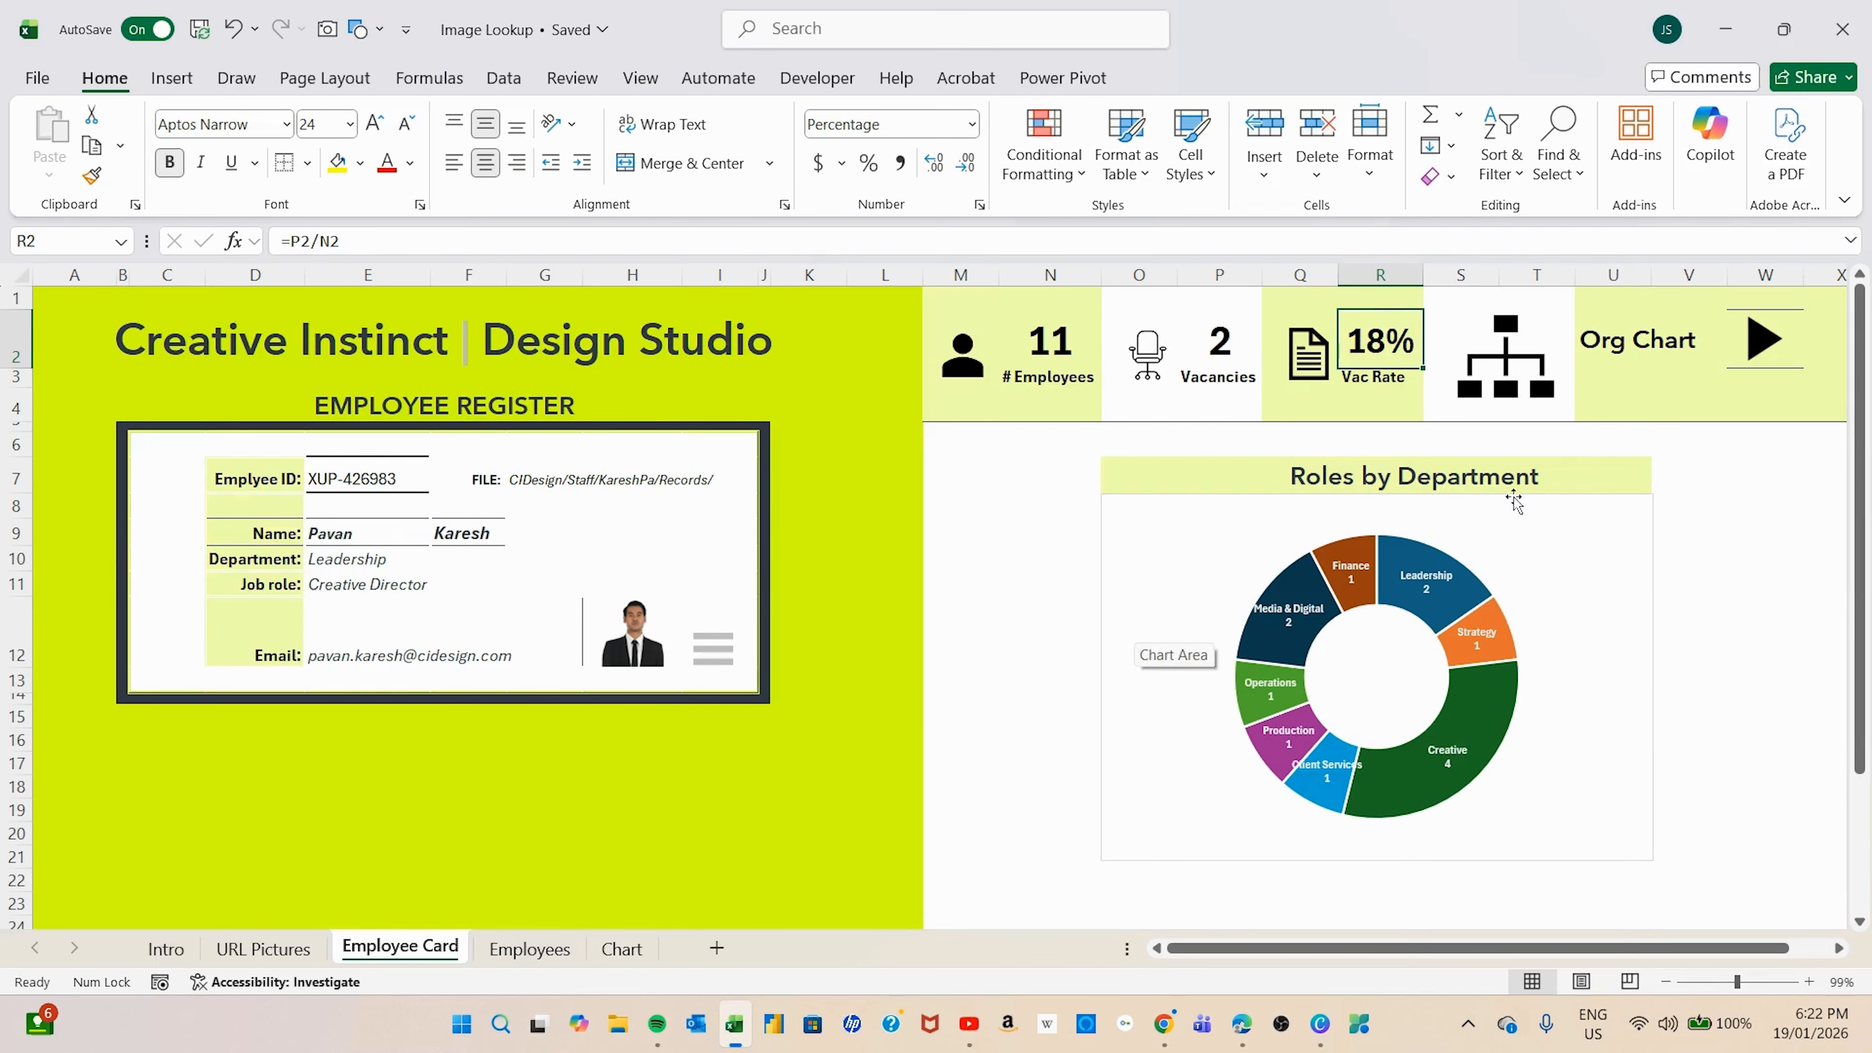
{"action": "left_click", "coordinate": [1520, 345]}
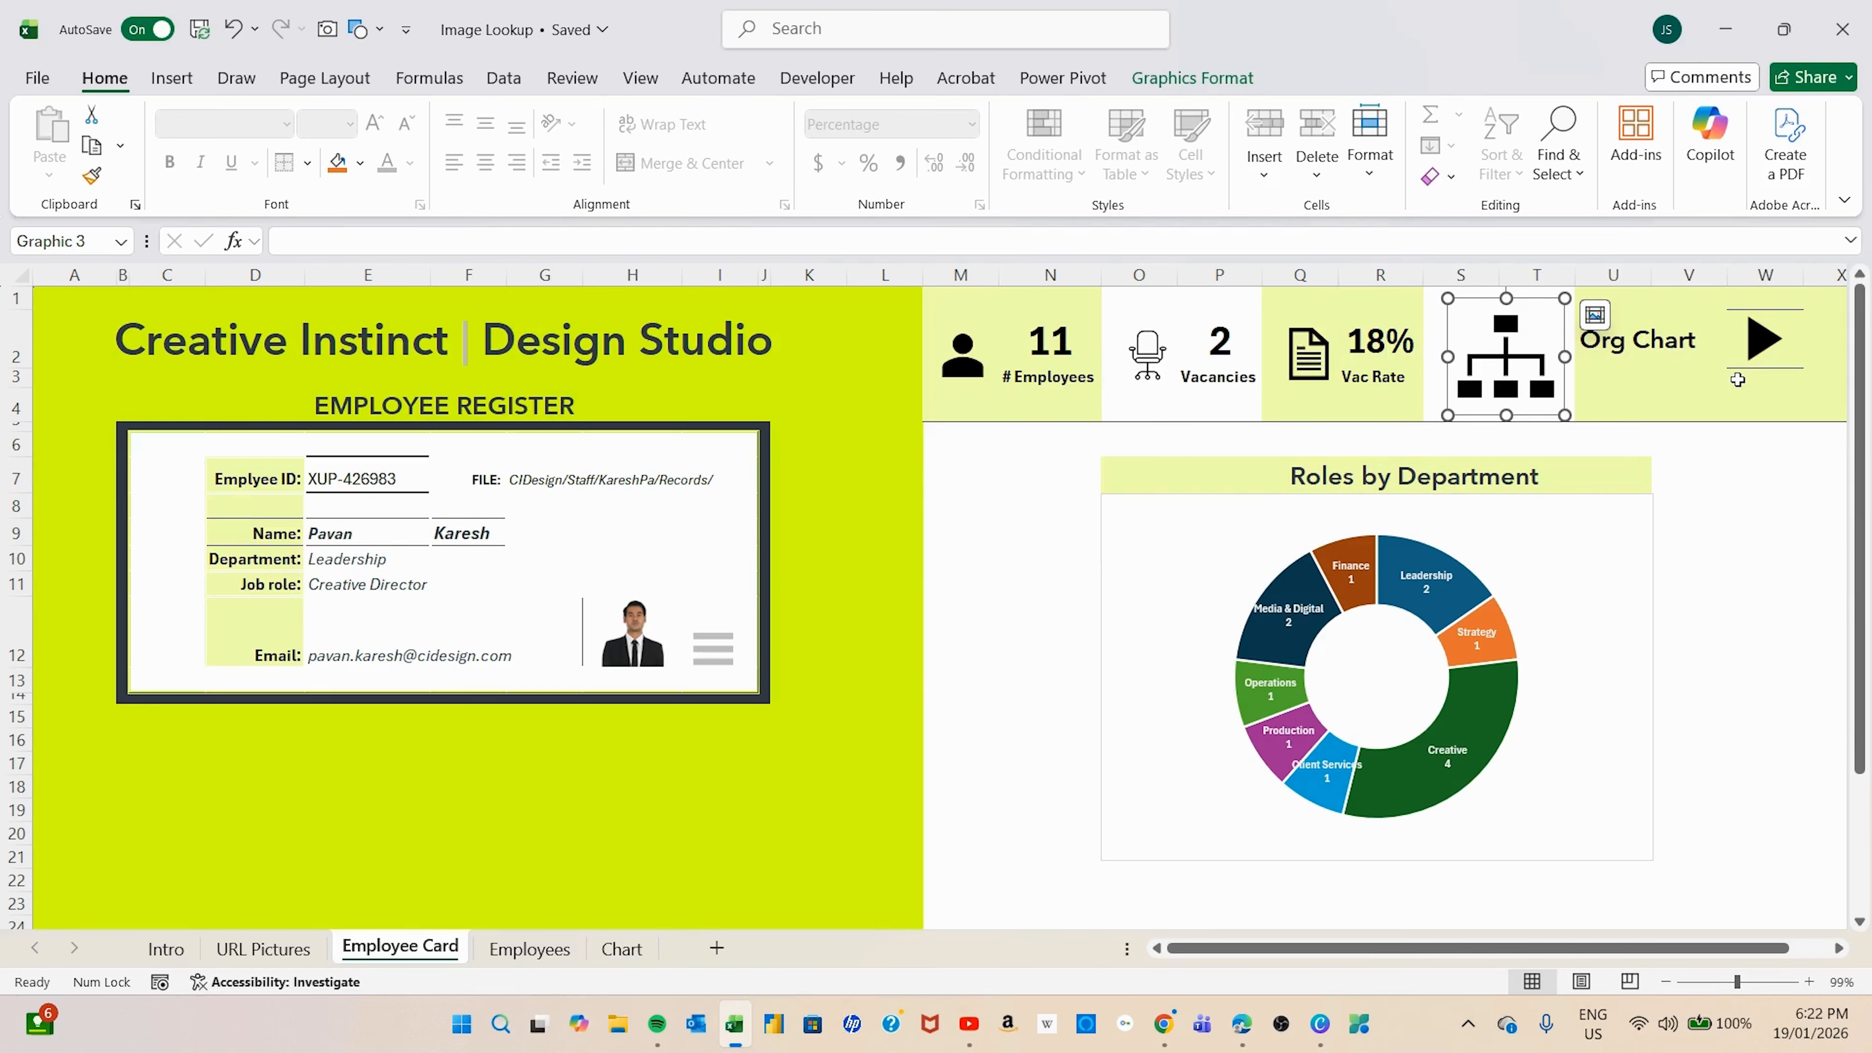
{"action": "left_click", "coordinate": [1784, 528]}
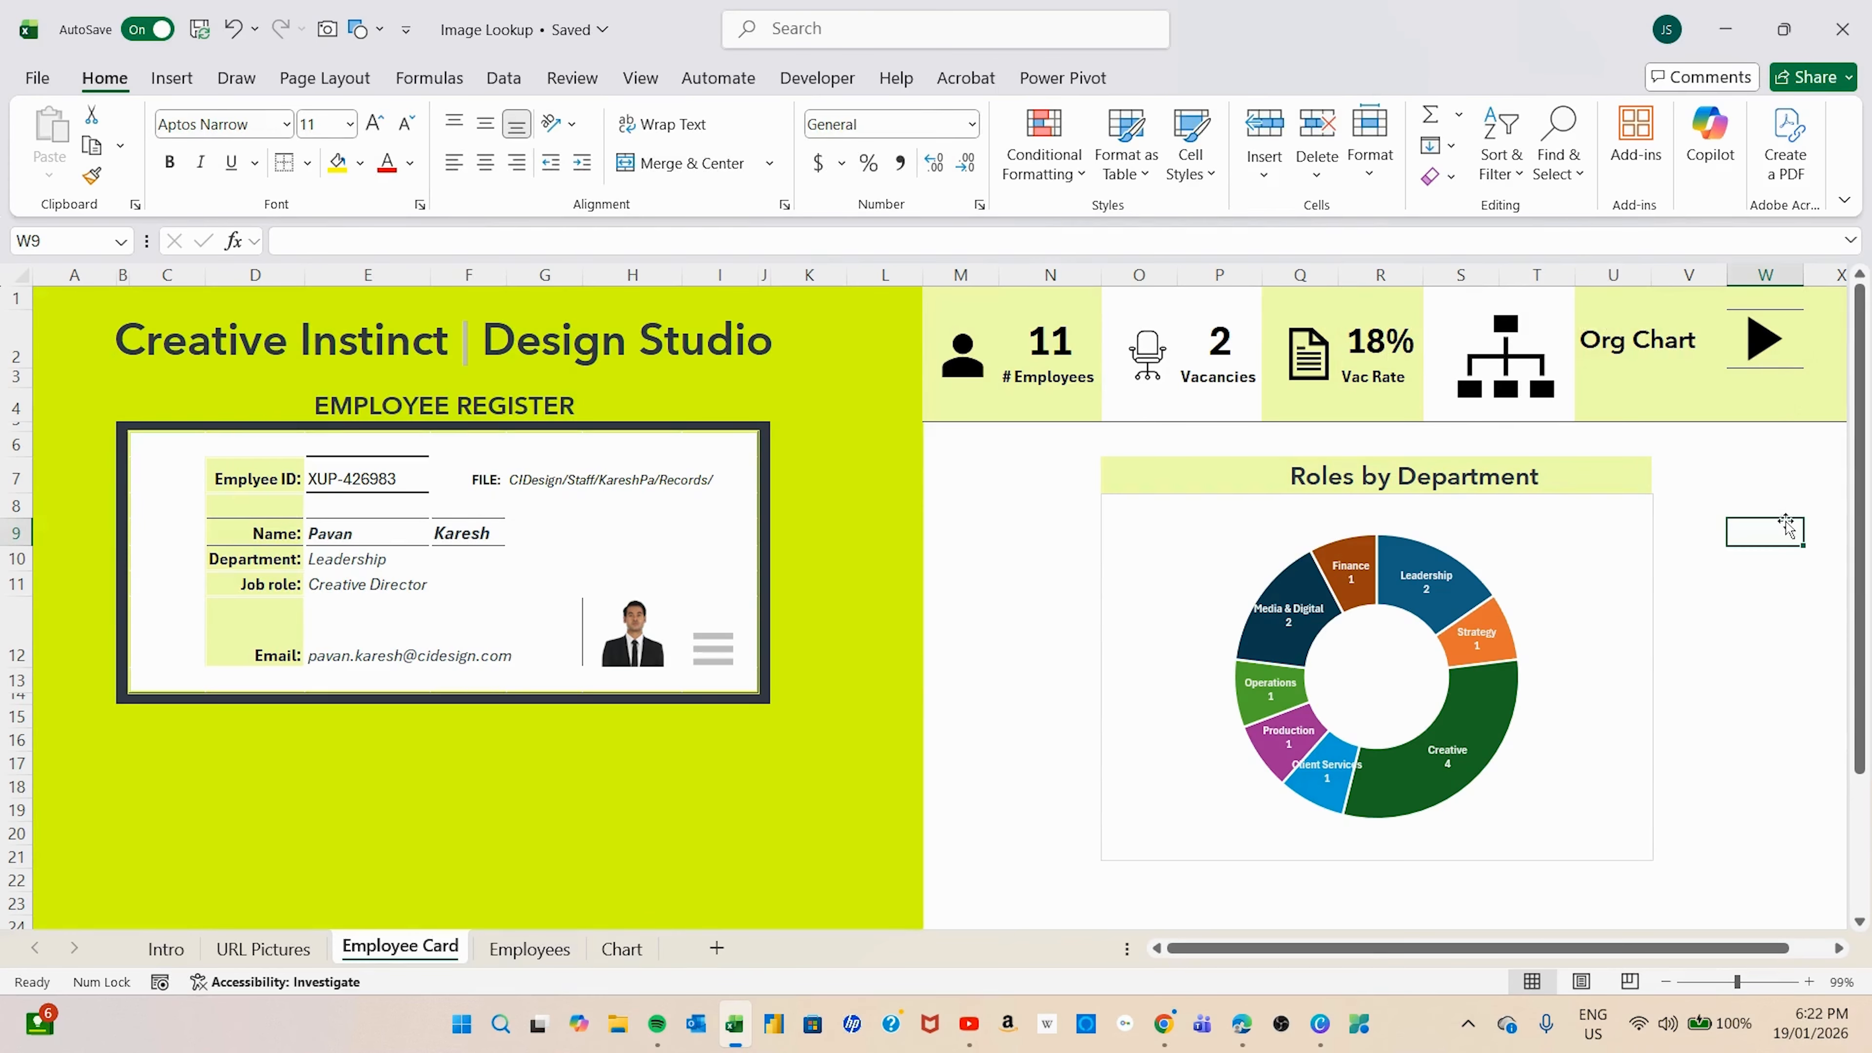
Step: Inspect the Roles by Department doughnut chart and the Chart sheet's source data, and return to the Employee Card sheet
{"action": "left_click", "coordinate": [1490, 525]}
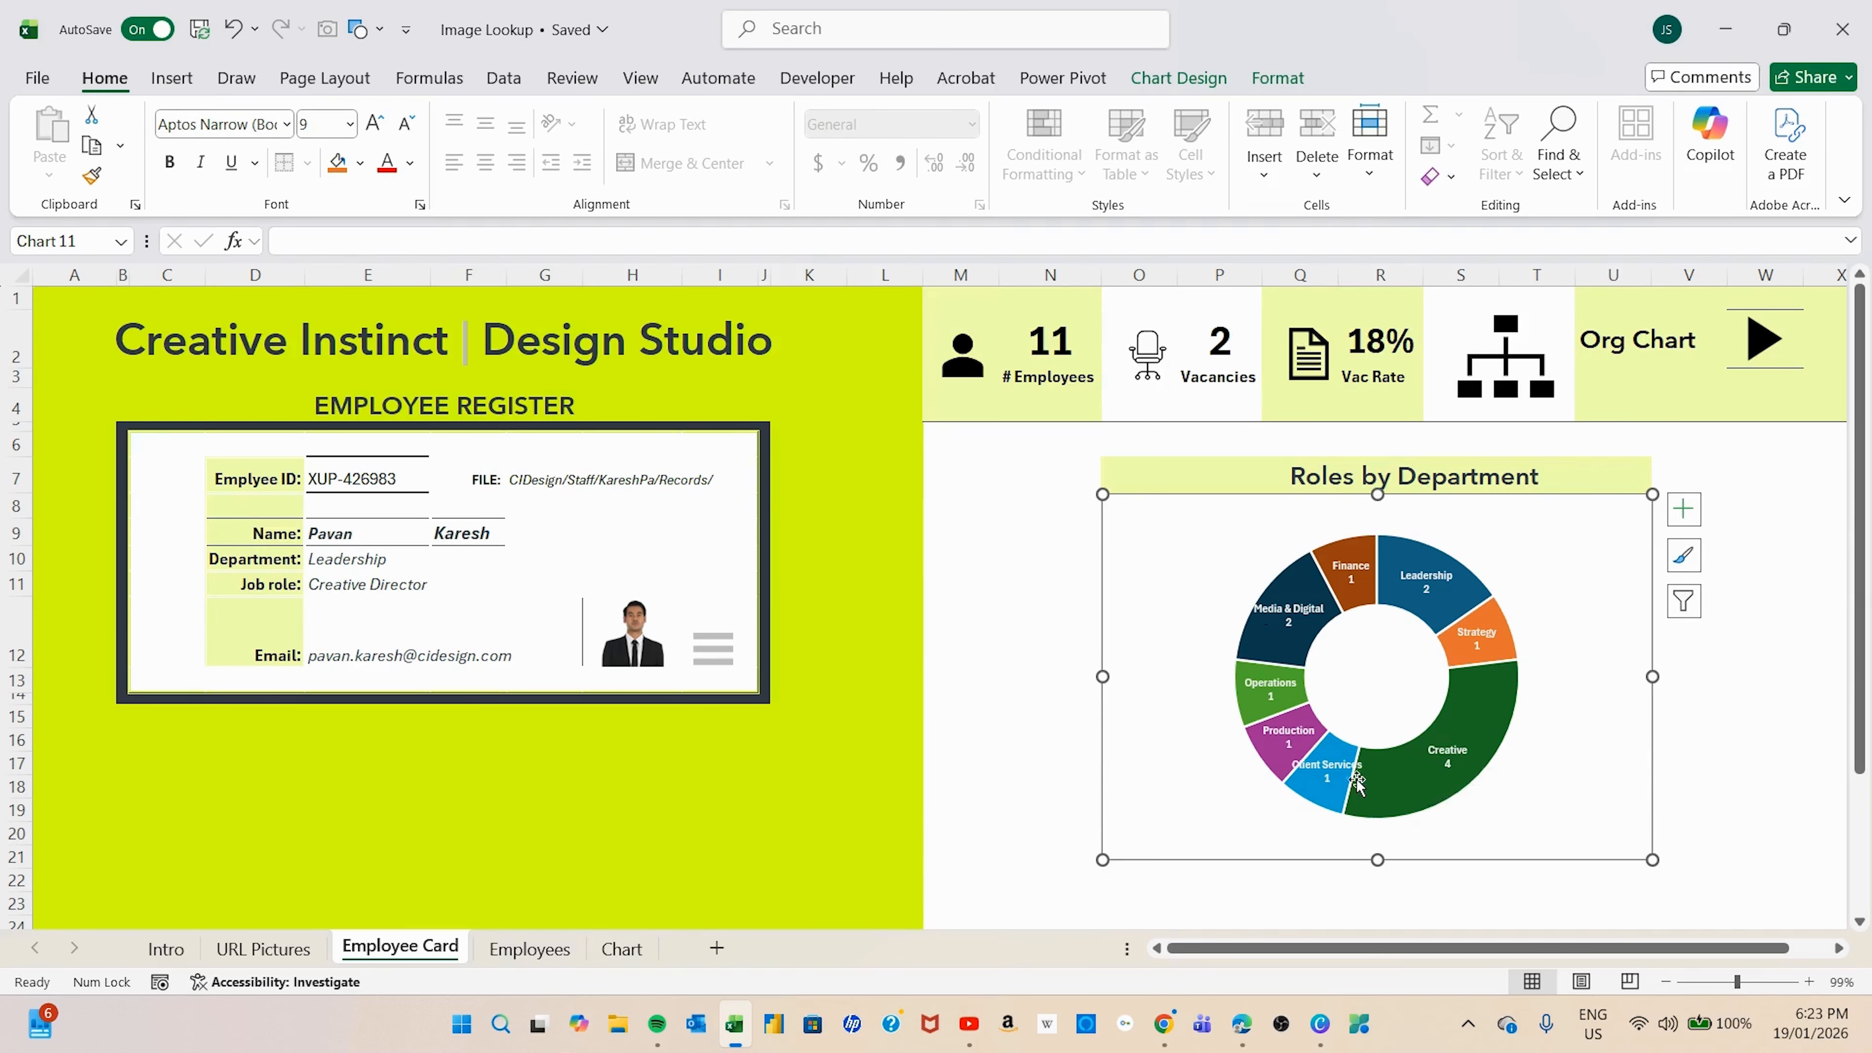
{"action": "left_click", "coordinate": [623, 954]}
{"action": "left_click", "coordinate": [703, 561]}
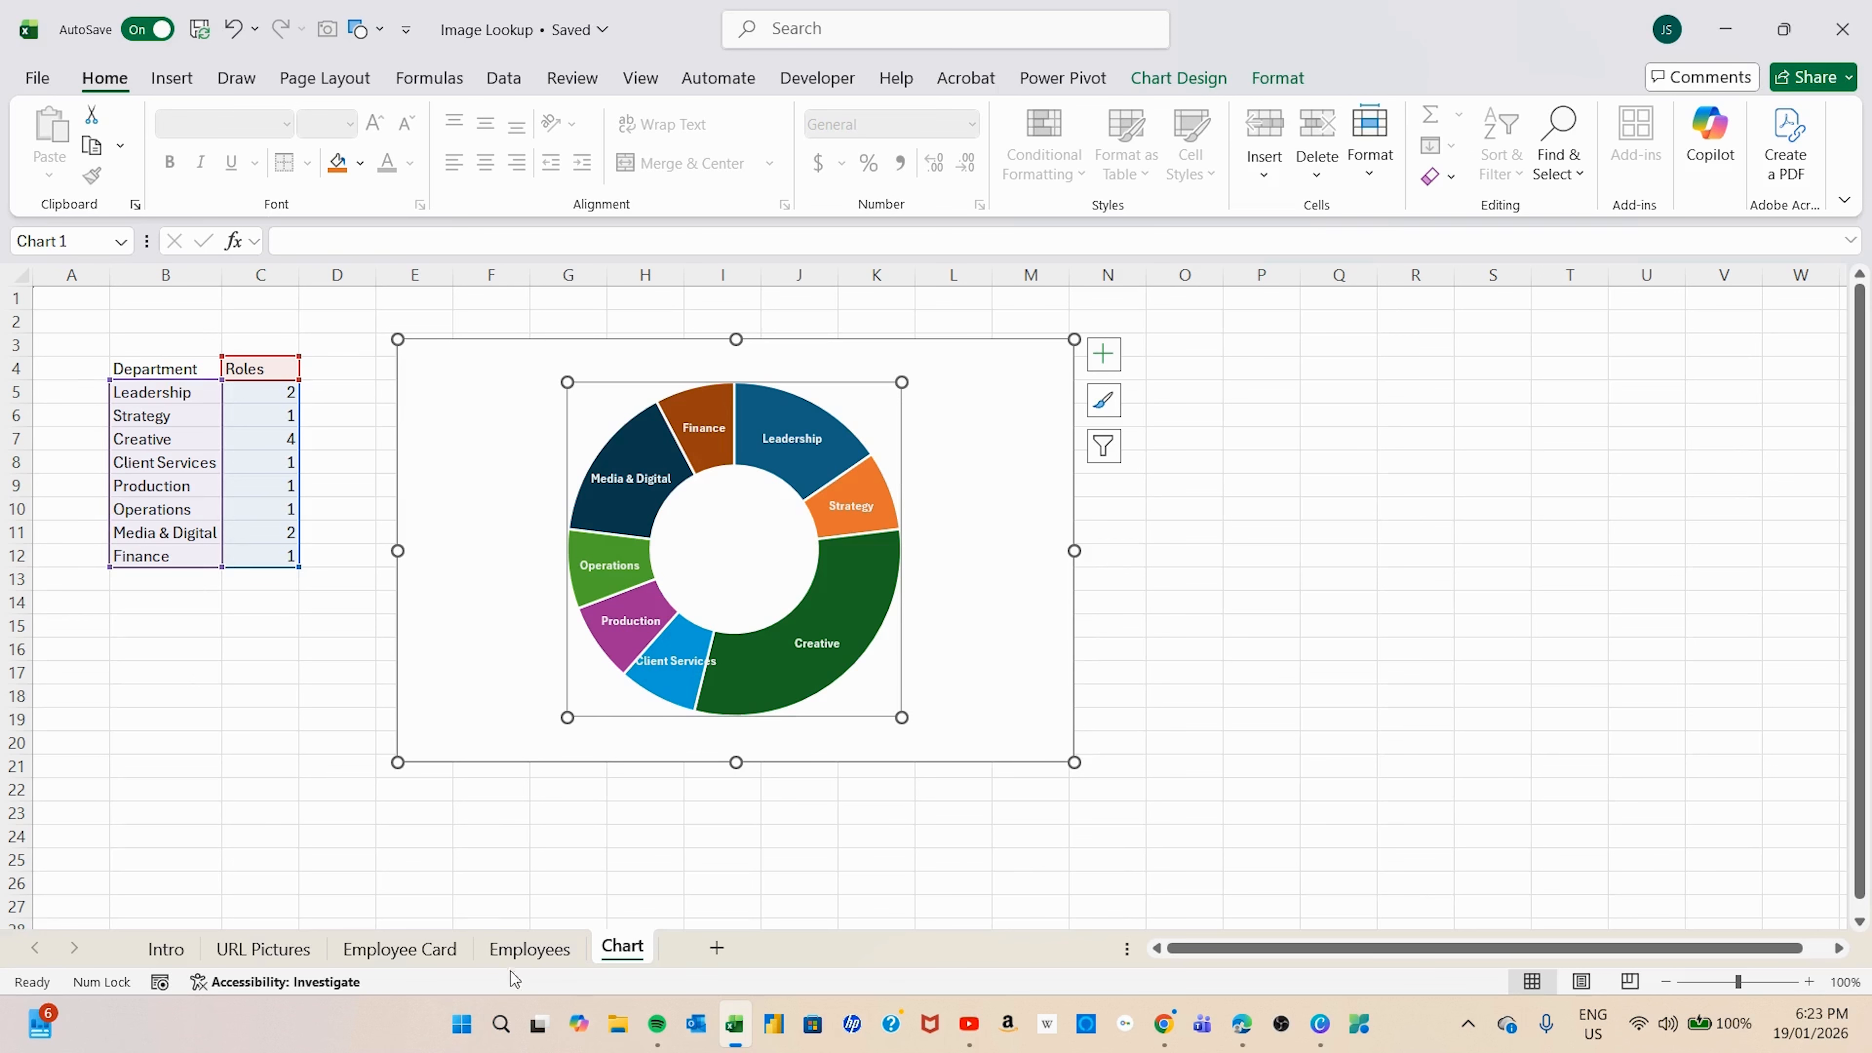
{"action": "left_click", "coordinate": [530, 949]}
{"action": "left_click", "coordinate": [390, 951]}
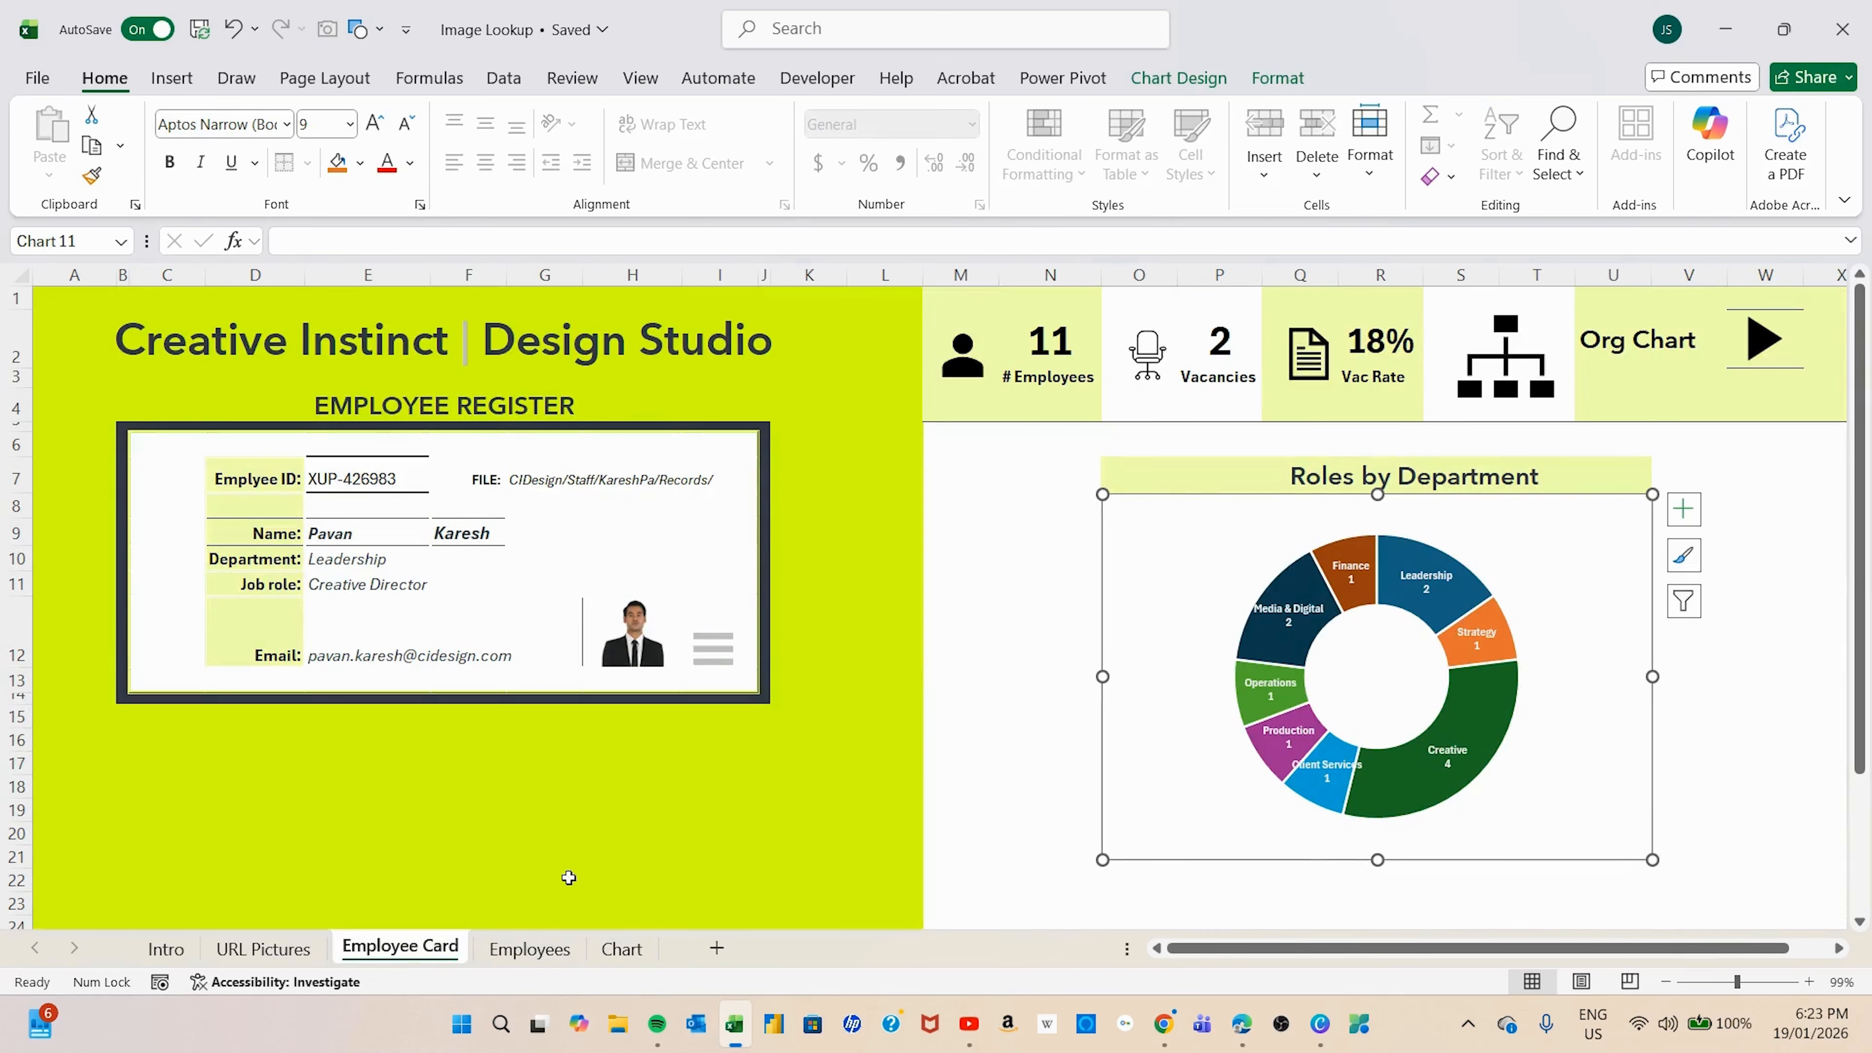
{"action": "left_click", "coordinate": [956, 684]}
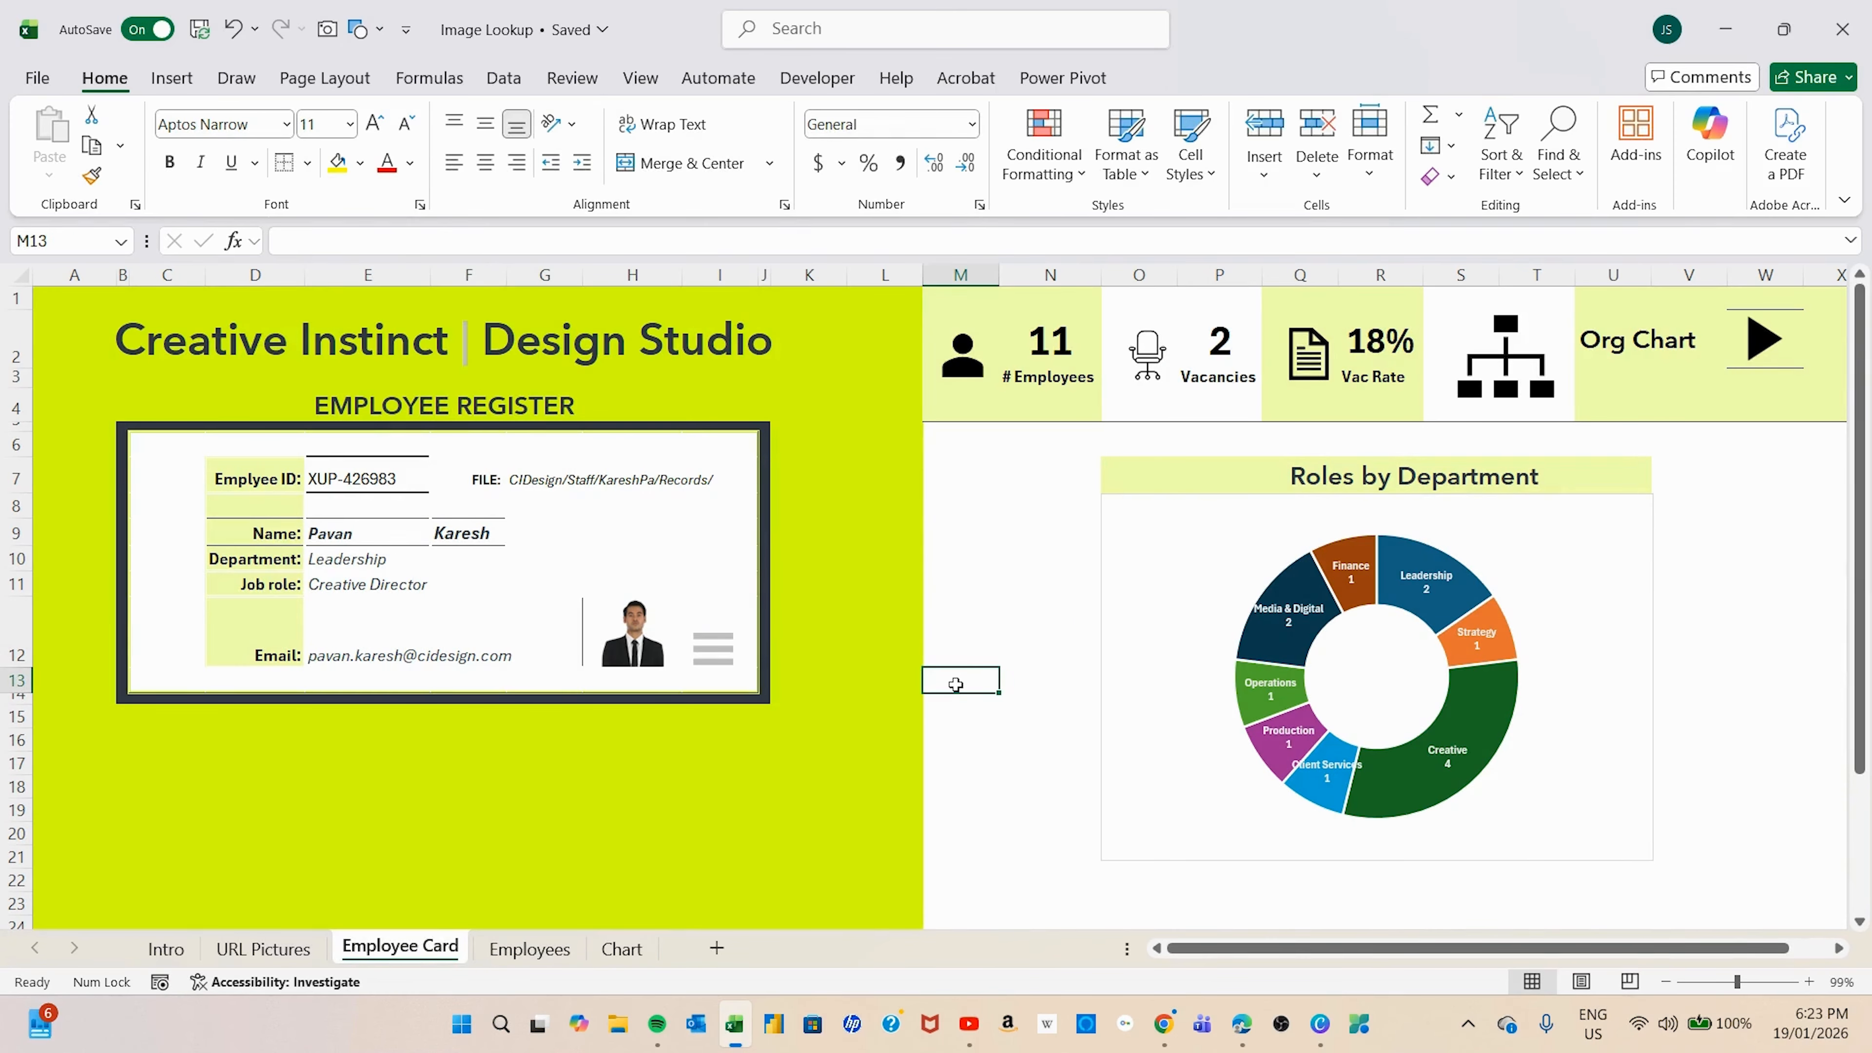